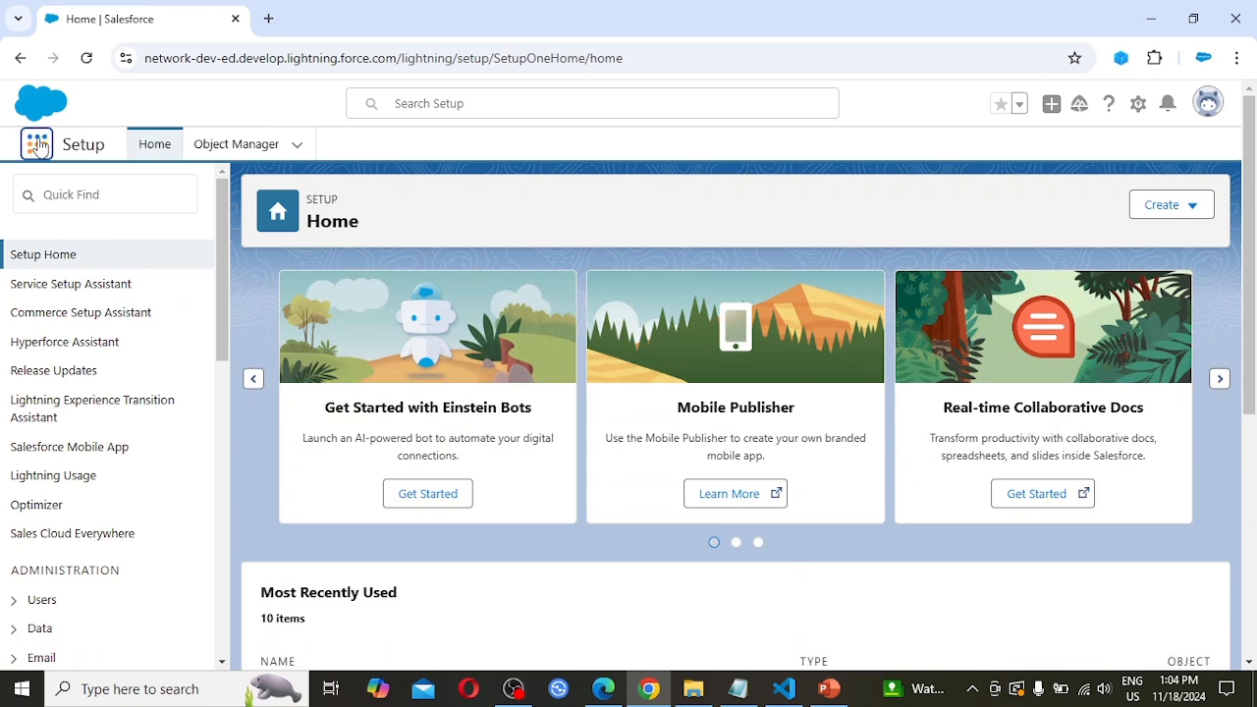
Switch to the Sales app via the App Launcher search 'sales' and start a new lead from Leads
click(38, 144)
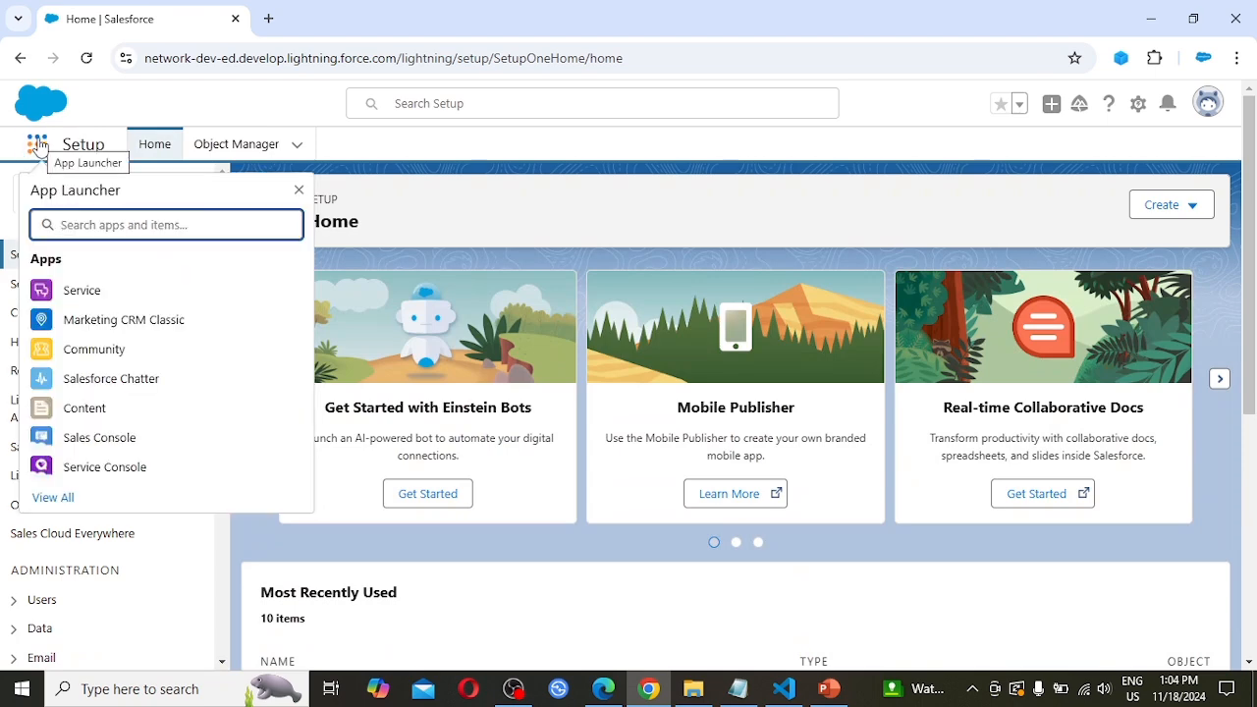
text(sales)
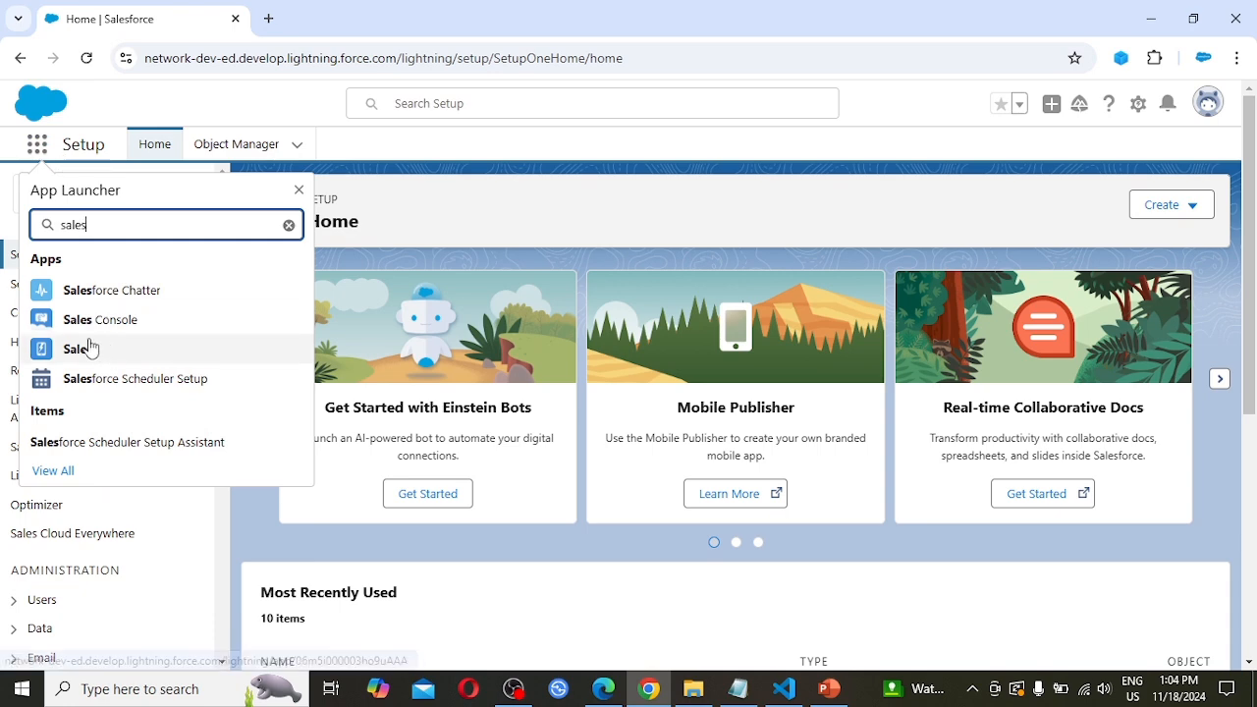
click(83, 350)
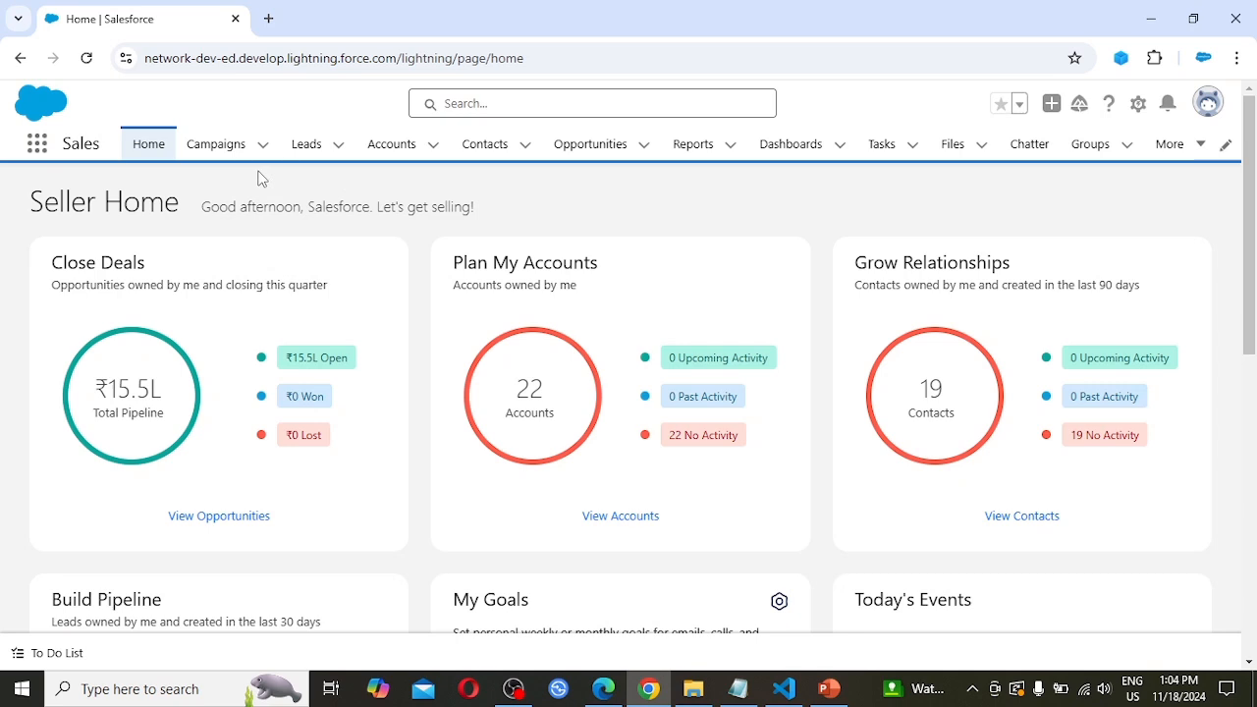
click(306, 149)
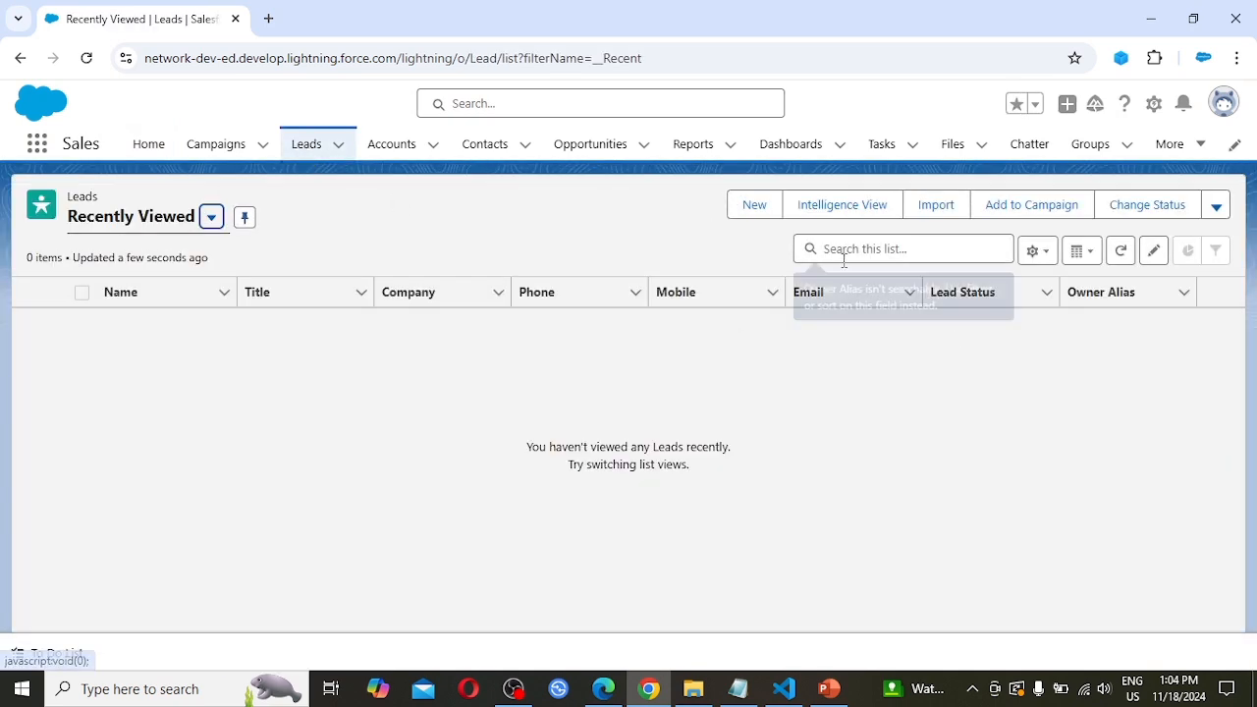
click(755, 210)
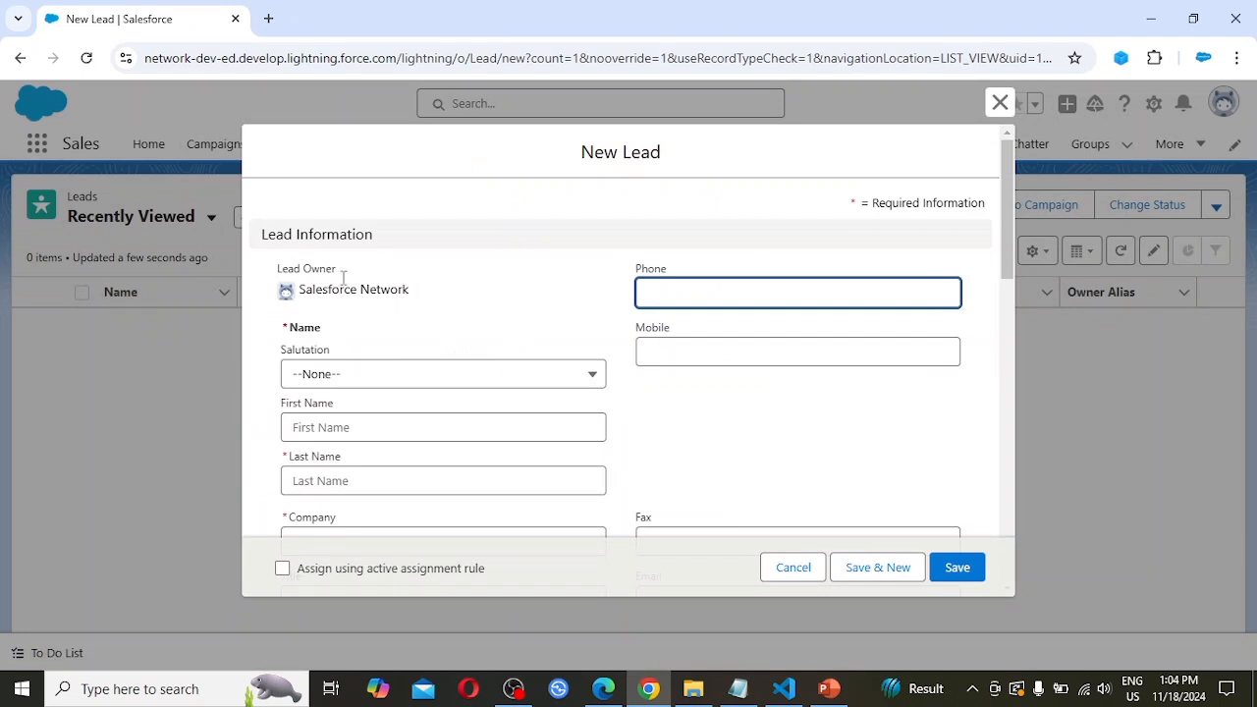
drag(263, 234, 373, 235)
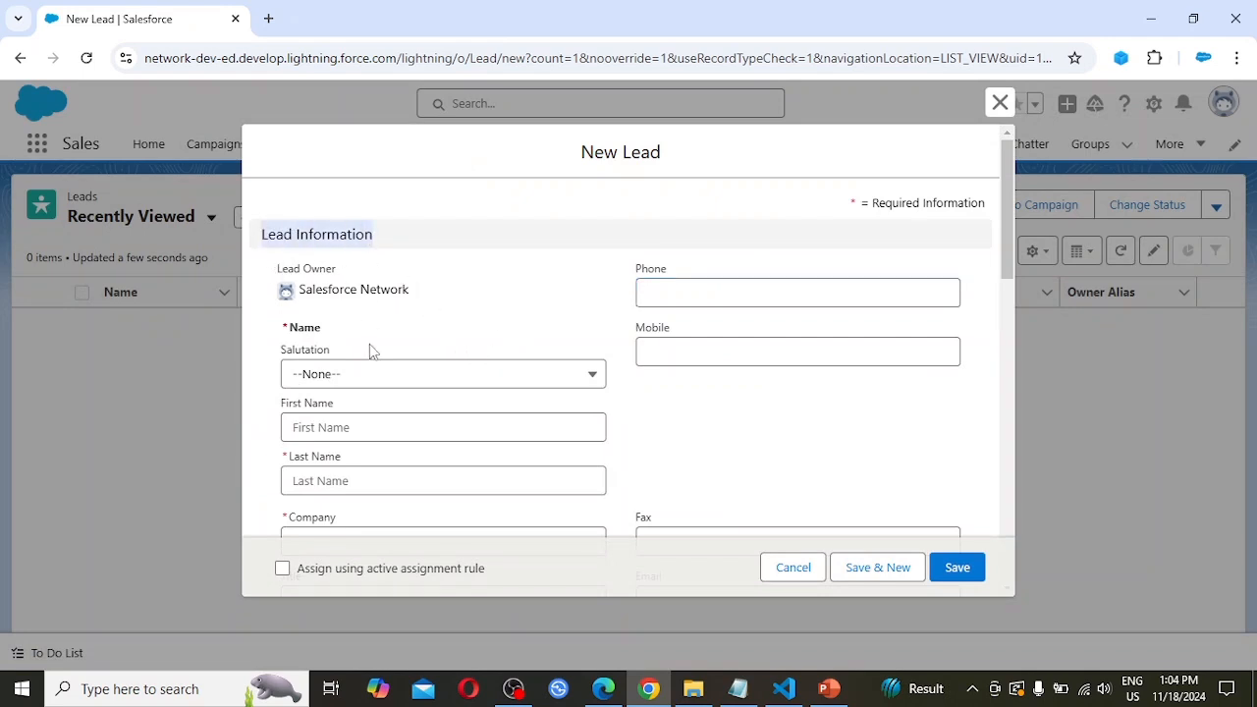
scroll(354, 324, down, 1)
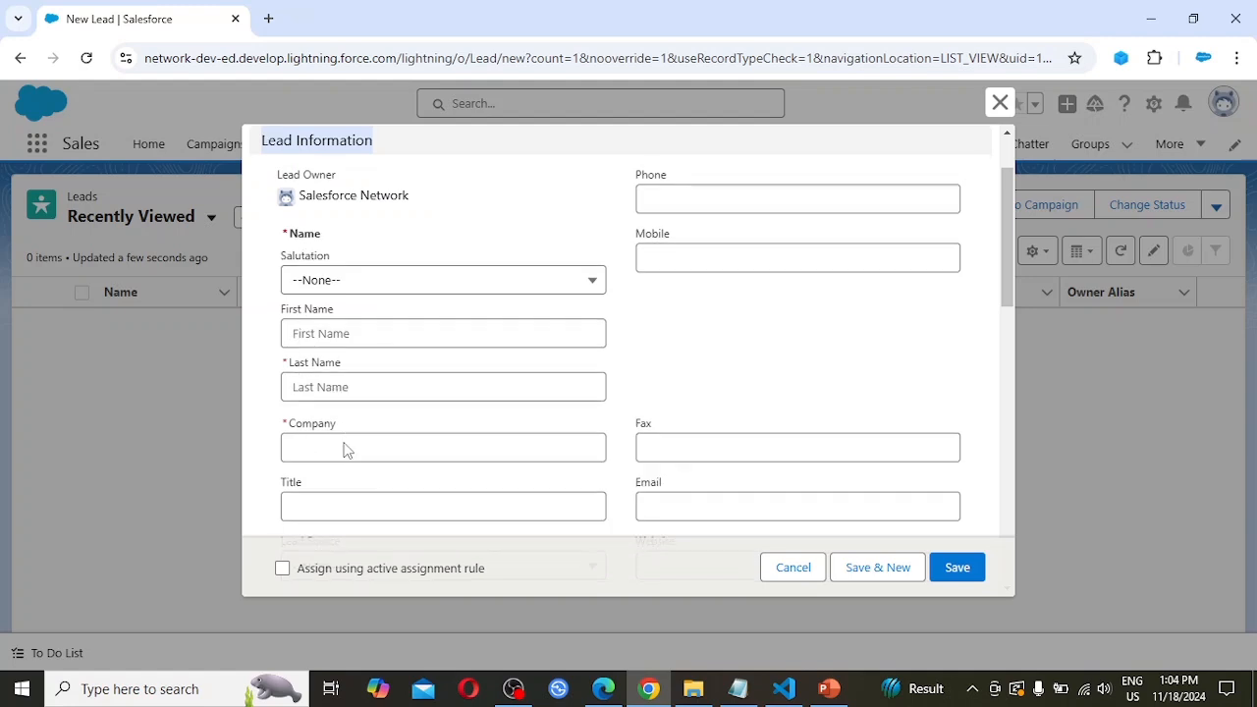
scroll(339, 441, down, 2)
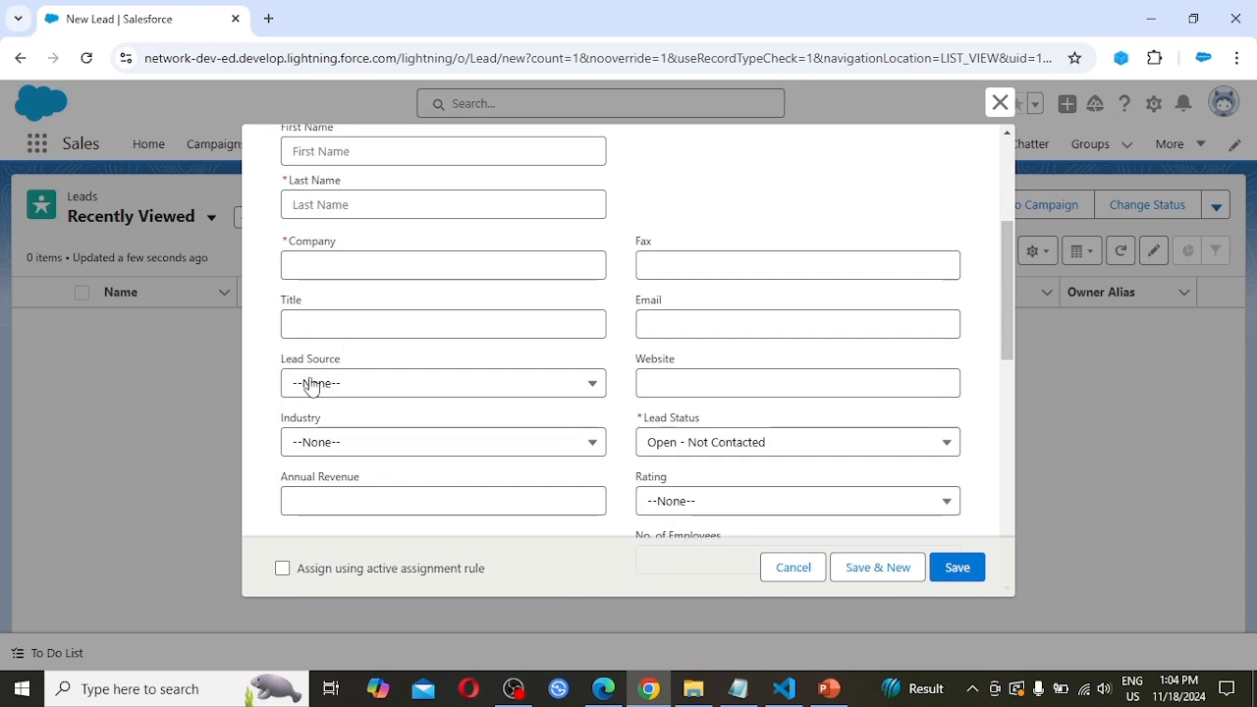
click(377, 391)
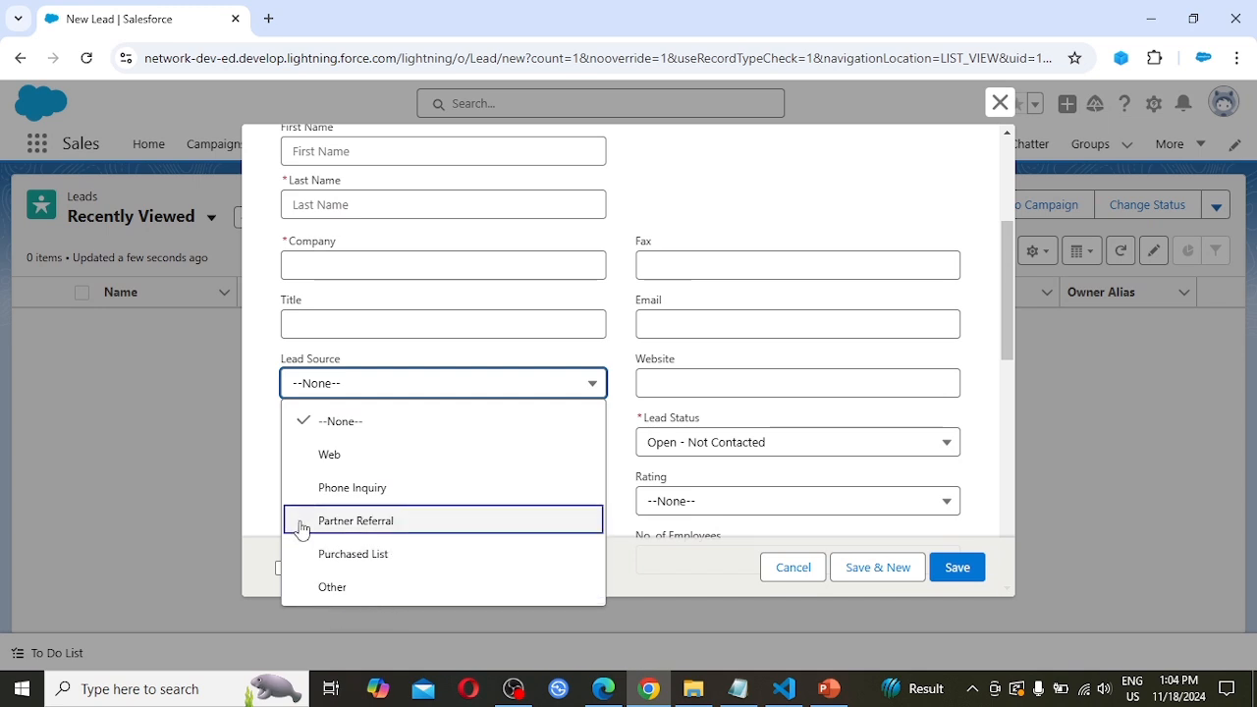
click(252, 434)
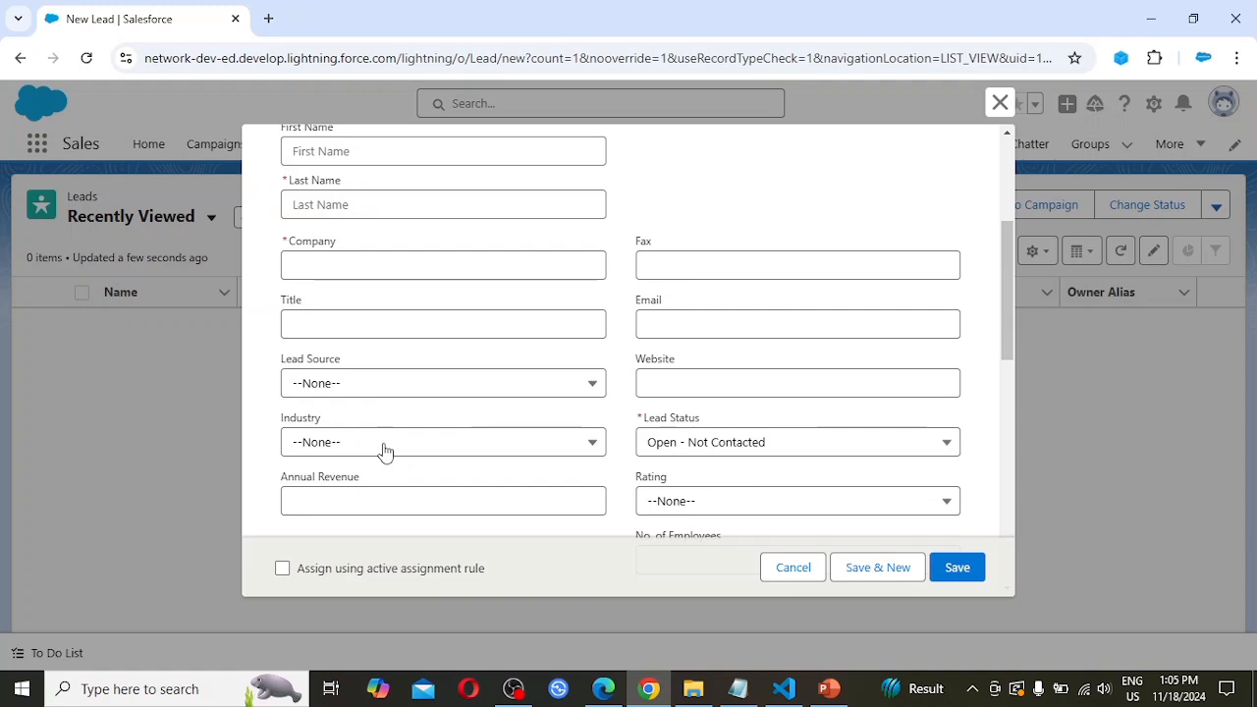
scroll(373, 437, down, 1)
scroll(687, 474, up, 4)
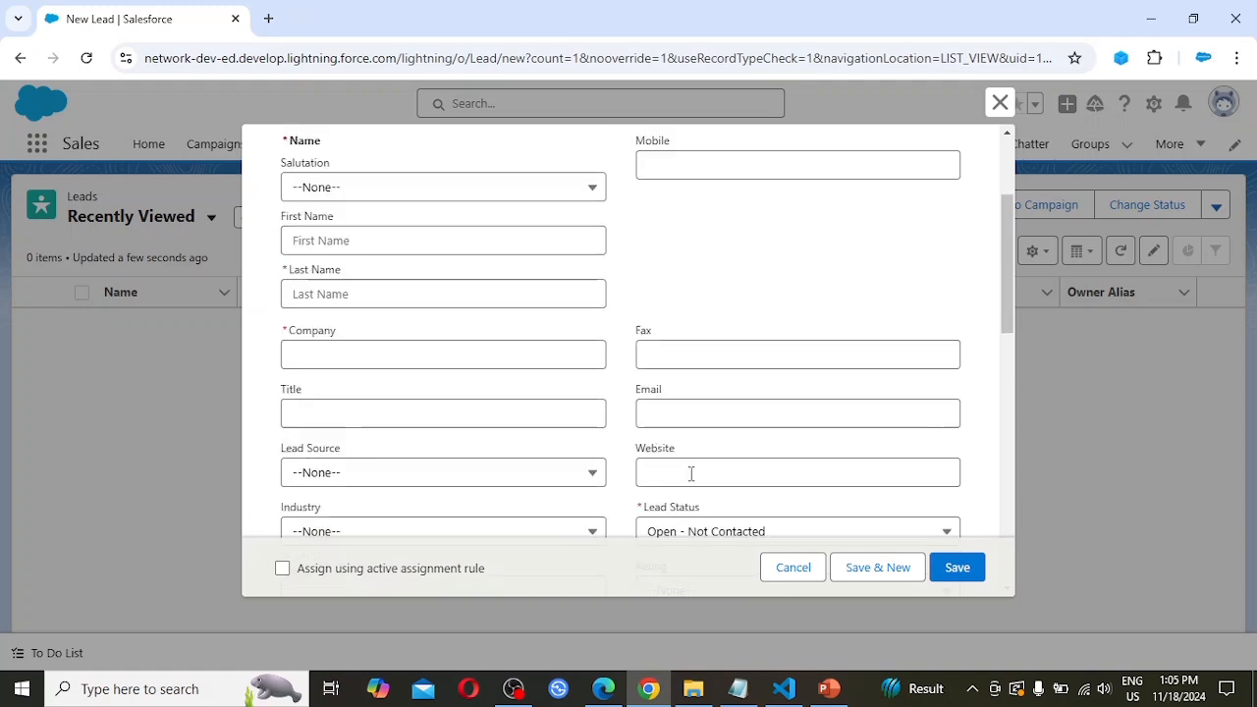
scroll(676, 477, down, 2)
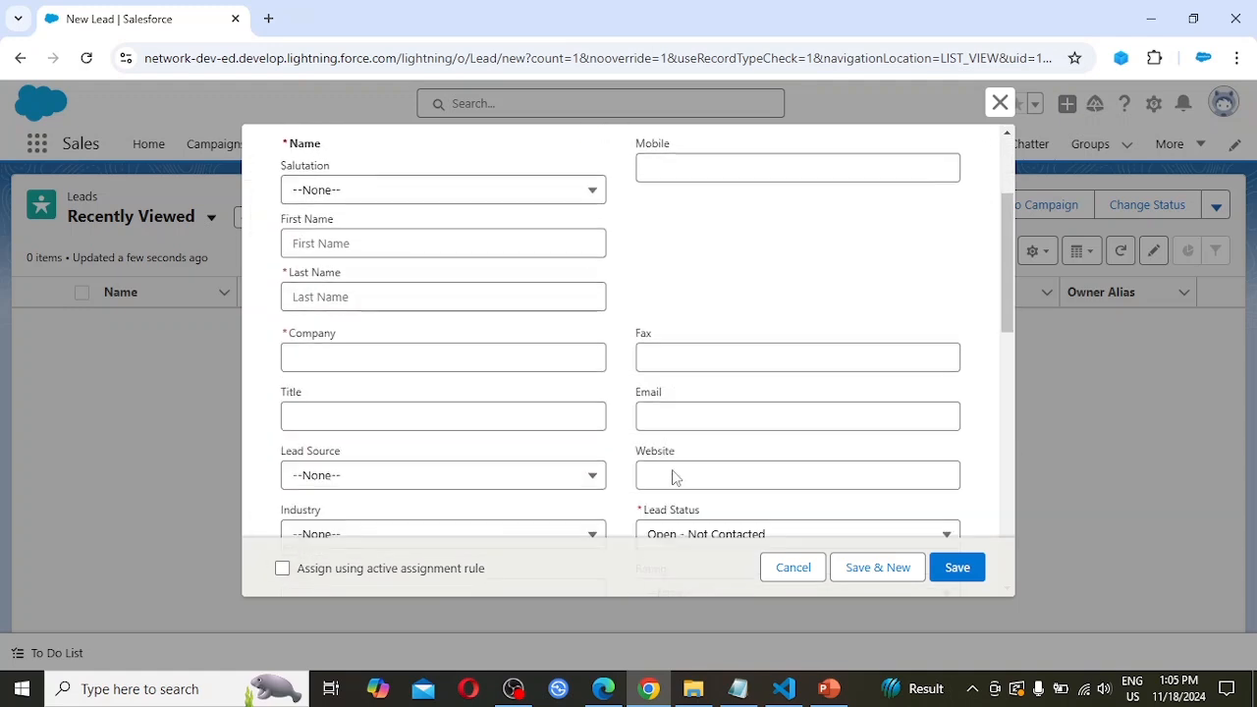
scroll(673, 412, down, 1)
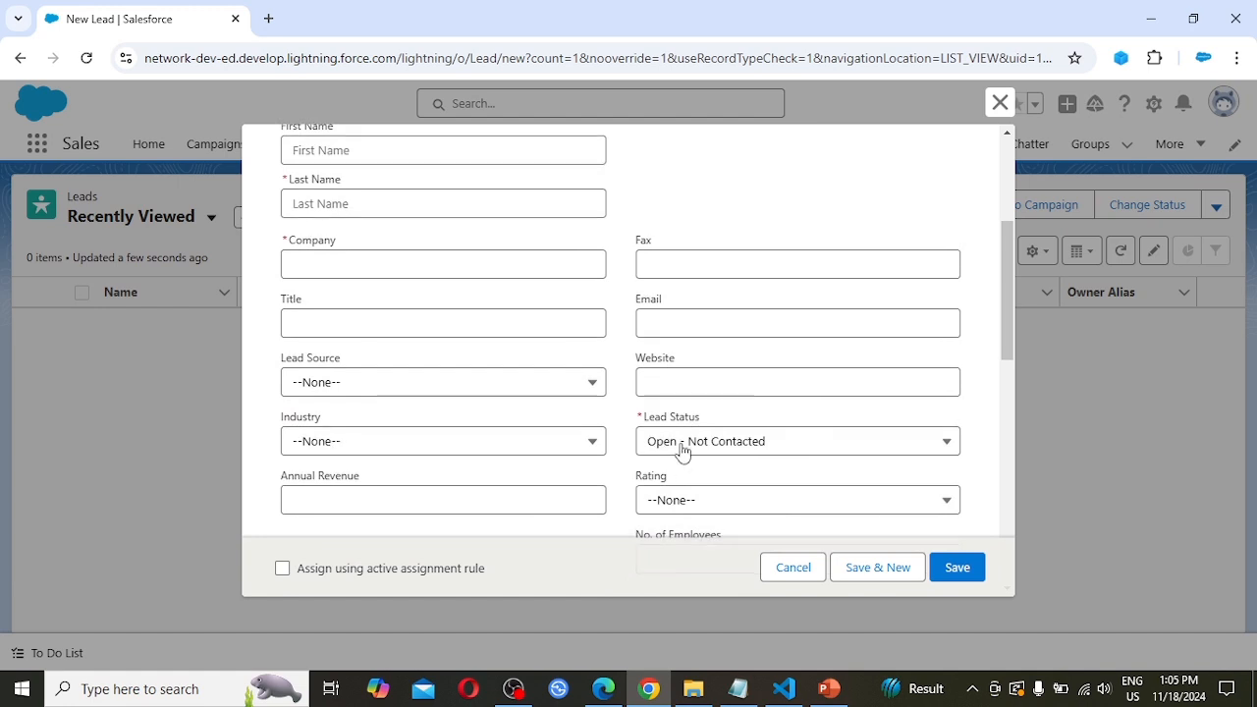
scroll(687, 432, down, 1)
scroll(707, 471, down, 1)
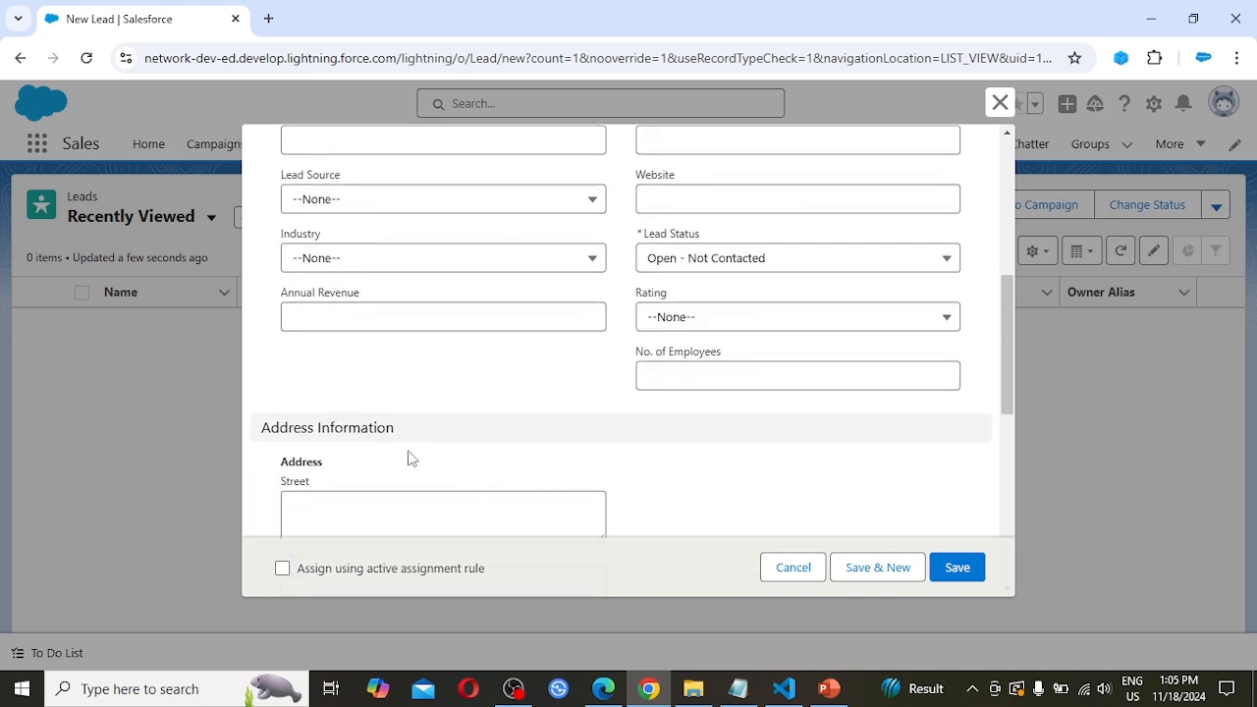
scroll(412, 444, down, 1)
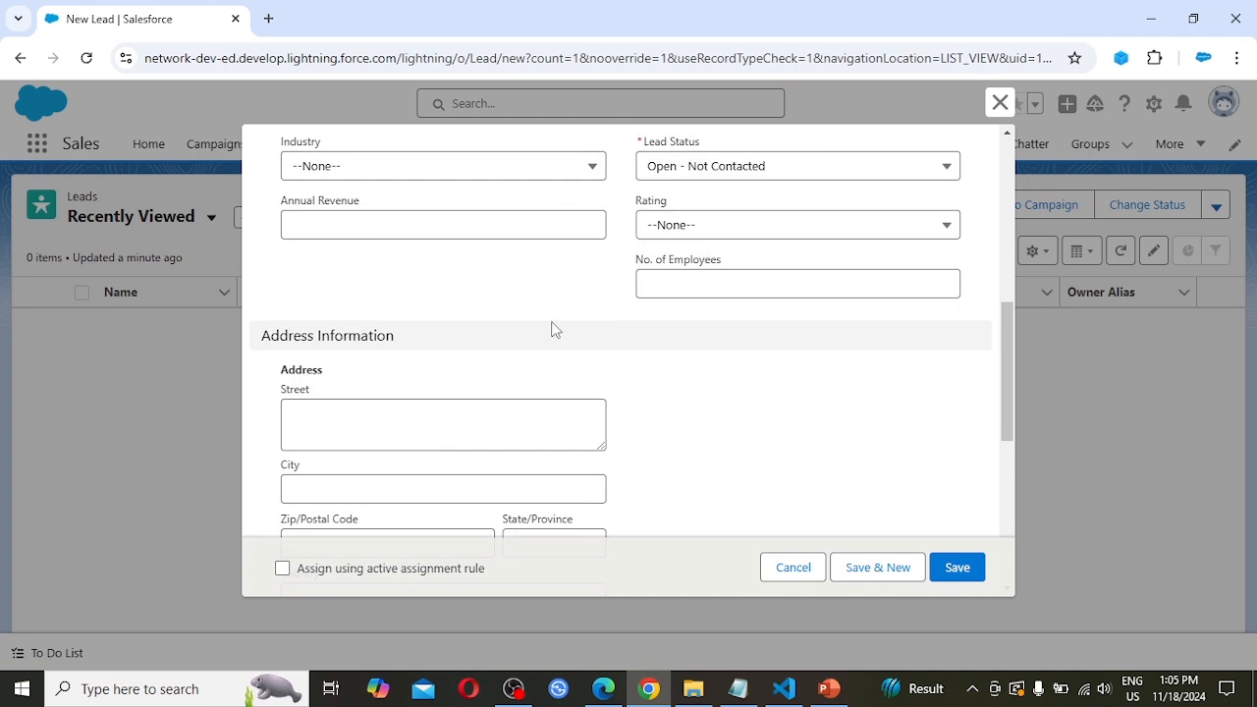
scroll(550, 444, down, 1)
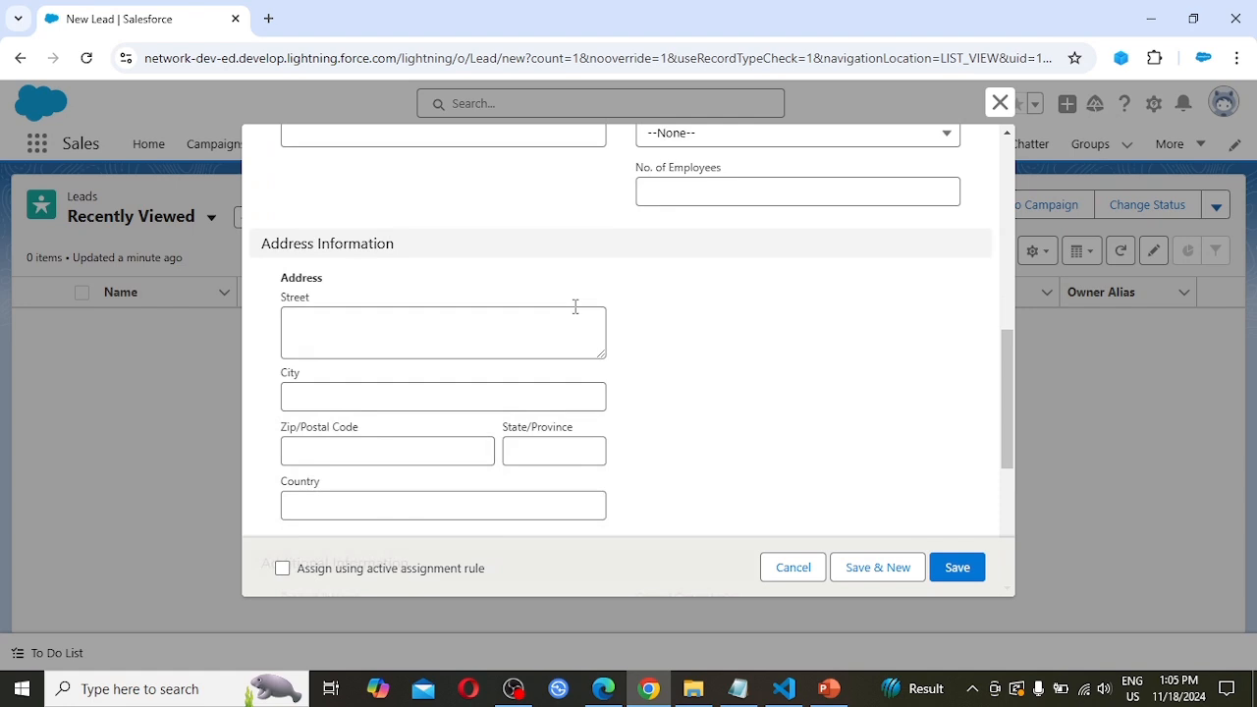
scroll(750, 344, up, 6)
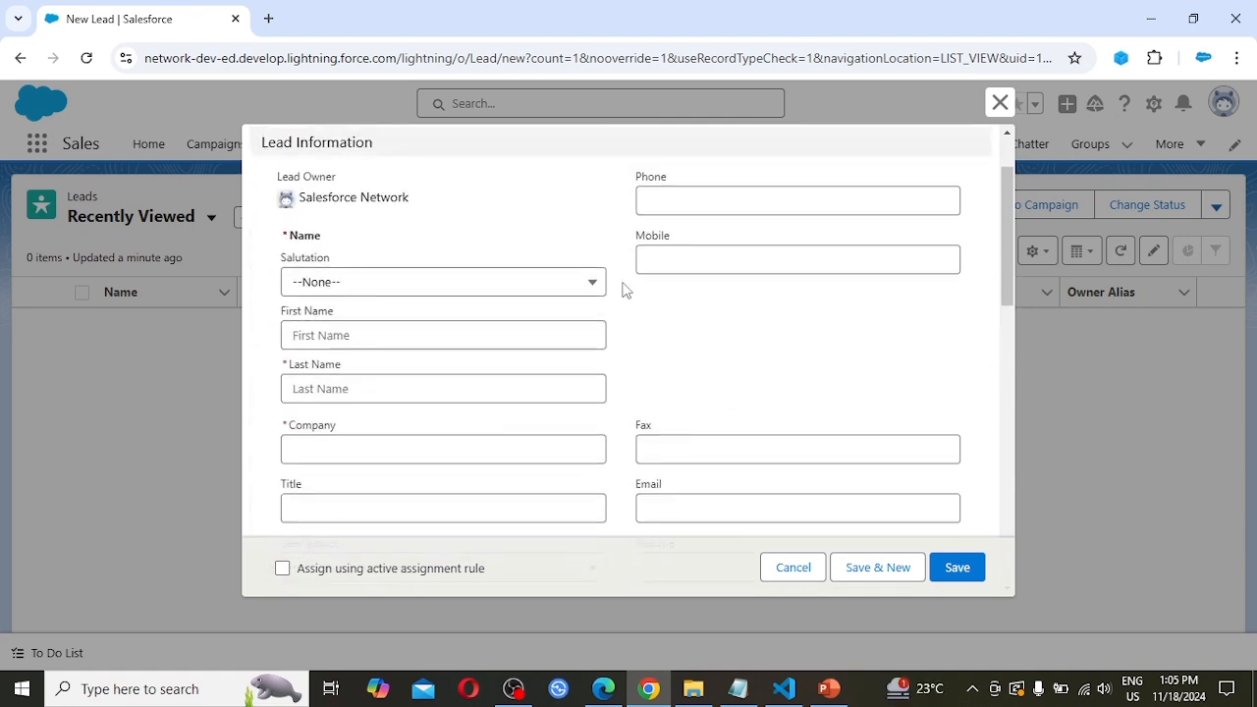
scroll(509, 504, down, 6)
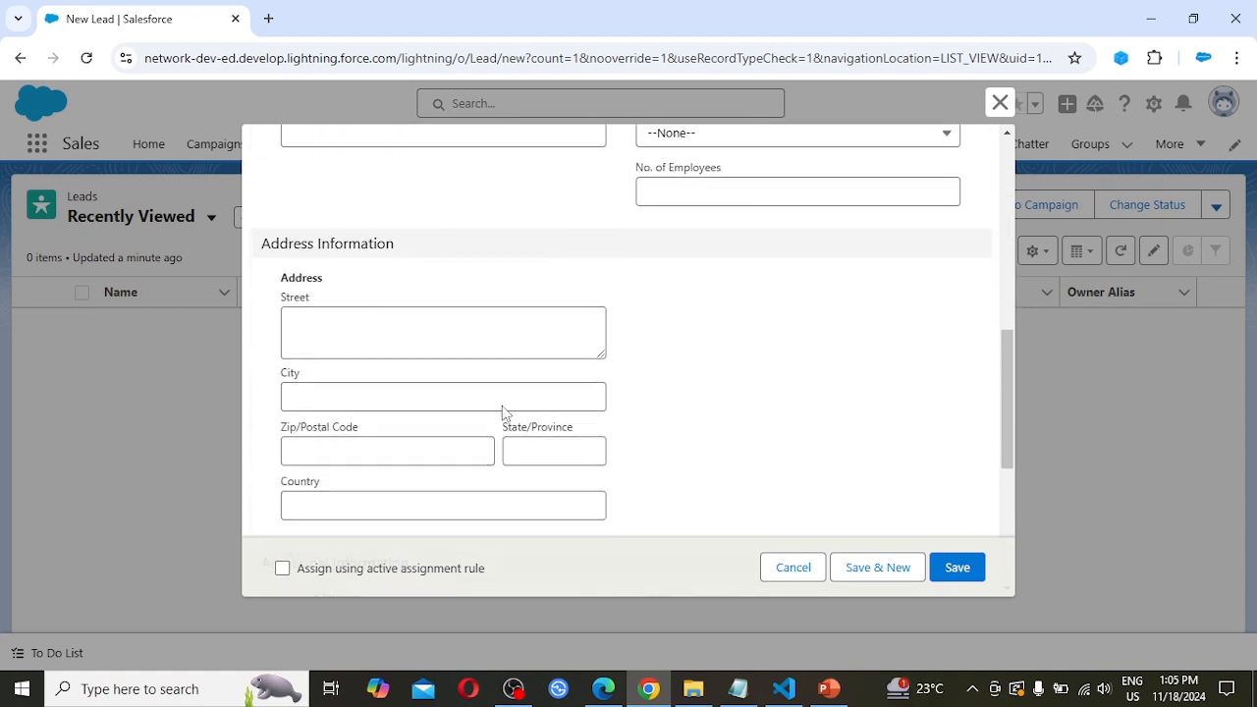
scroll(442, 358, down, 3)
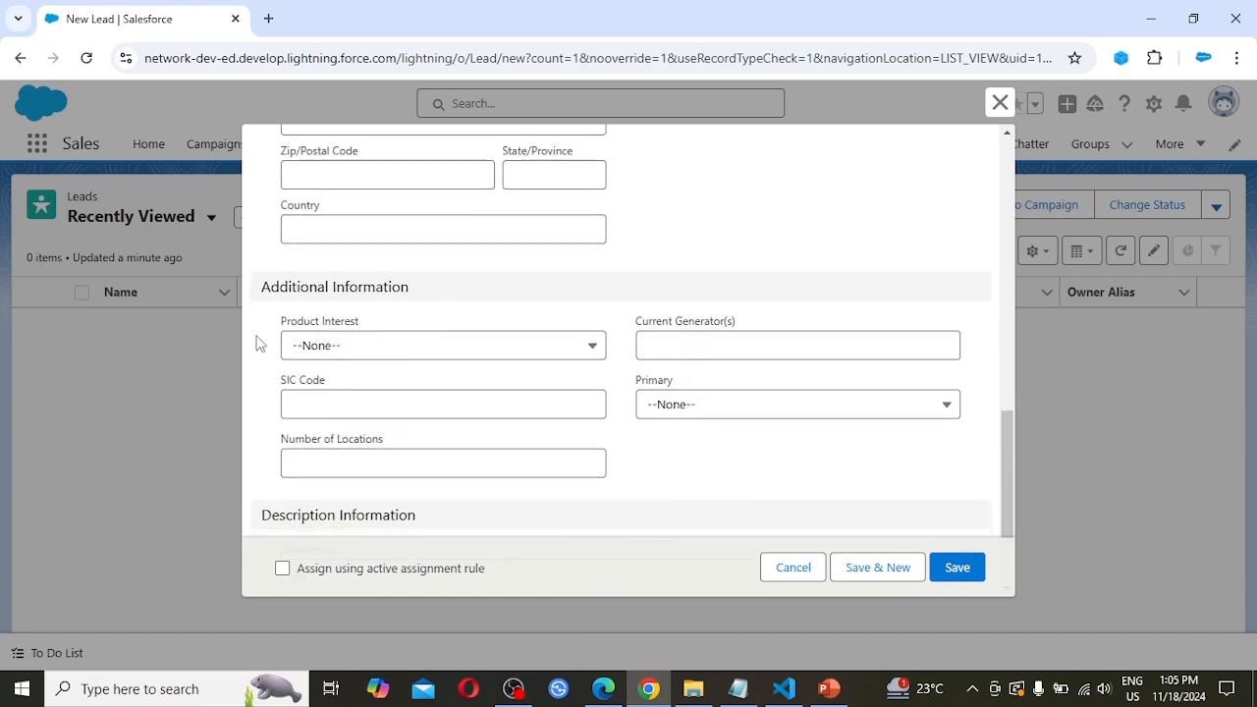
scroll(460, 432, down, 1)
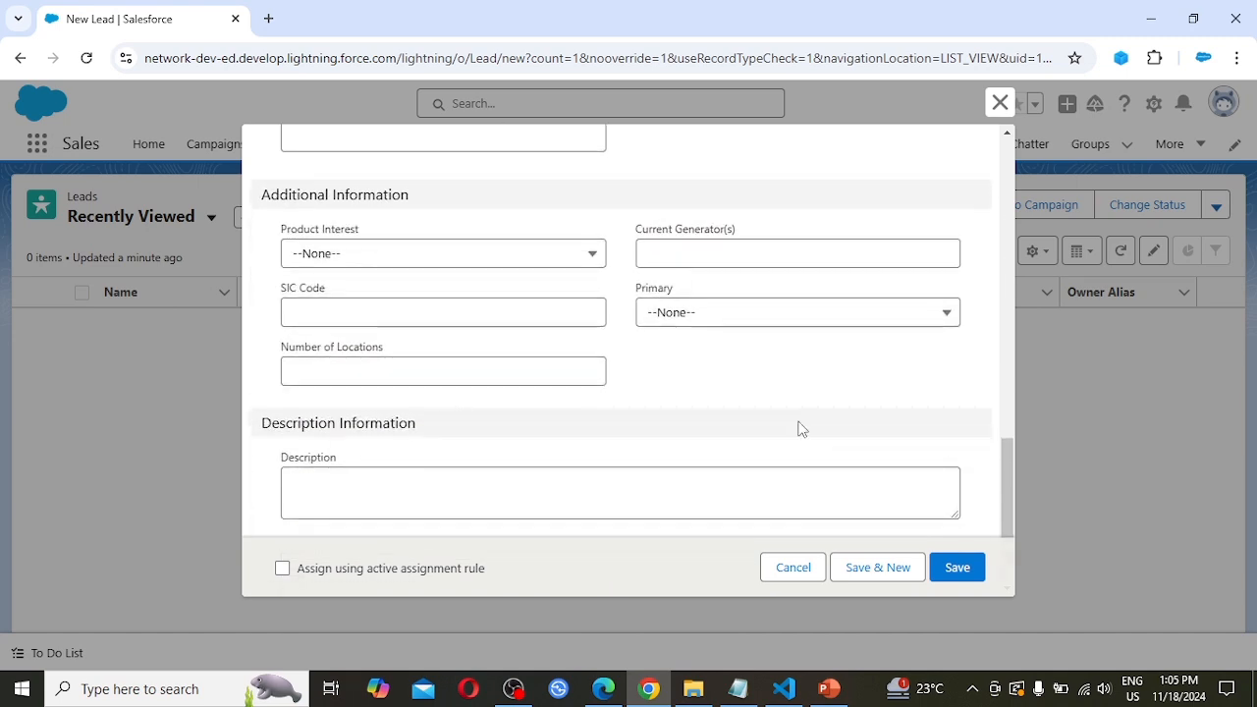
scroll(776, 428, up, 10)
scroll(741, 426, up, 1)
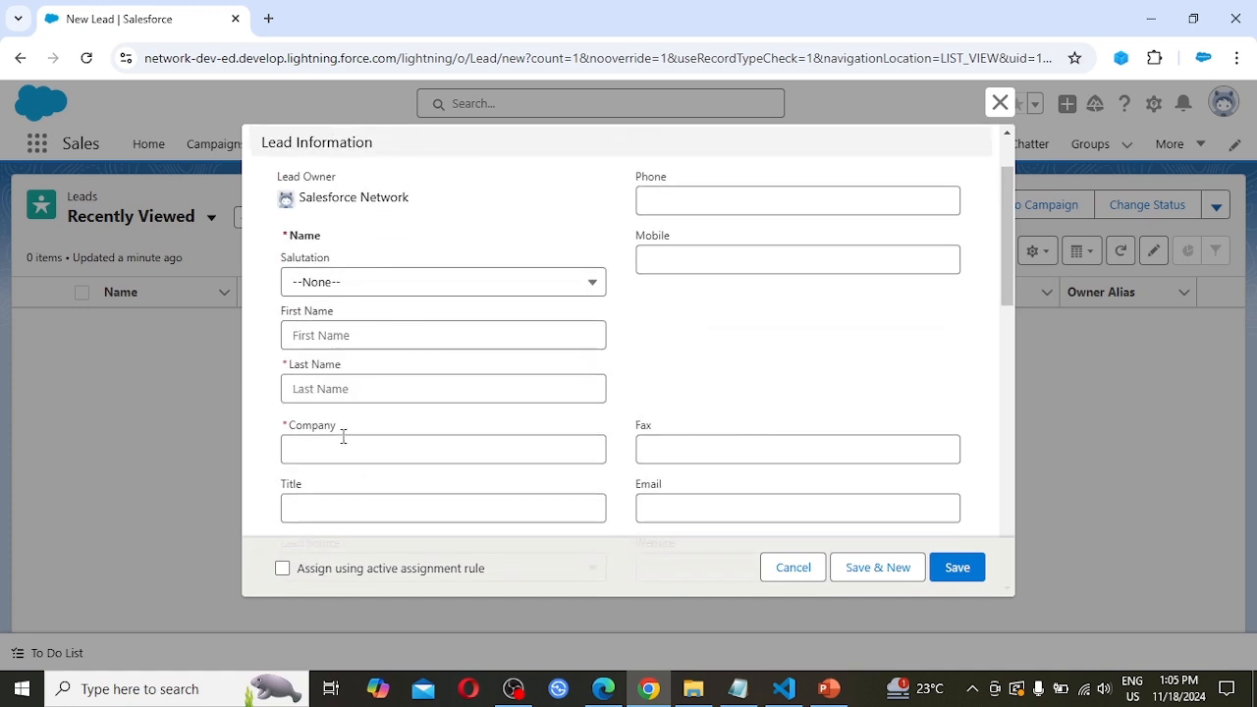
scroll(676, 475, down, 2)
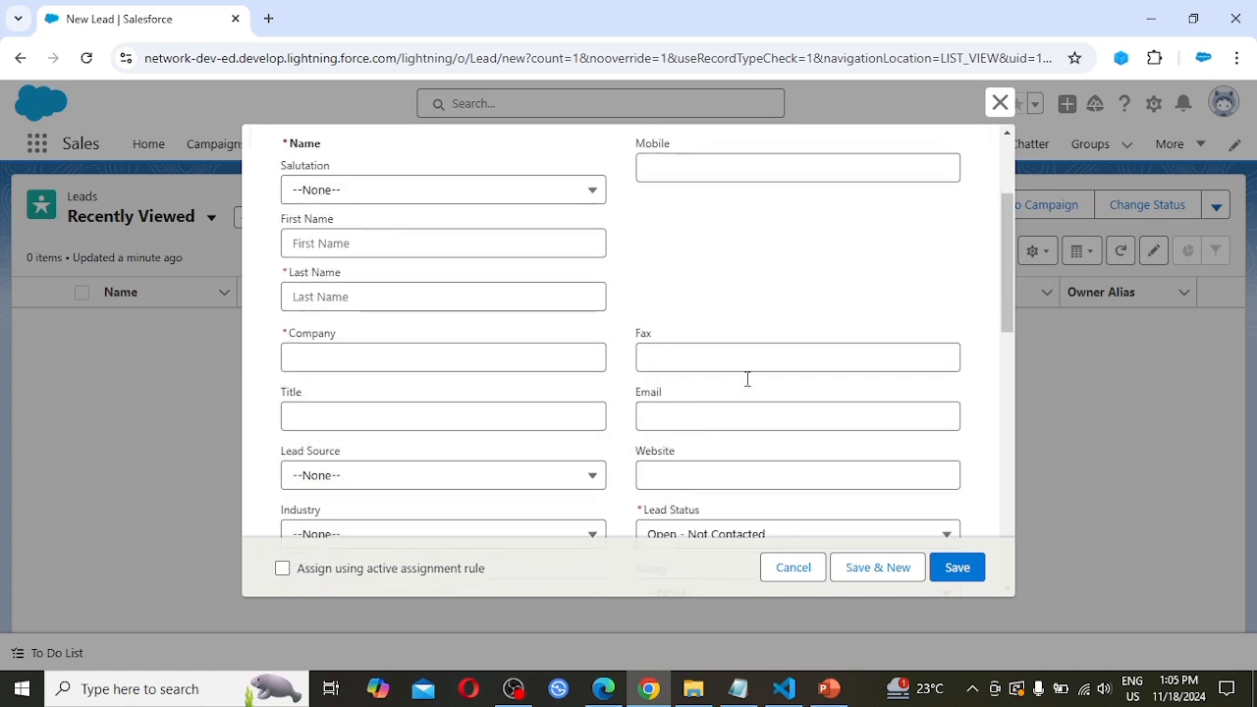
scroll(729, 426, up, 2)
scroll(756, 452, down, 2)
scroll(420, 497, down, 1)
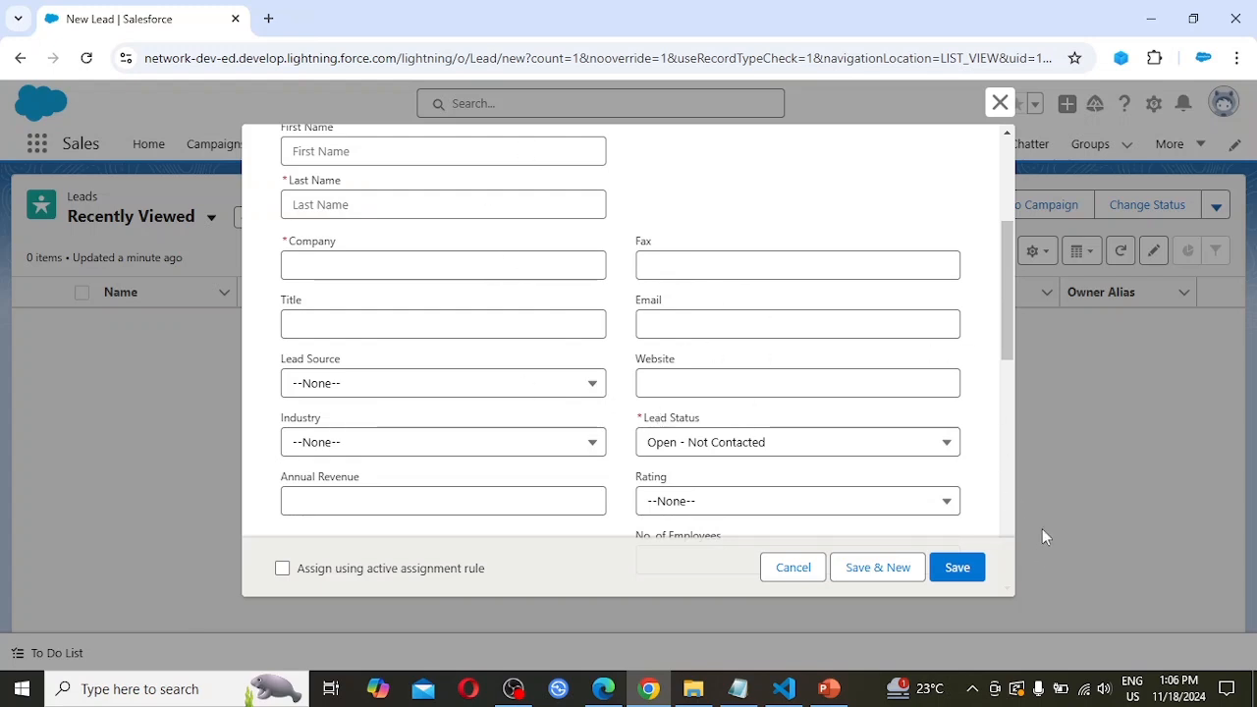
Try saving the empty lead, see the Last Name and Company required errors, and close the dialog
click(957, 569)
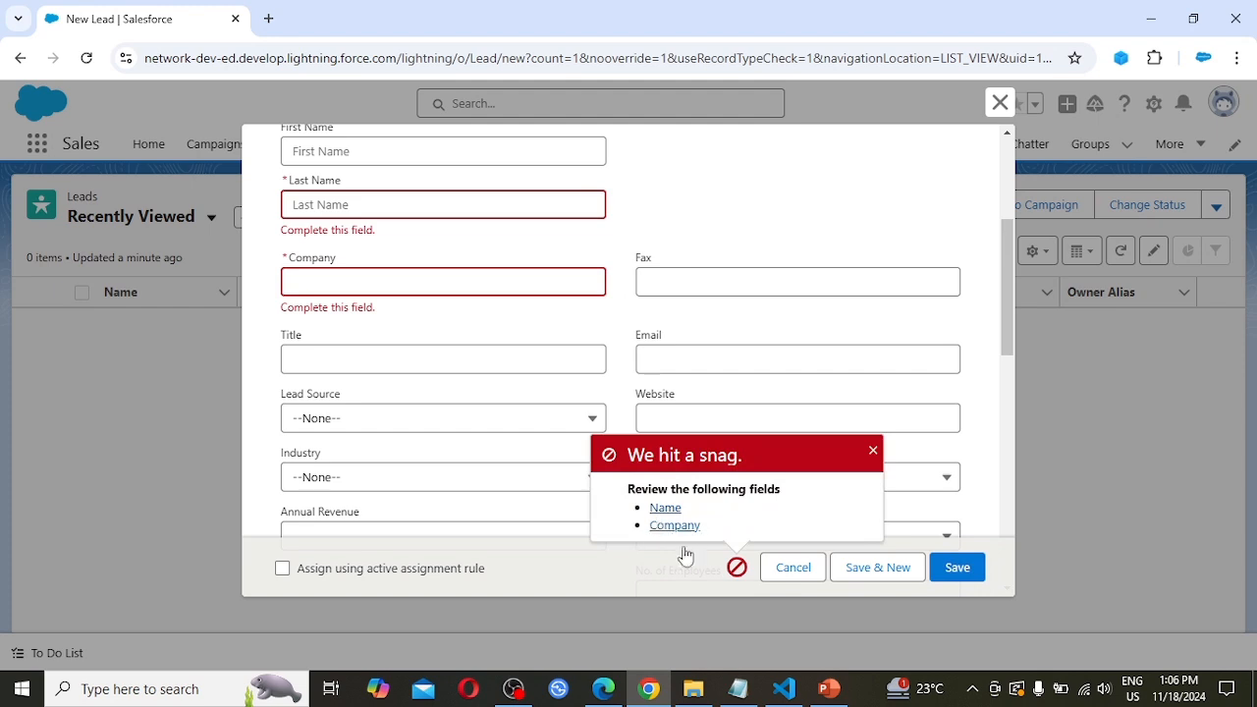
scroll(387, 300, up, 1)
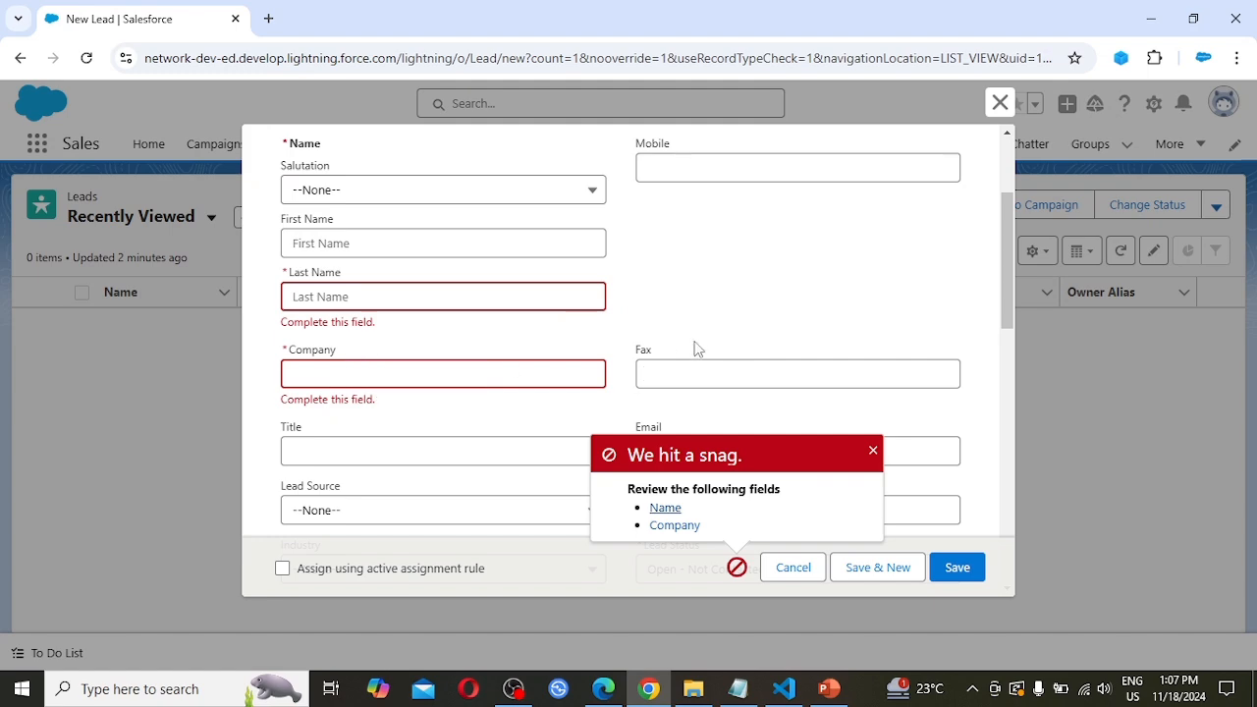
click(999, 103)
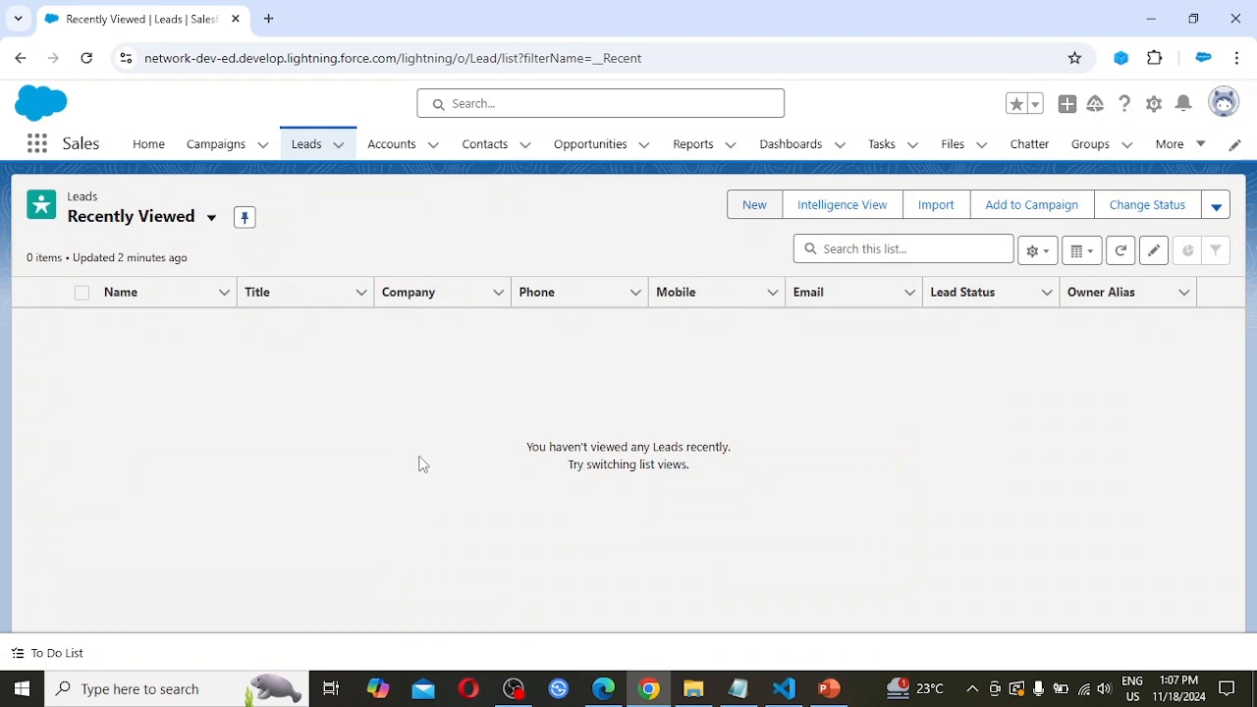
Open Setup, find 'Flows' in Quick Find, and open the Flows page in a new tab
click(1155, 108)
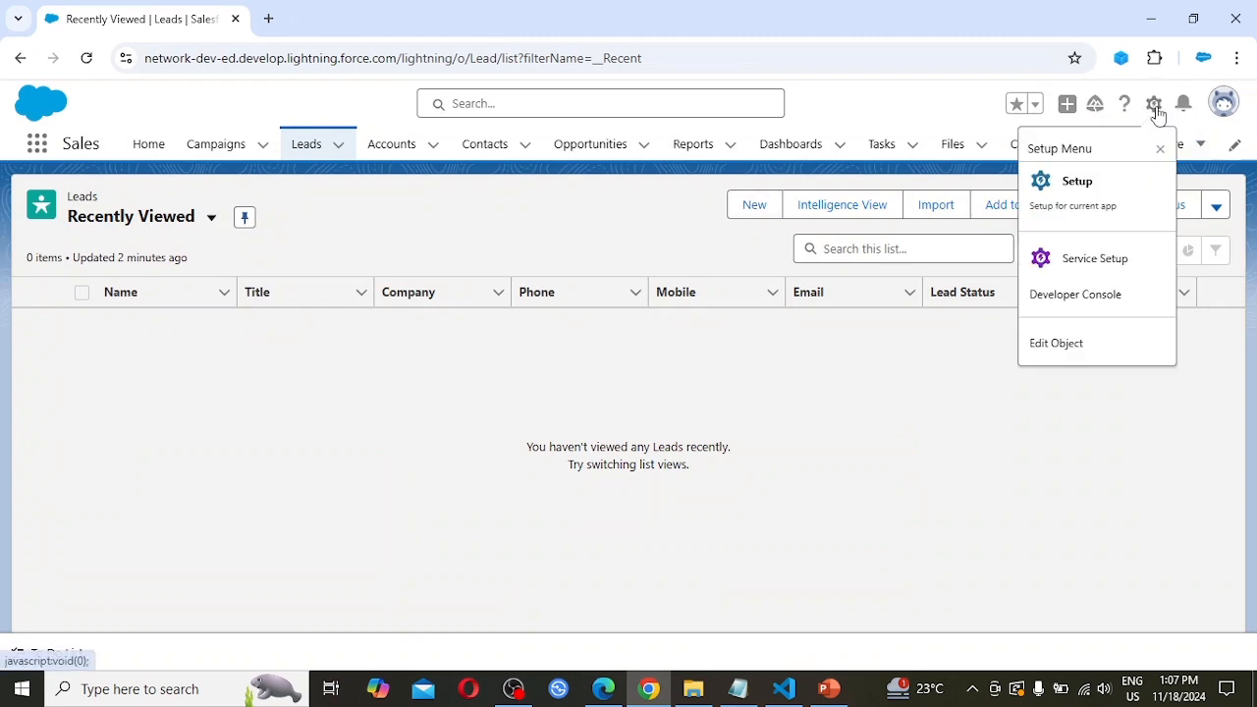
click(1097, 203)
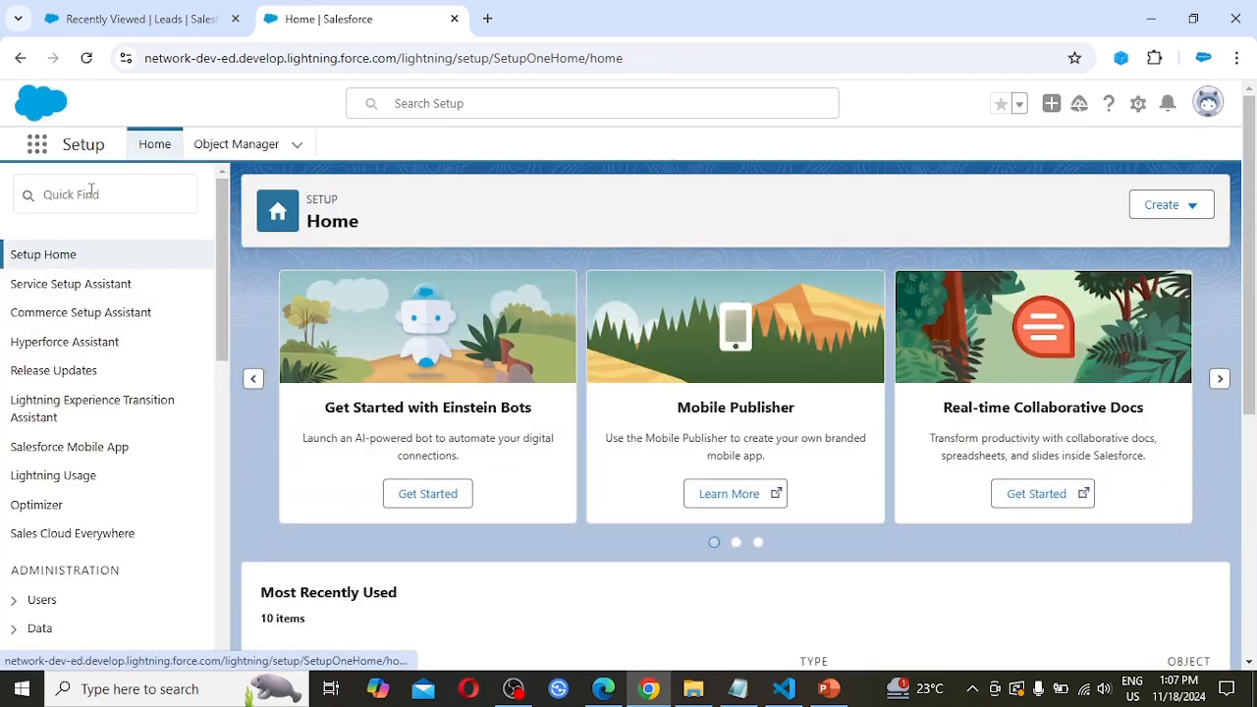
click(91, 192)
text(F)
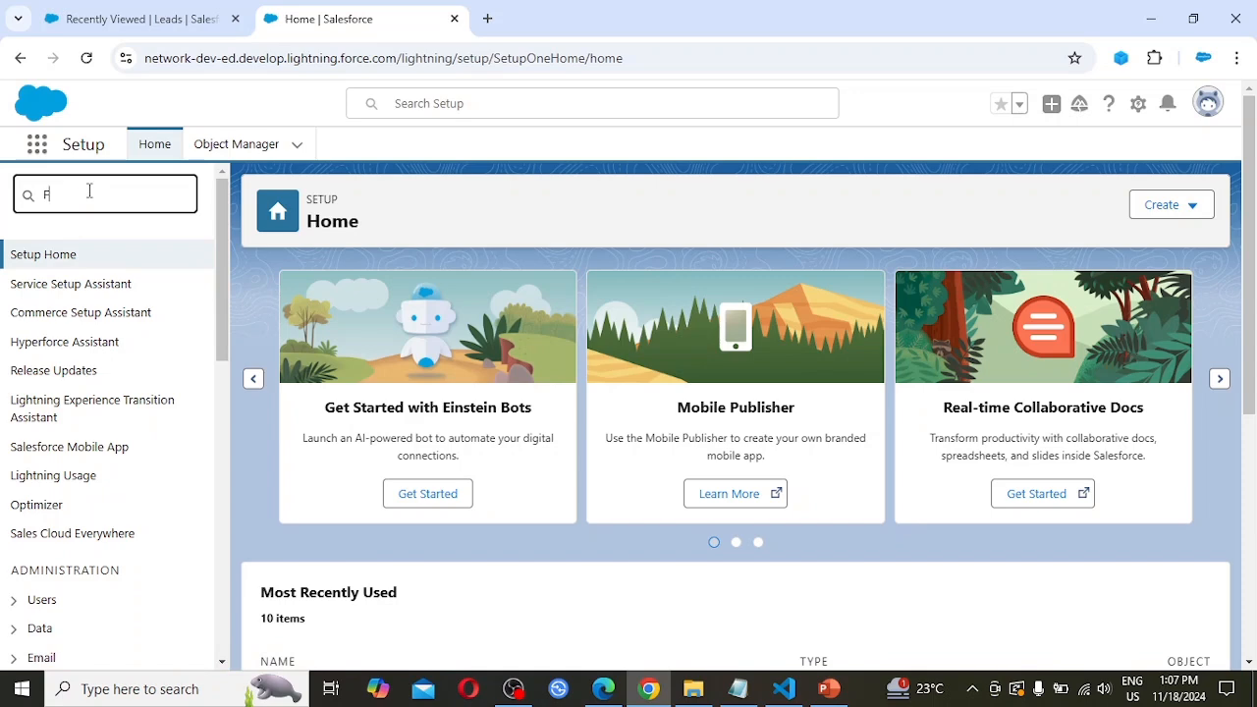
text(lows)
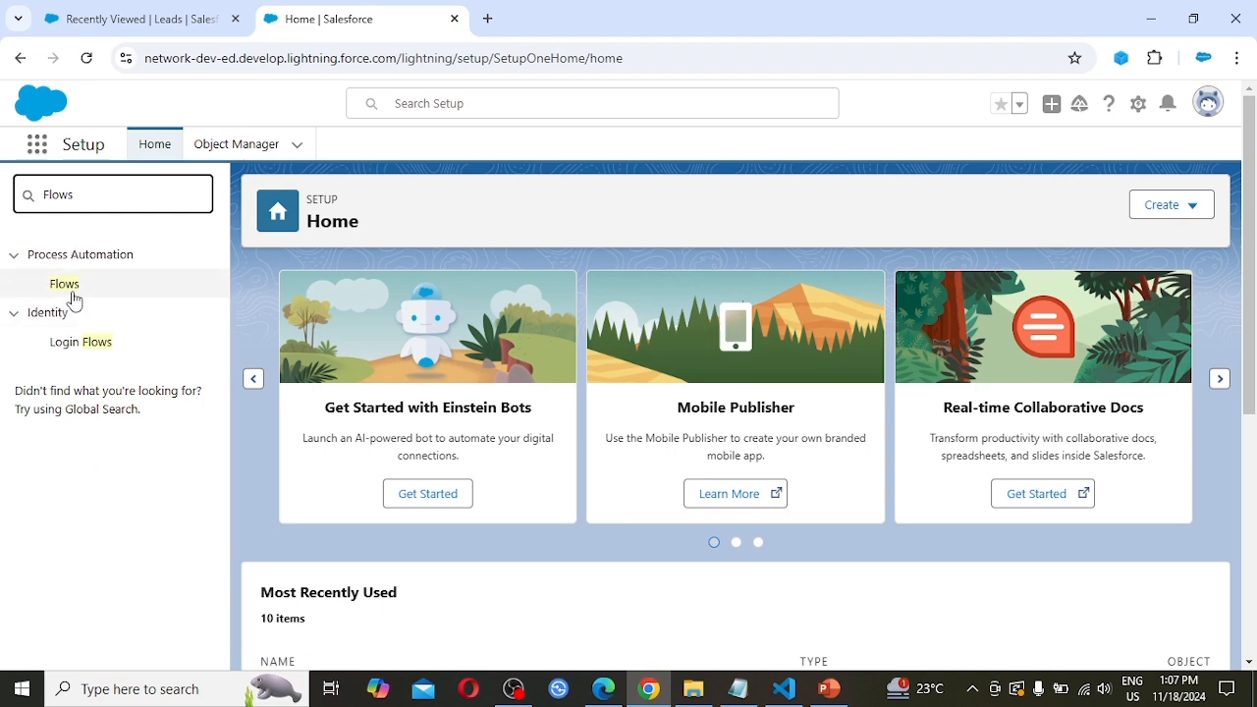
right_click(71, 293)
click(132, 311)
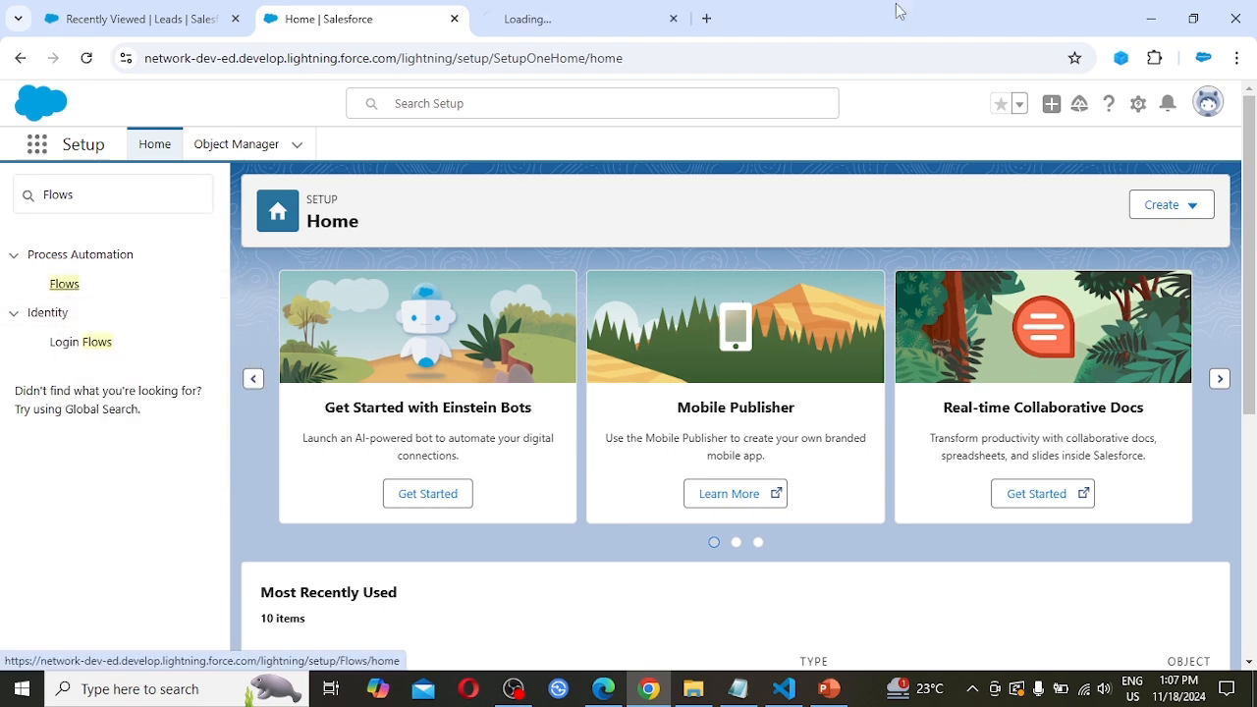
click(632, 8)
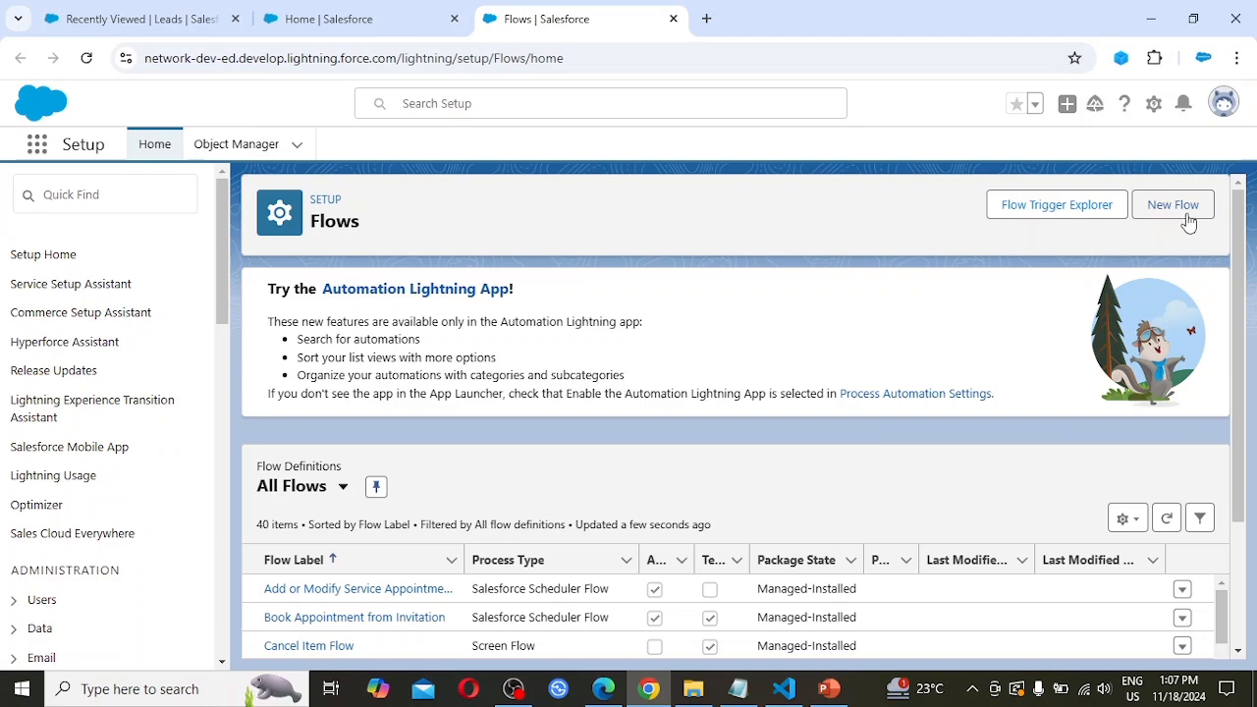
scroll(709, 507, down, 2)
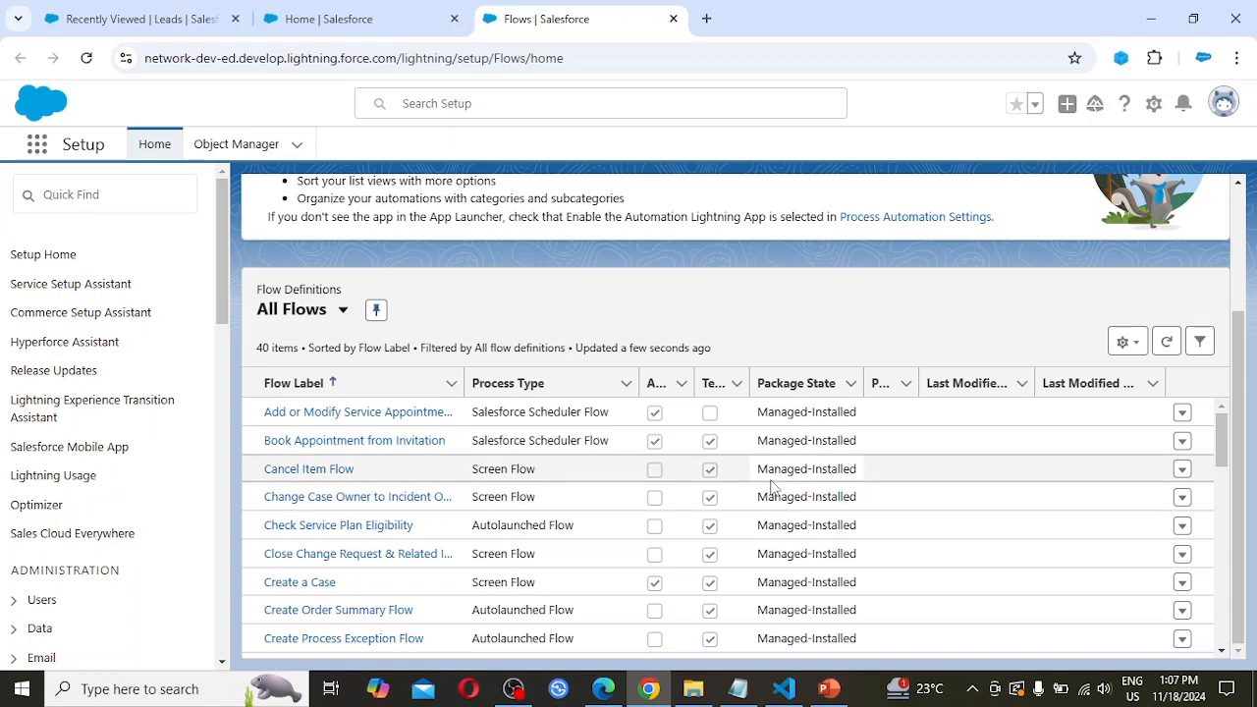
scroll(780, 476, down, 4)
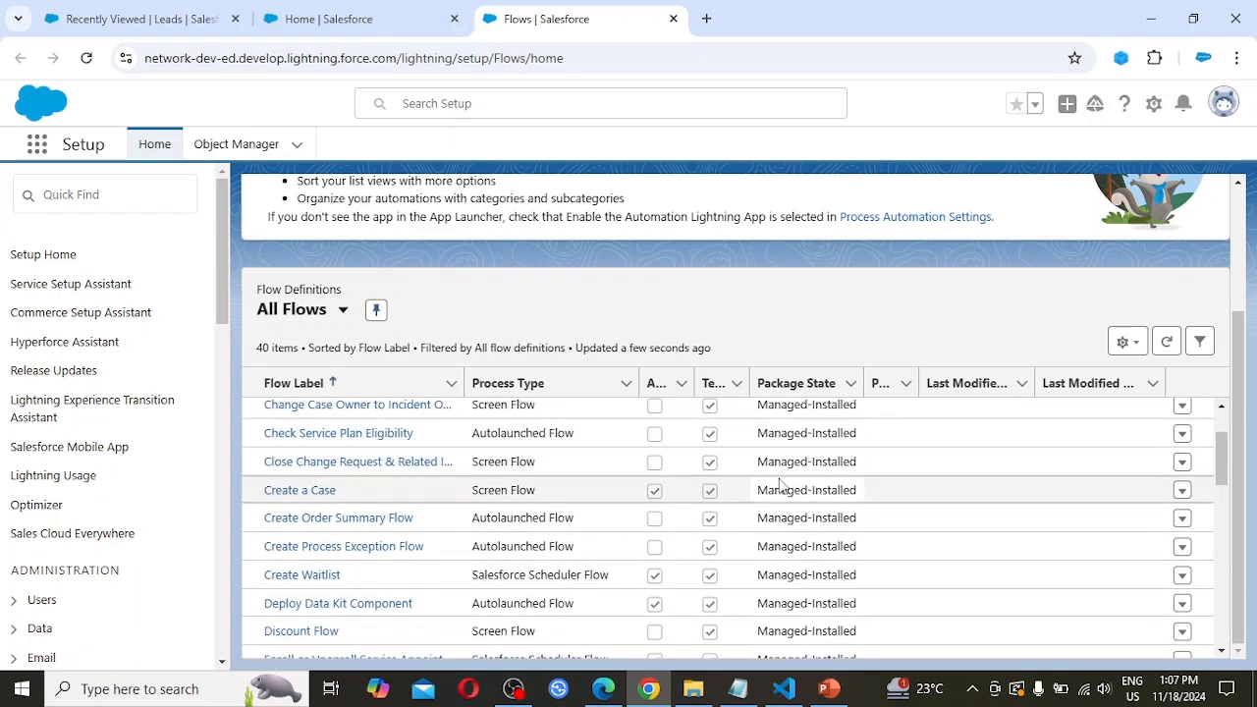
scroll(804, 508, down, 5)
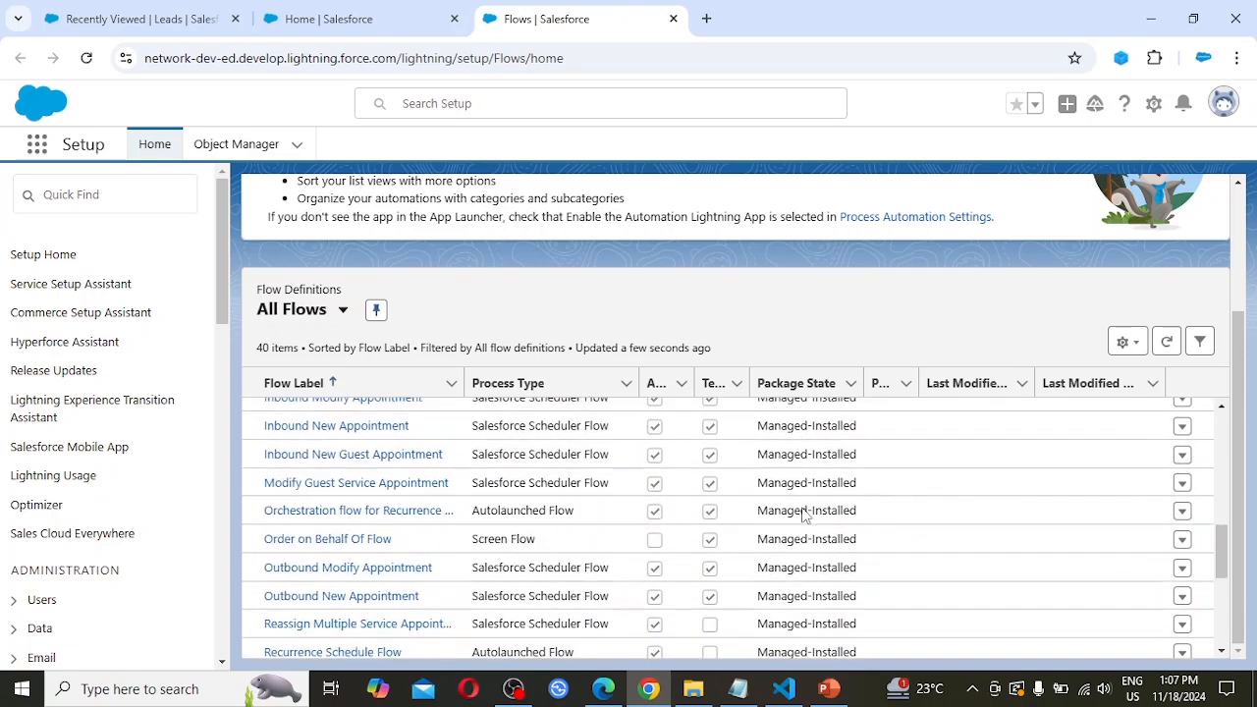
scroll(803, 509, down, 2)
scroll(803, 509, down, 2)
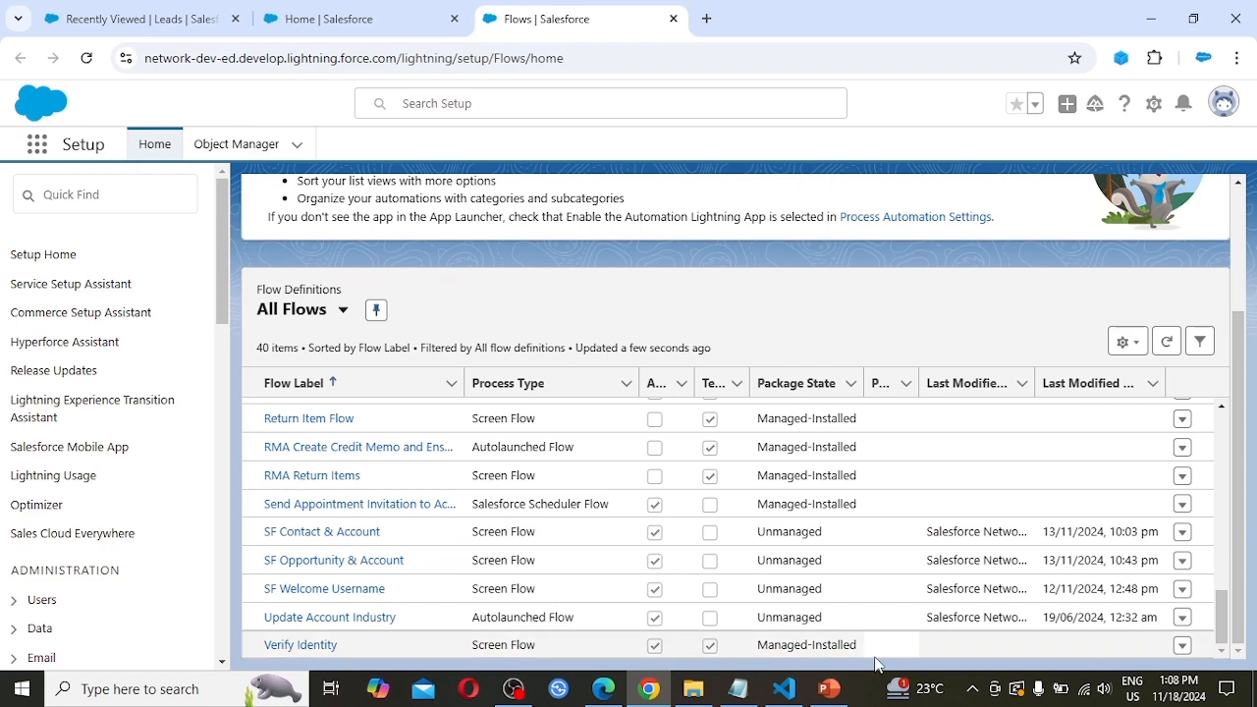
scroll(867, 646, up, 2)
scroll(844, 530, up, 4)
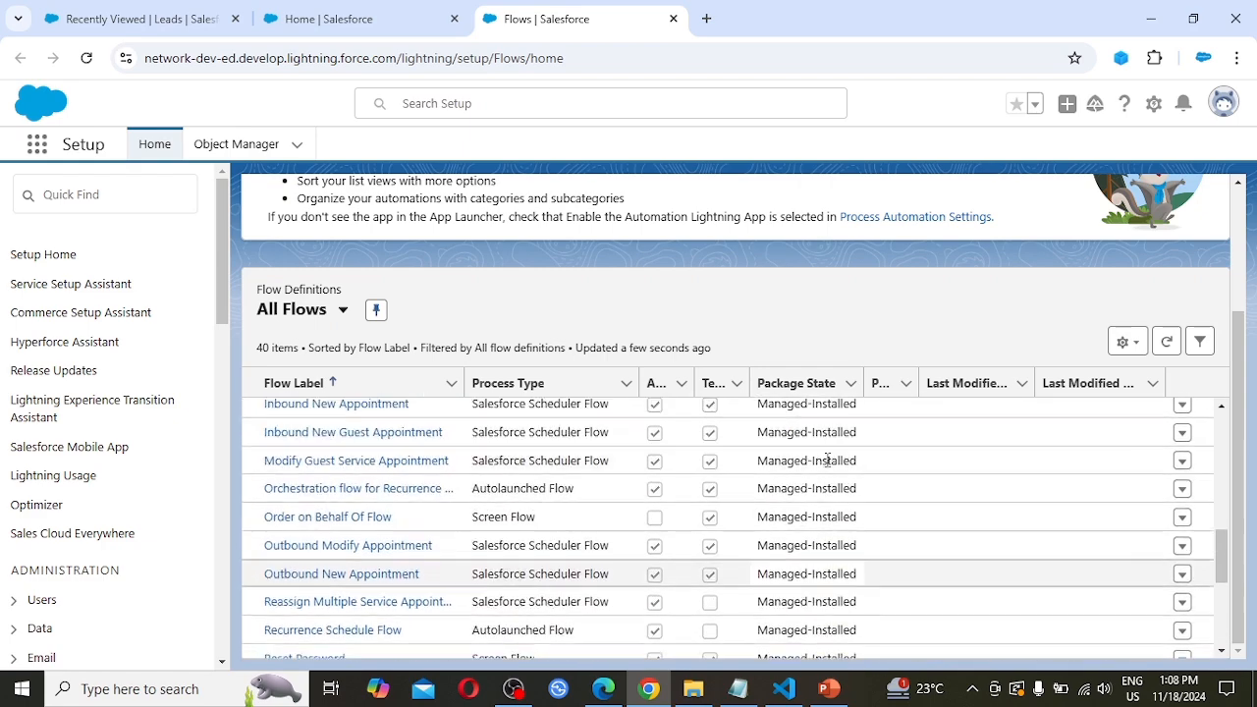
scroll(845, 523, up, 7)
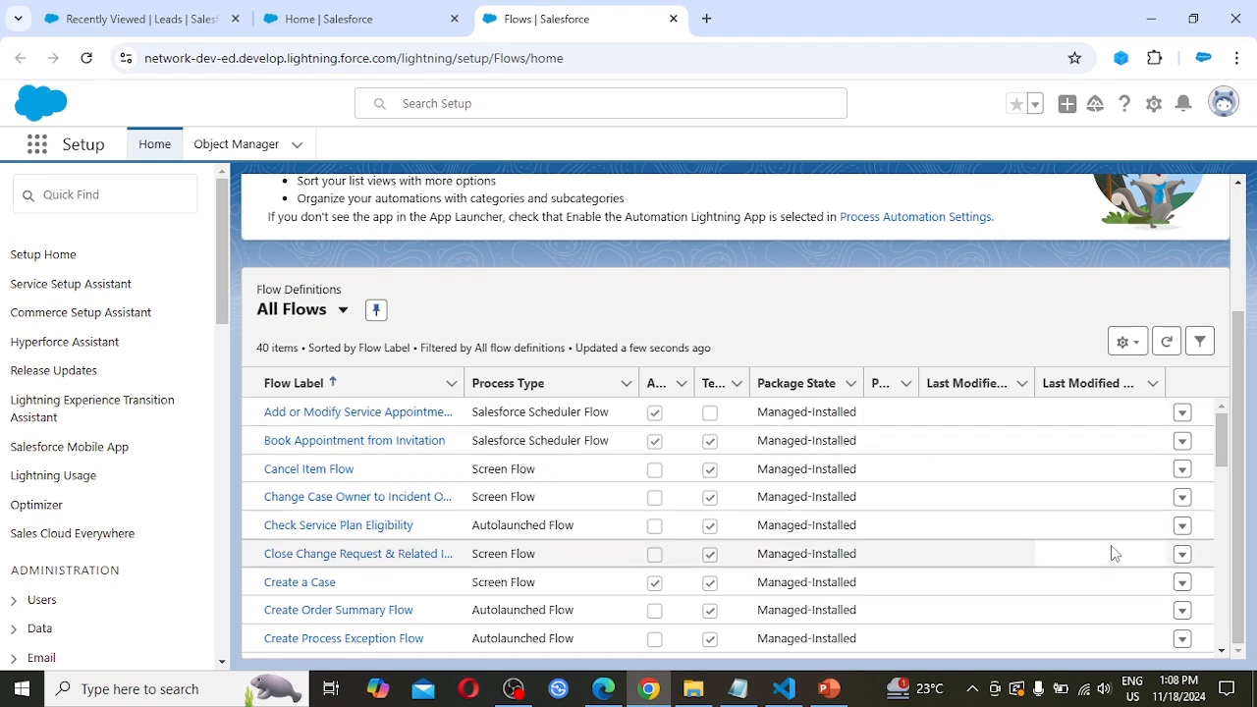
scroll(845, 378, up, 2)
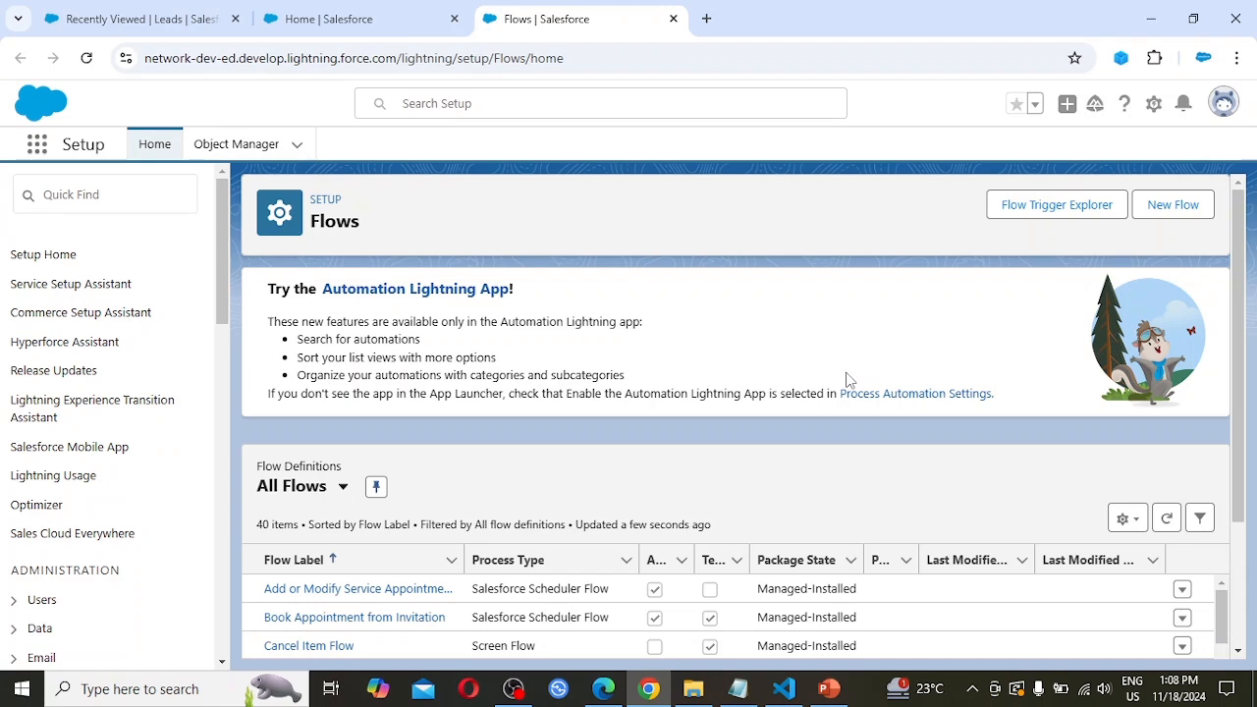
Create a new Screen Flow from scratch
click(1175, 212)
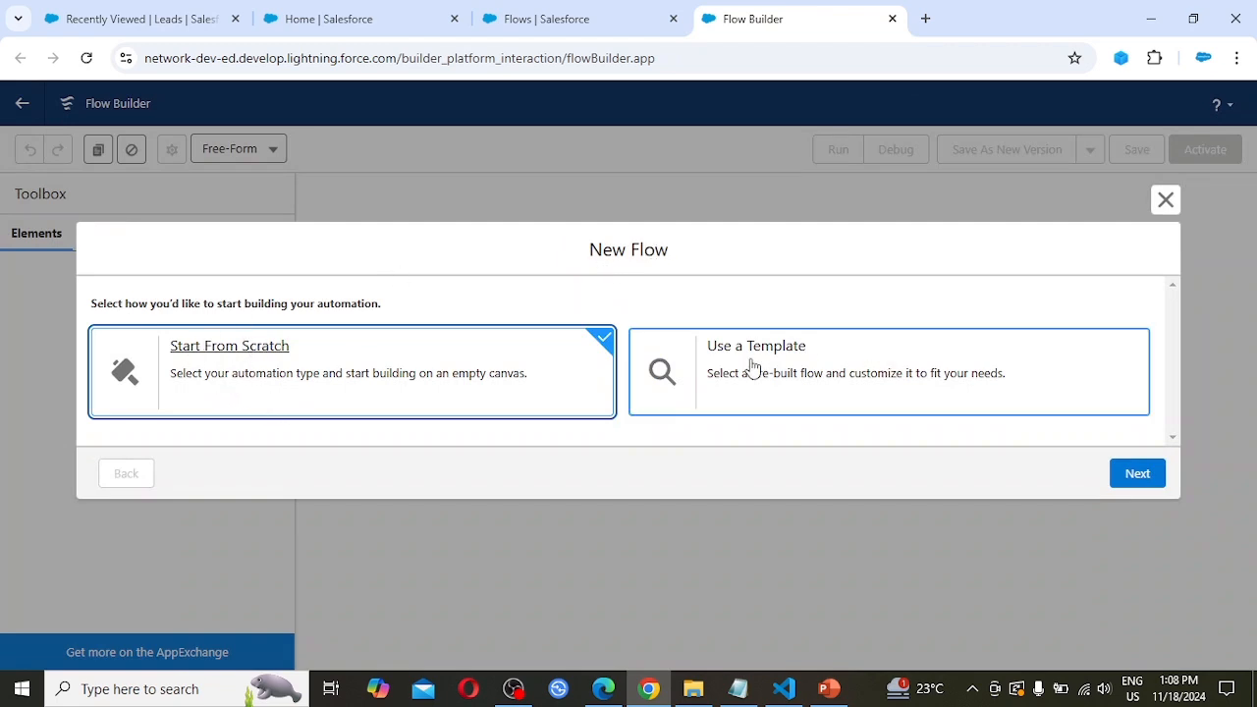
click(1139, 476)
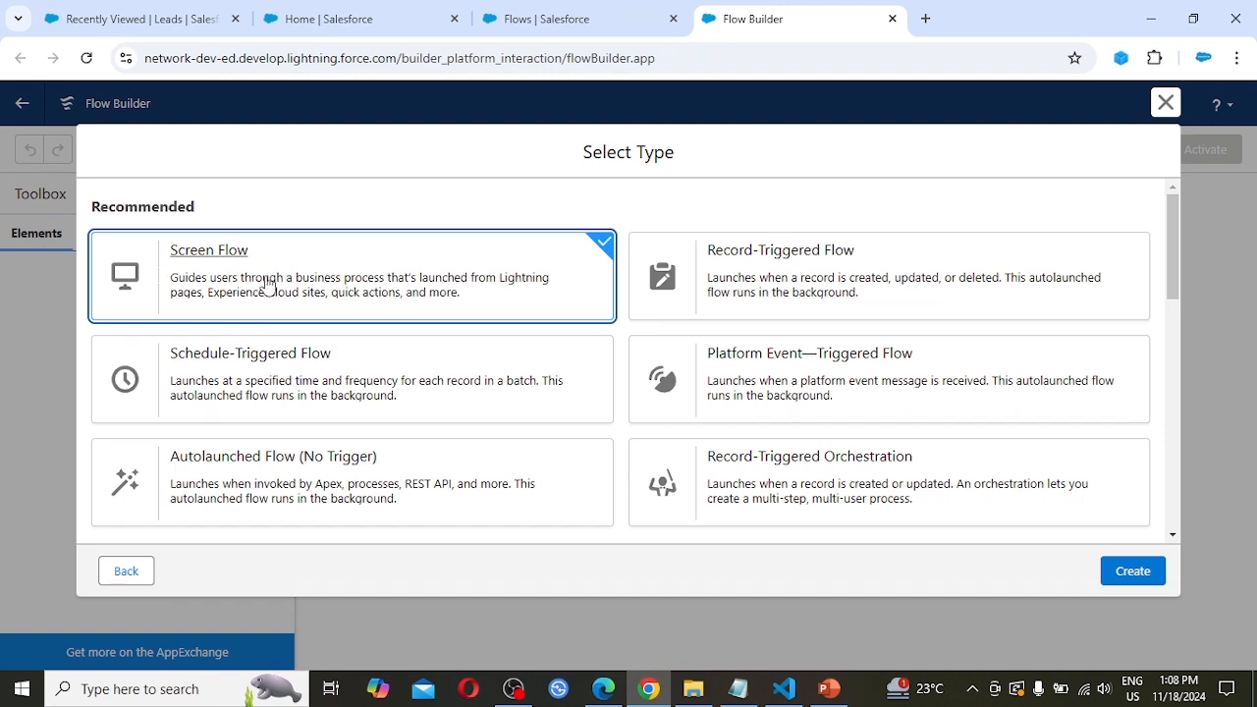
click(1139, 571)
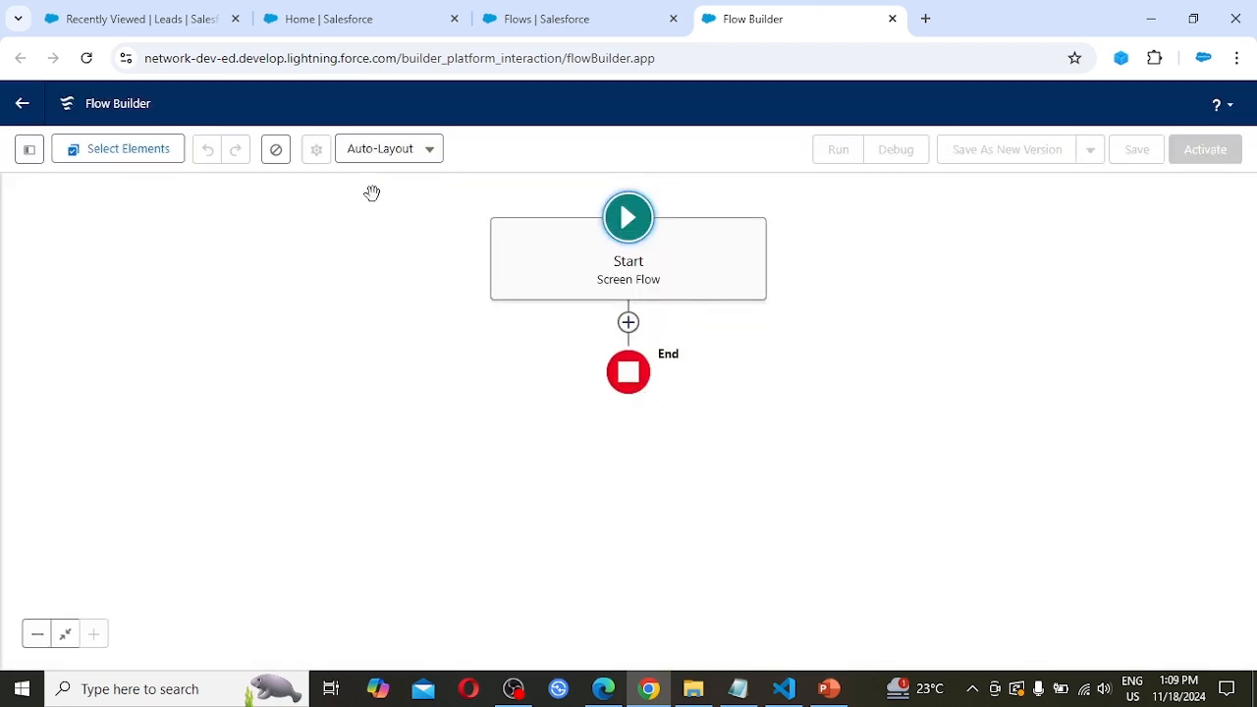
Switch the flow canvas to Free-Form layout and browse the Toolbox elements
click(425, 160)
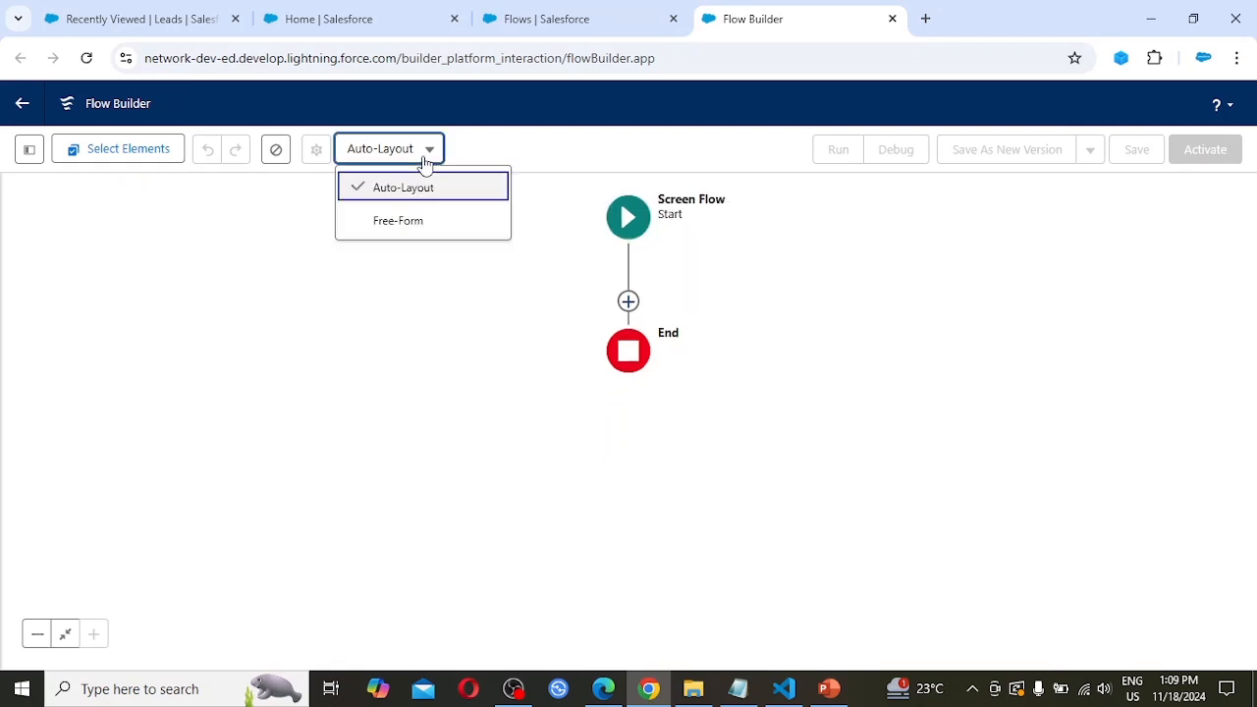
click(399, 222)
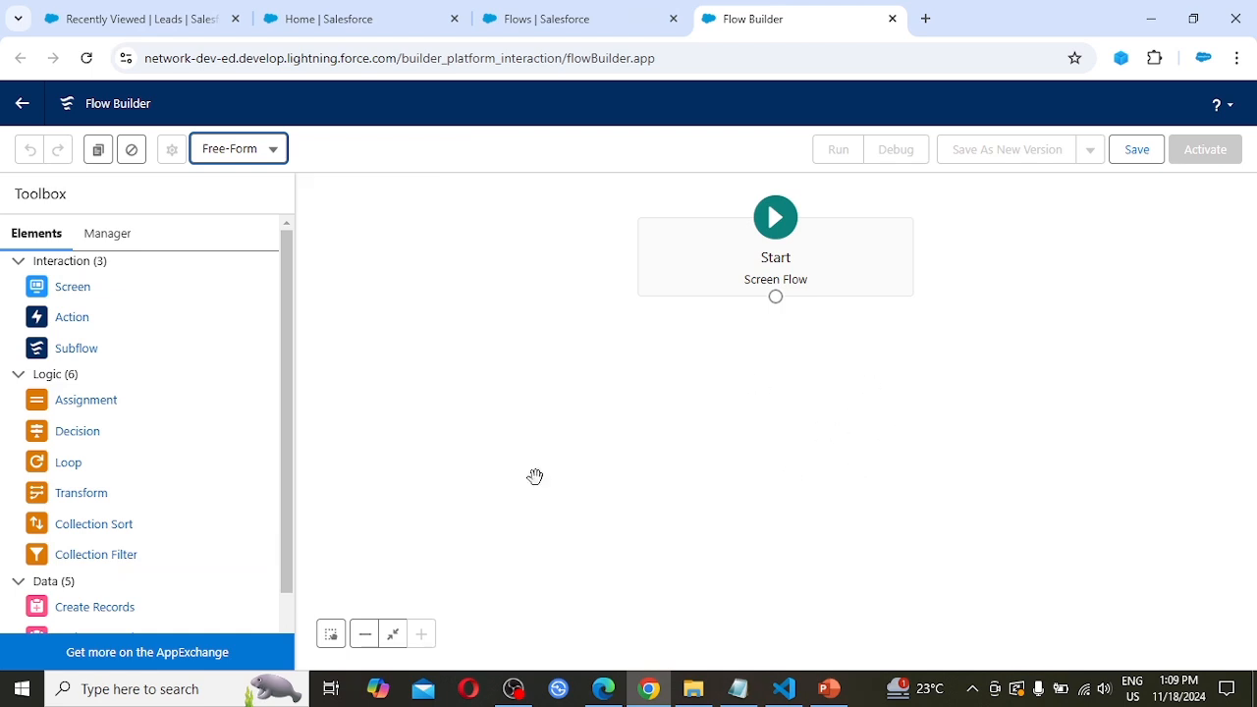
scroll(208, 440, down, 1)
scroll(204, 441, up, 1)
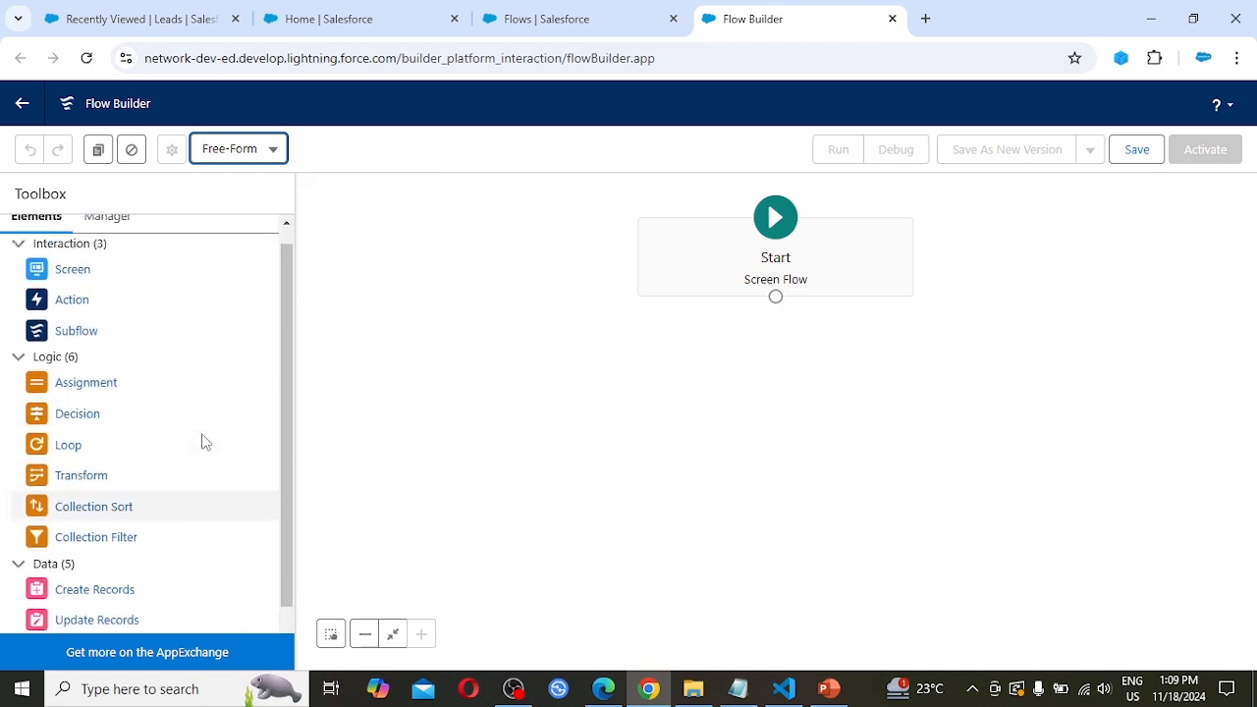
click(272, 152)
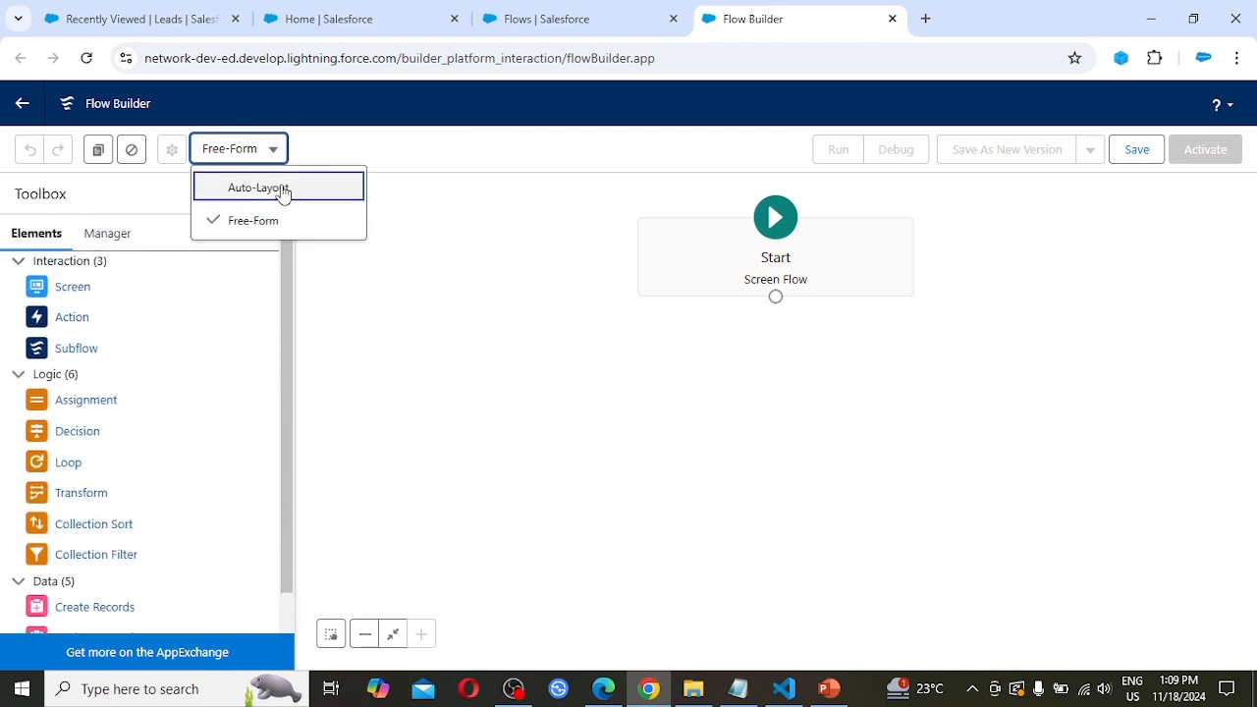
Return to Auto-Layout and insert a Screen element between Start and End
click(281, 190)
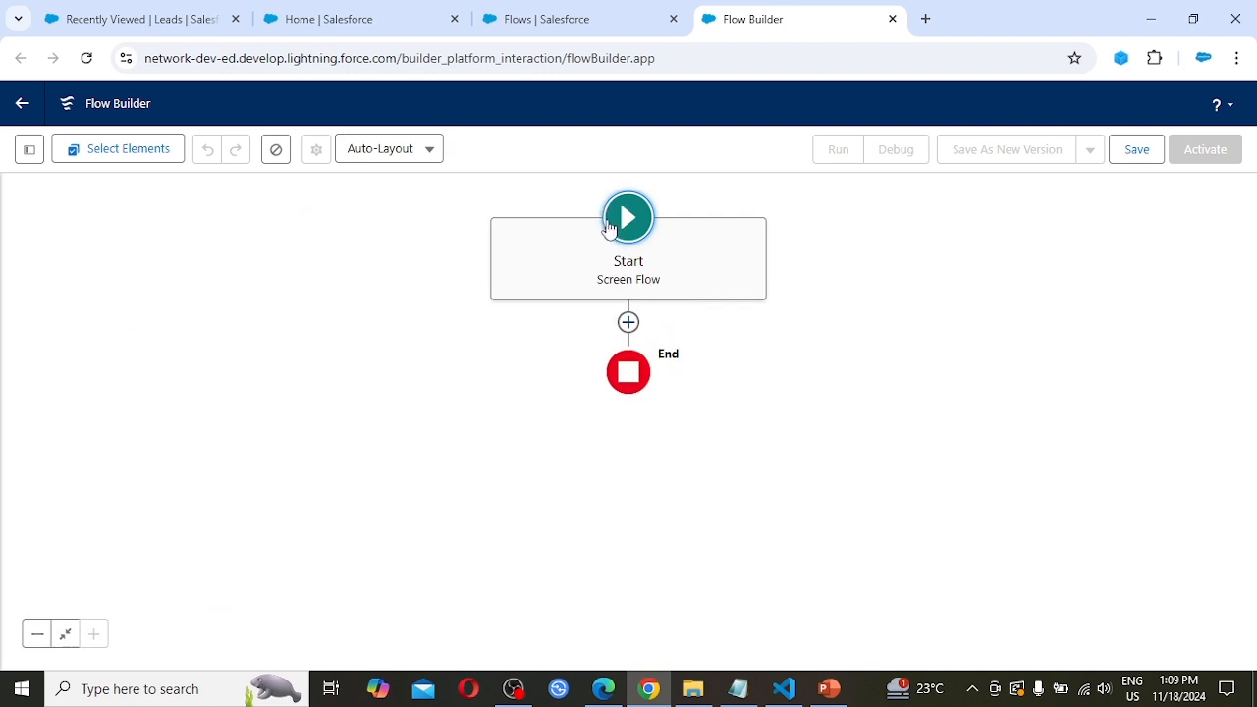
click(628, 323)
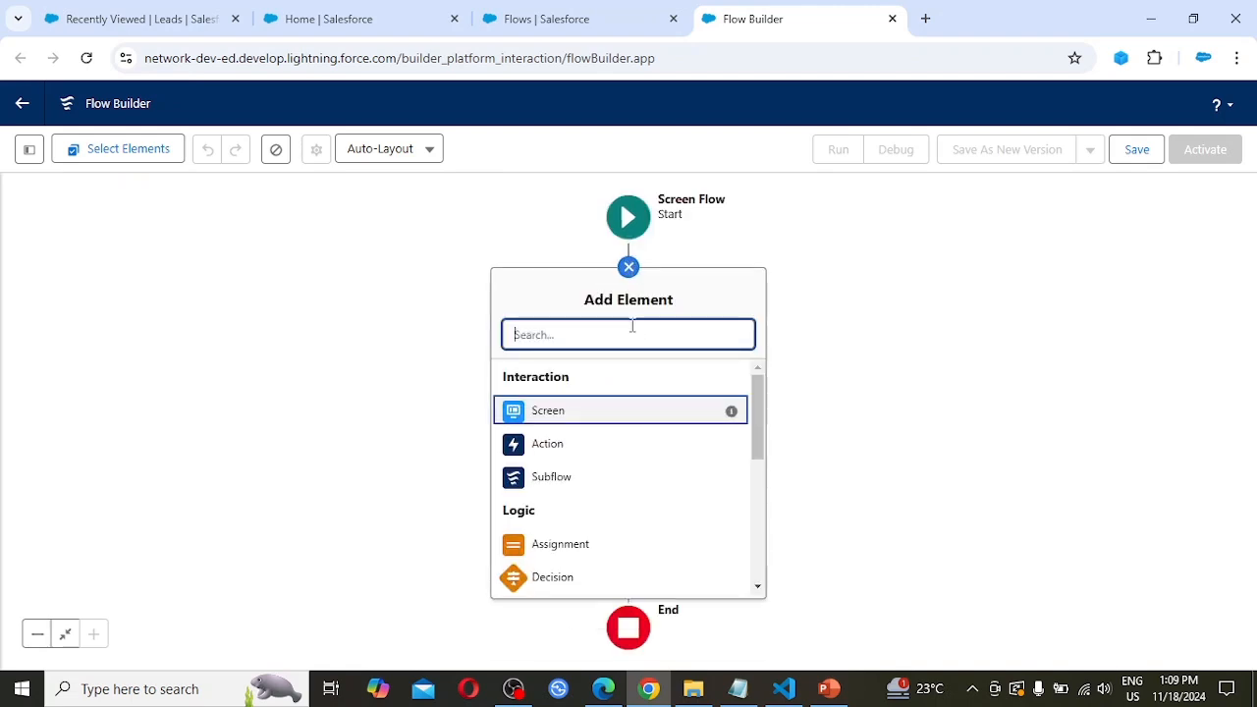
click(550, 416)
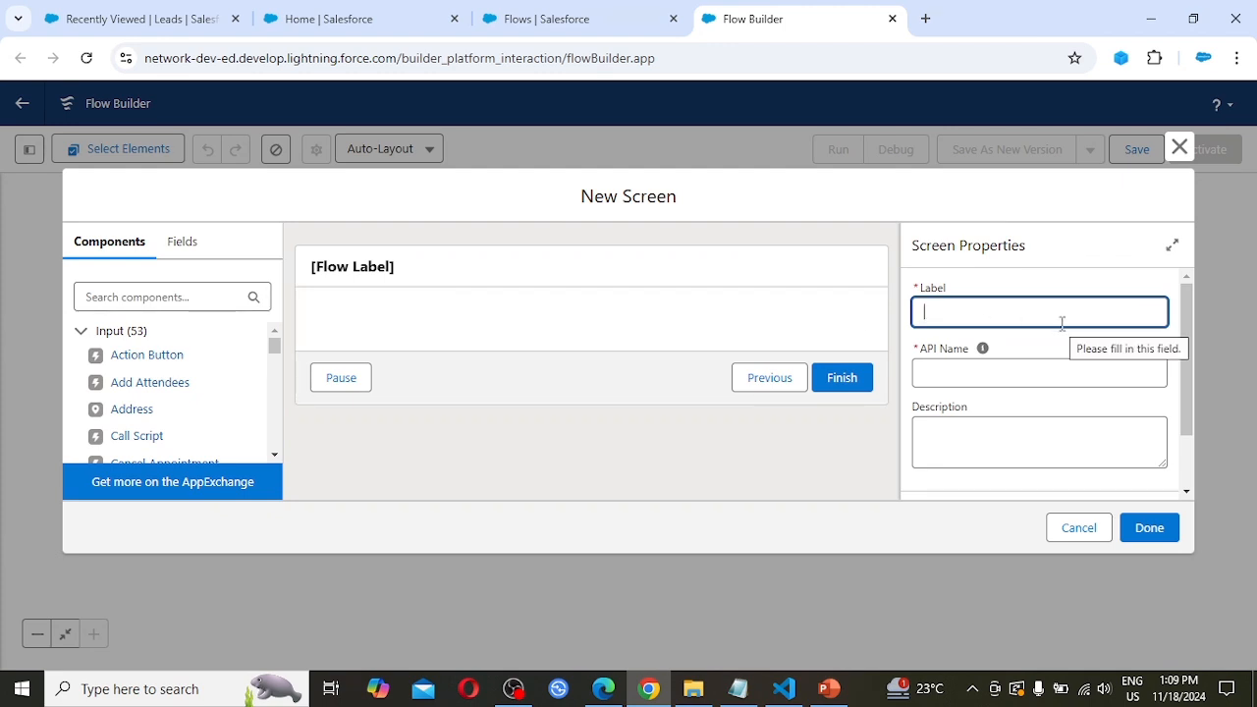
Label the screen 'Capture Lead Information' so its API name becomes Capture_Lead_Information
text(Capture Lead)
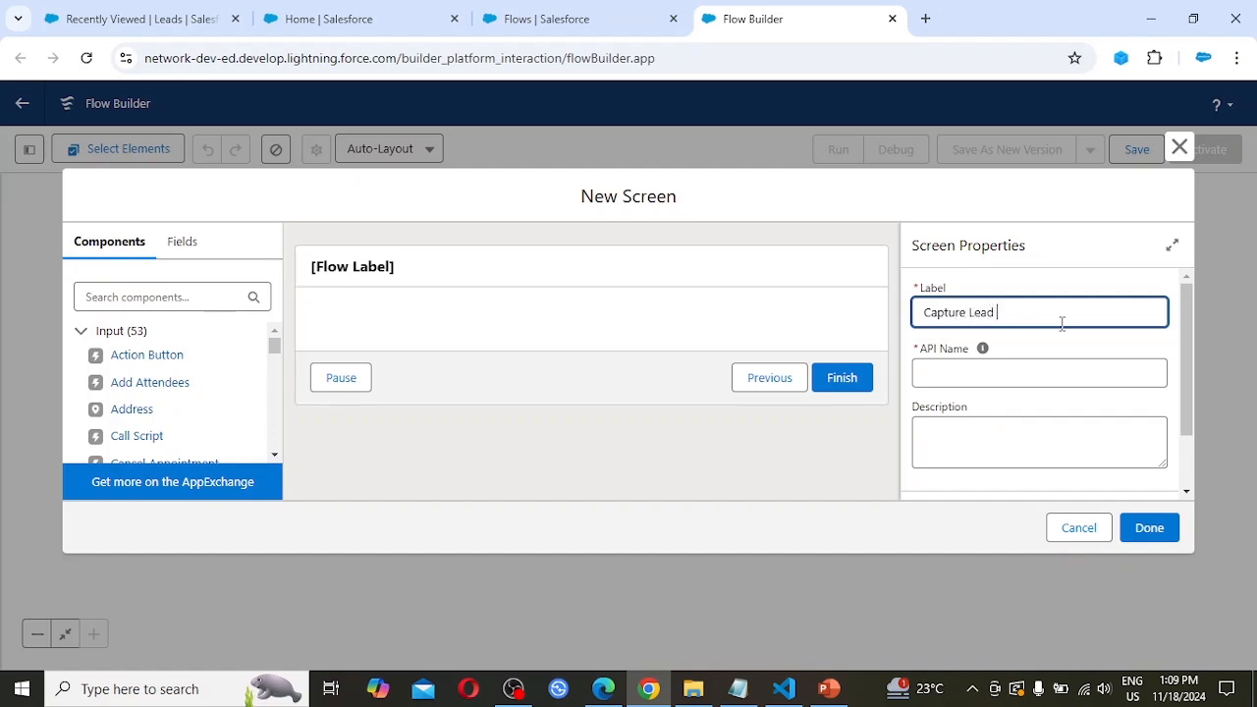
text(Information)
key(Tab)
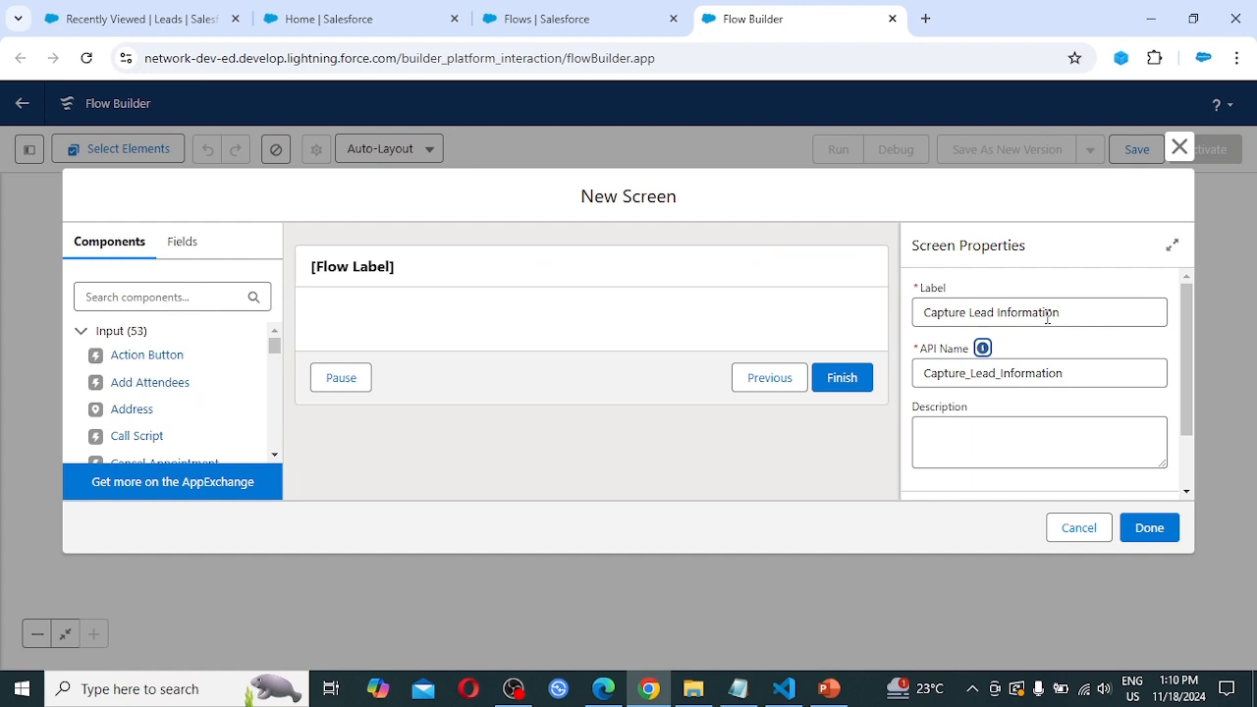
click(468, 271)
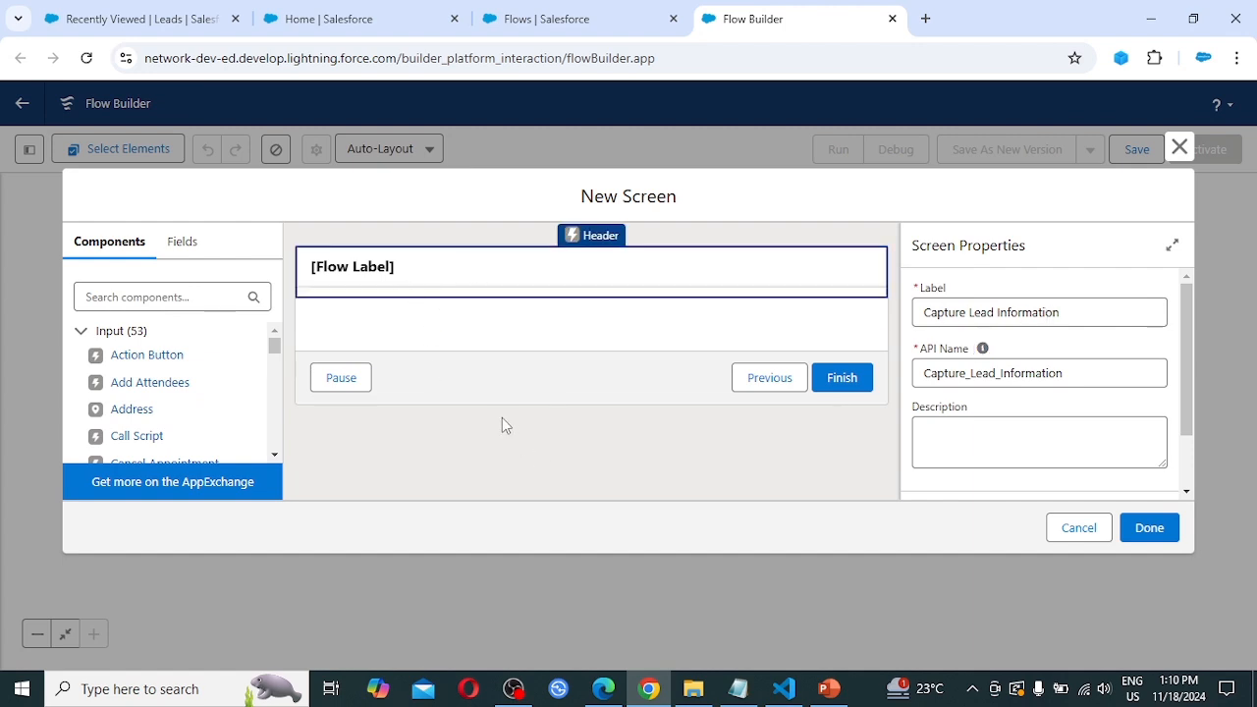
click(518, 372)
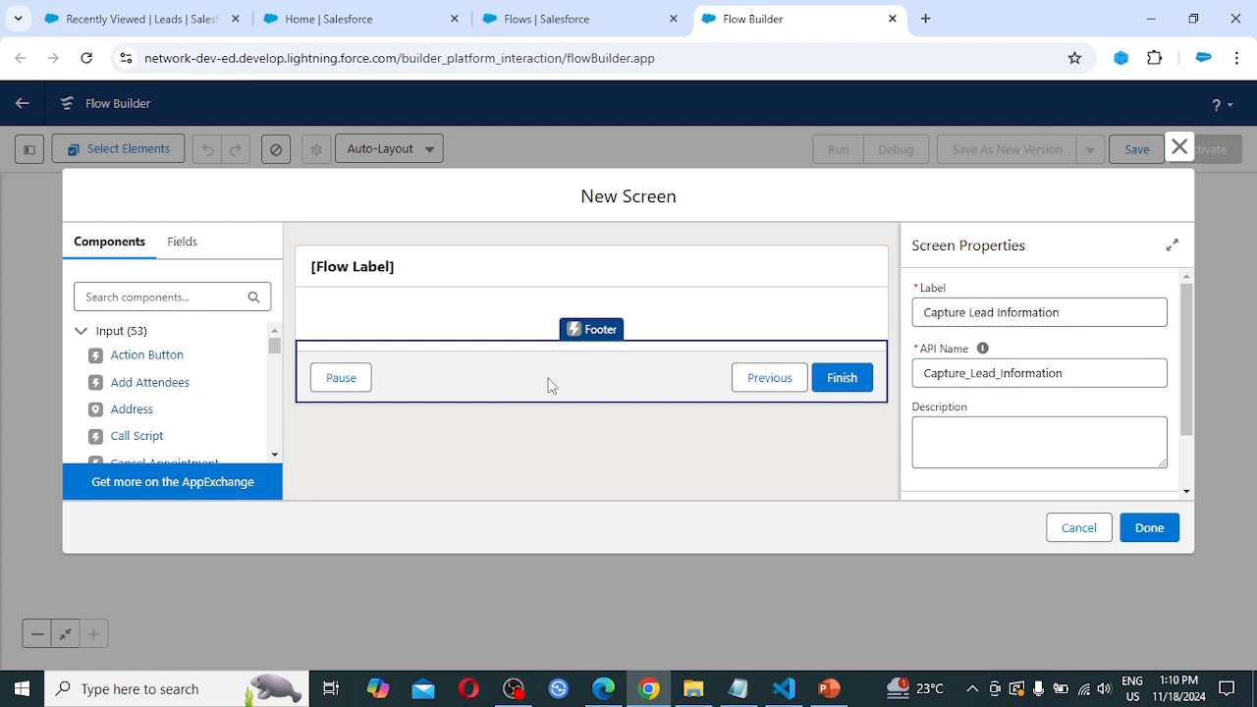
click(455, 311)
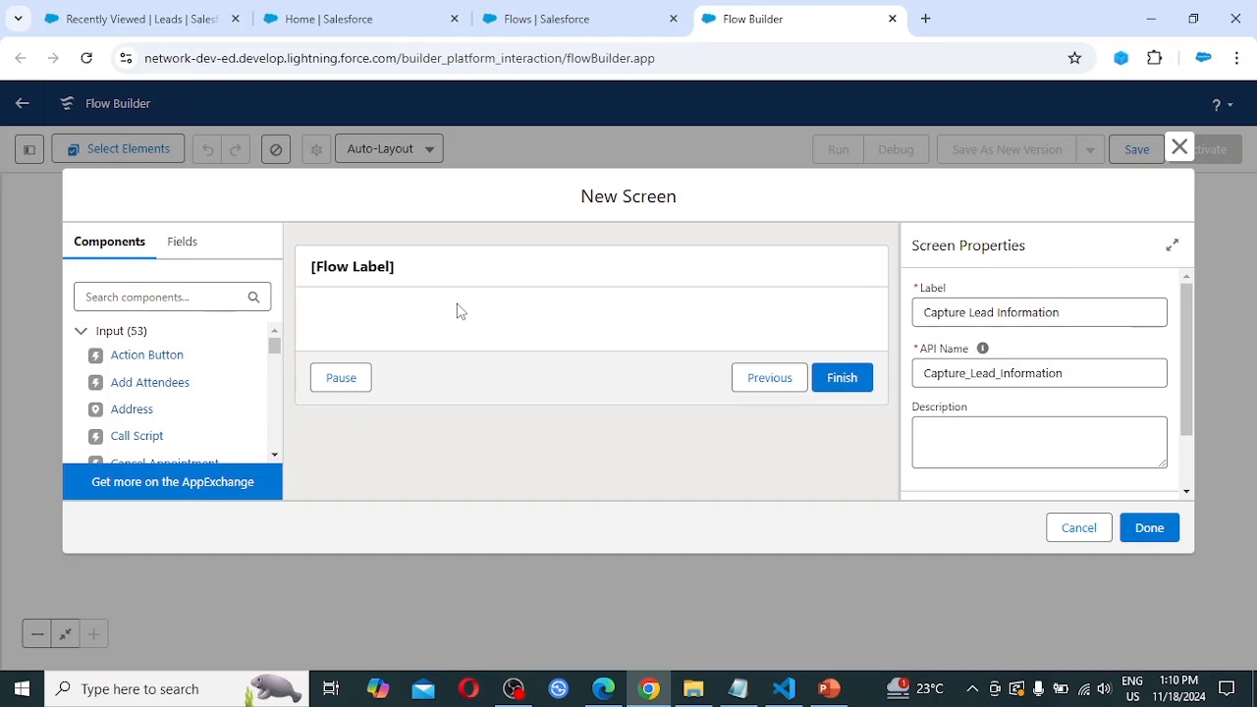
click(154, 298)
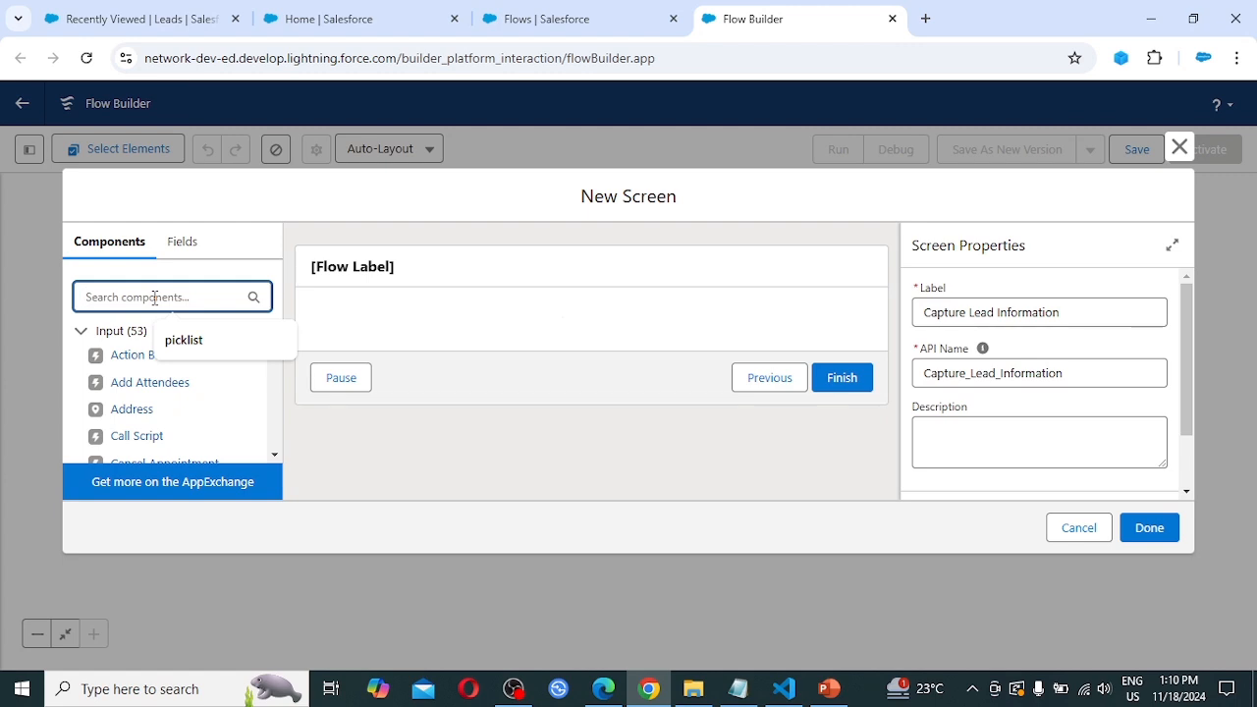
Add a Text input to the screen labelled First Name
text(text)
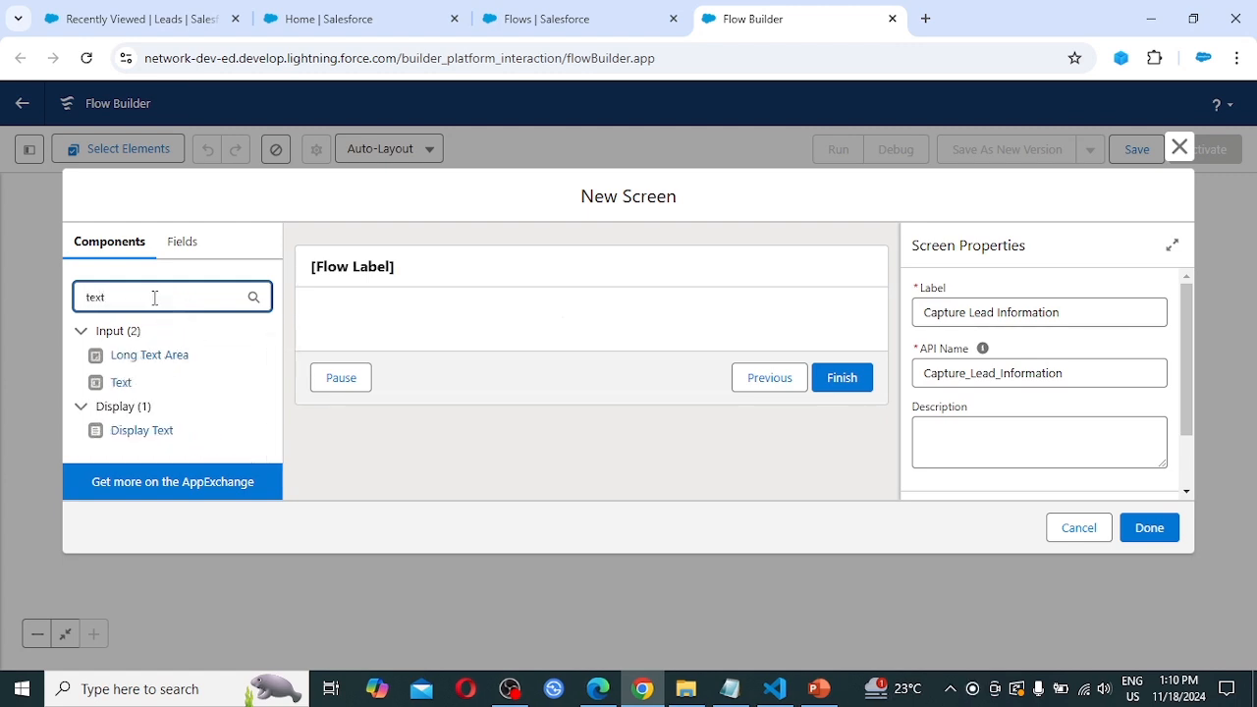
click(123, 385)
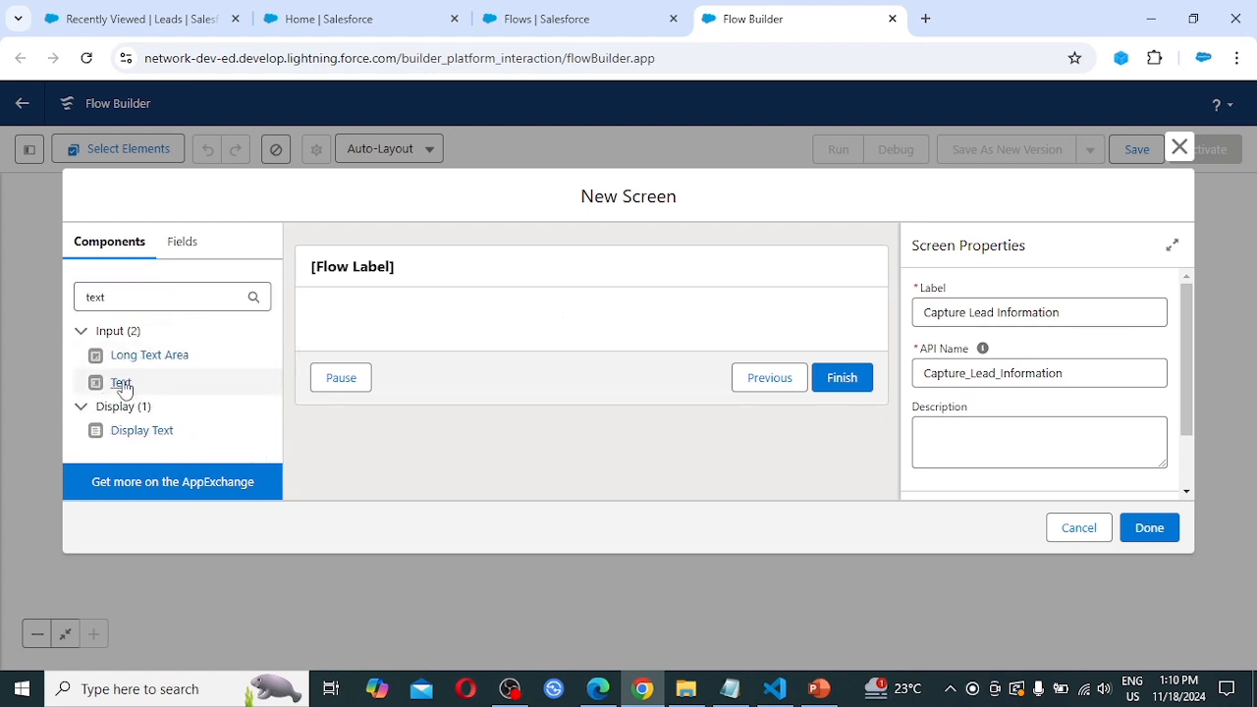
drag(123, 385, 457, 333)
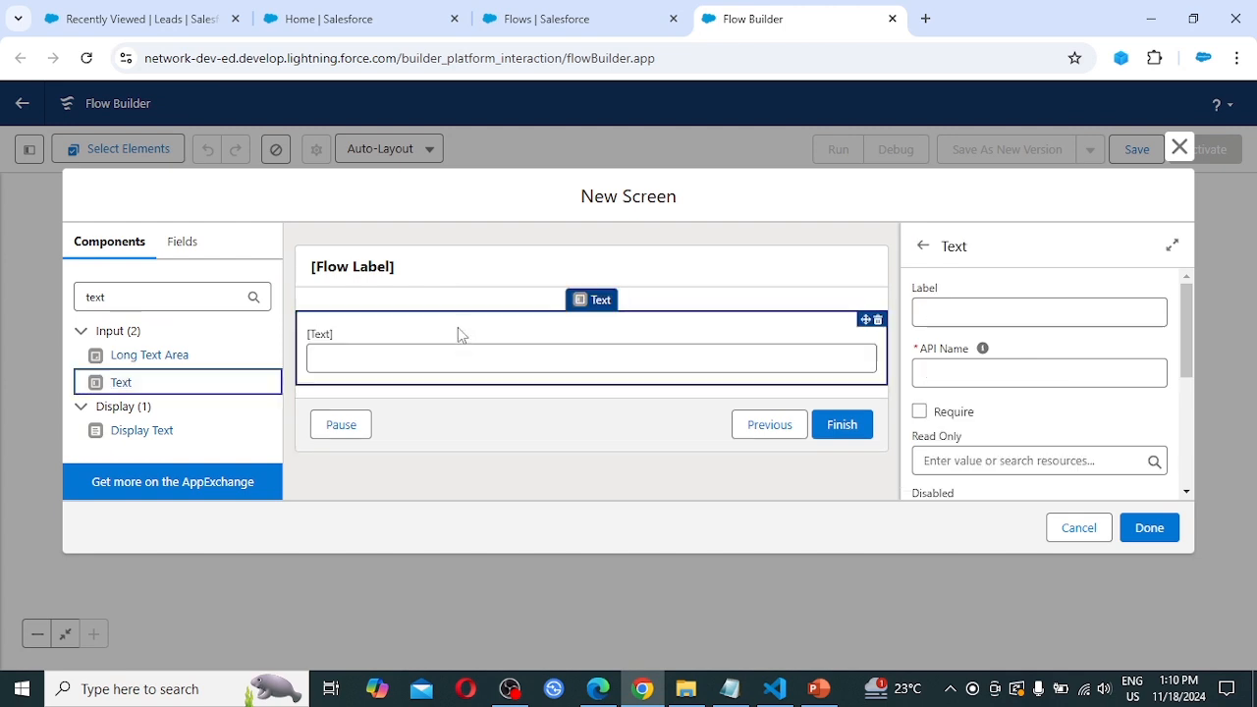
click(973, 314)
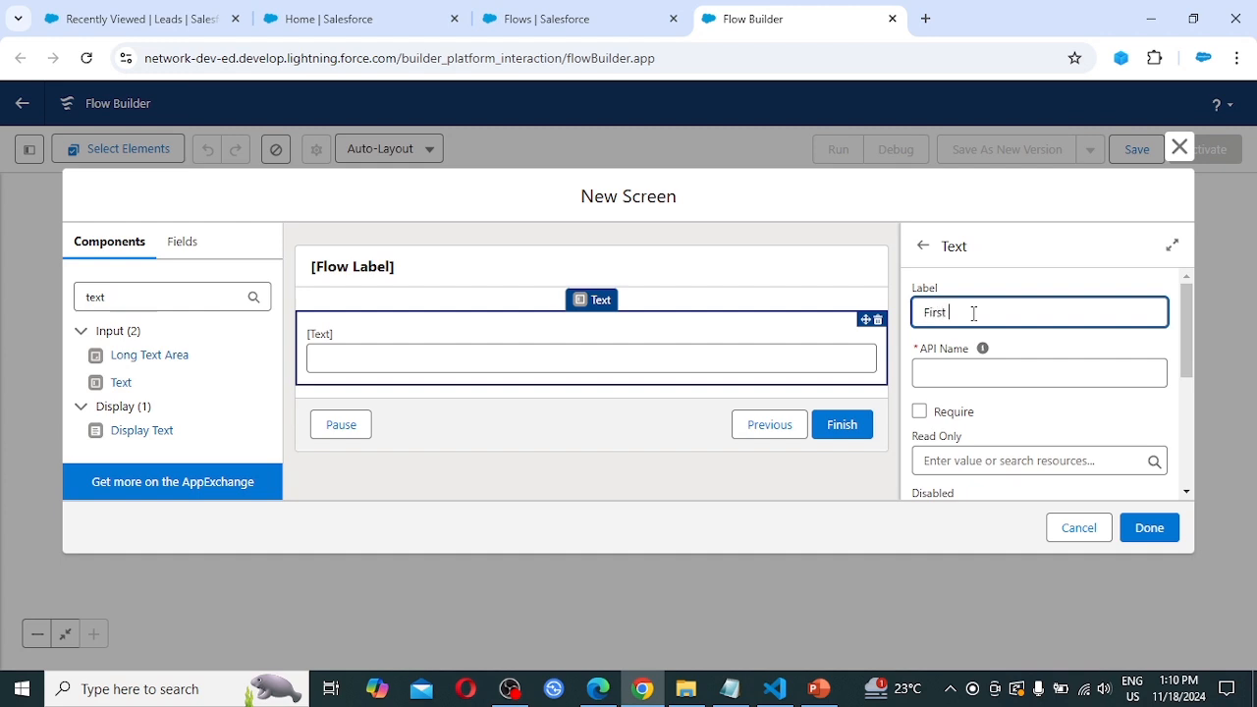
text(First Name)
key(Tab)
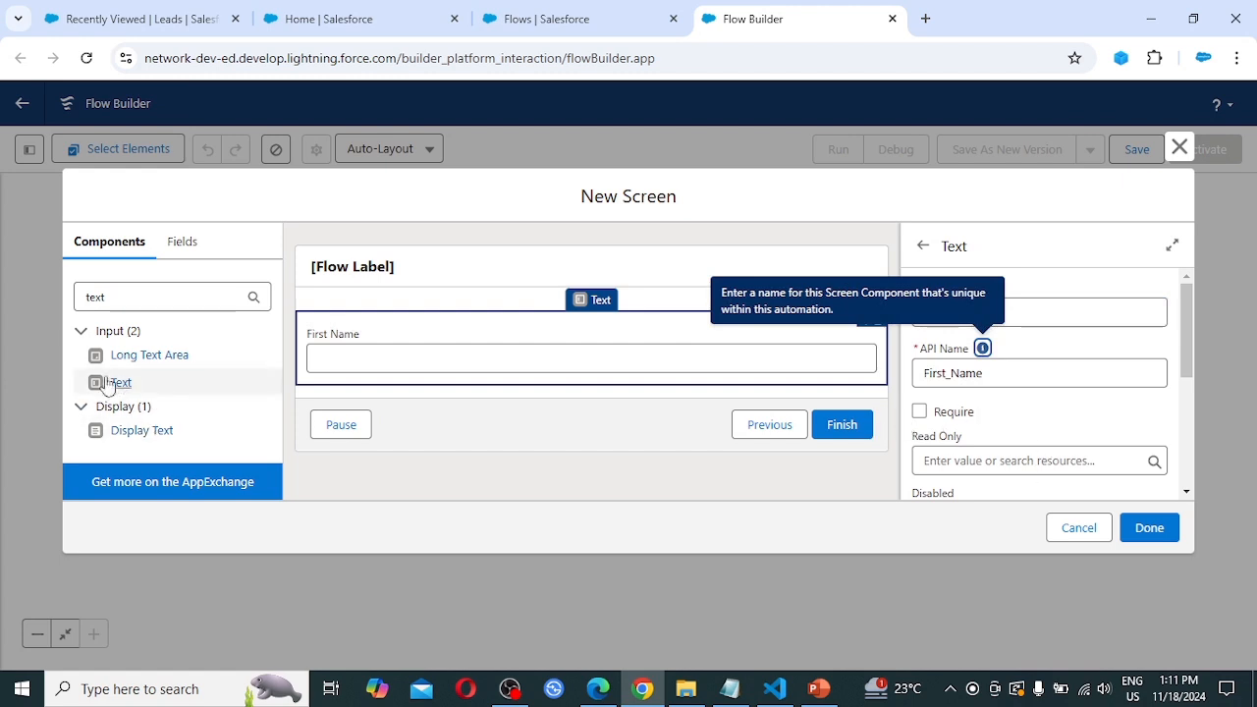
Add a second Text input labelled Last Name and make it required
drag(117, 380, 388, 383)
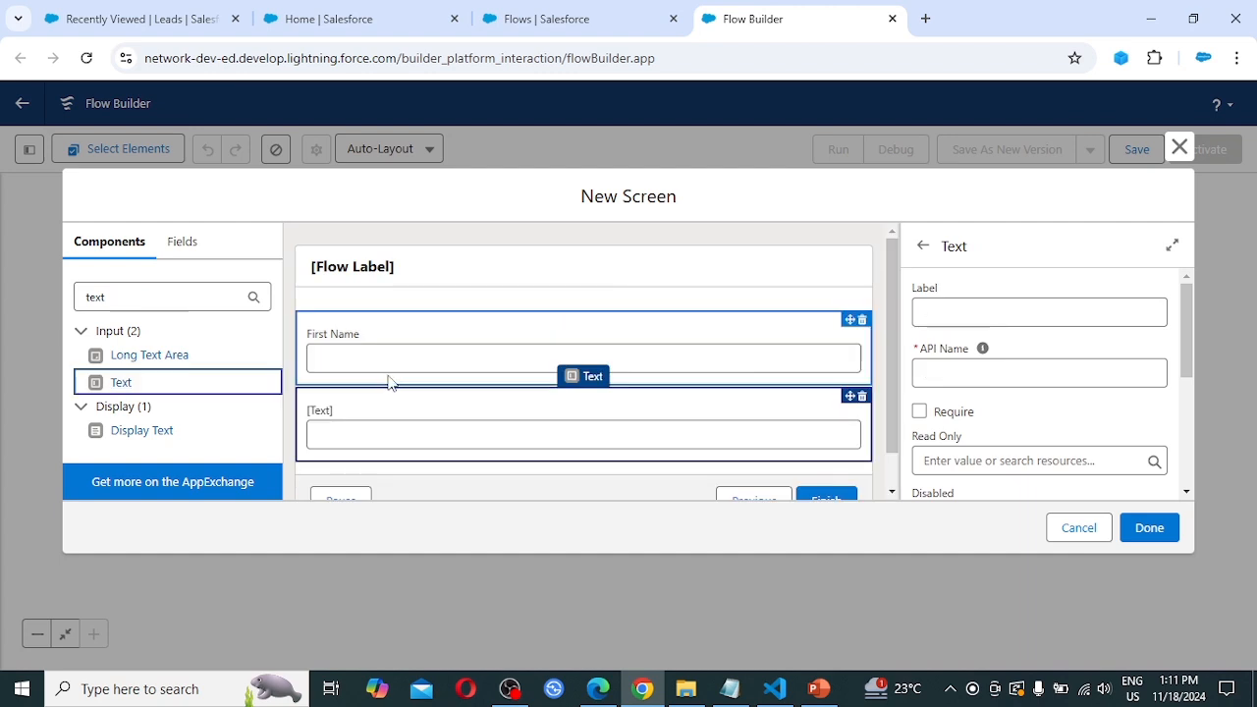
click(987, 310)
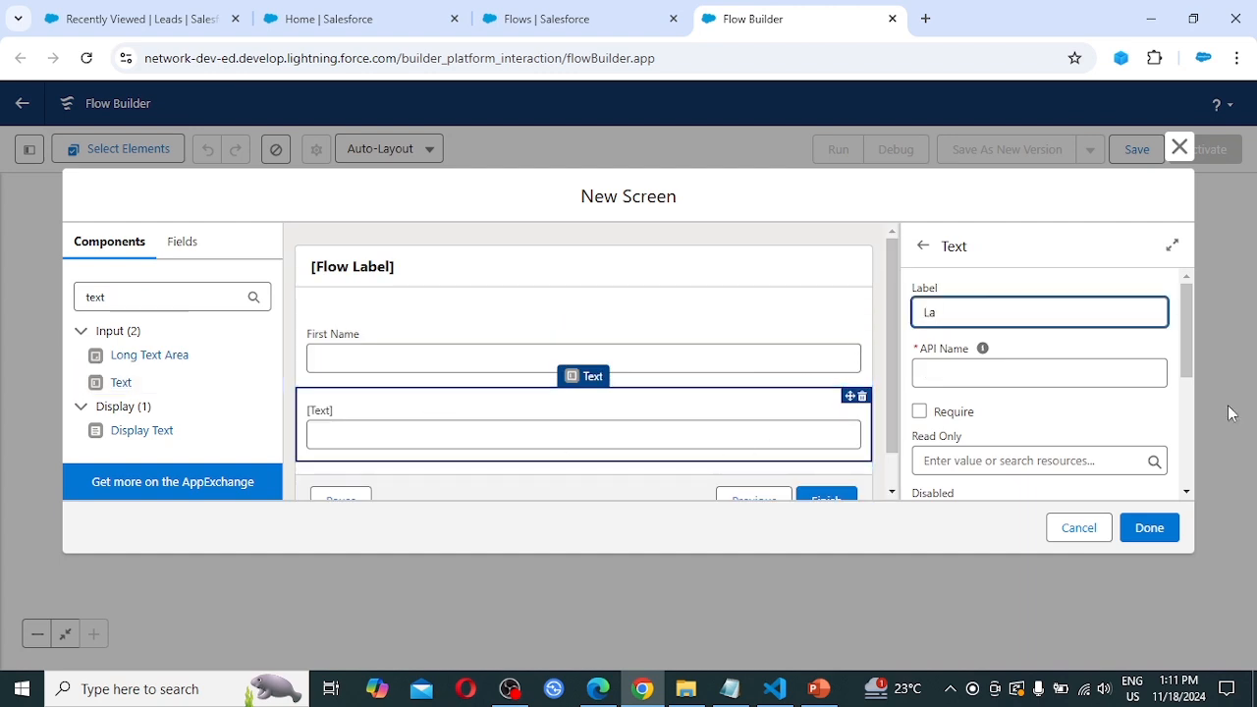
text(Last Name)
click(988, 379)
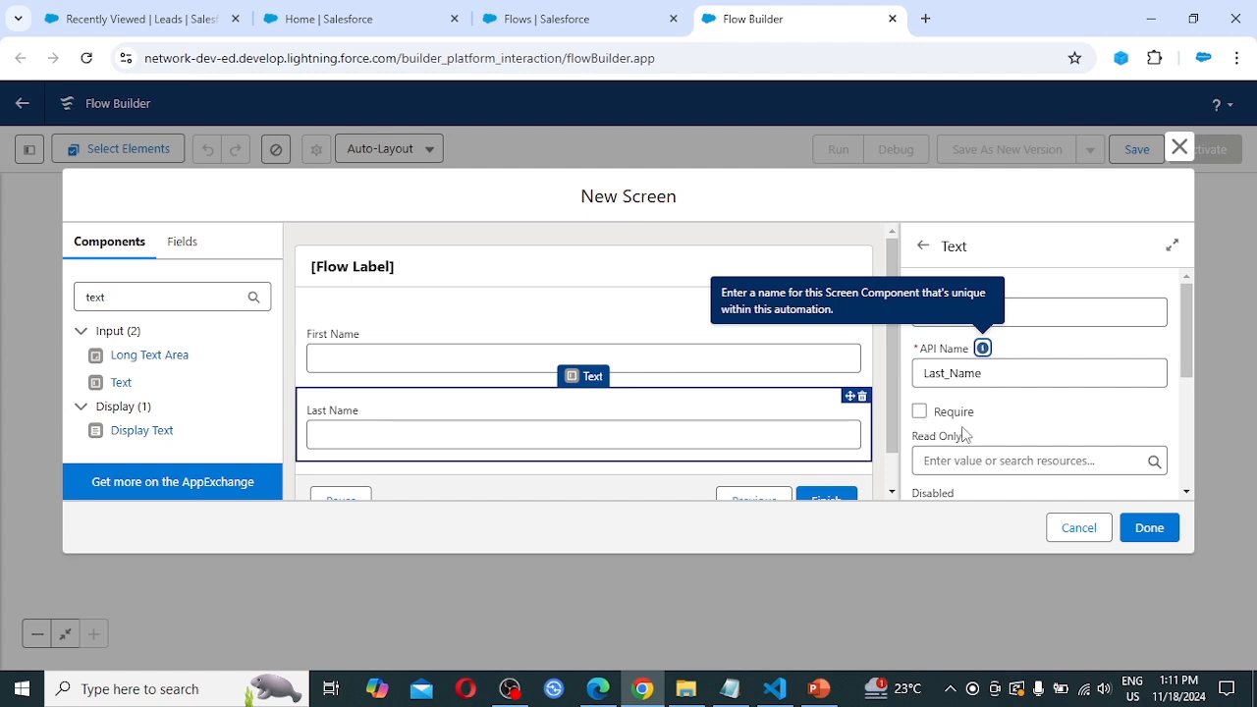
click(923, 413)
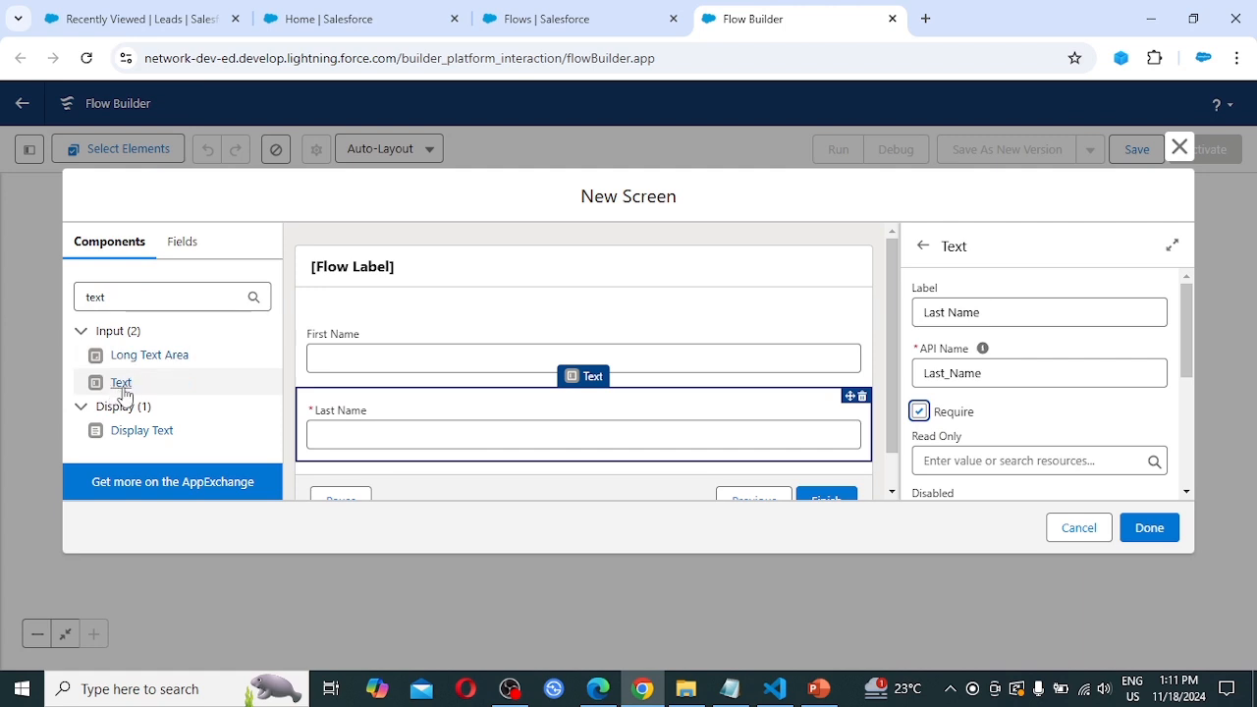
Add a third Text input labelled Company Name below Last Name and make it required
drag(147, 386, 356, 457)
scroll(389, 456, down, 2)
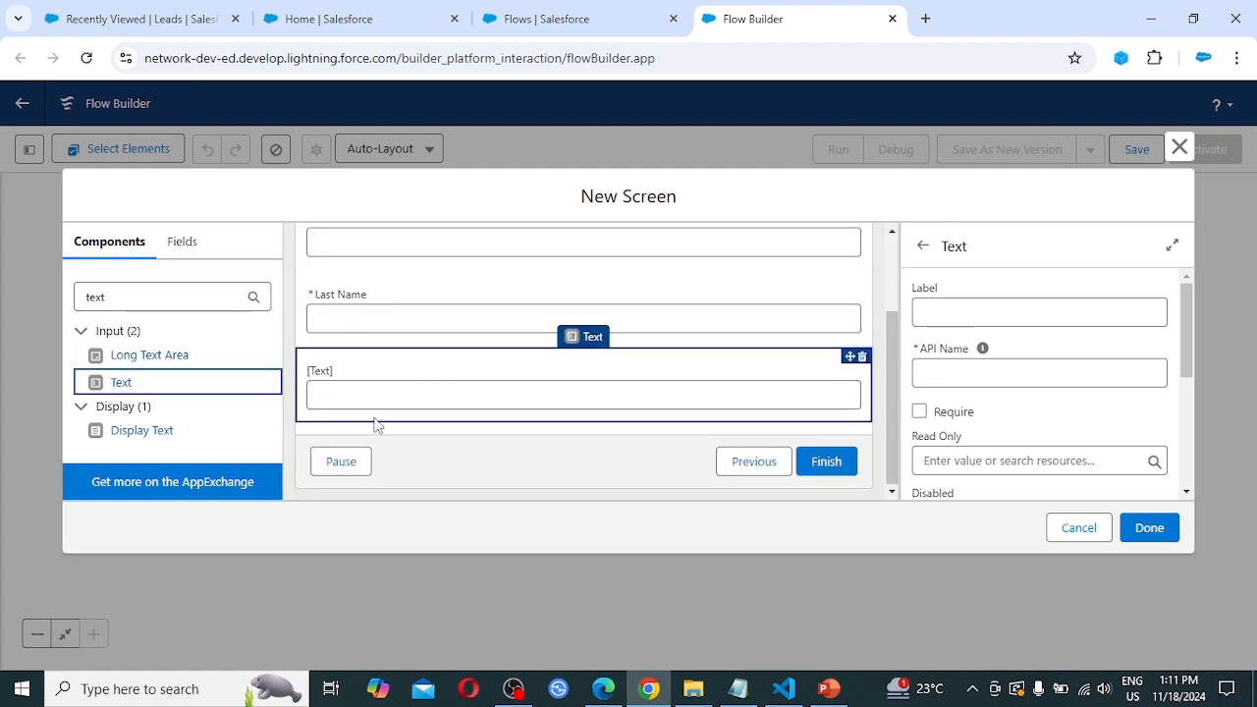
click(977, 314)
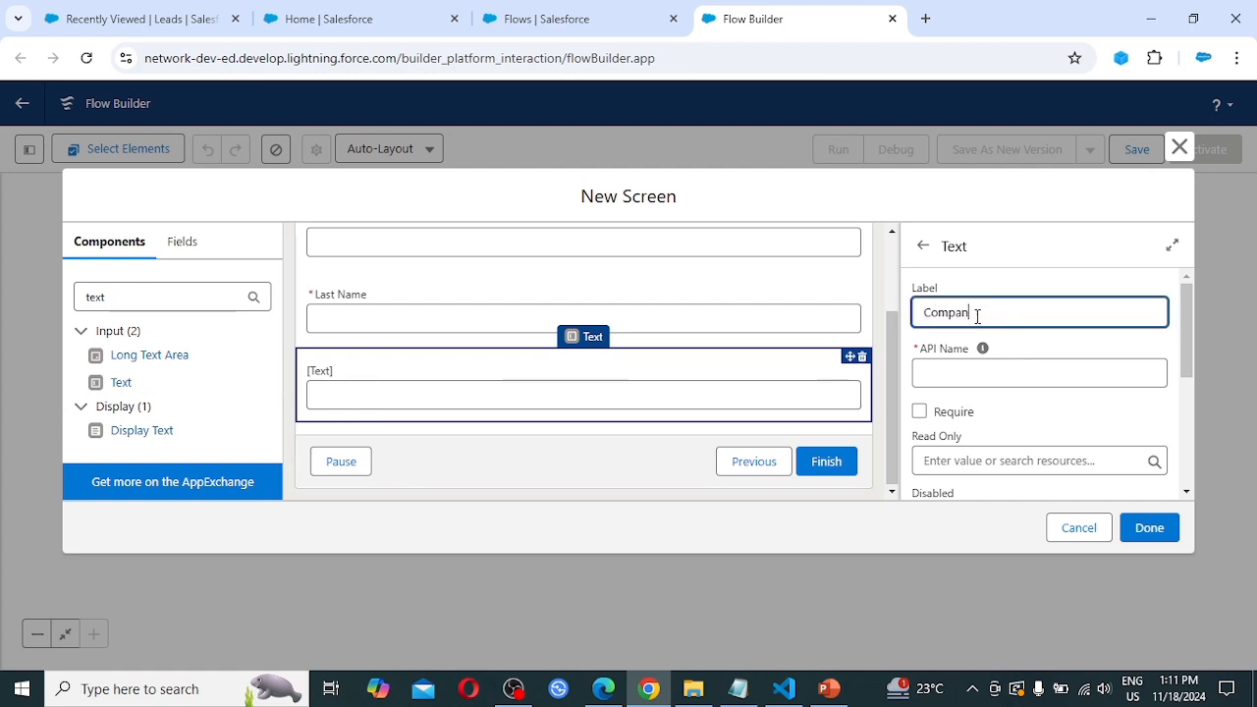
text(Company Name)
key(Tab)
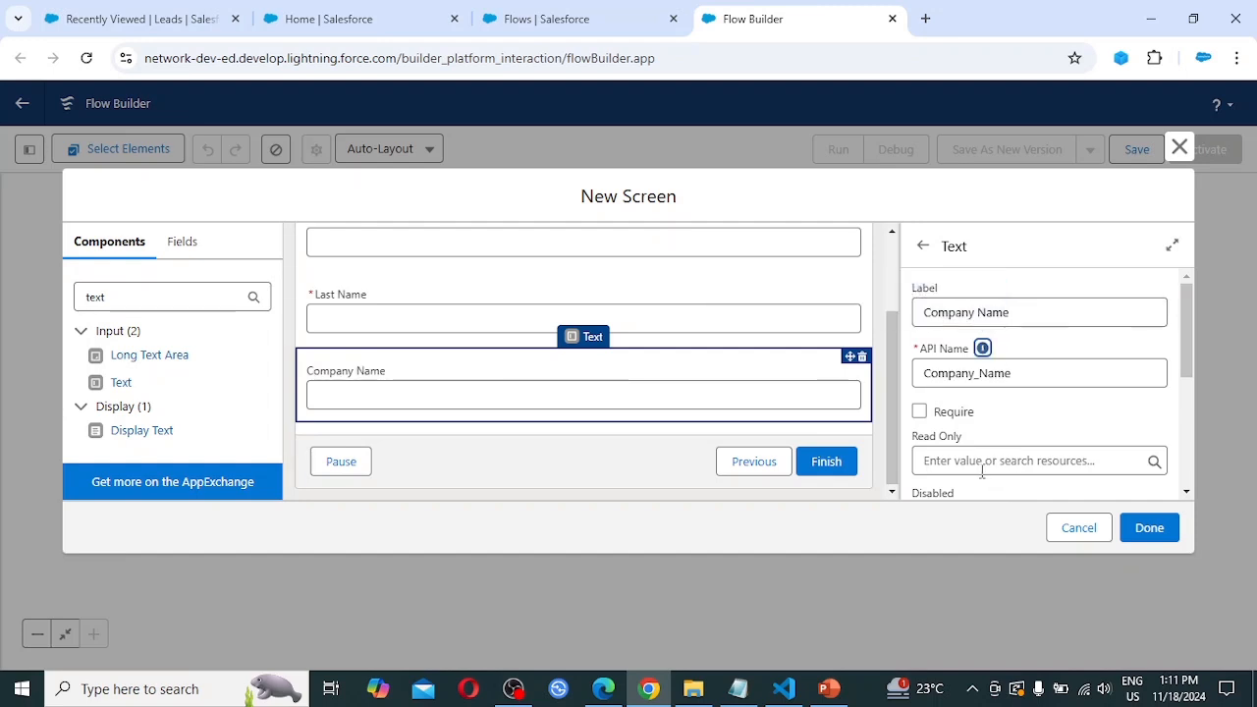
click(919, 414)
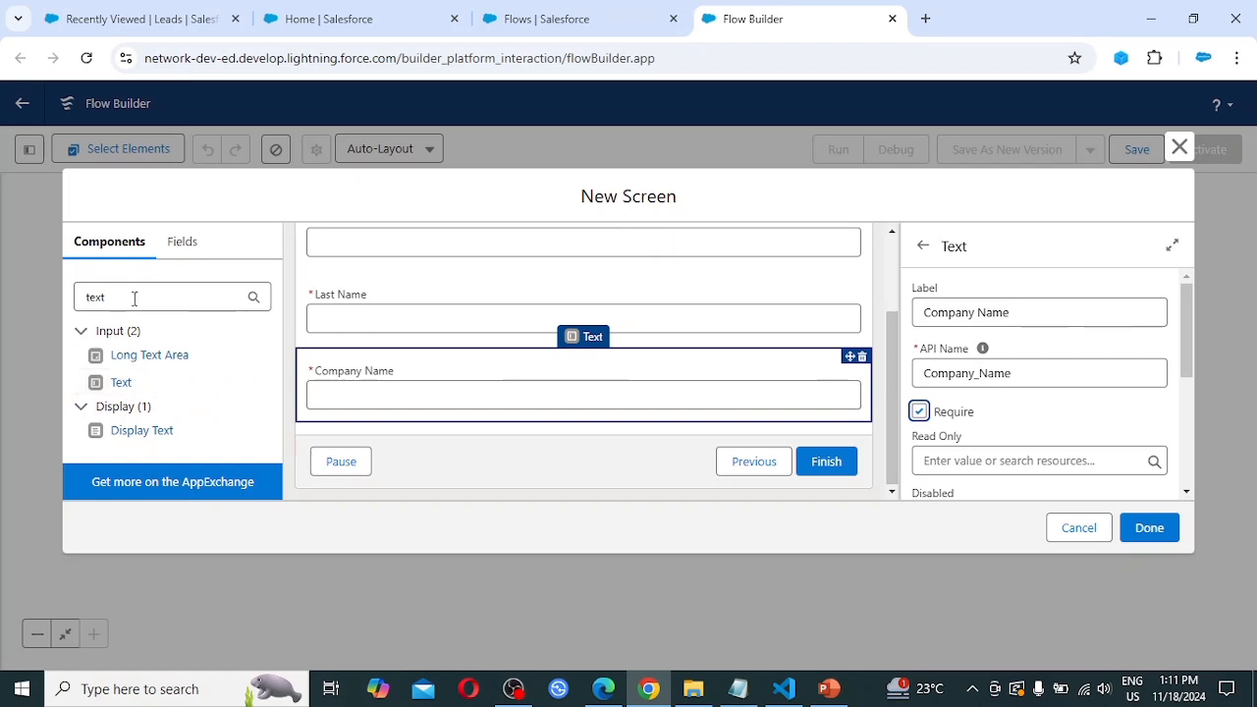
click(96, 297)
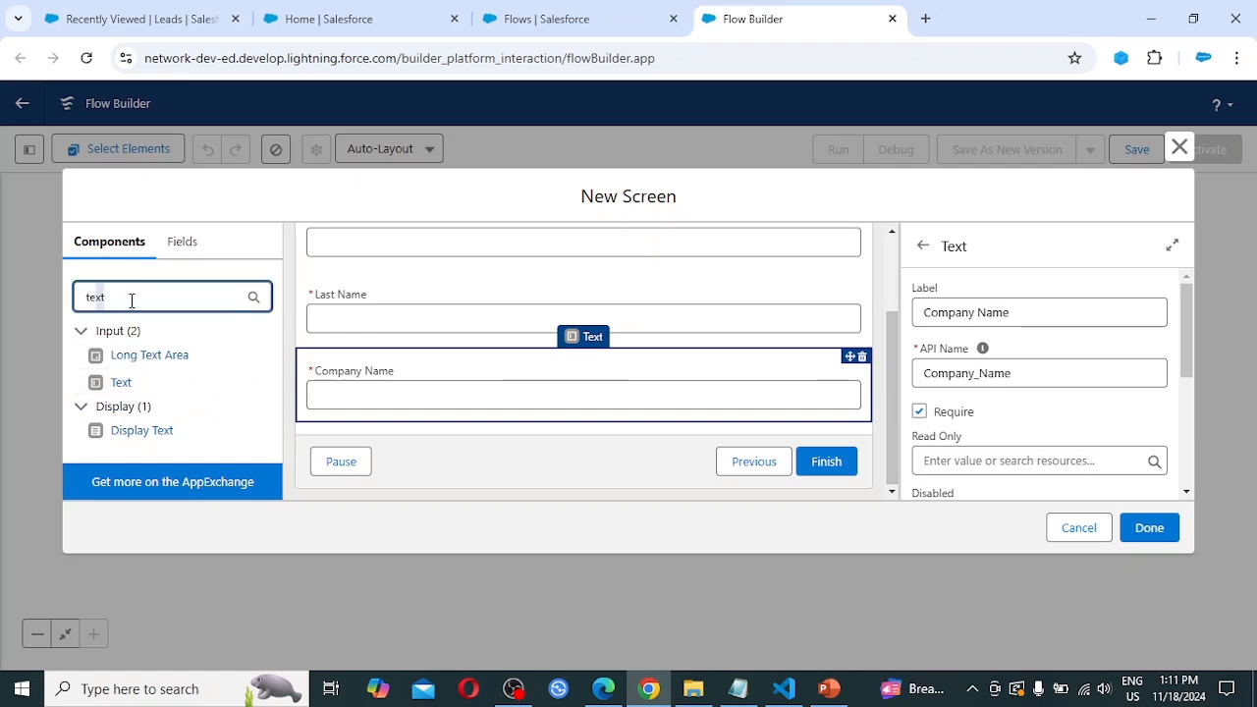
key(BackSpace)
key(BackSpace)
key(BackSpace)
key(BackSpace)
text(P)
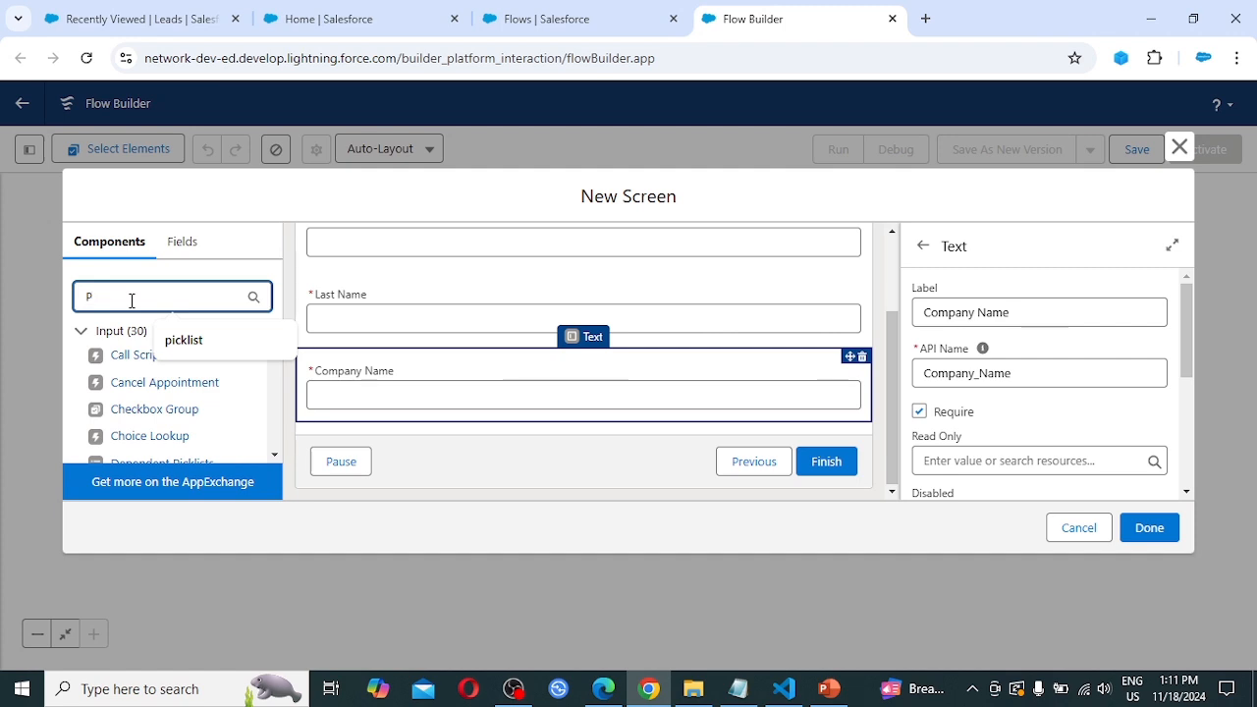
text(hone)
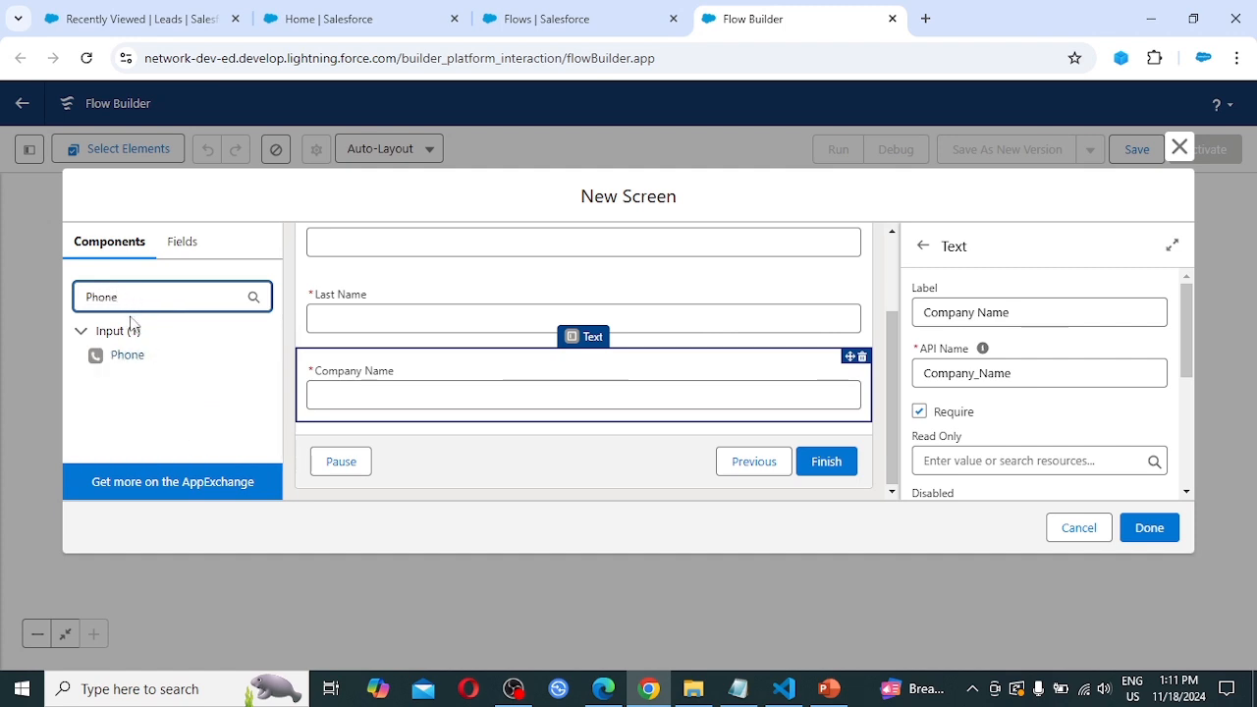
Add a Phone input below Company Name
drag(127, 355, 365, 420)
click(979, 309)
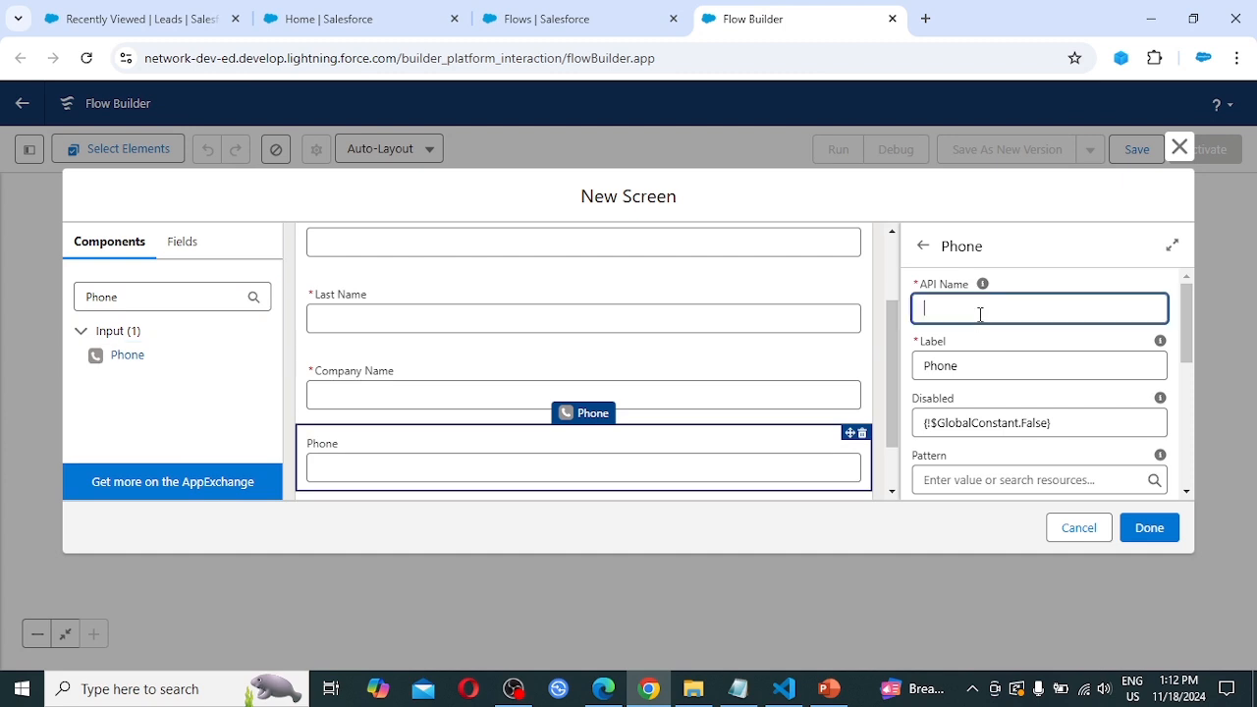
text(Phone)
drag(157, 295, 44, 306)
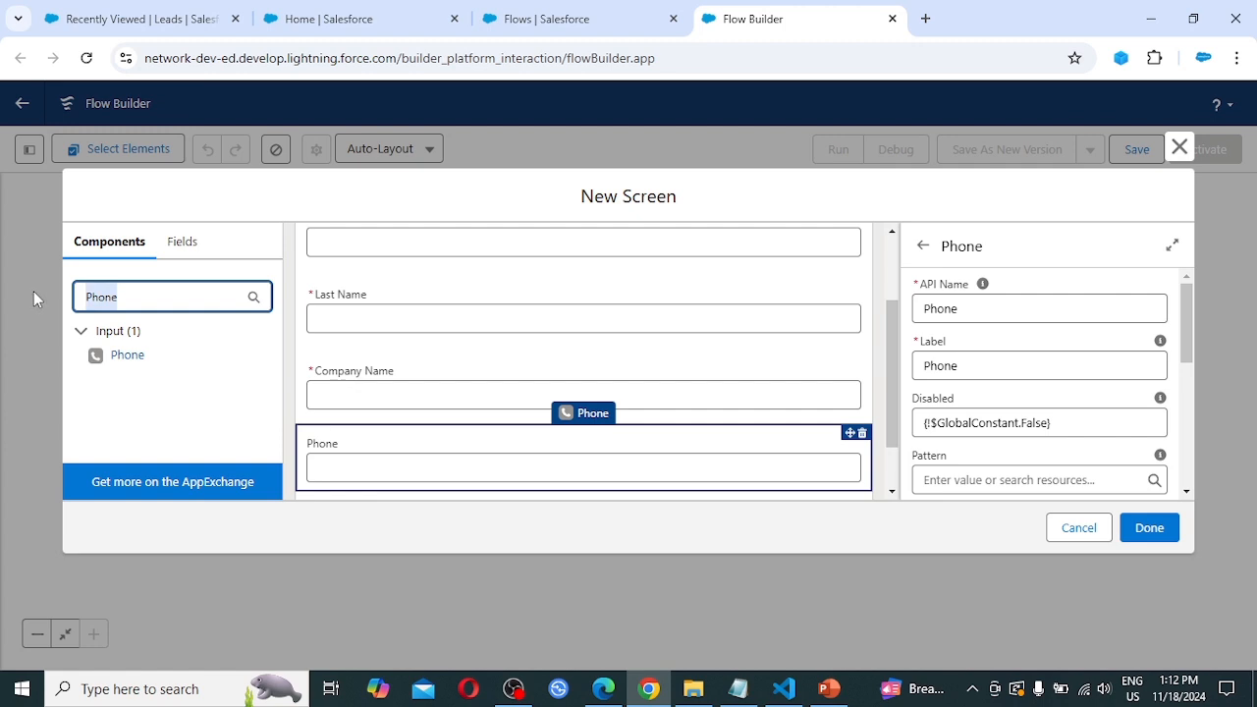
Add an Email input below Phone with API name Email
text(Email)
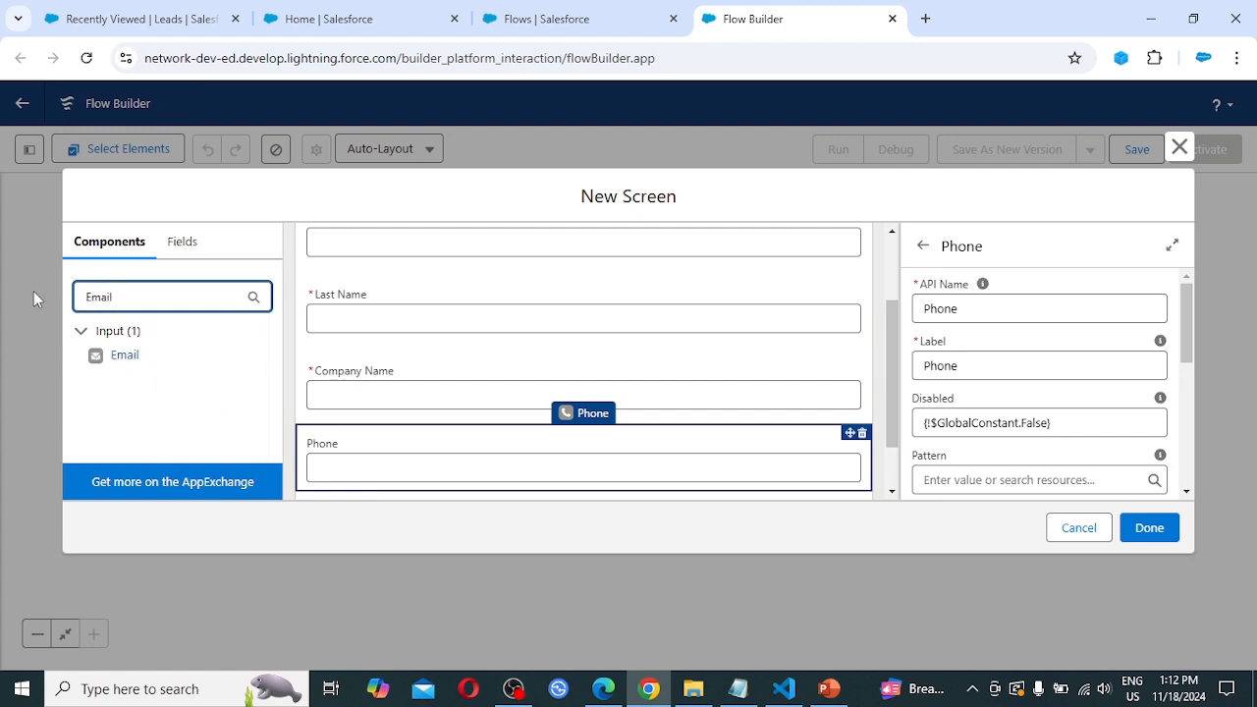
scroll(618, 403, down, 1)
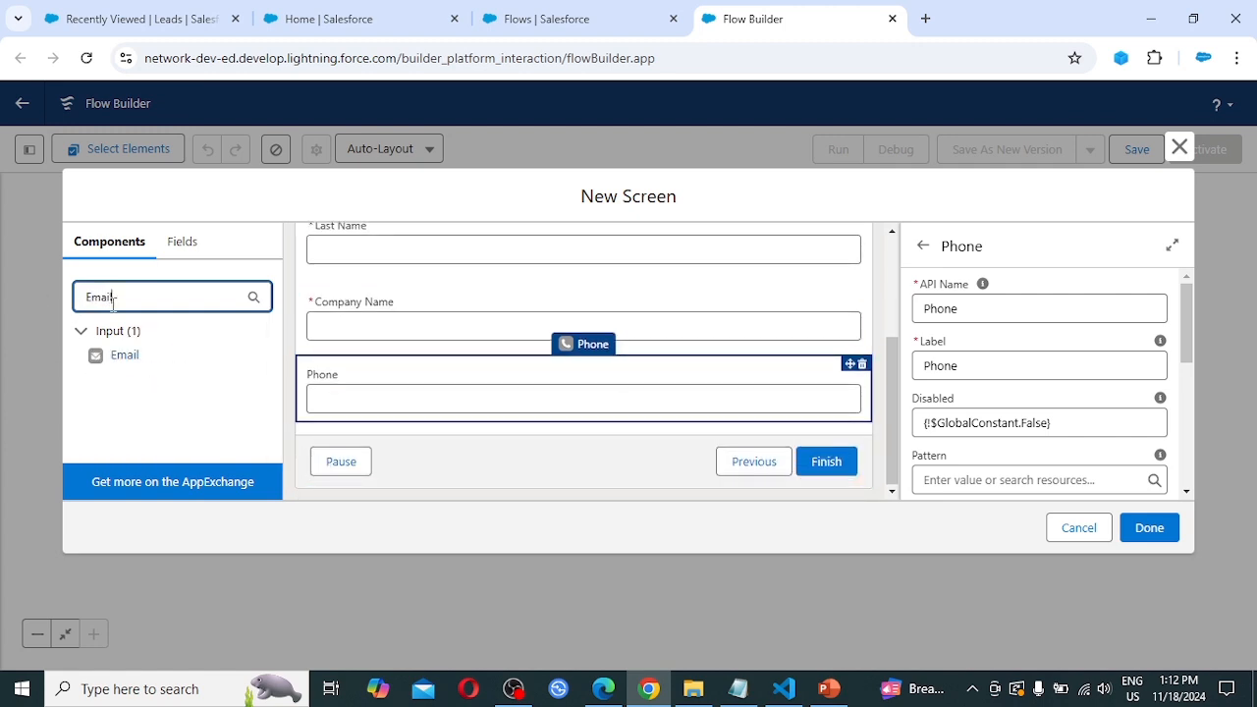
drag(124, 364, 591, 419)
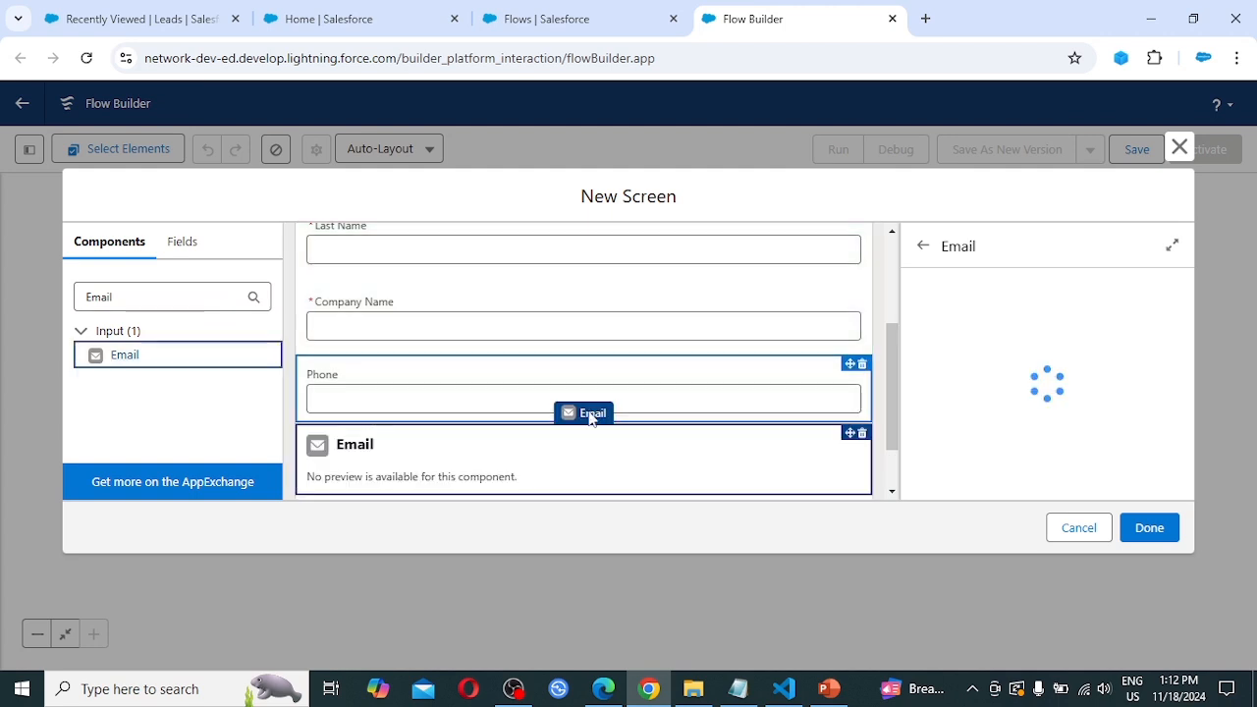
click(982, 306)
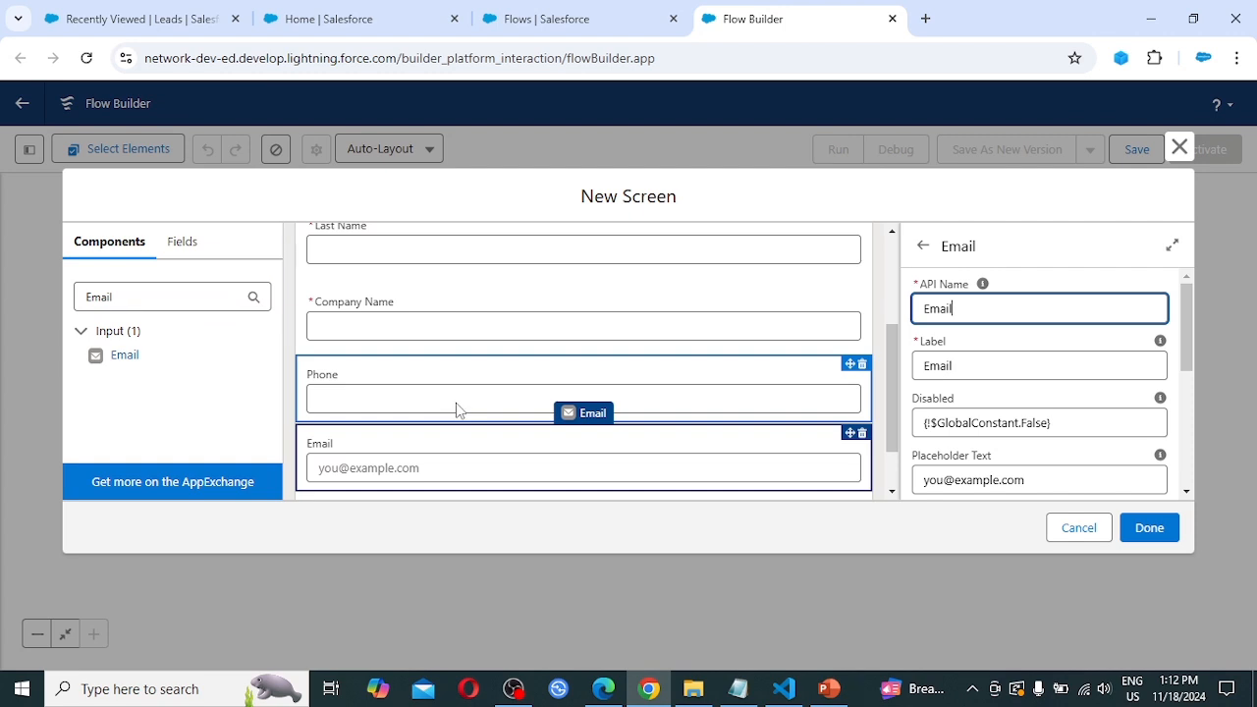
scroll(456, 409, down, 1)
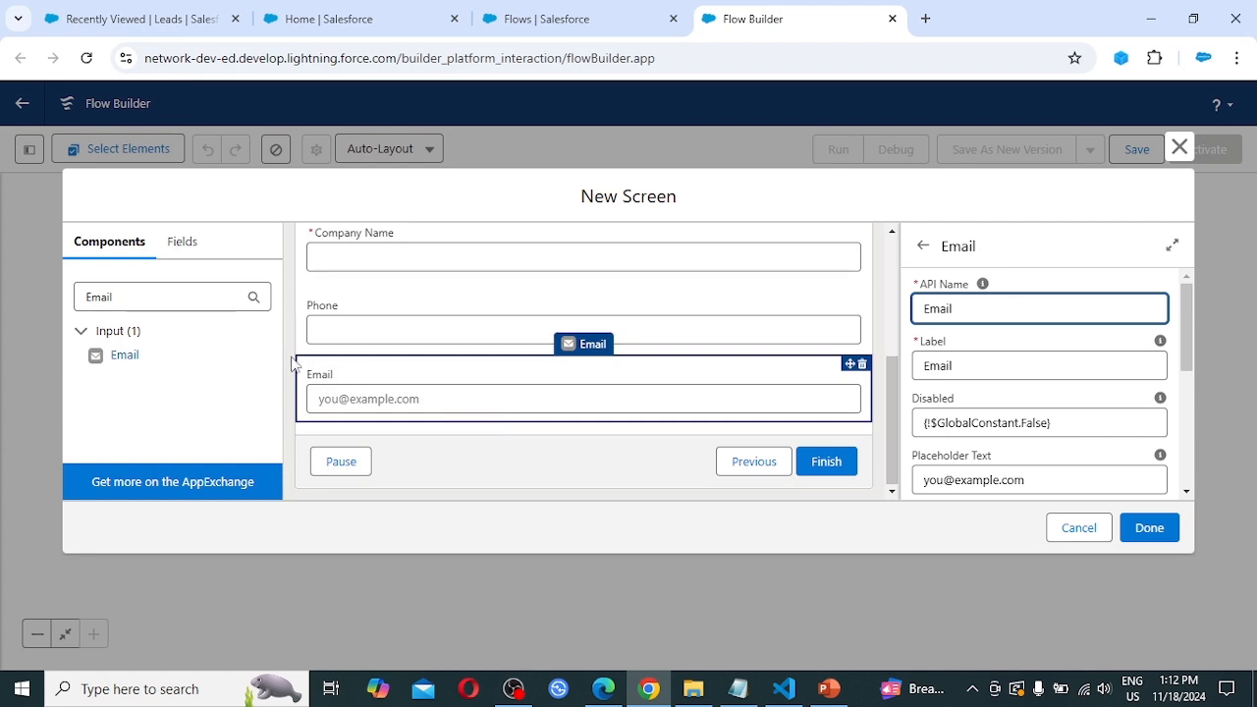
double_click(130, 299)
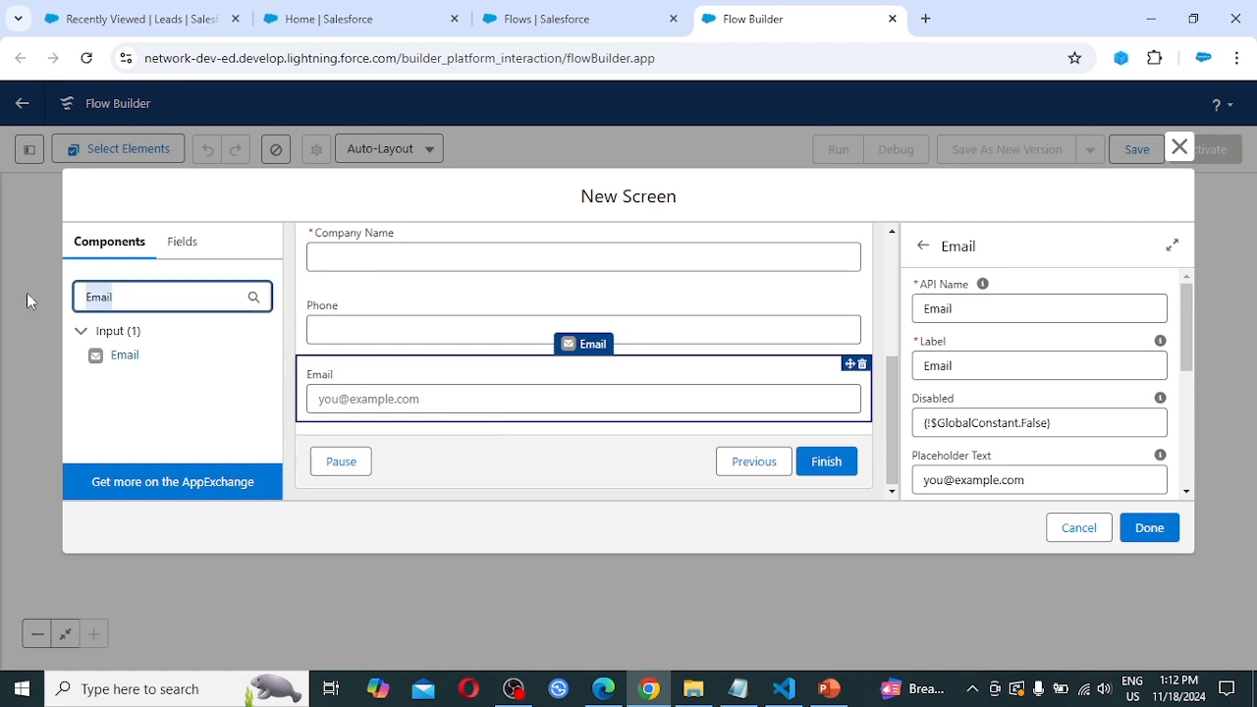
text(Pi)
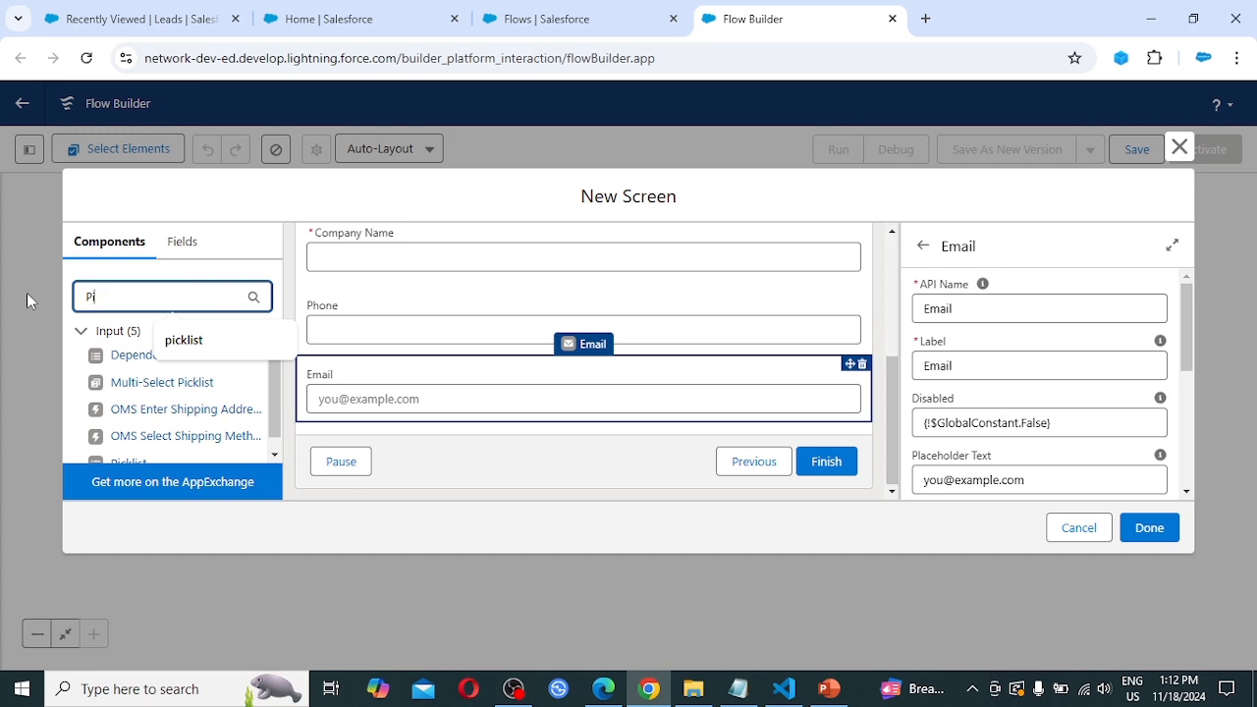
text(ck)
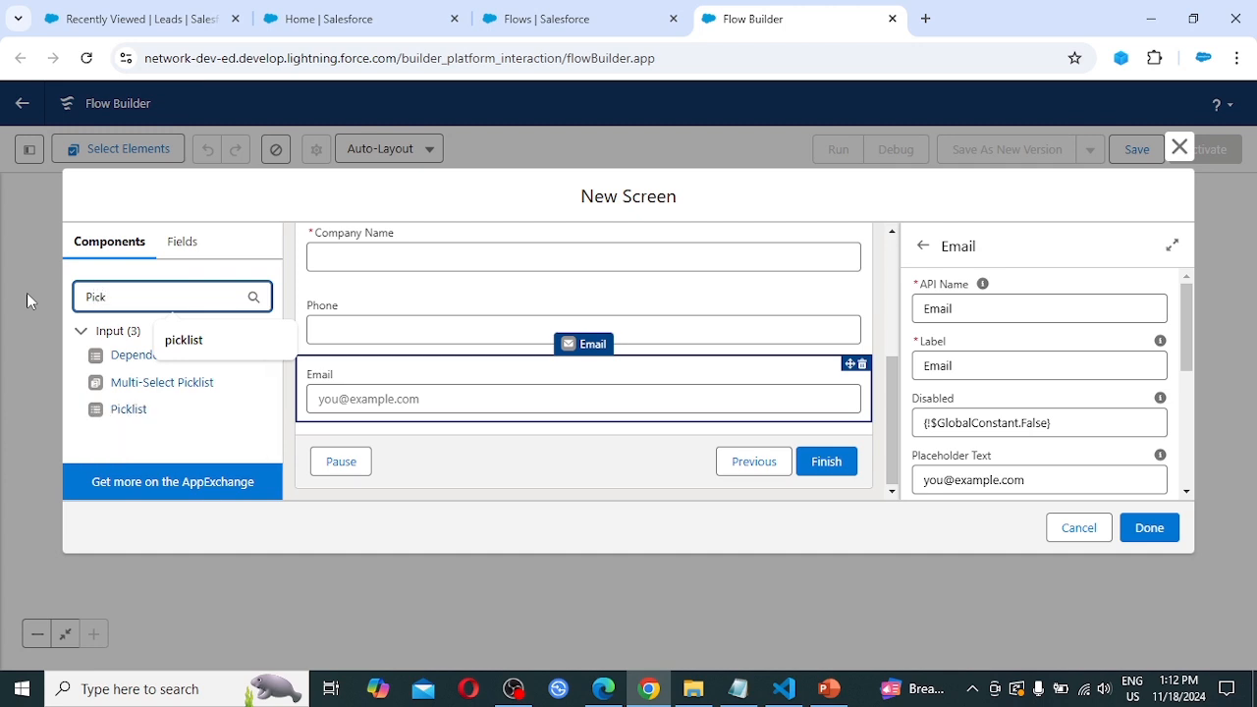
text(list)
Add a required Lead Source picklist below Email and start a new choice resource for it
drag(128, 408, 385, 407)
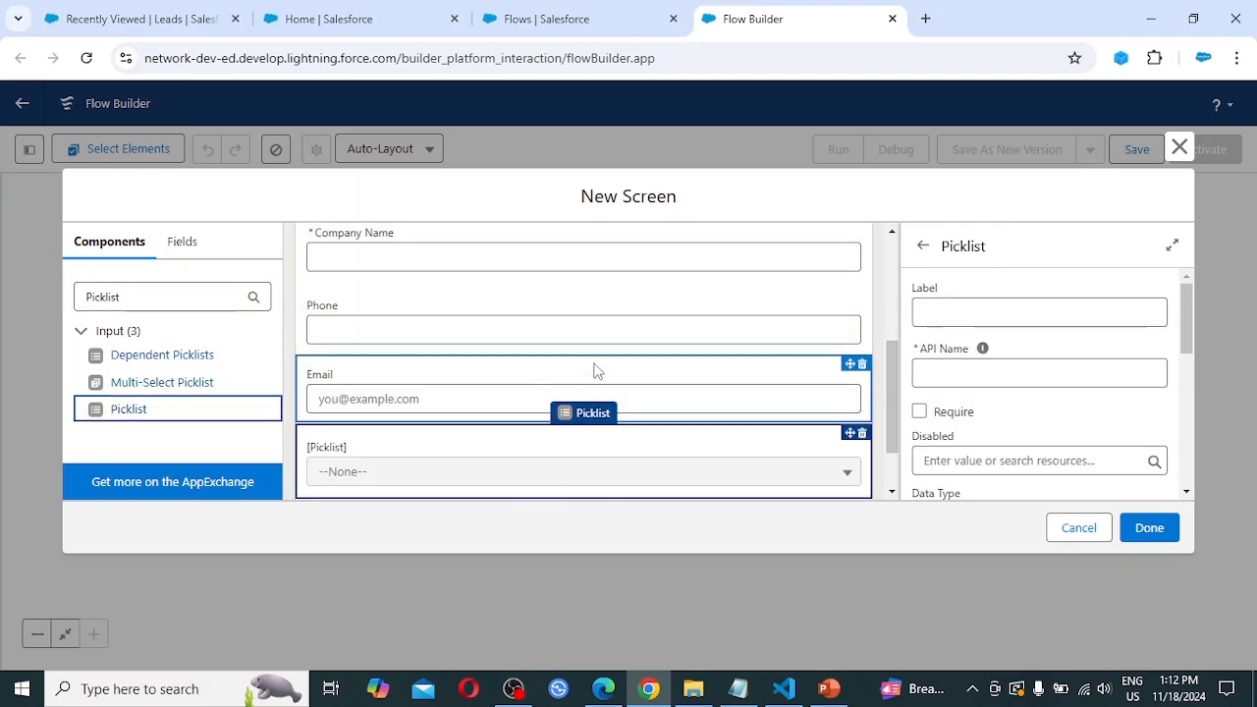
click(970, 315)
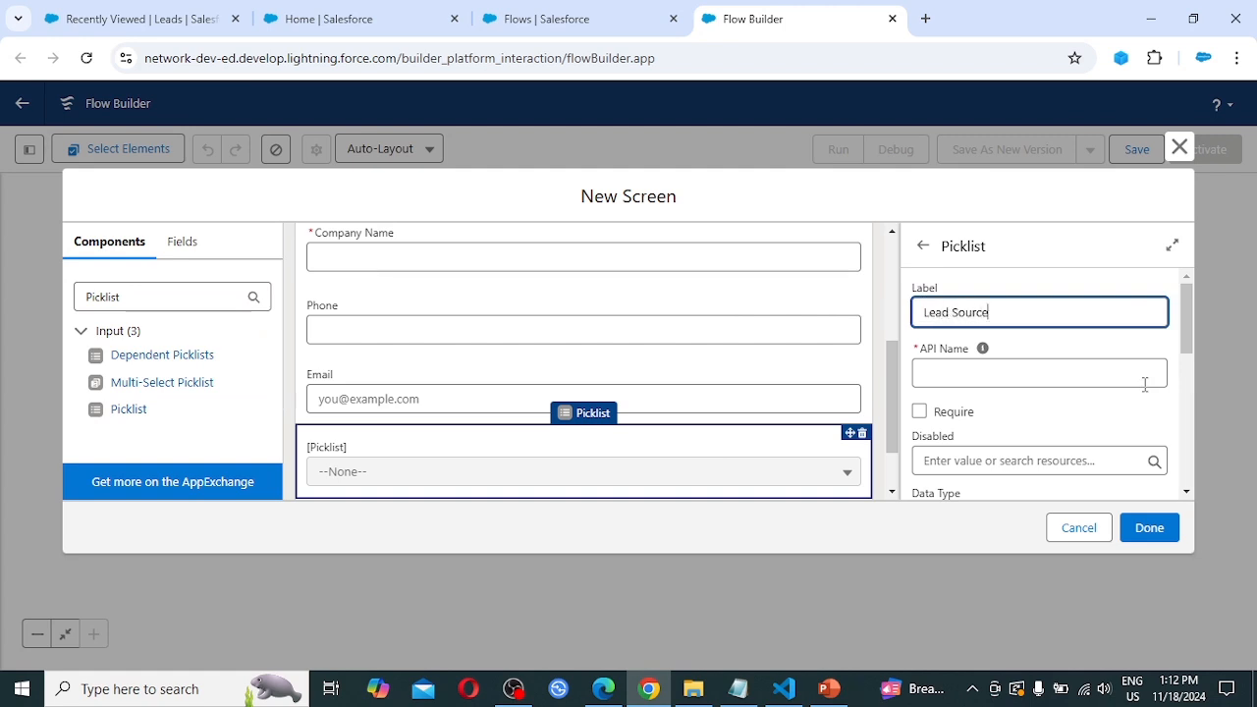
text(Lead Source)
click(982, 347)
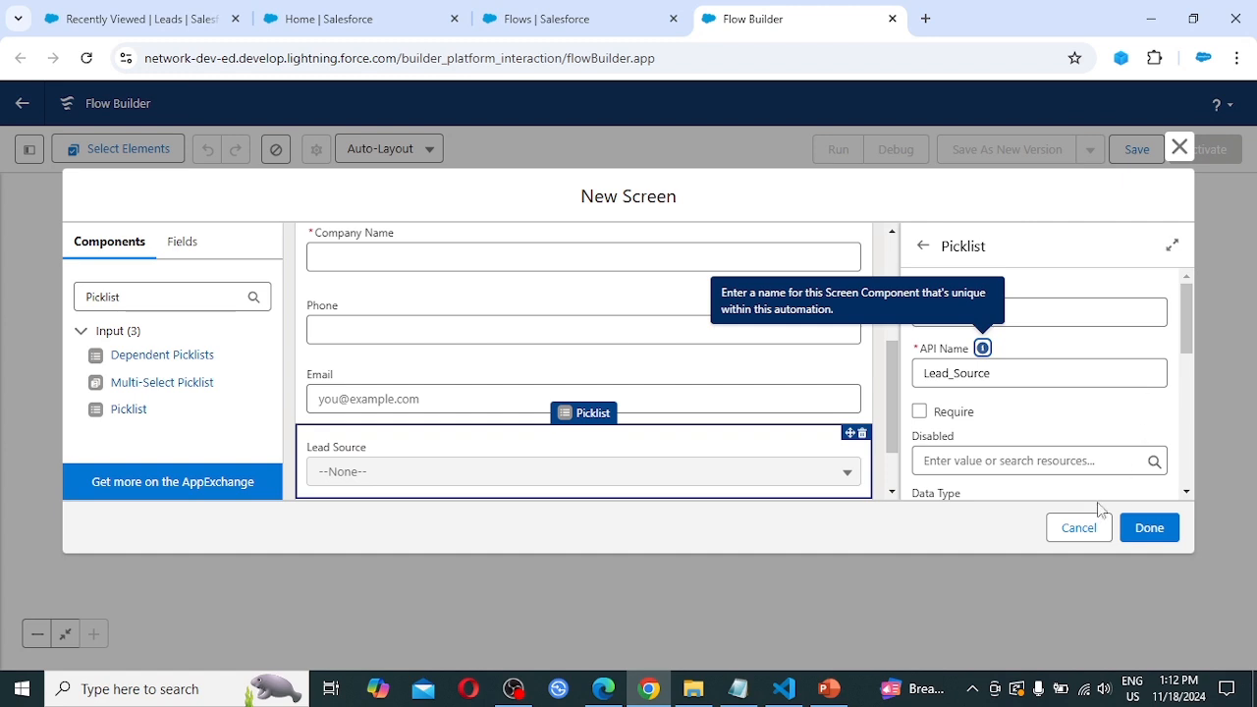
scroll(999, 444, down, 1)
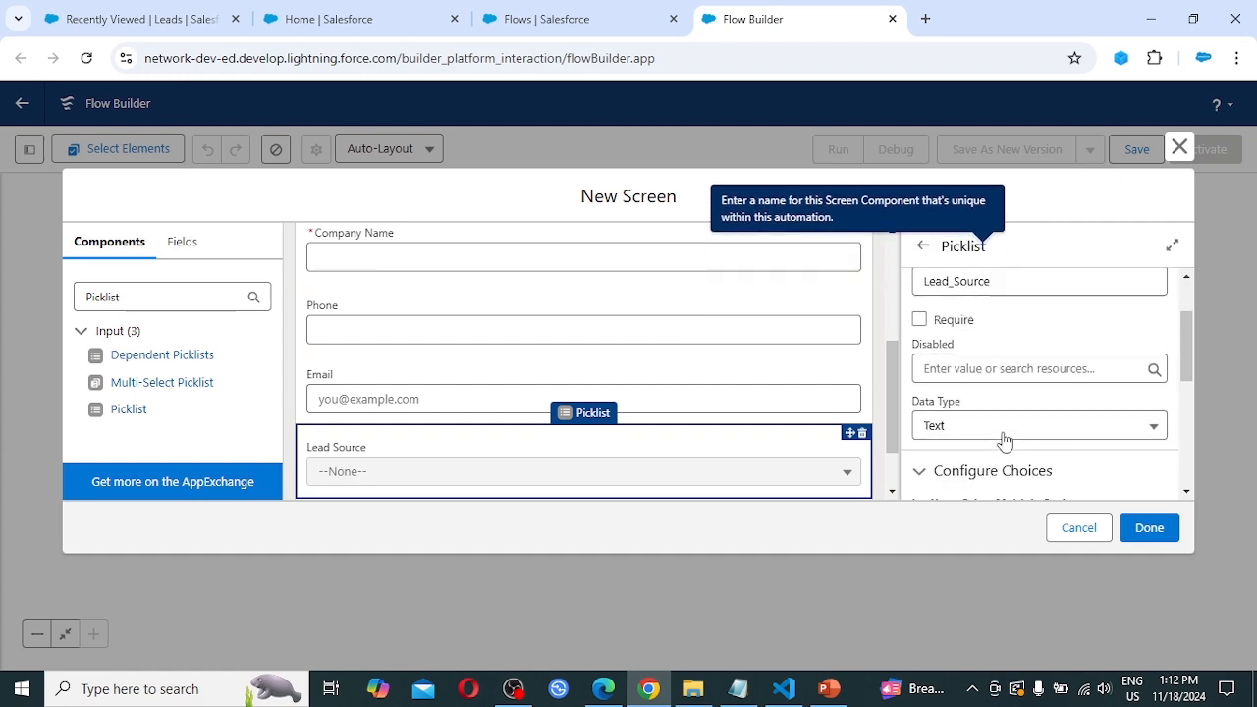
click(919, 319)
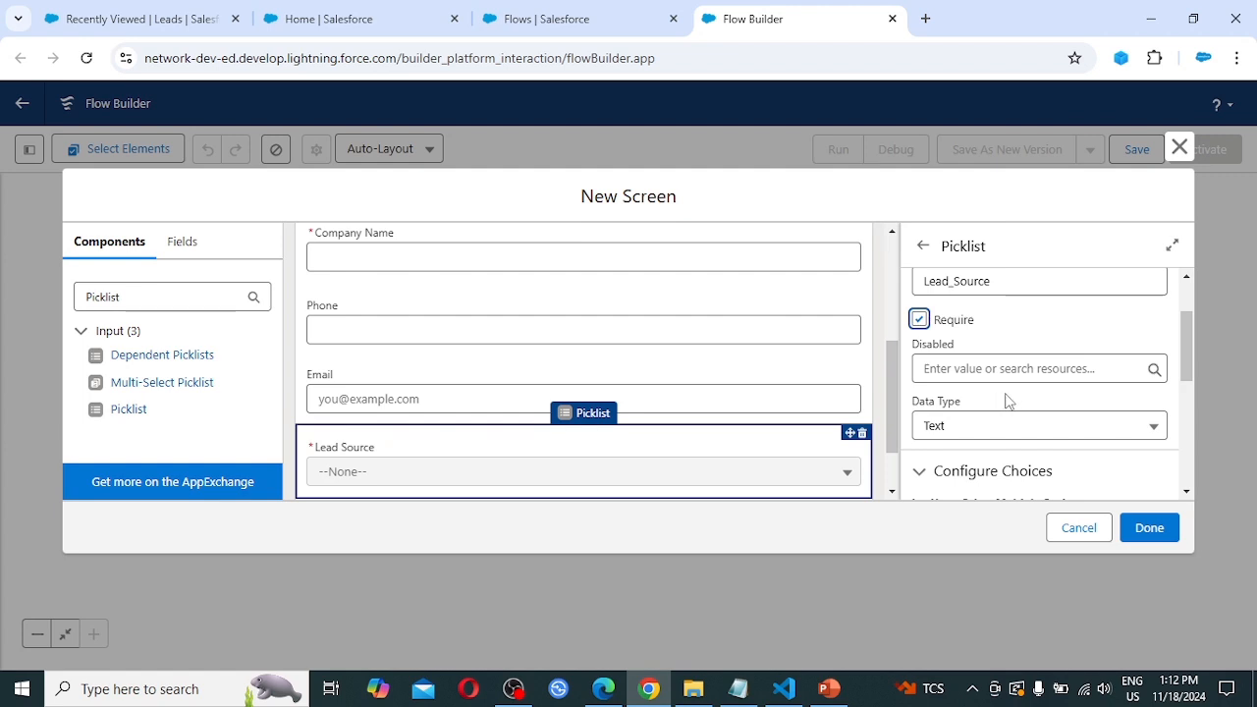
scroll(1001, 401, down, 1)
scroll(994, 427, down, 2)
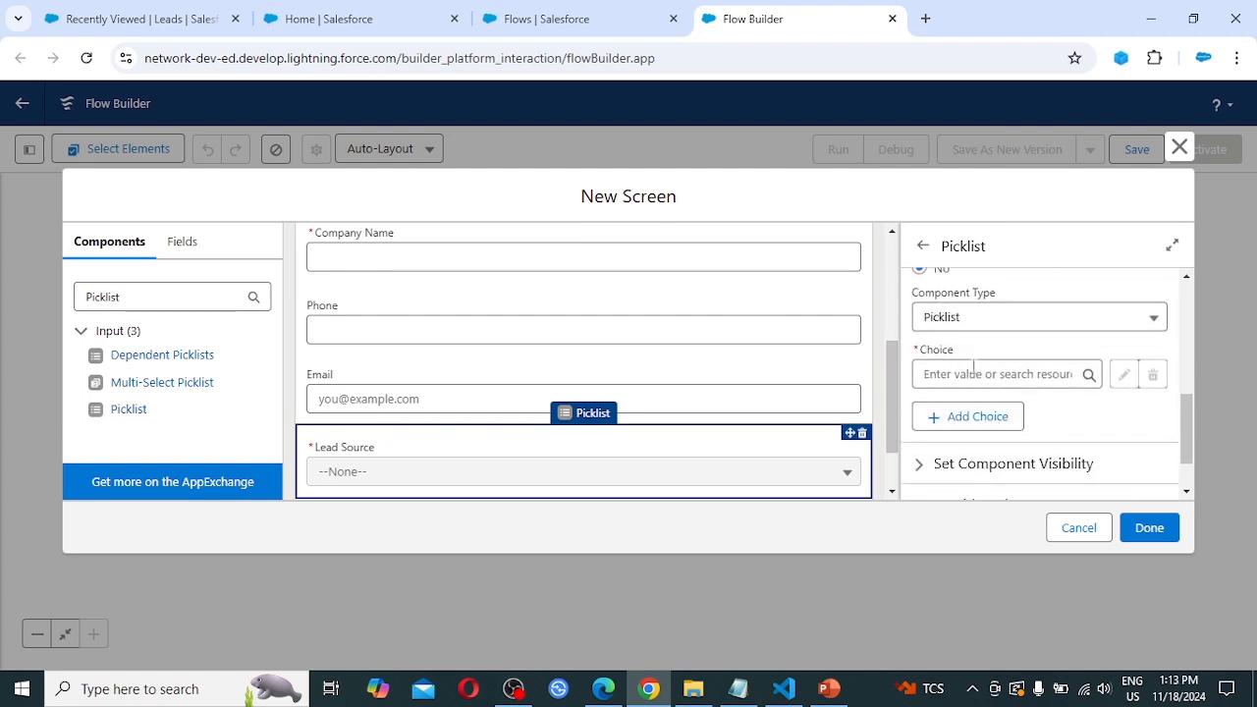
click(966, 375)
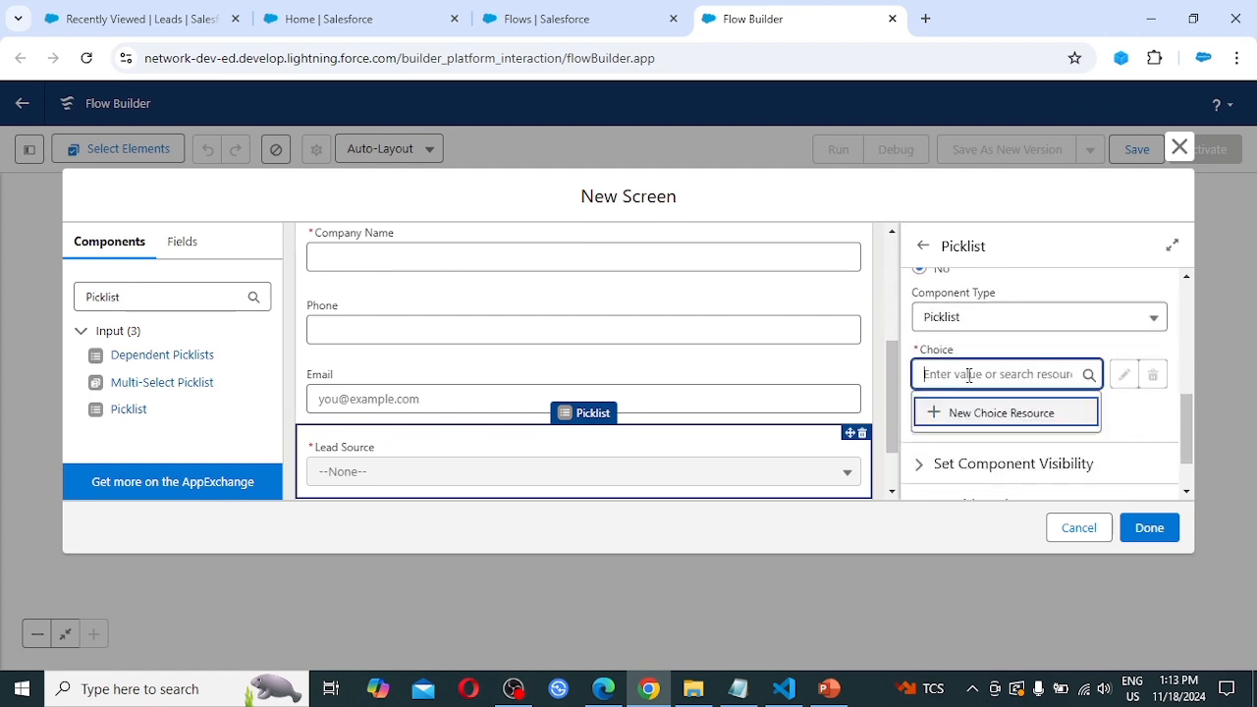
click(990, 424)
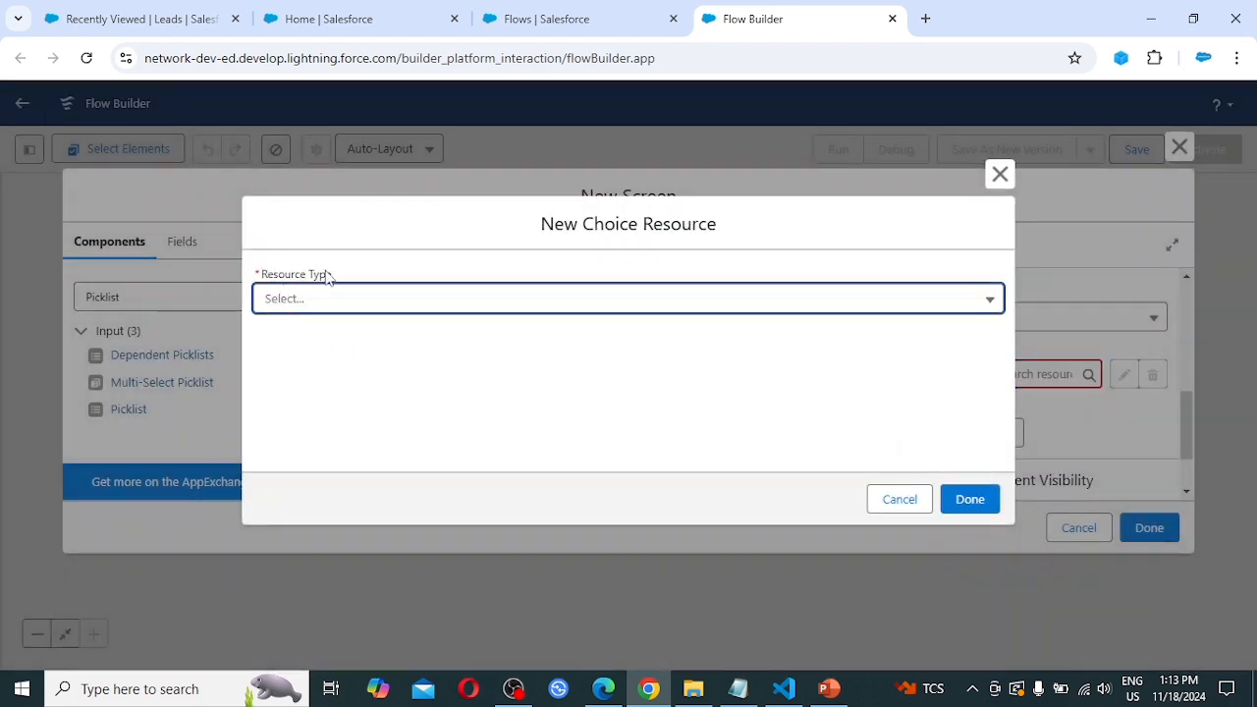
Make the resource a Picklist Choice Set with API name LeadSource, drawing from the Lead object
click(319, 305)
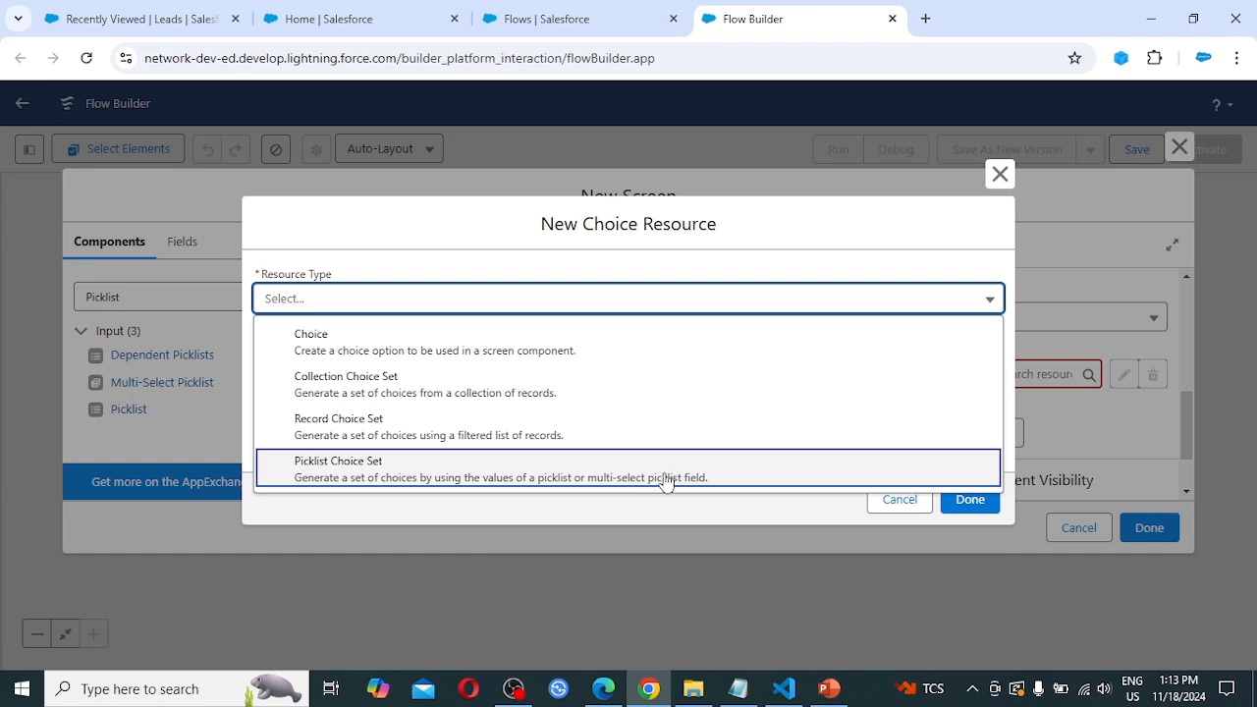
click(586, 476)
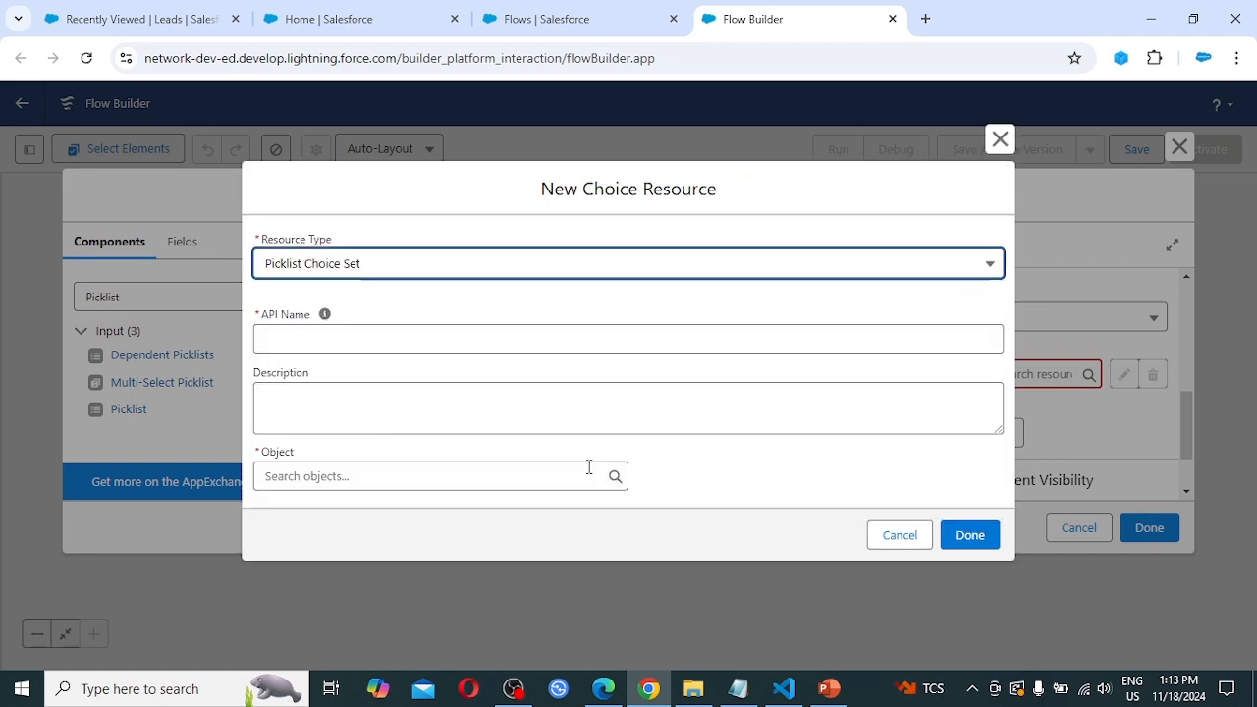
click(305, 338)
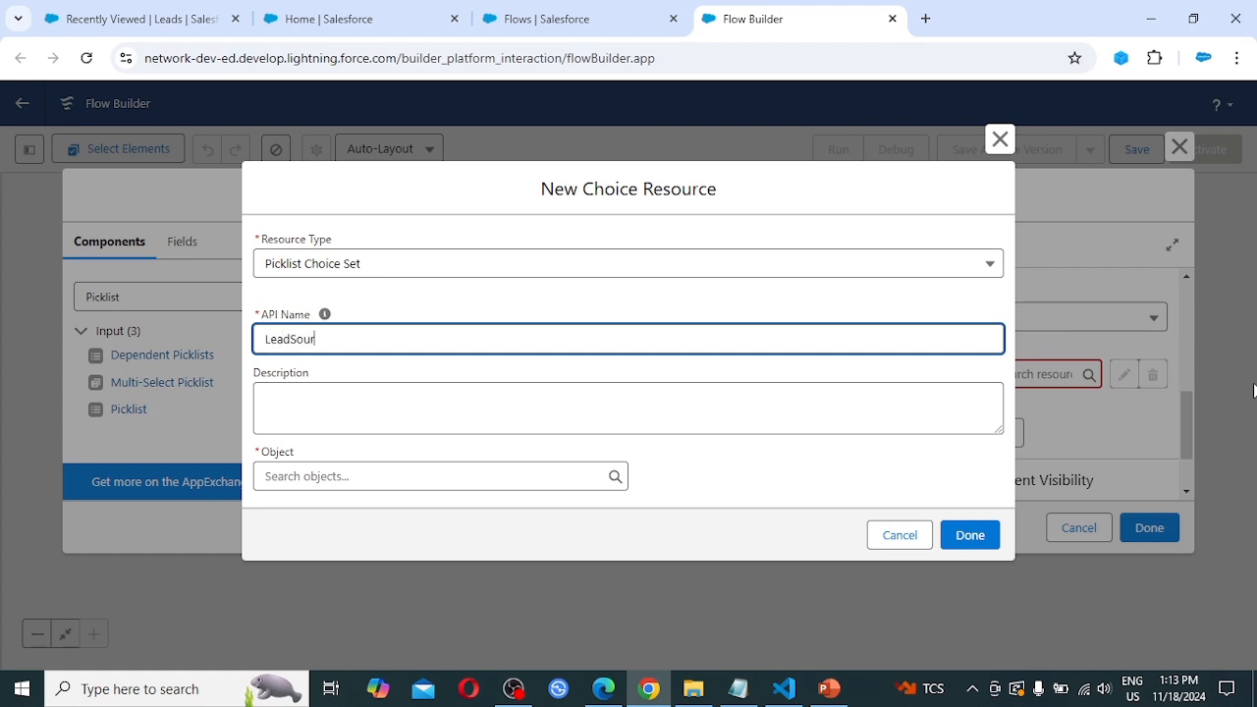
key(Tab)
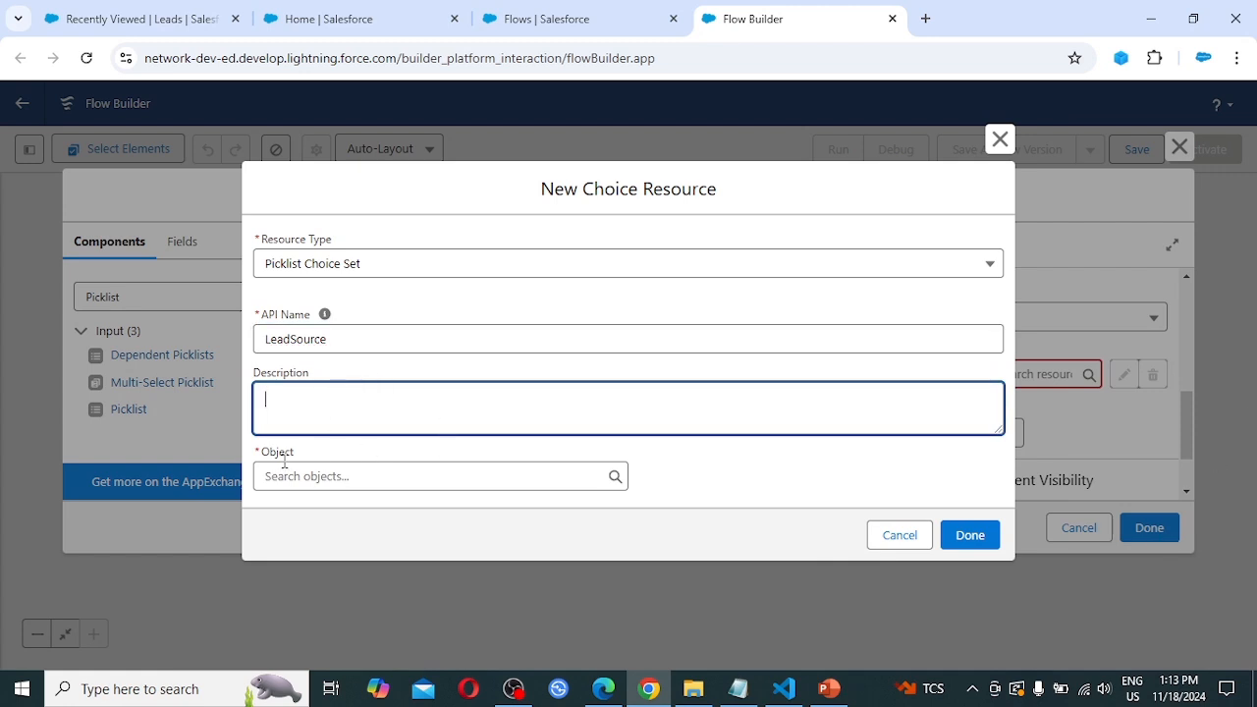
click(315, 476)
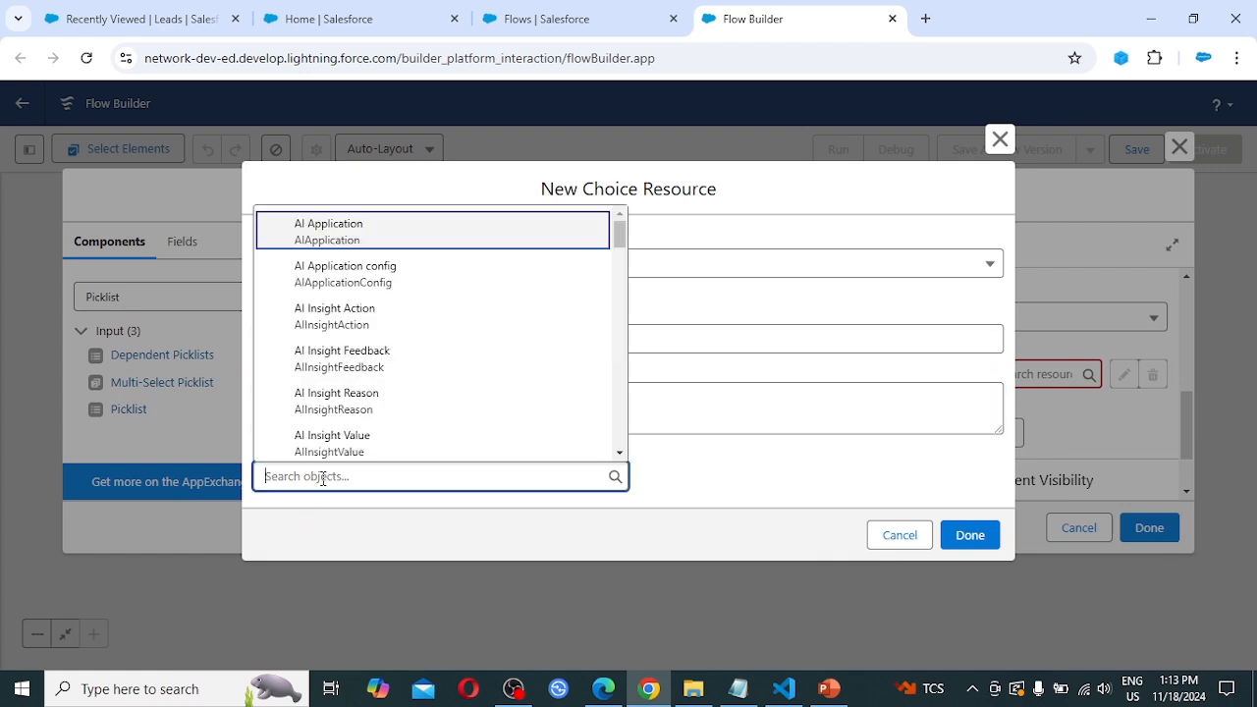
text(lead)
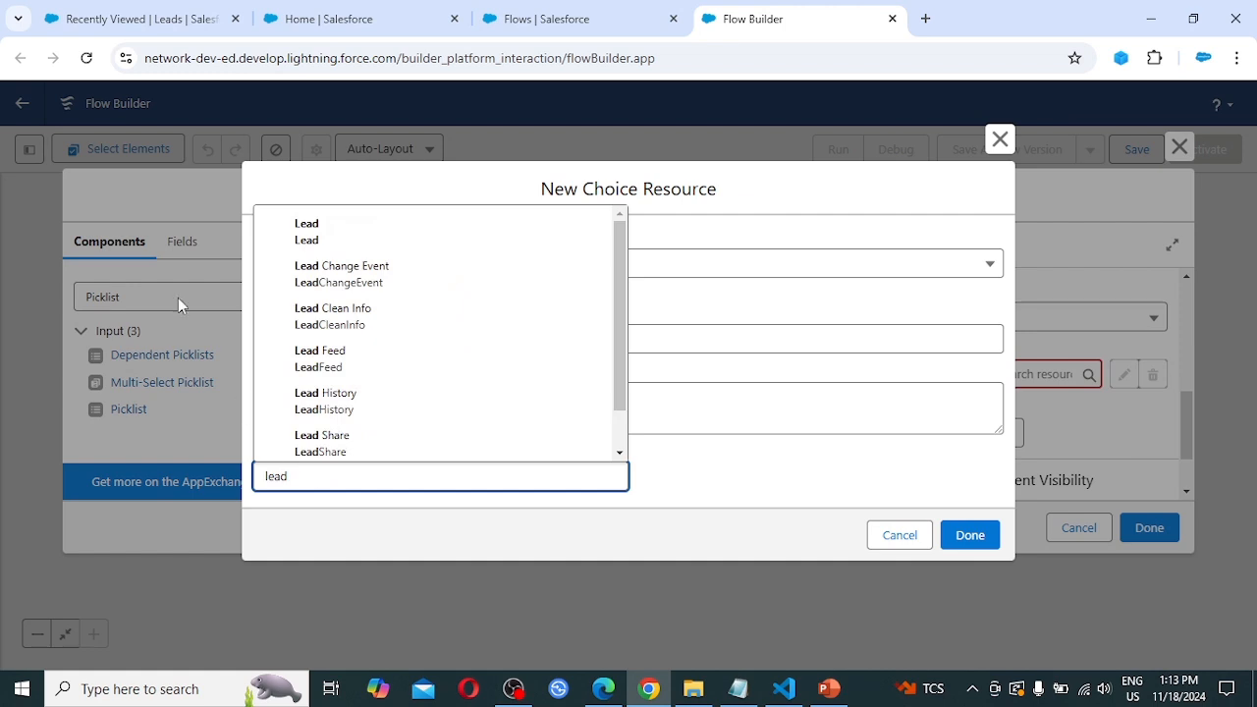
click(307, 234)
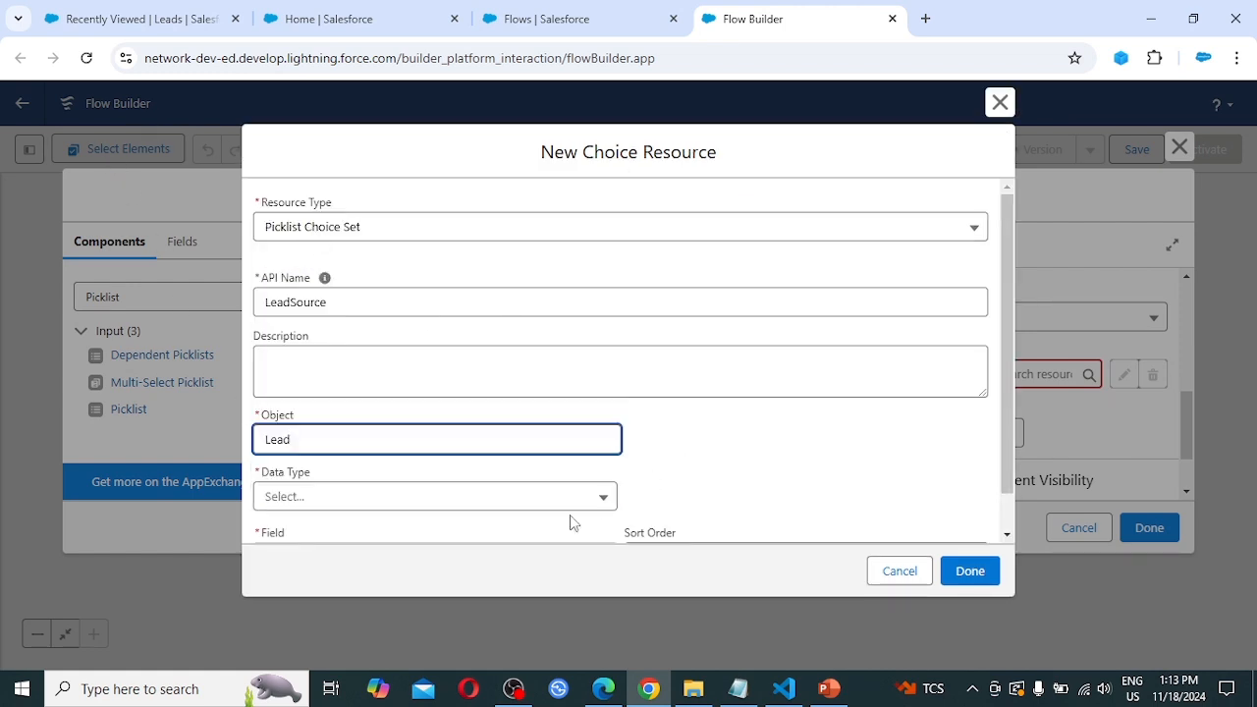
Set data type Picklist and field LeadSource, keep the default sort order, and save the resource
scroll(278, 447, down, 1)
click(292, 455)
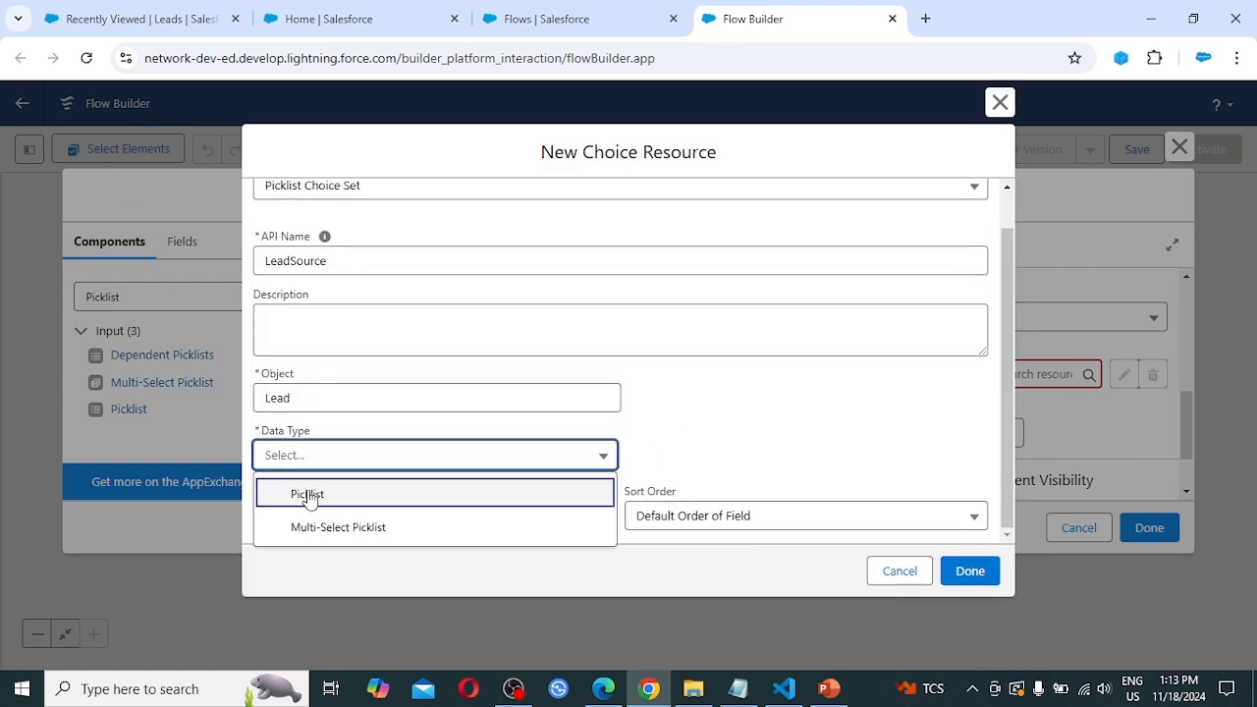
click(312, 493)
click(304, 517)
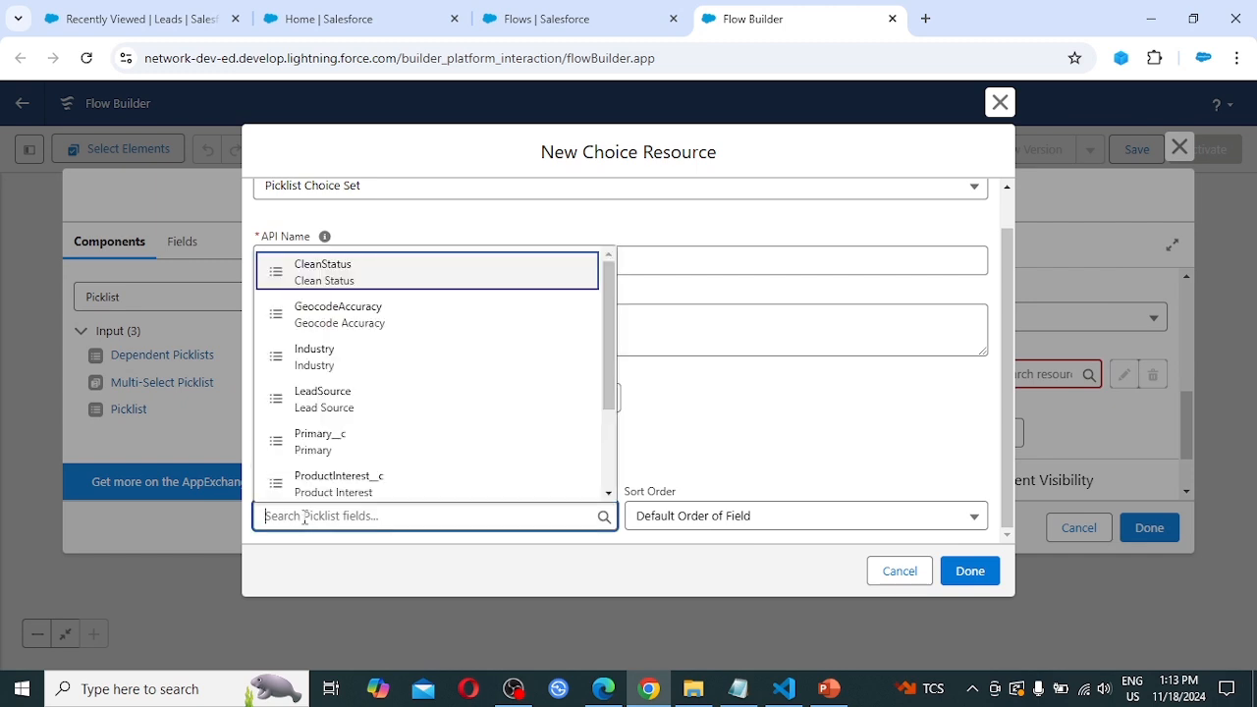
text(lead)
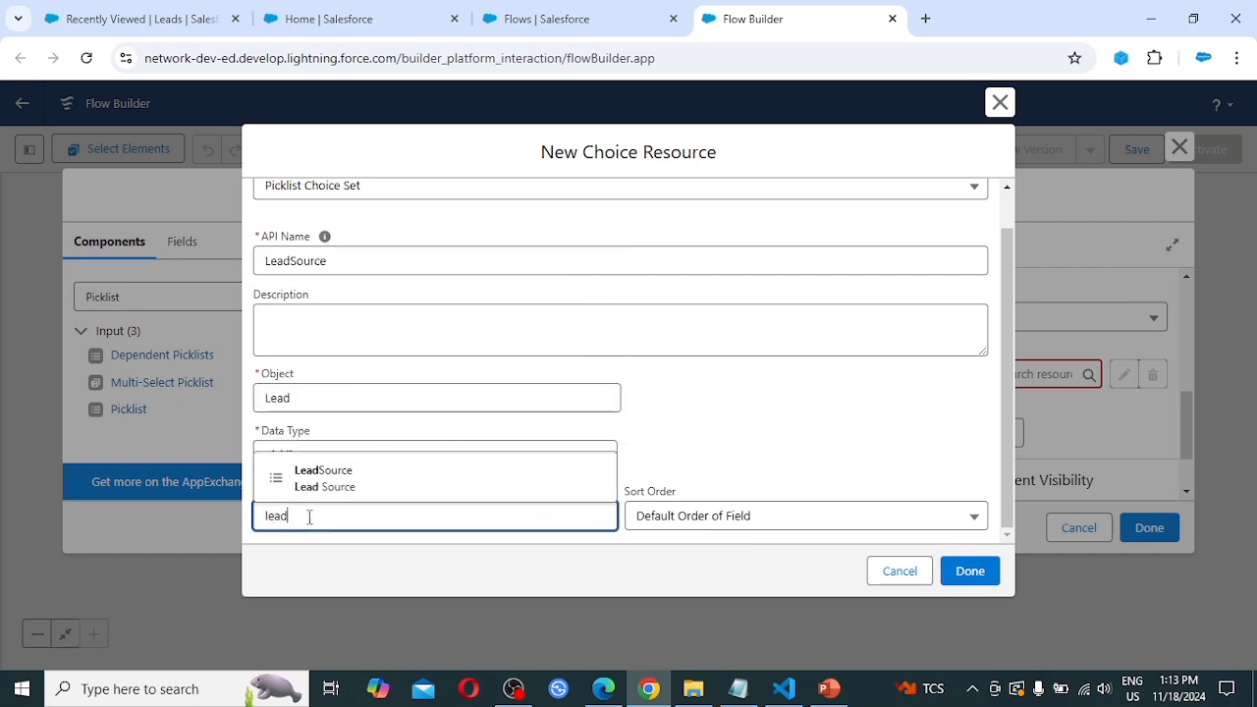
click(365, 479)
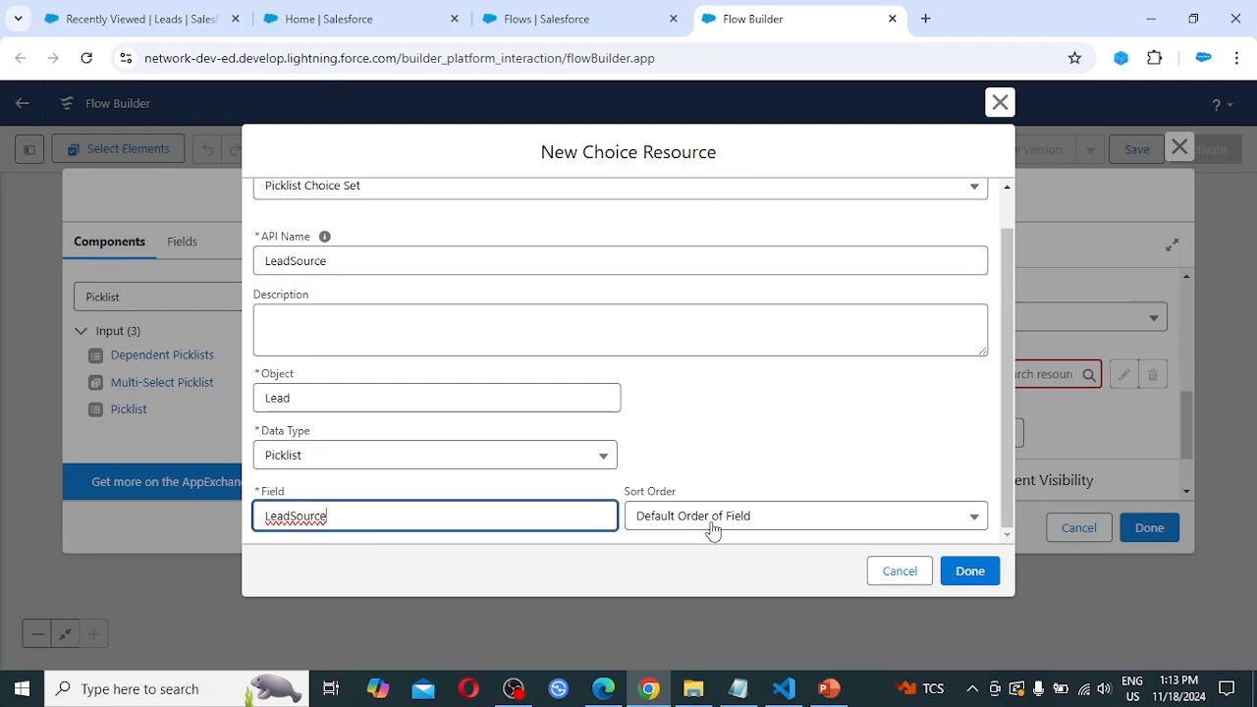
click(744, 524)
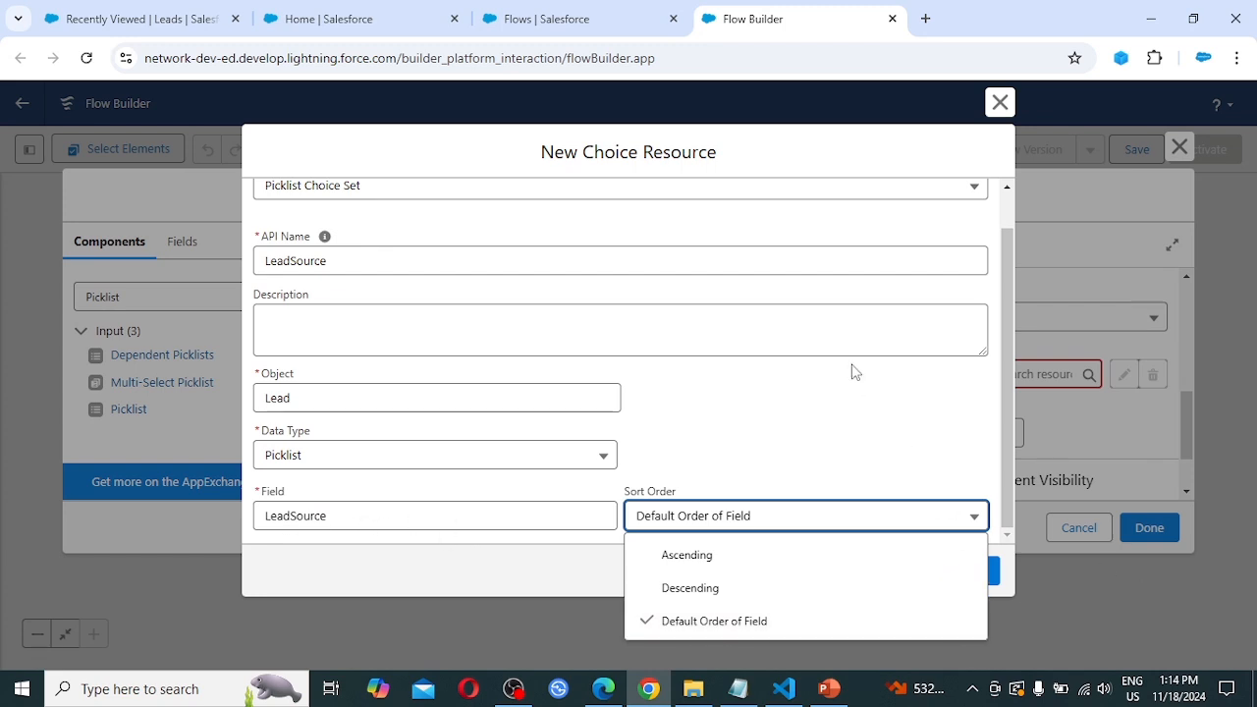
click(856, 403)
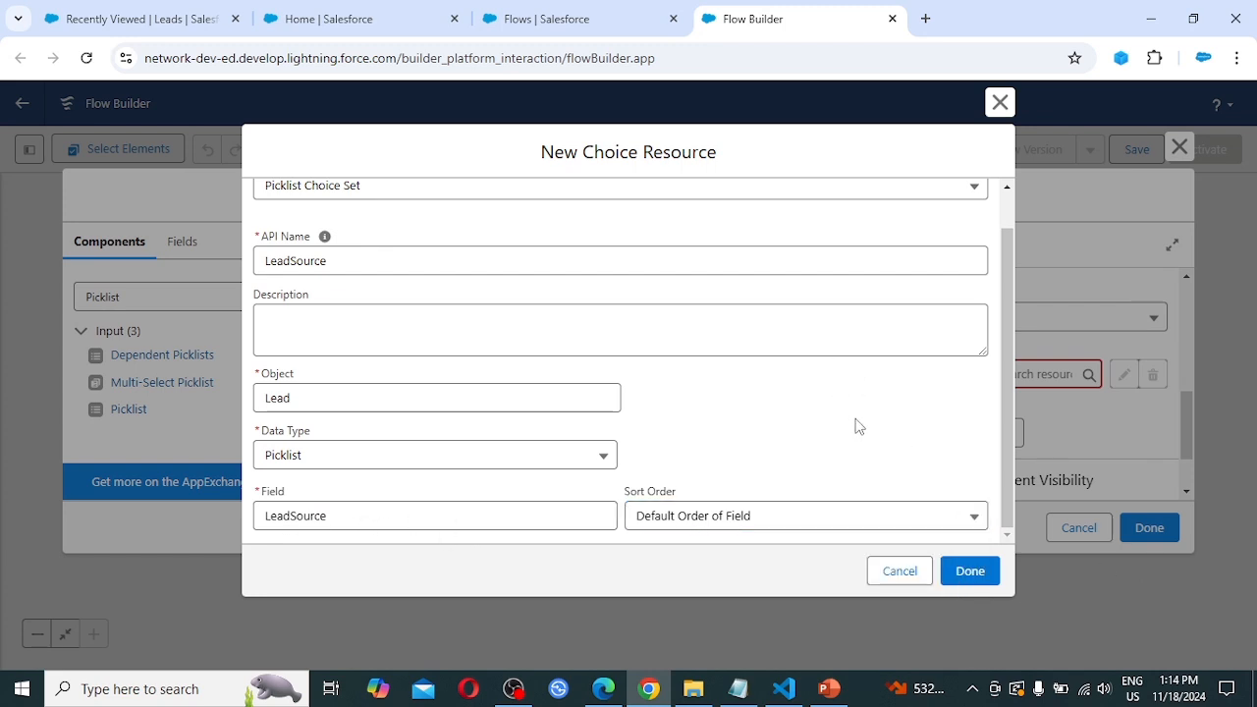
click(969, 572)
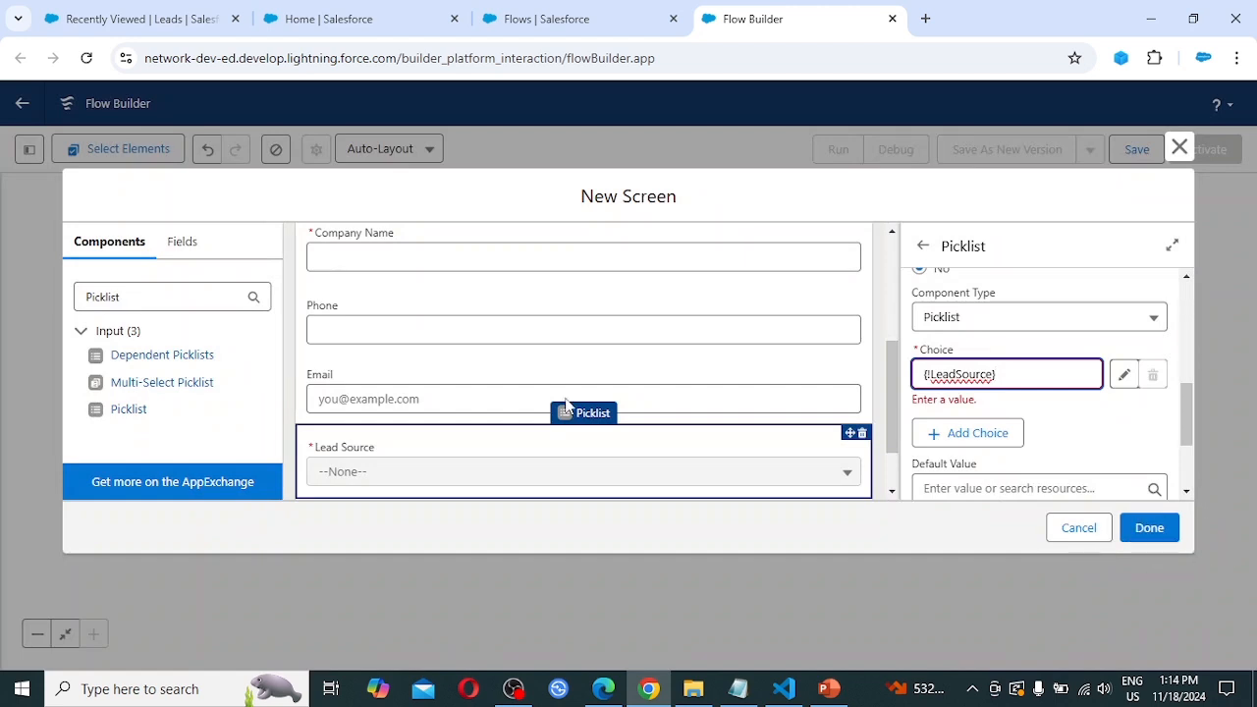
Review the Capture Lead Information fields and close the screen editor back to the canvas
scroll(530, 272, up, 3)
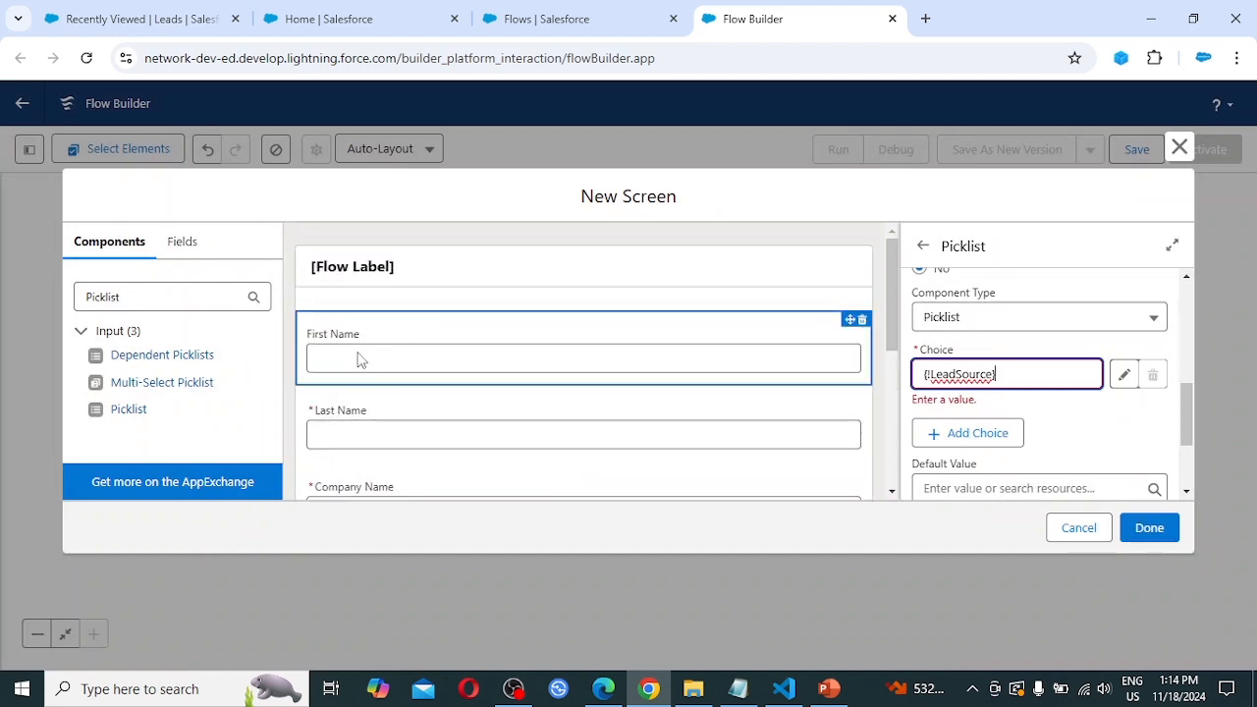
scroll(444, 380, down, 1)
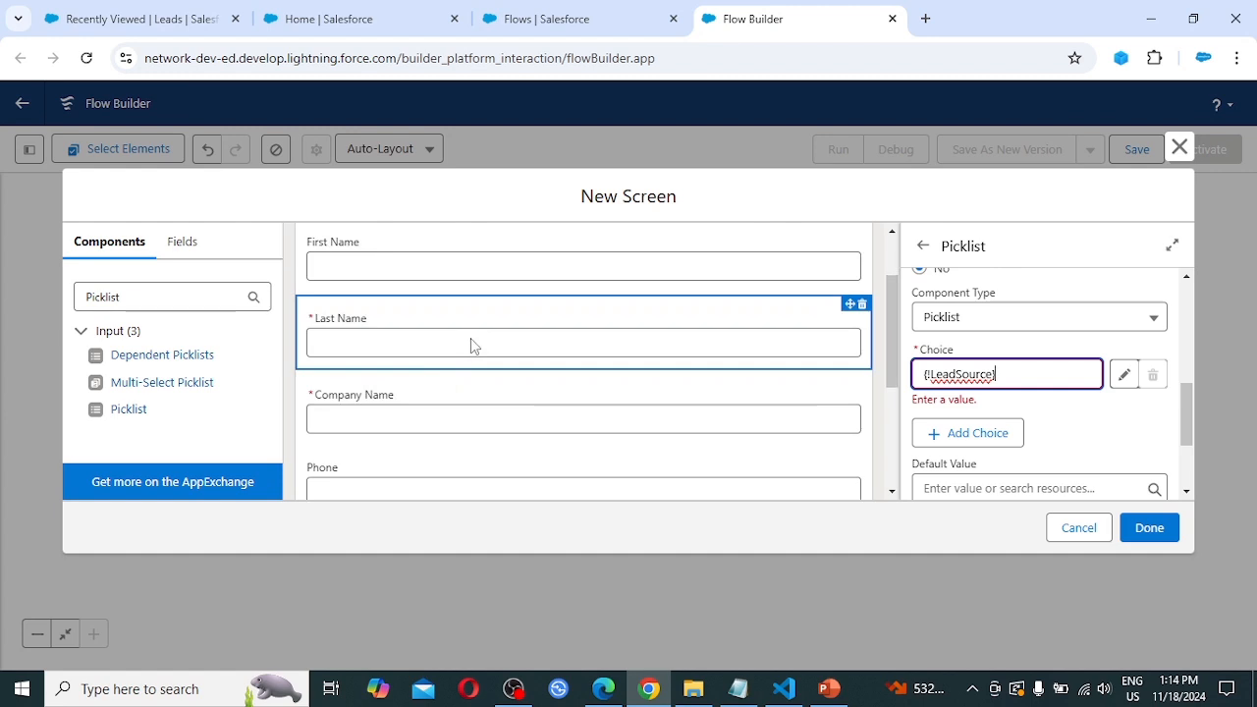
scroll(407, 430, down, 1)
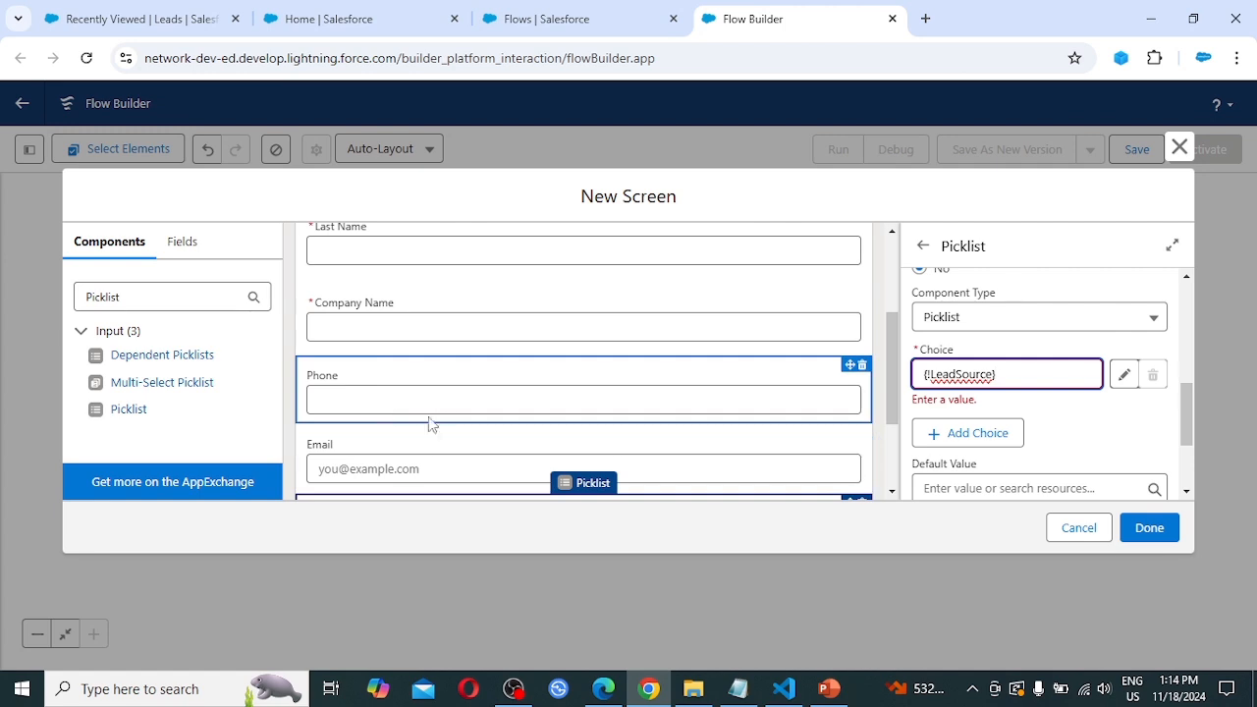
scroll(429, 427, down, 2)
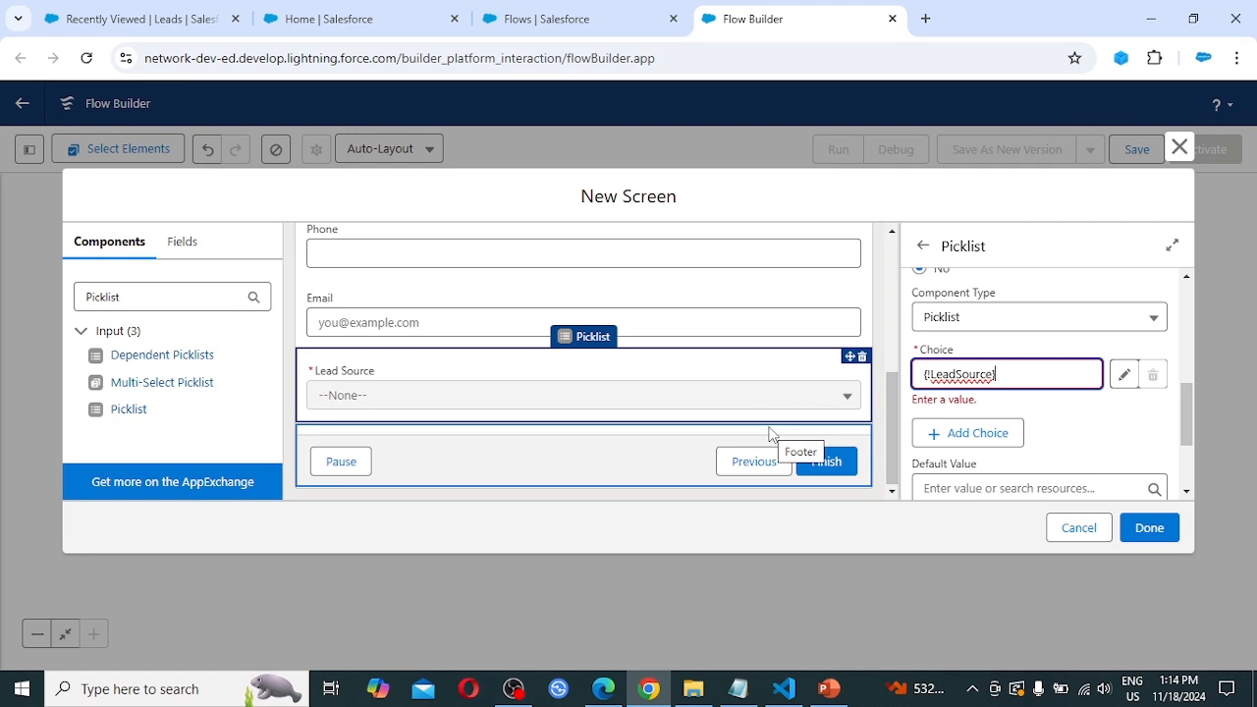
click(1153, 531)
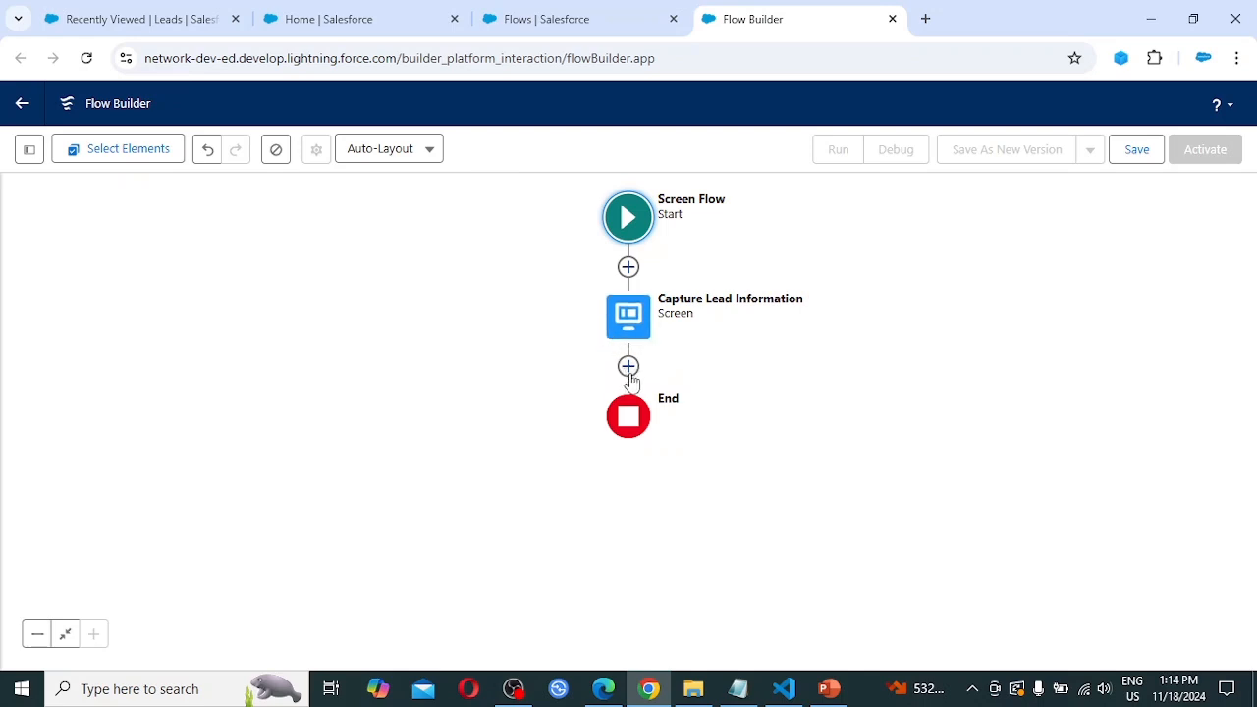
Insert a Create Records element after the Capture Lead Information screen
click(629, 366)
scroll(628, 556, down, 4)
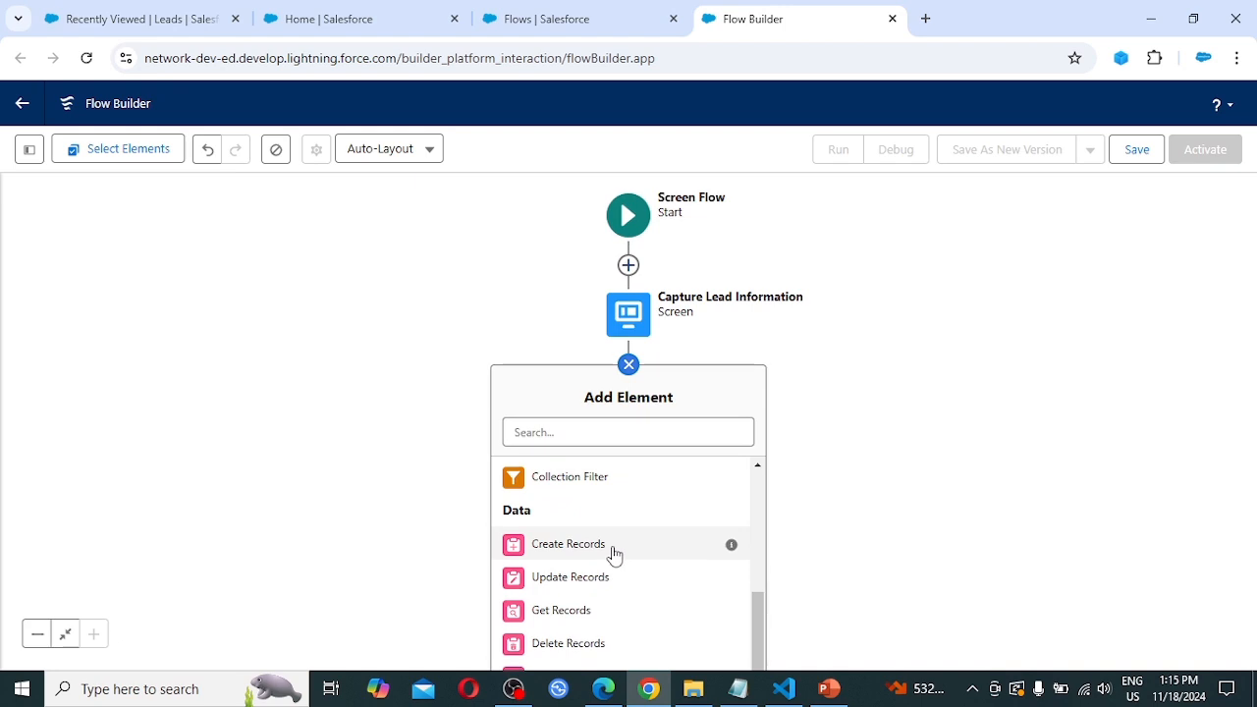
click(613, 555)
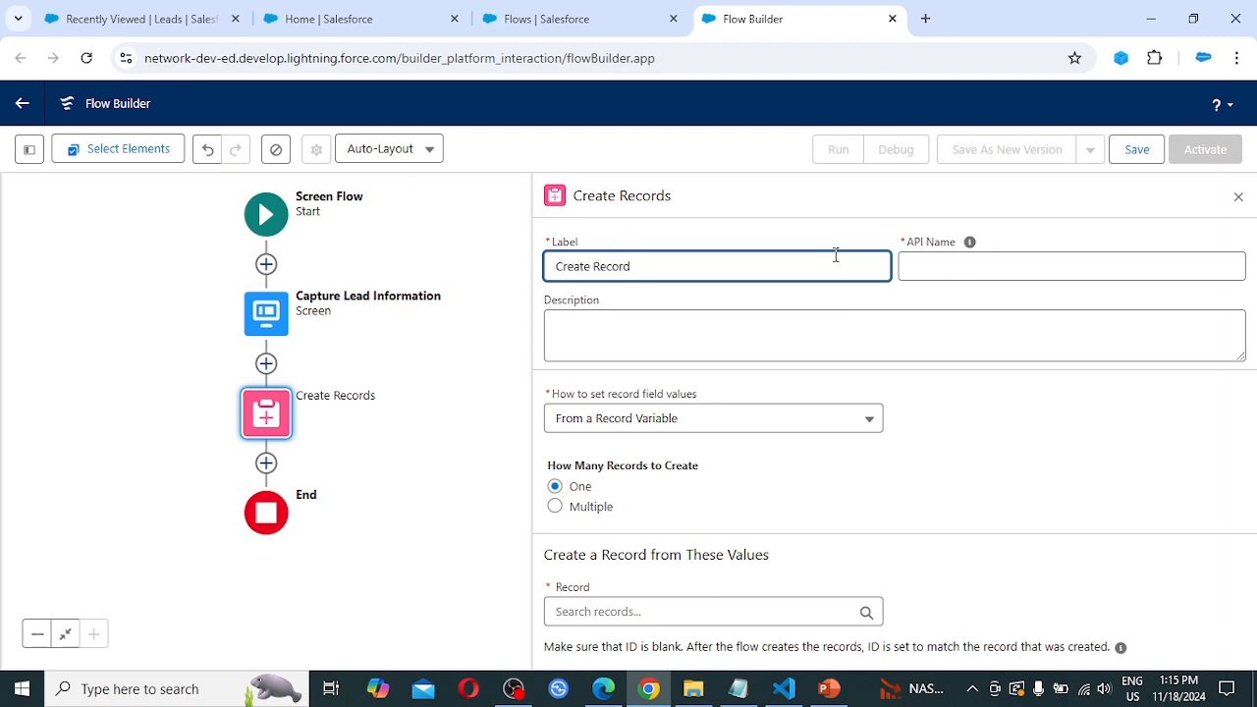
Configure the Create Record step to create a Lead with manually set field values
key(Tab)
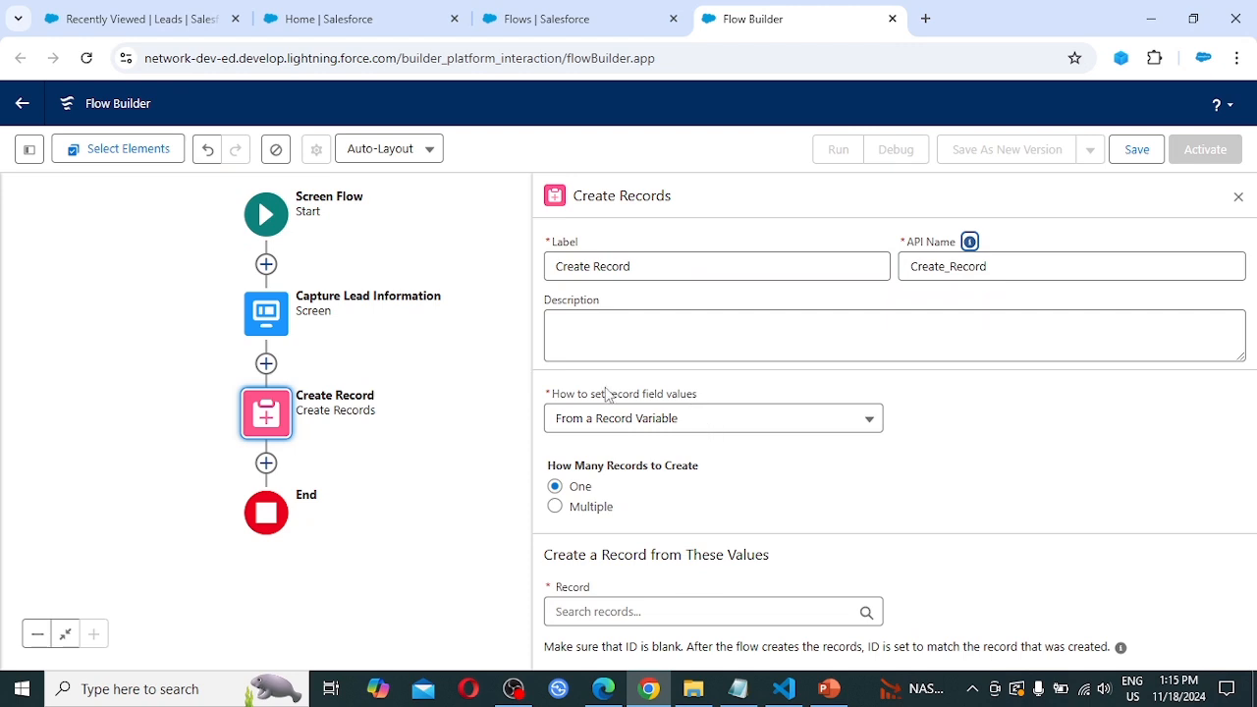
click(697, 419)
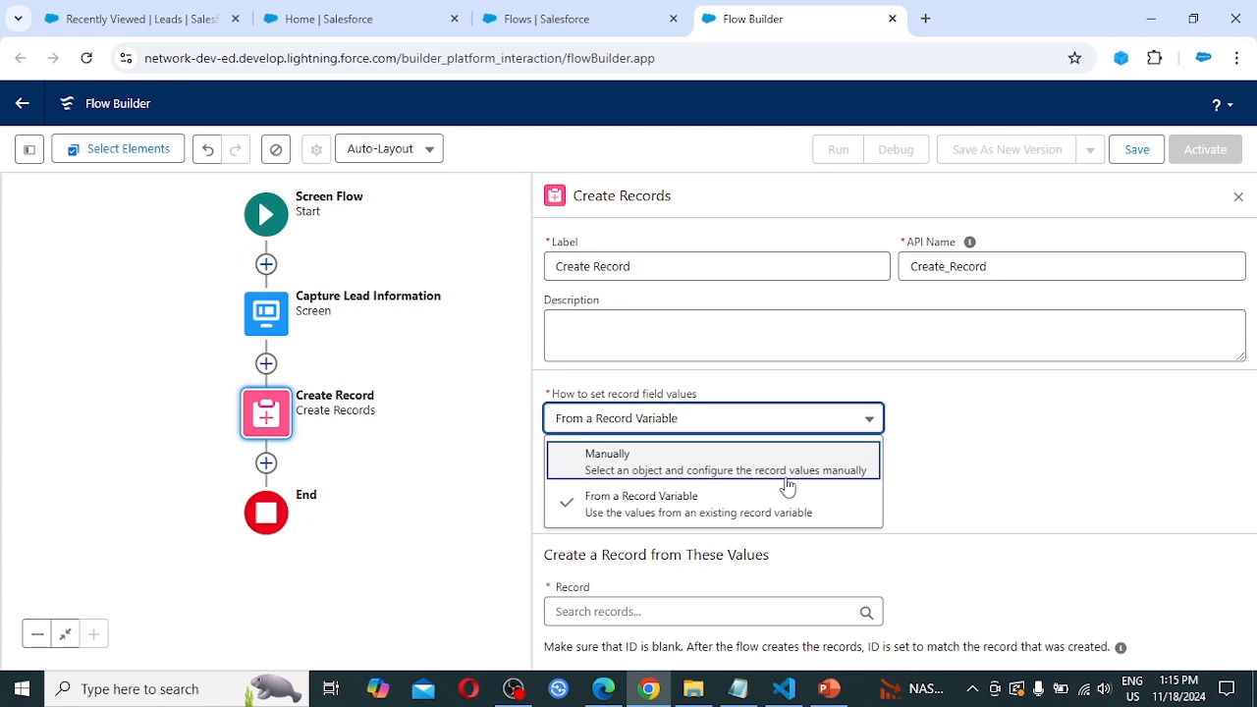
click(837, 466)
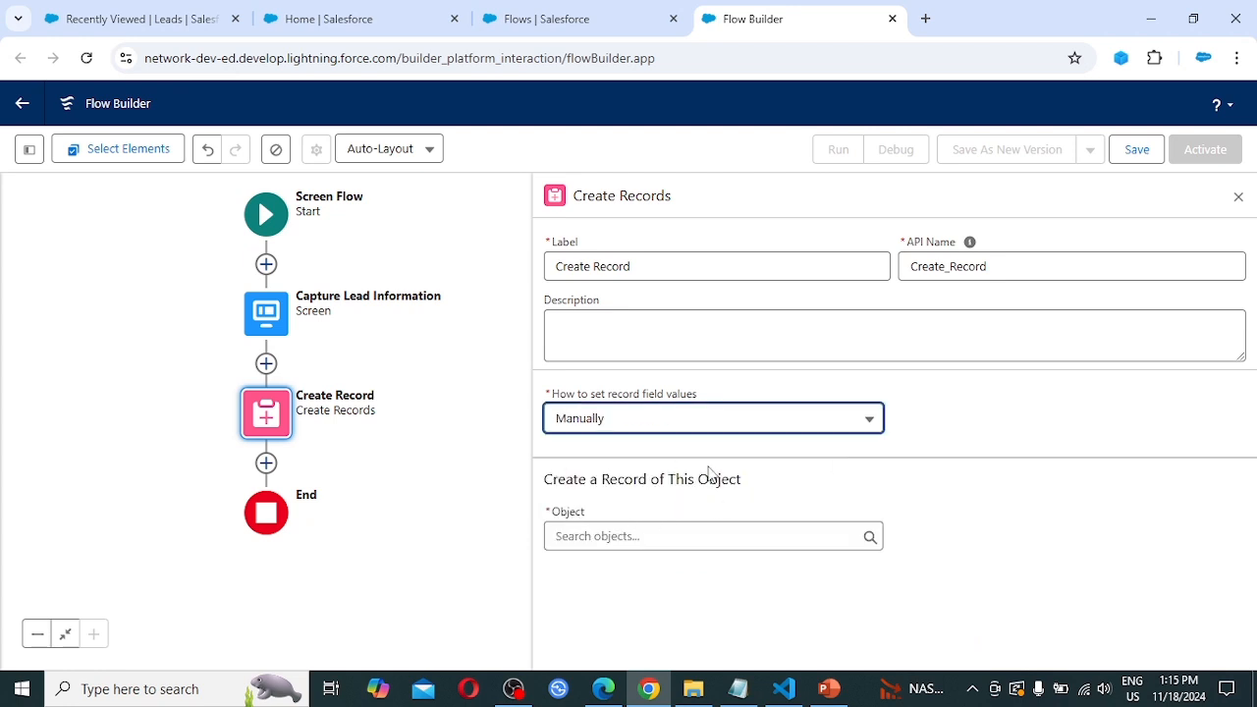
click(647, 542)
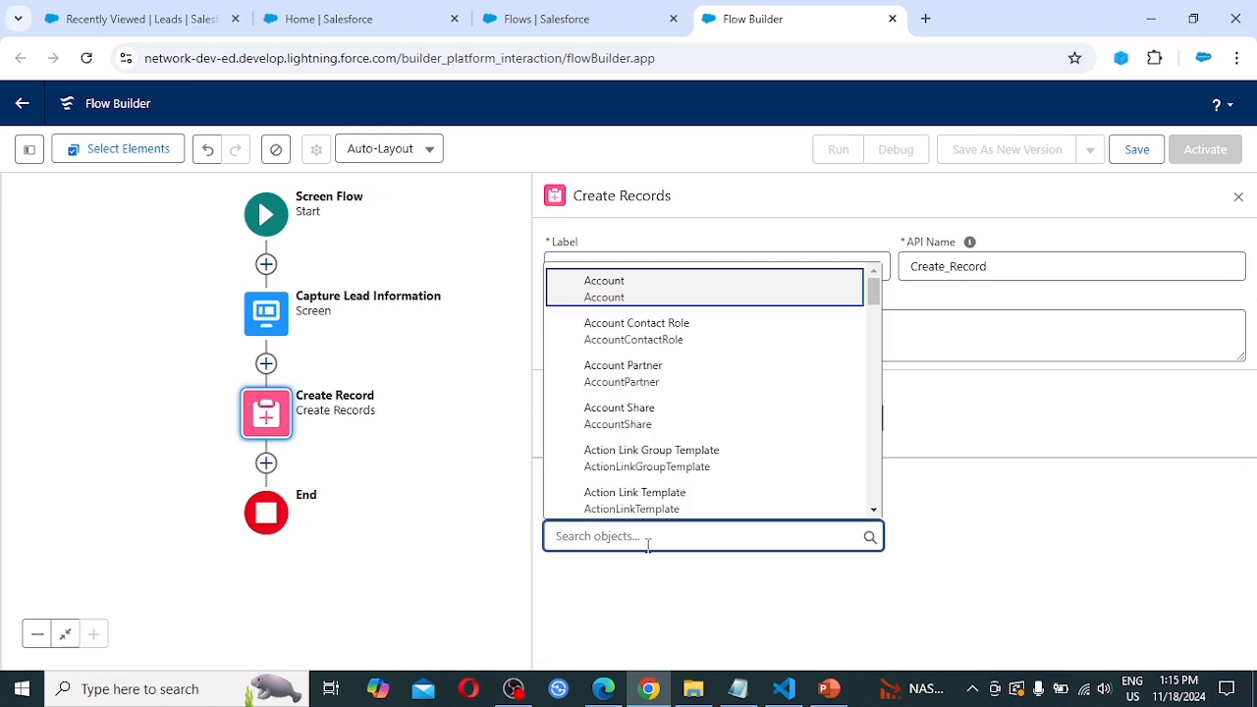
text(lead)
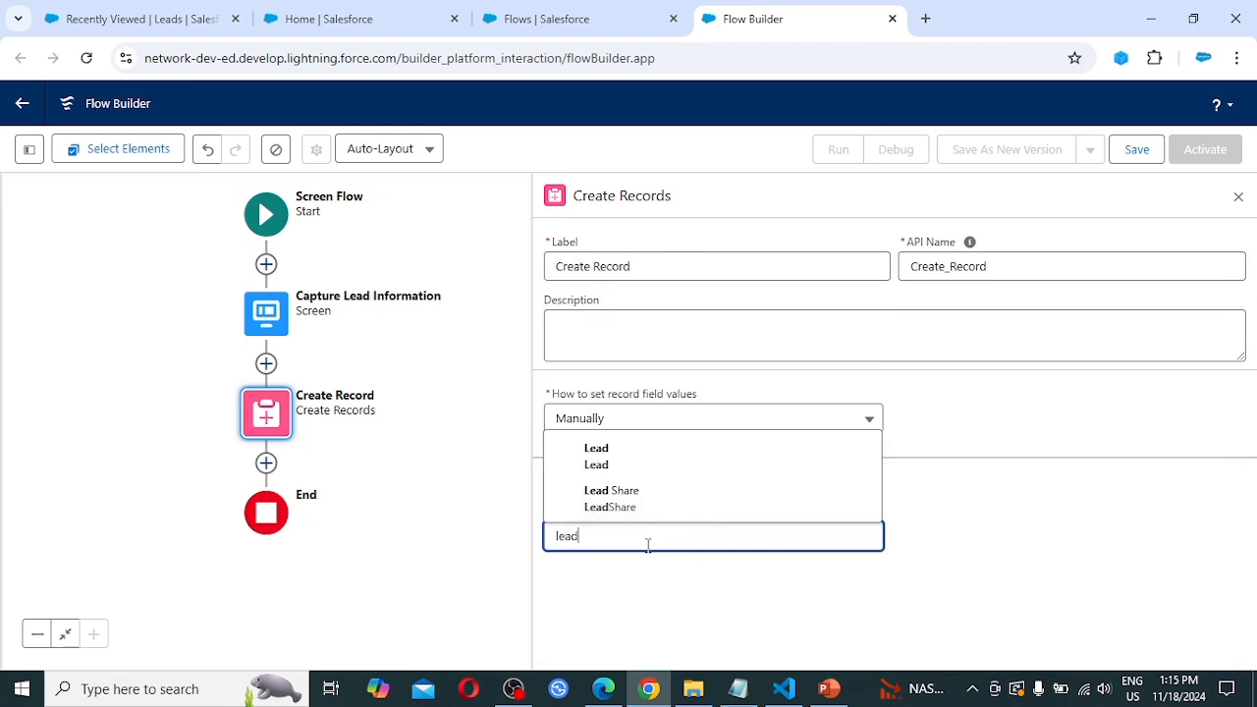
click(639, 462)
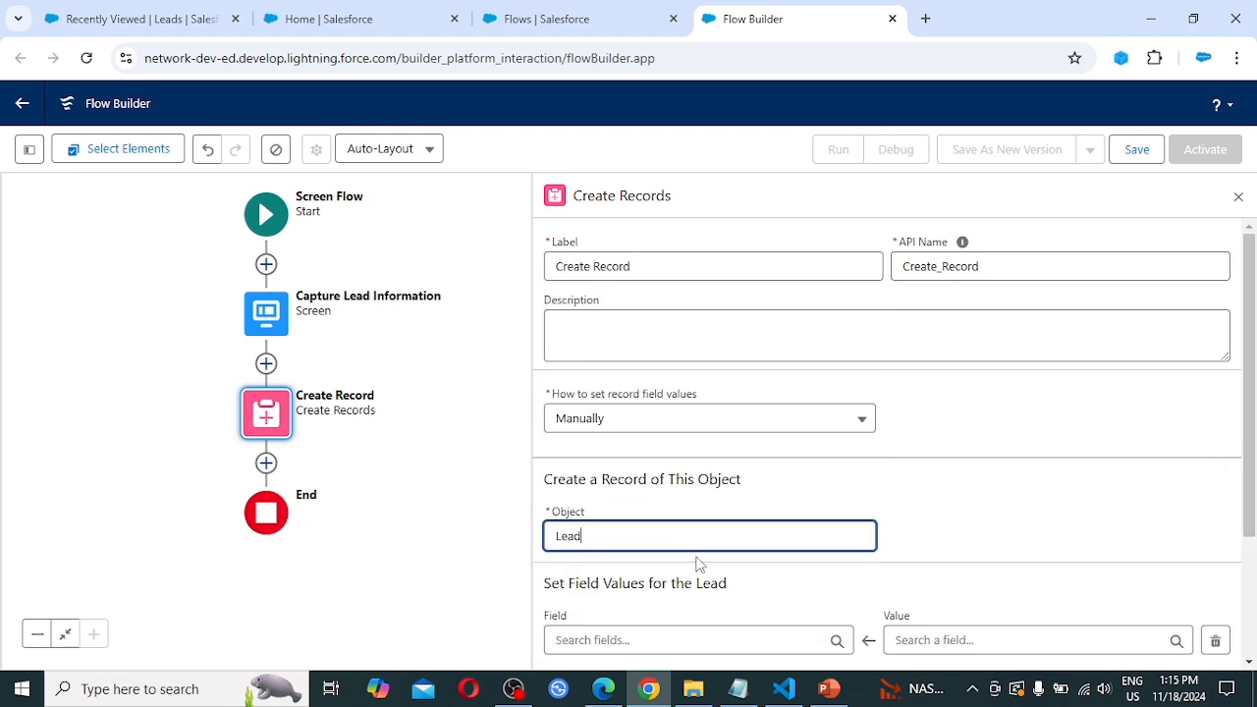
scroll(723, 594, down, 2)
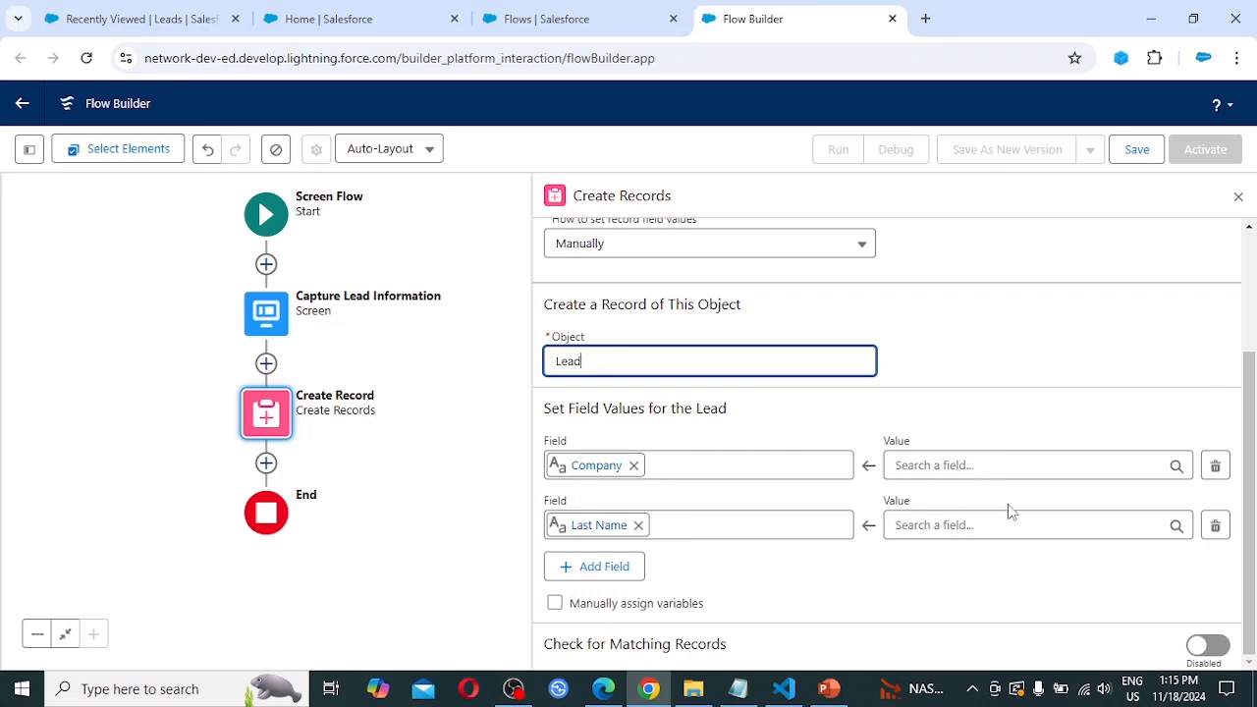
Map Company to the captured Company Name and Last Name to the captured Last Name
click(927, 465)
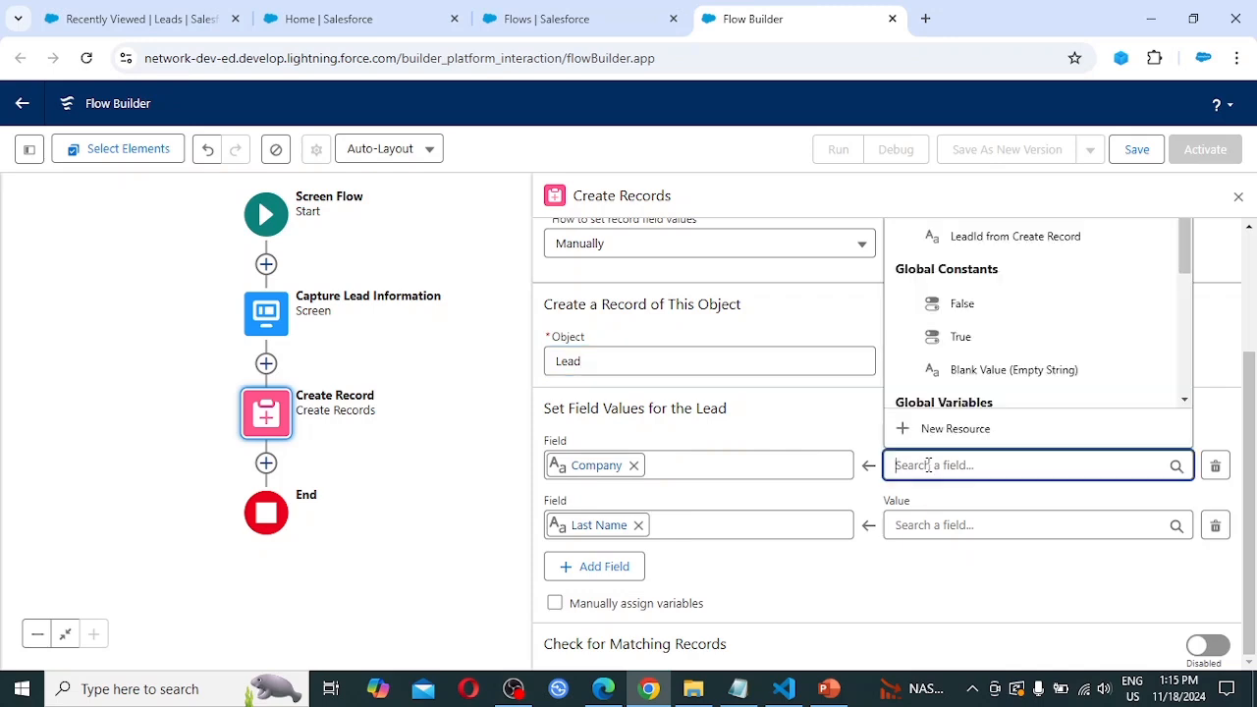
text(co)
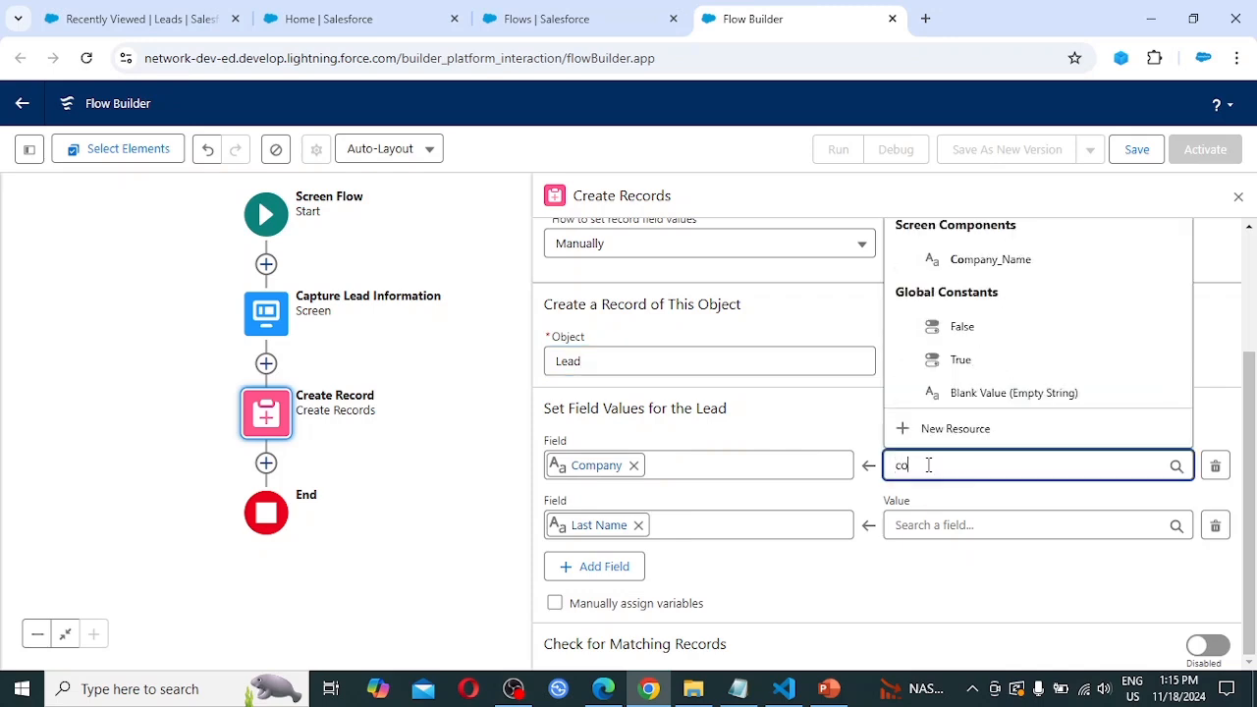
text(mpany)
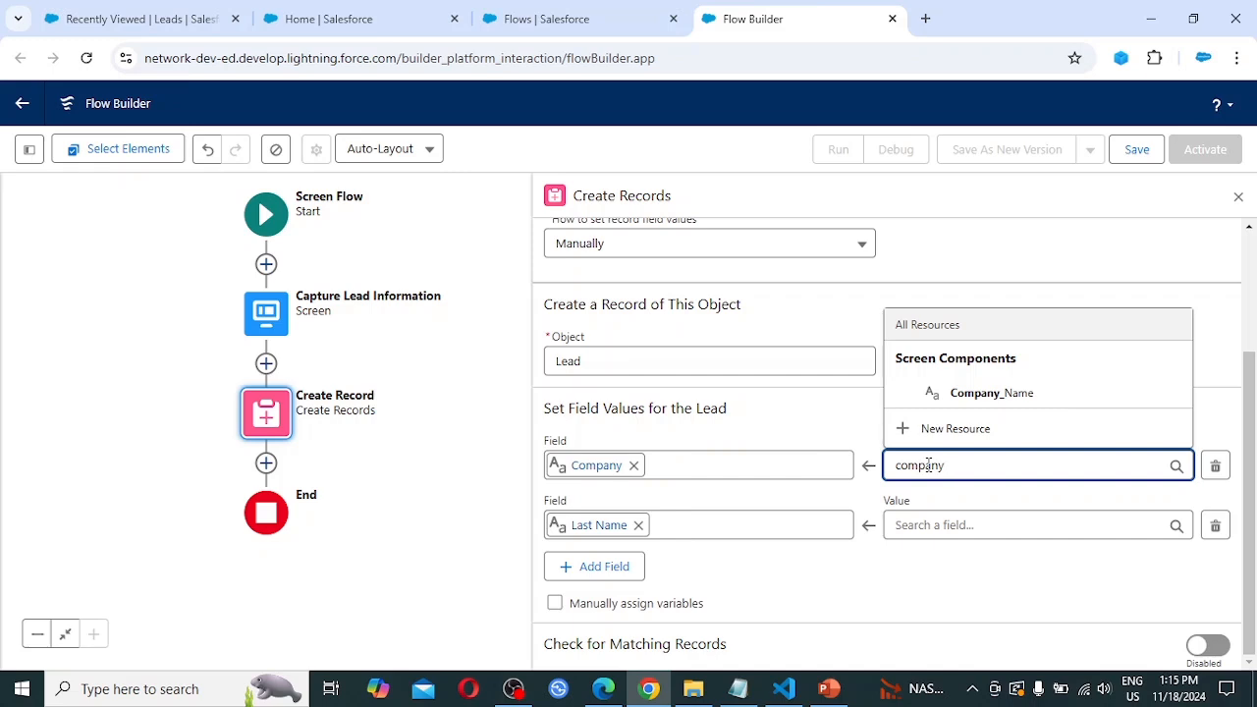
click(1031, 400)
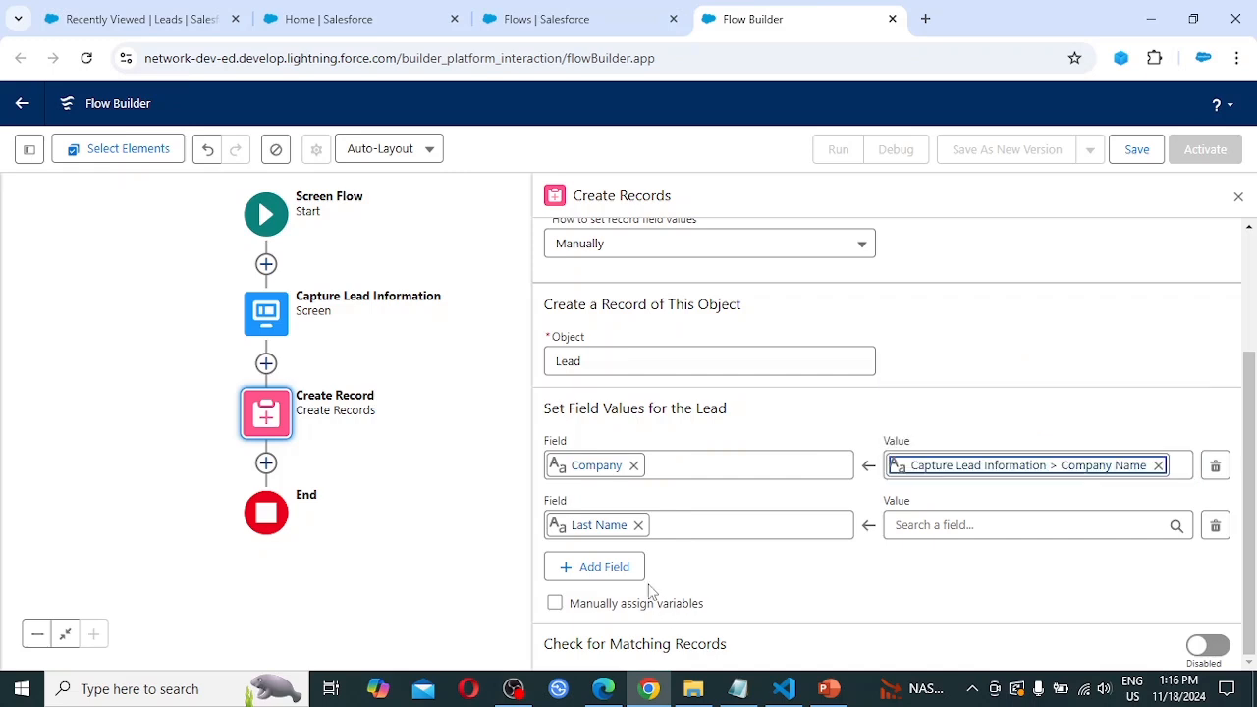
click(974, 525)
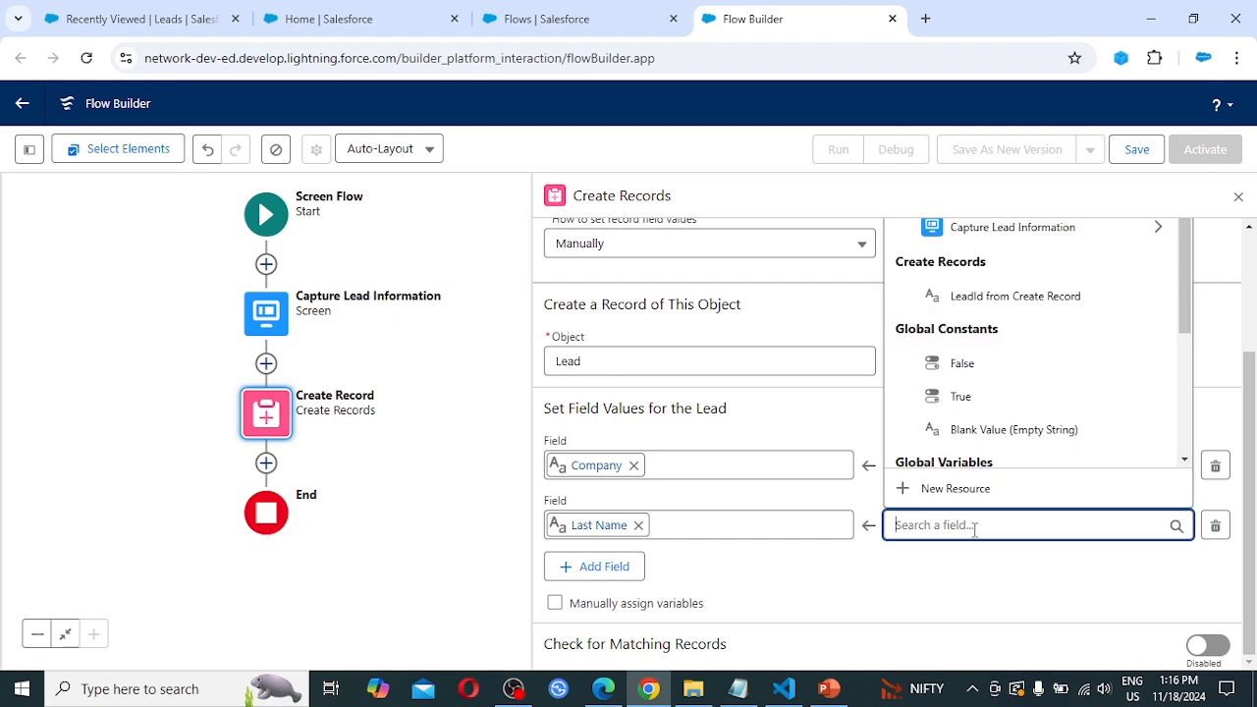
text(last)
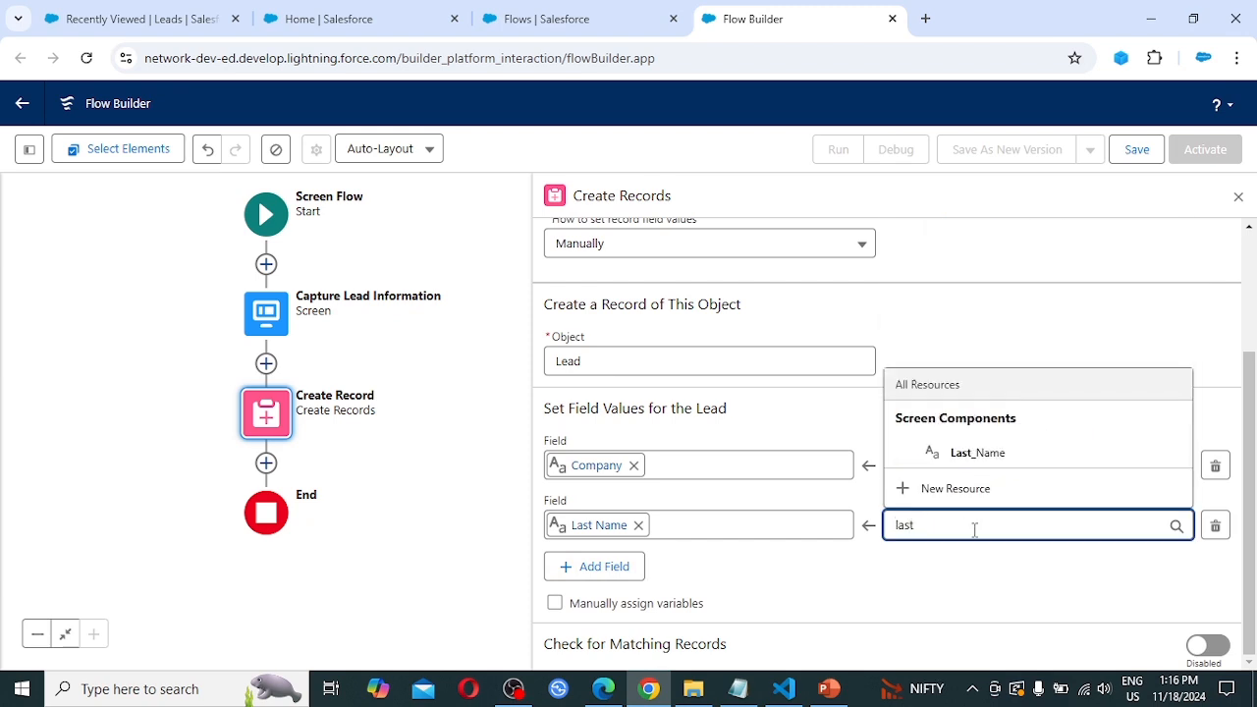
click(995, 452)
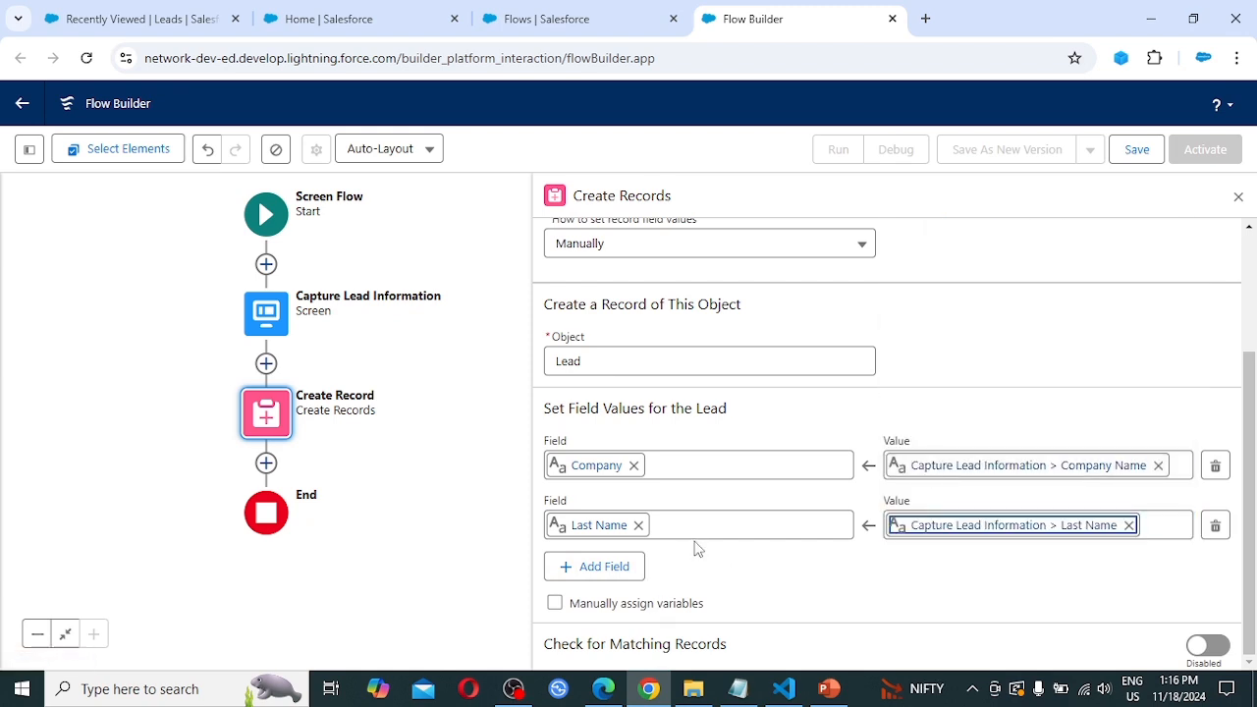
Add a First Name mapping using the captured First Name
click(604, 566)
click(596, 585)
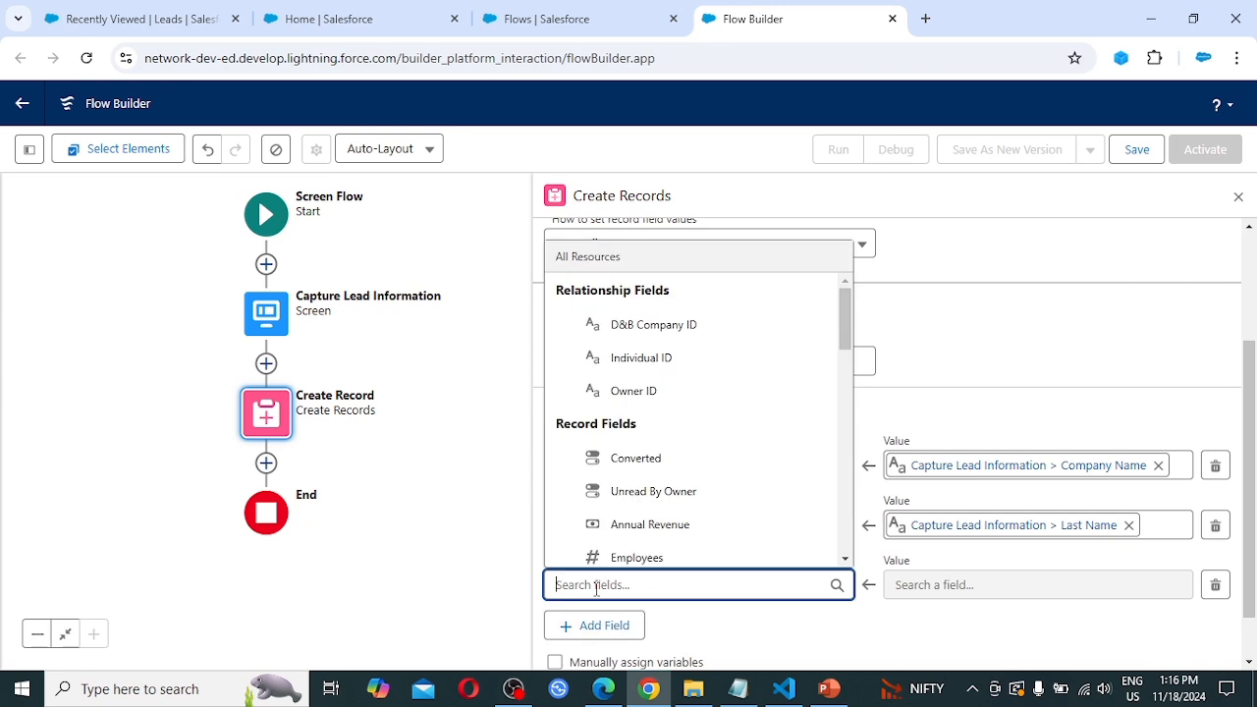
text(First)
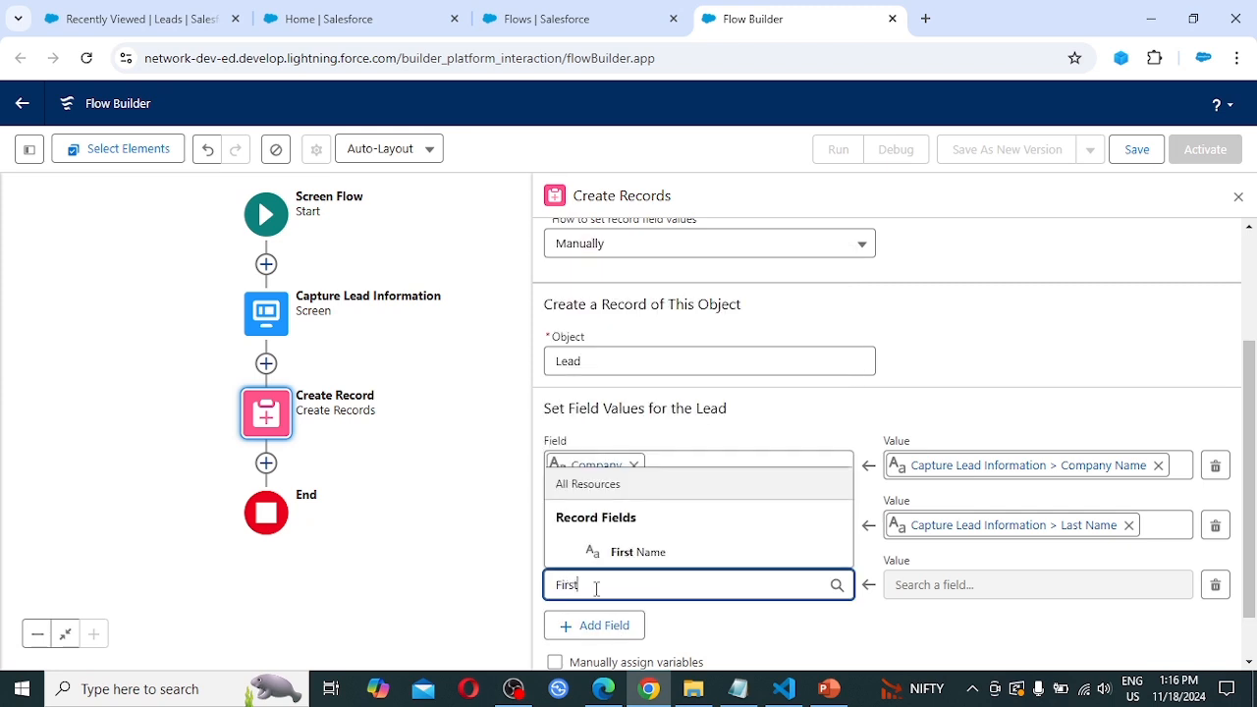
click(635, 552)
click(948, 587)
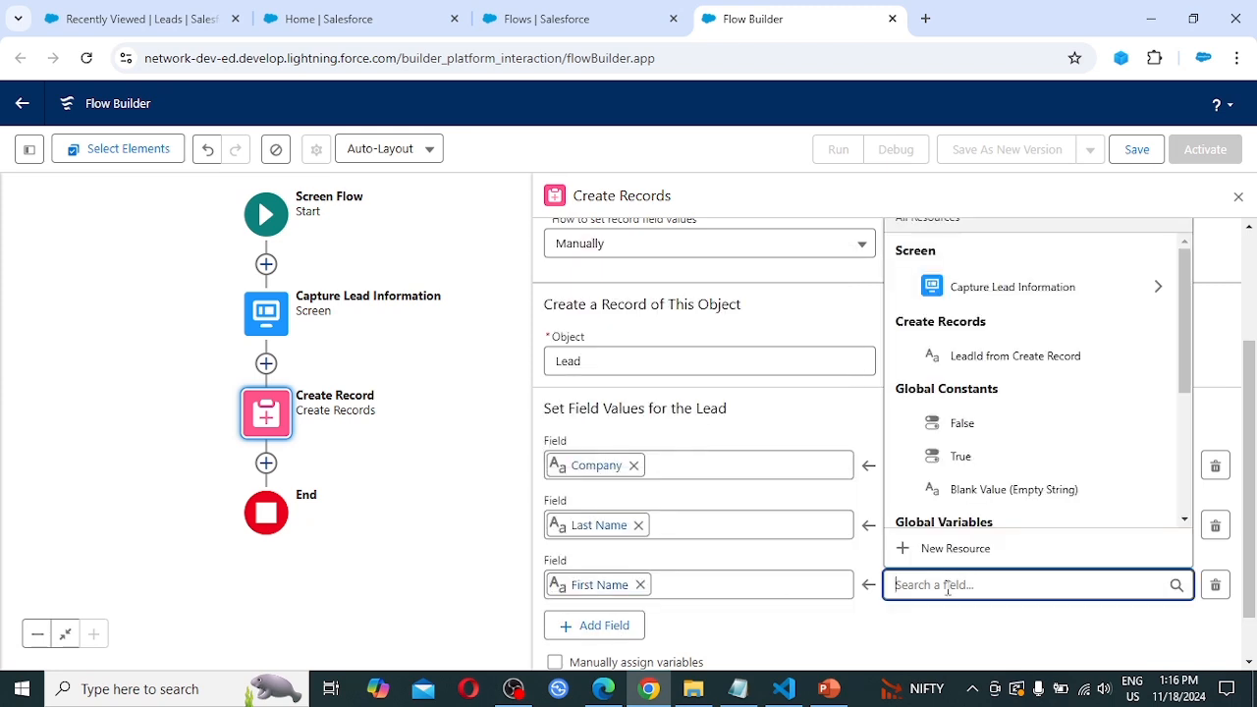
text(fir)
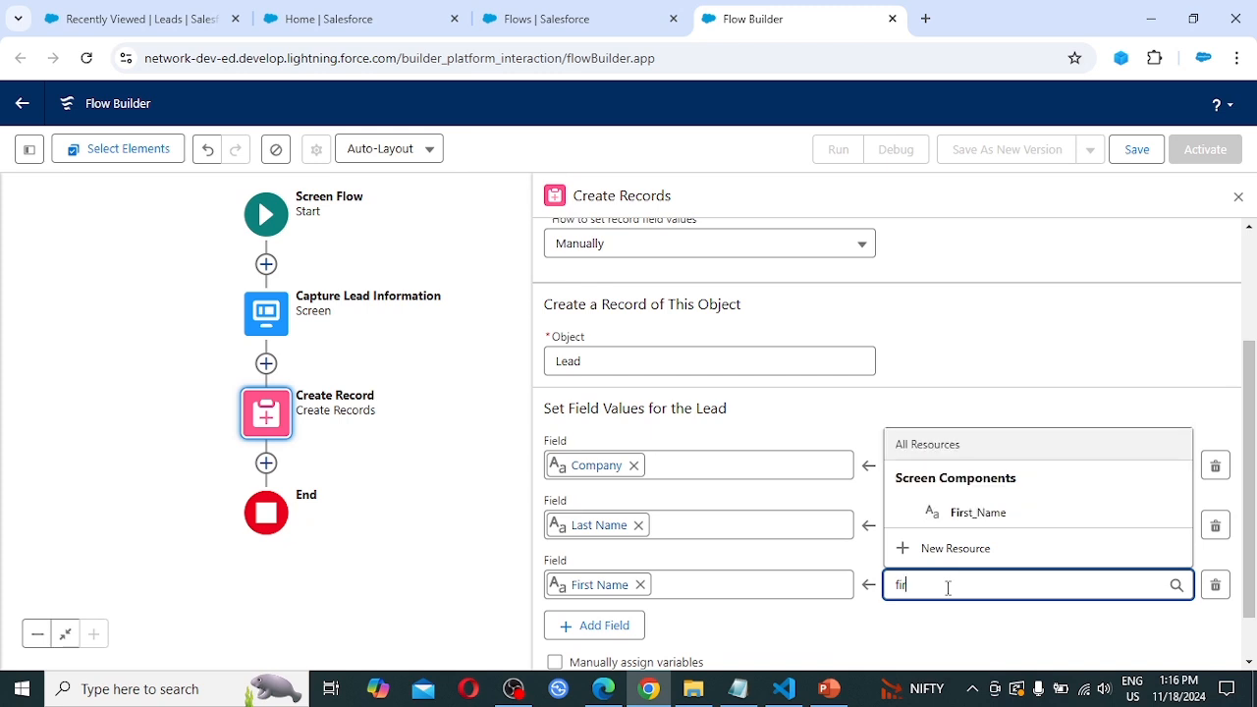
click(991, 515)
Add a Phone mapping using the Phone component's Value
scroll(743, 491, down, 2)
click(596, 565)
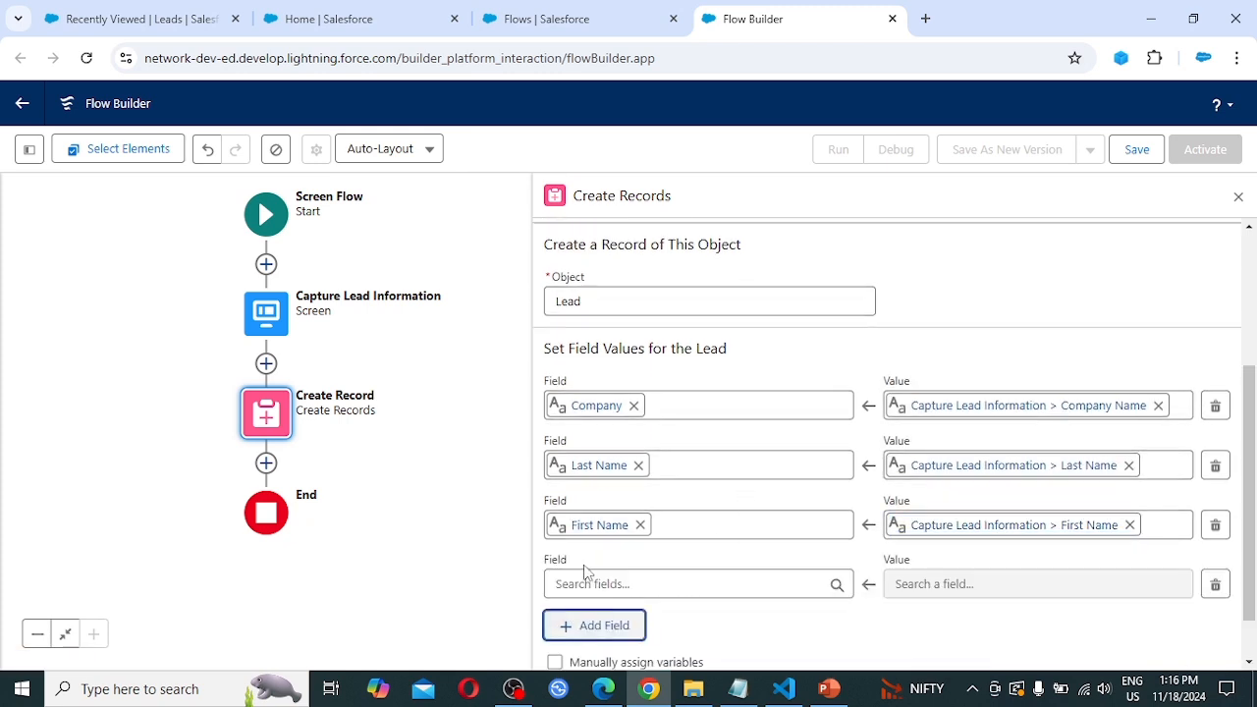
click(586, 586)
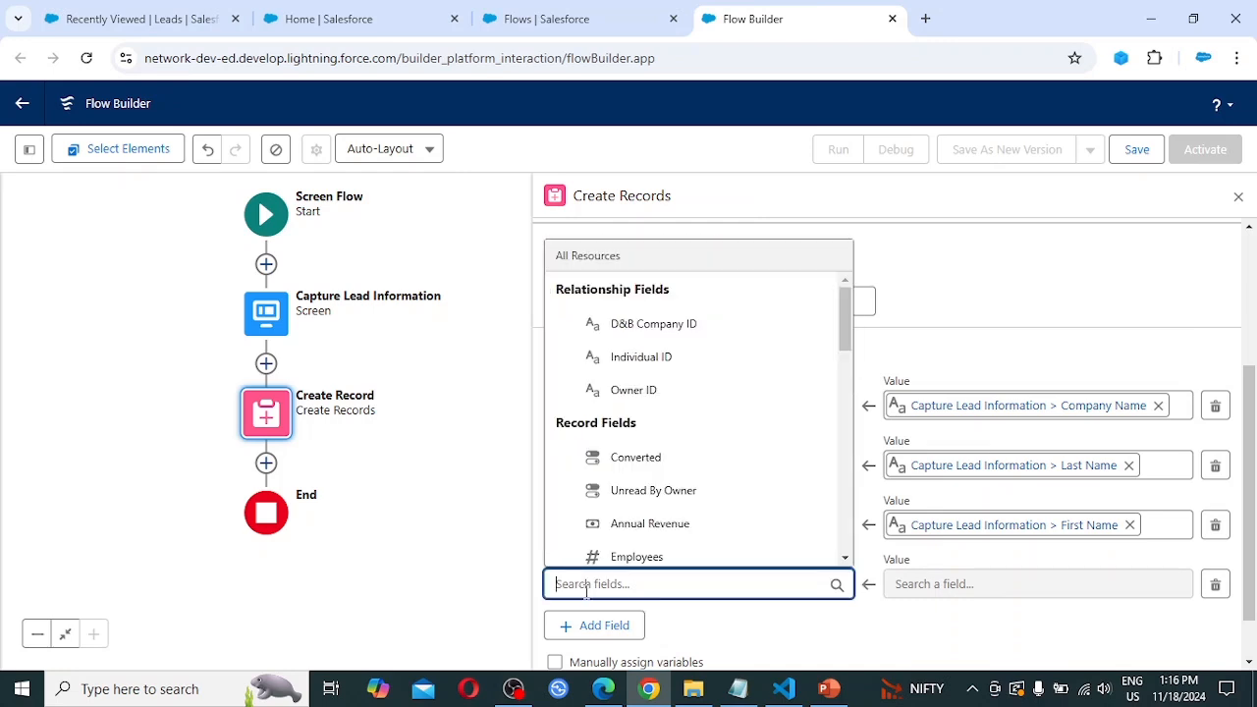
text(Phone)
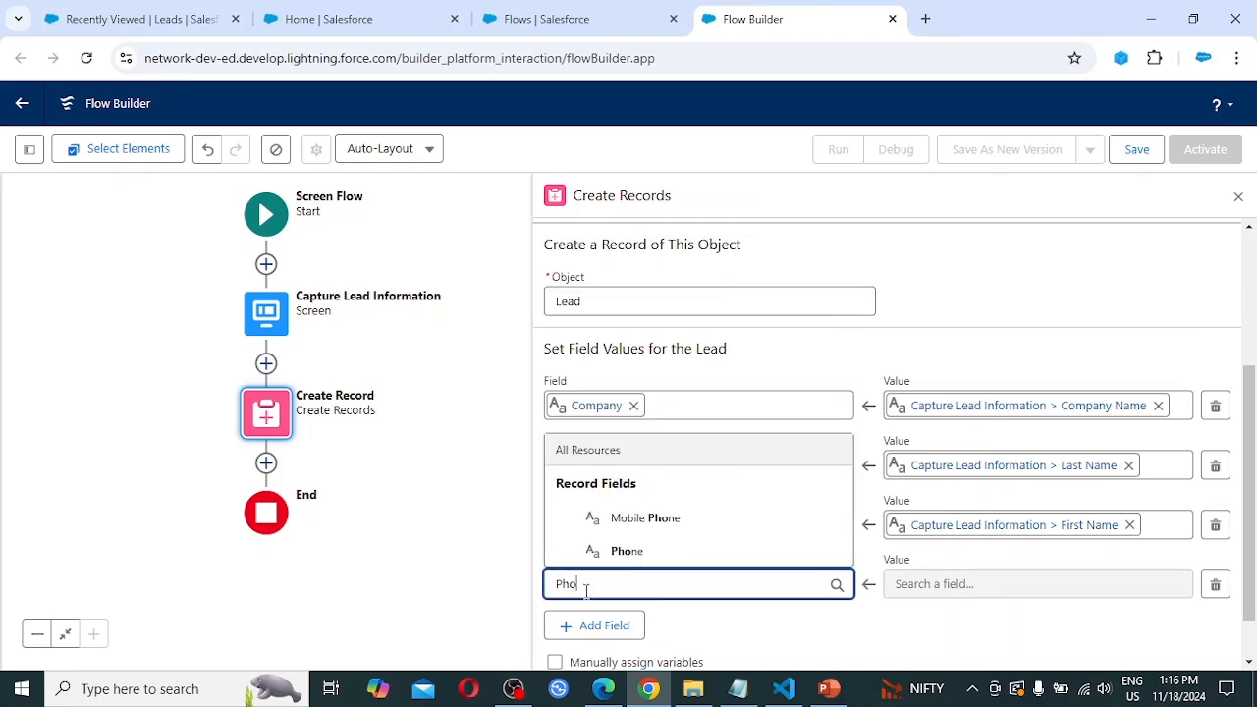
click(643, 550)
click(992, 581)
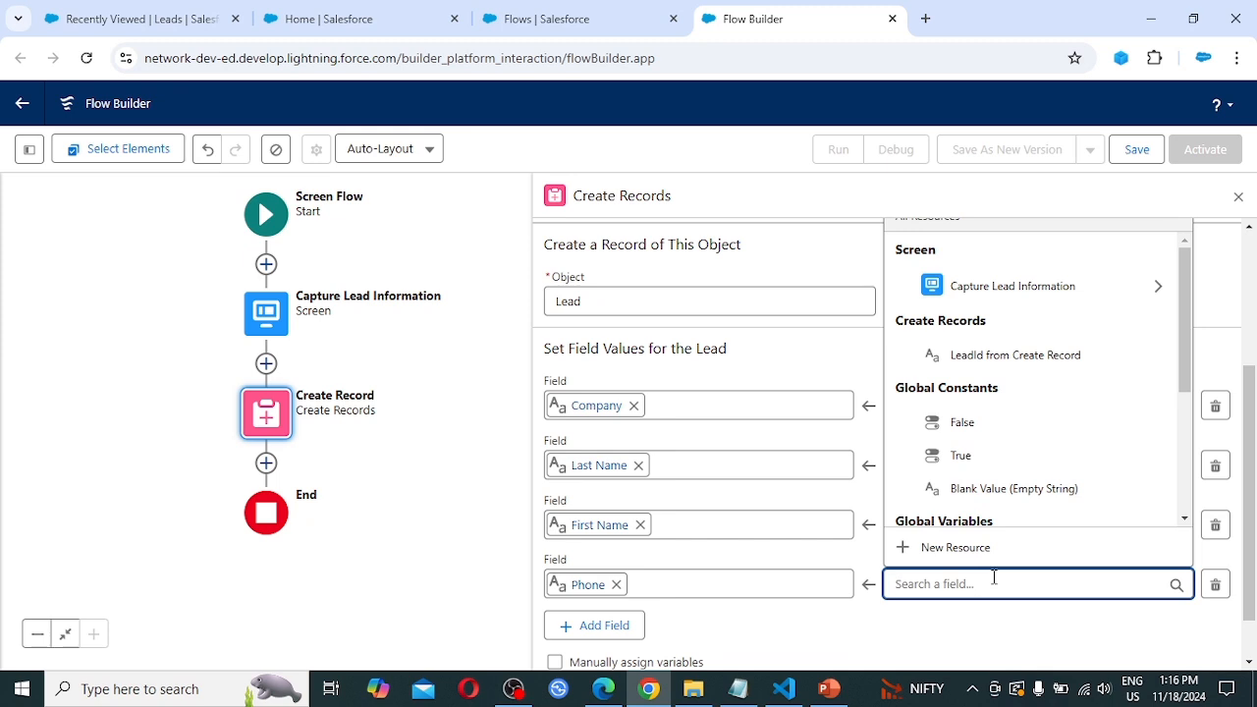
text(pho)
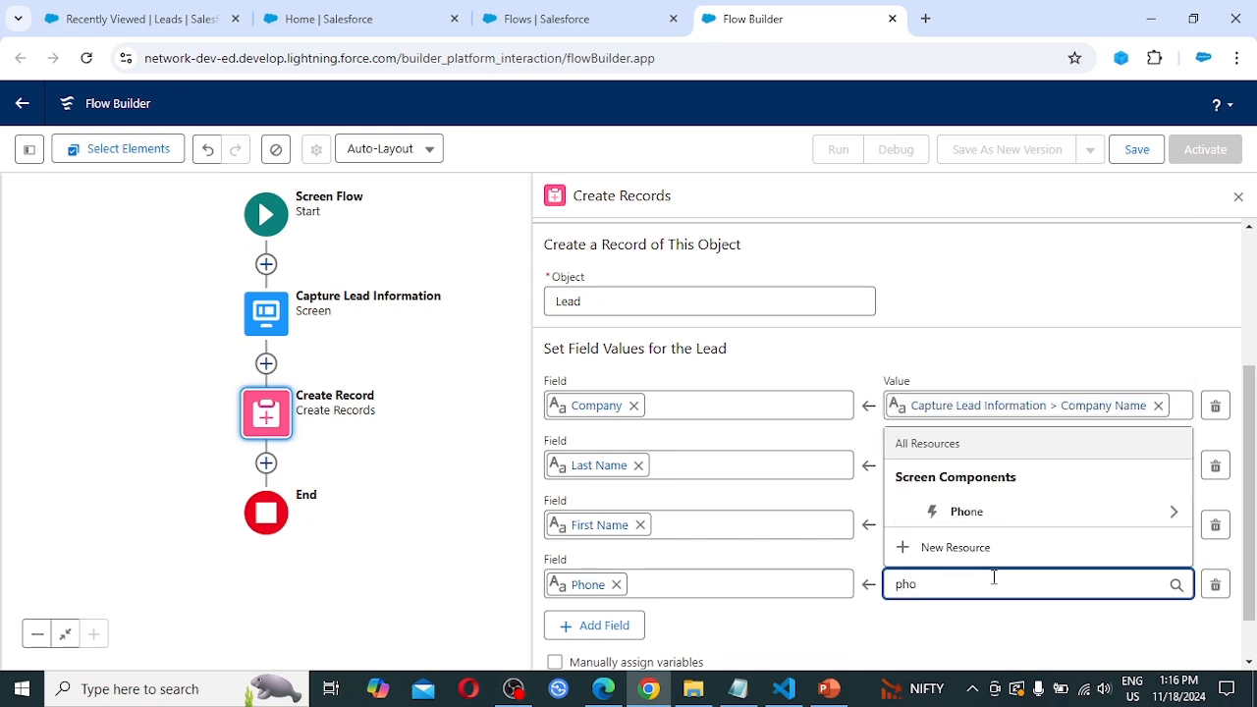
click(976, 511)
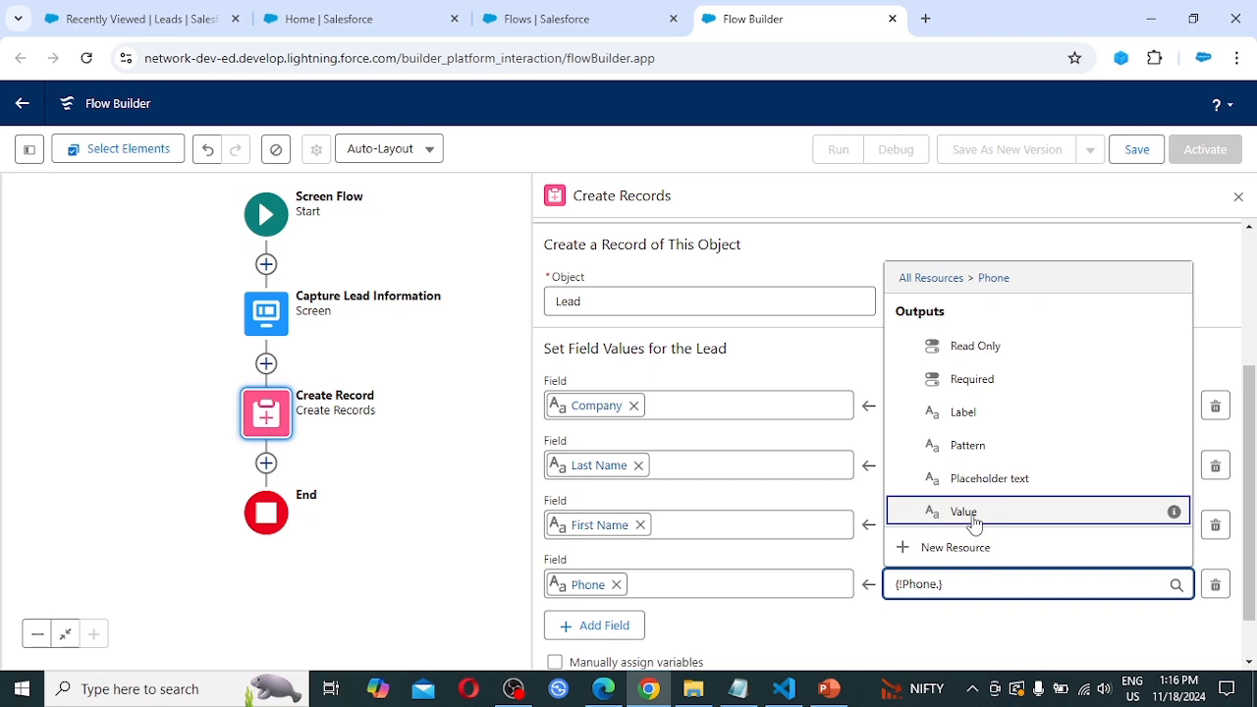
click(970, 512)
Add an Email mapping using the Email component's Value
scroll(628, 619, down, 1)
click(606, 567)
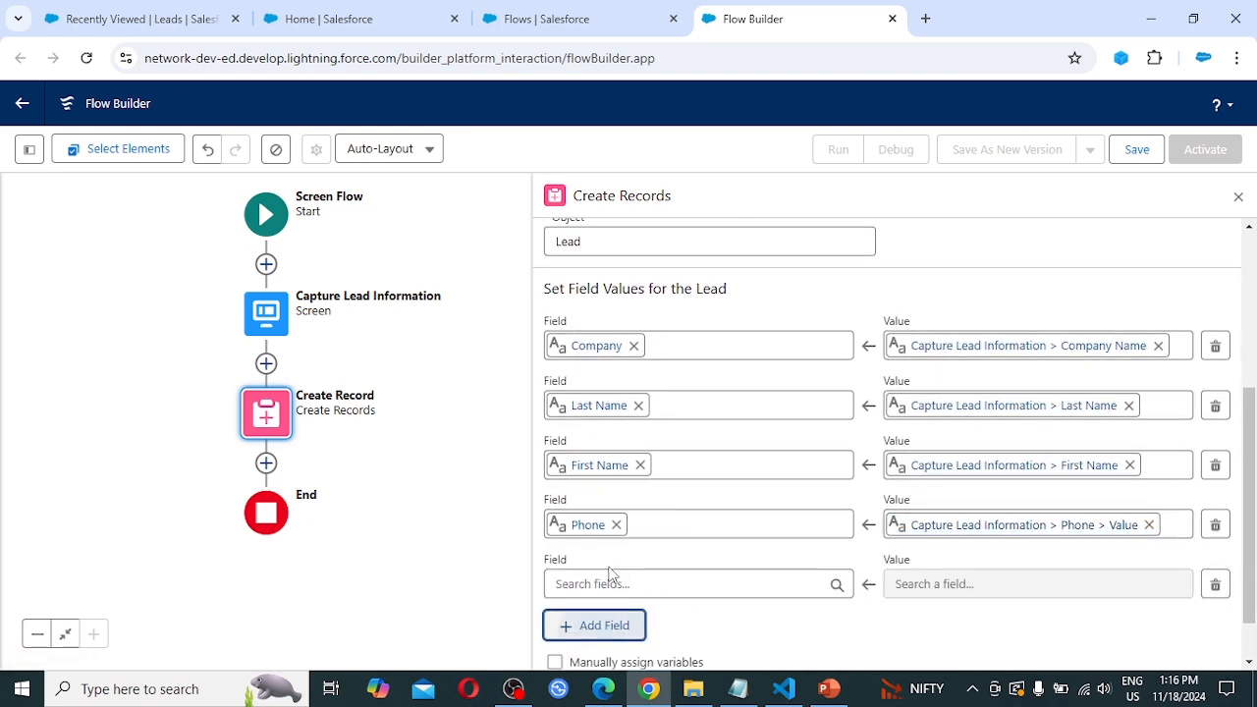
click(580, 581)
text(E)
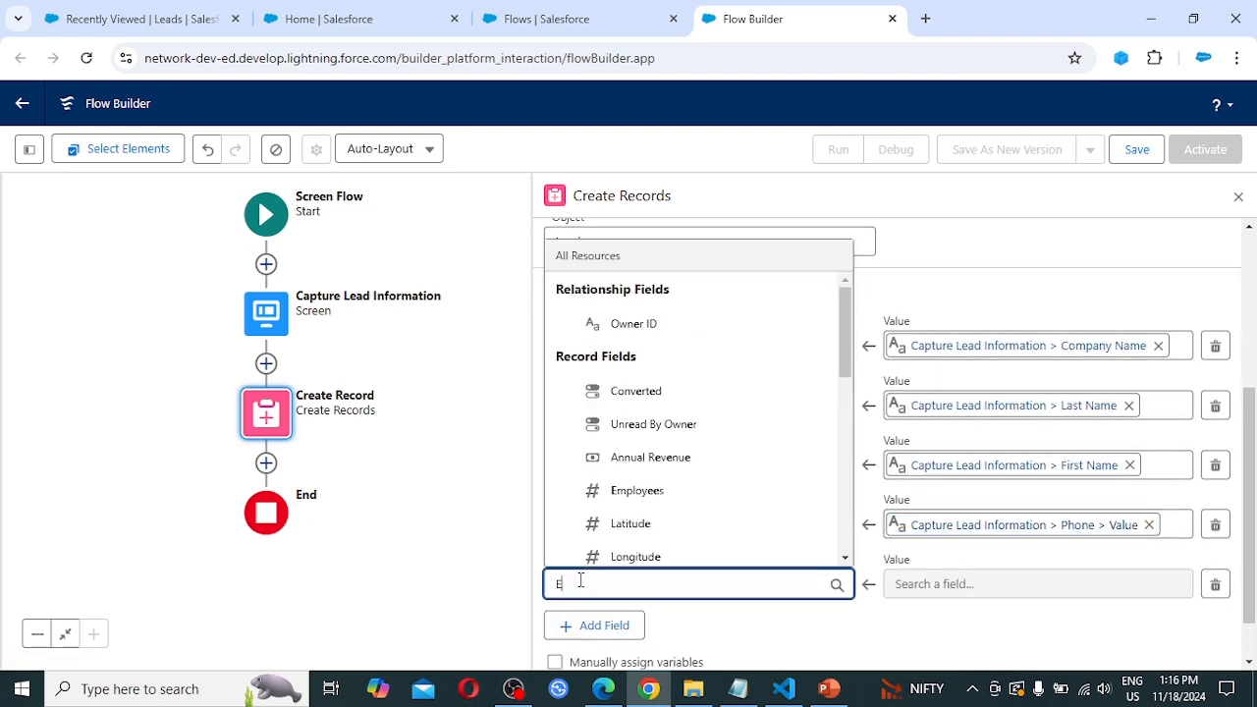
text(mail)
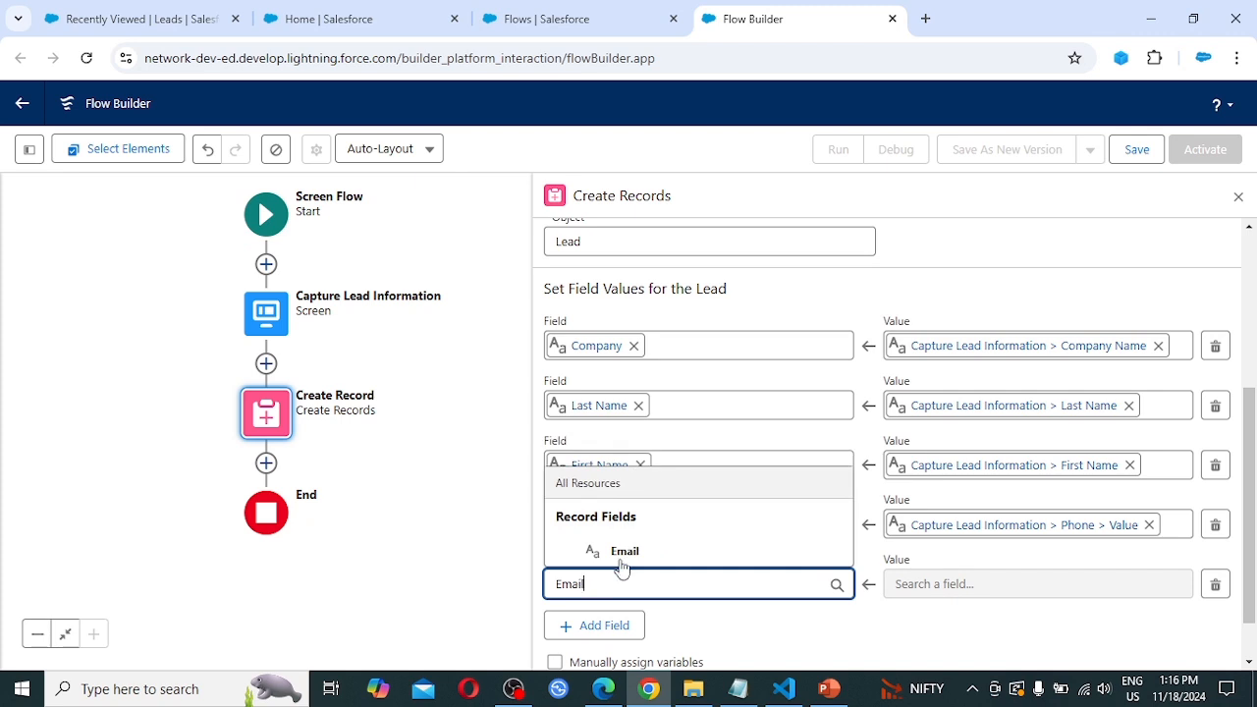
click(623, 551)
click(1006, 579)
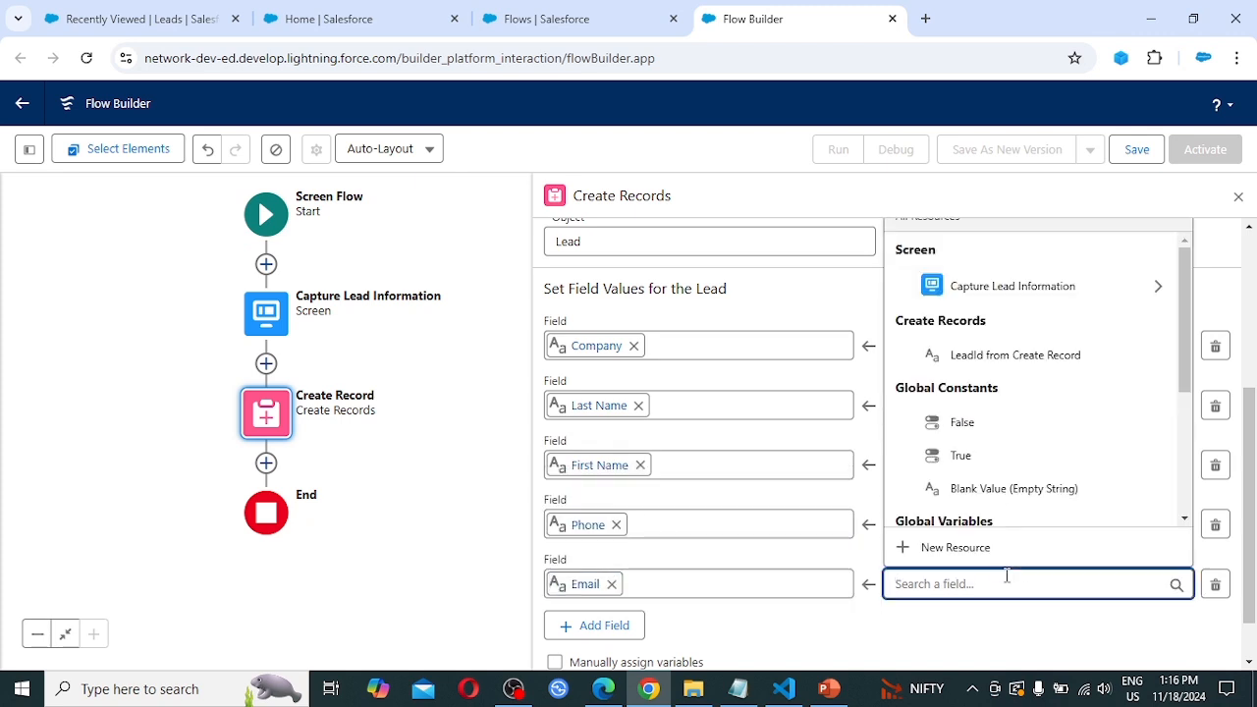
text(Email)
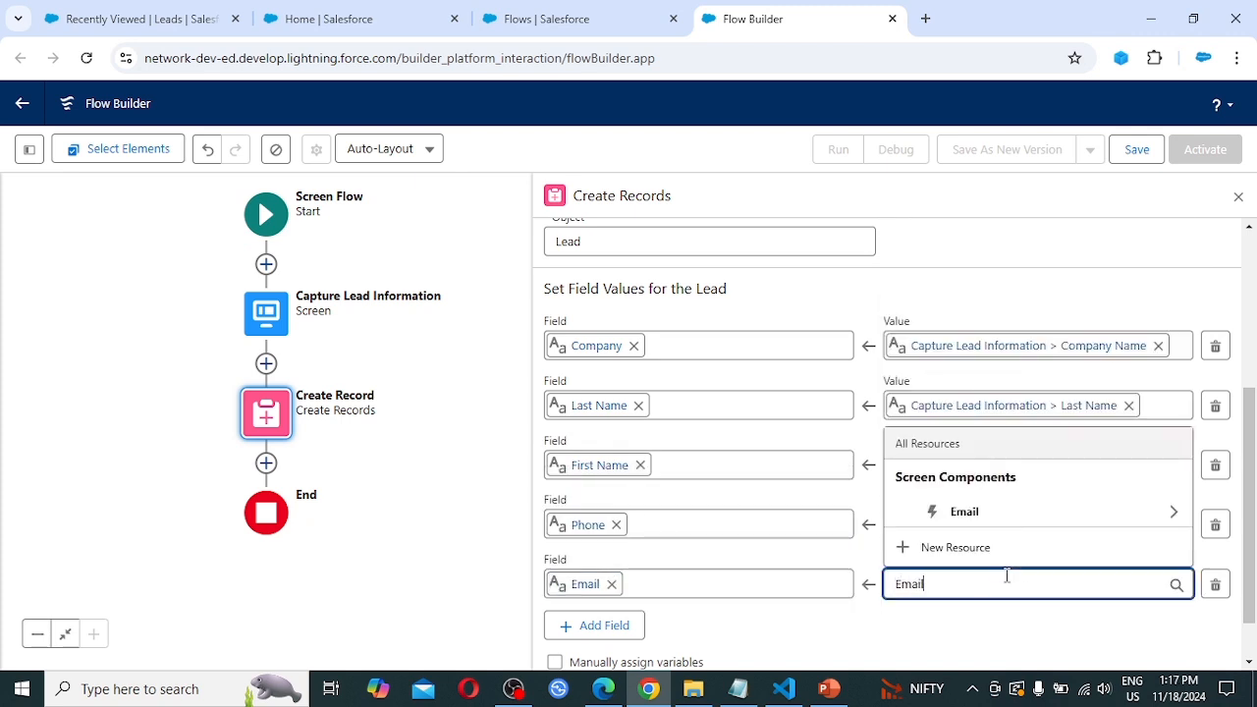
click(1111, 515)
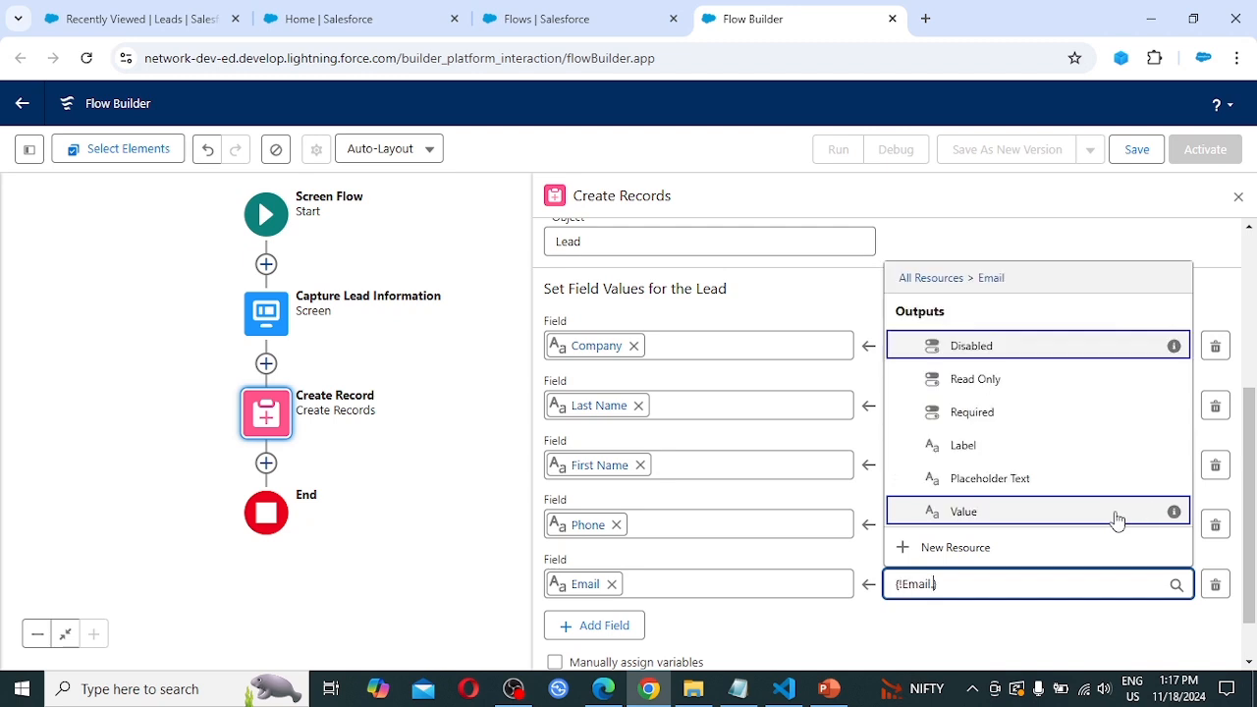
click(987, 512)
Add a Lead Source mapping using the screen's Lead_Source value
scroll(715, 556, down, 1)
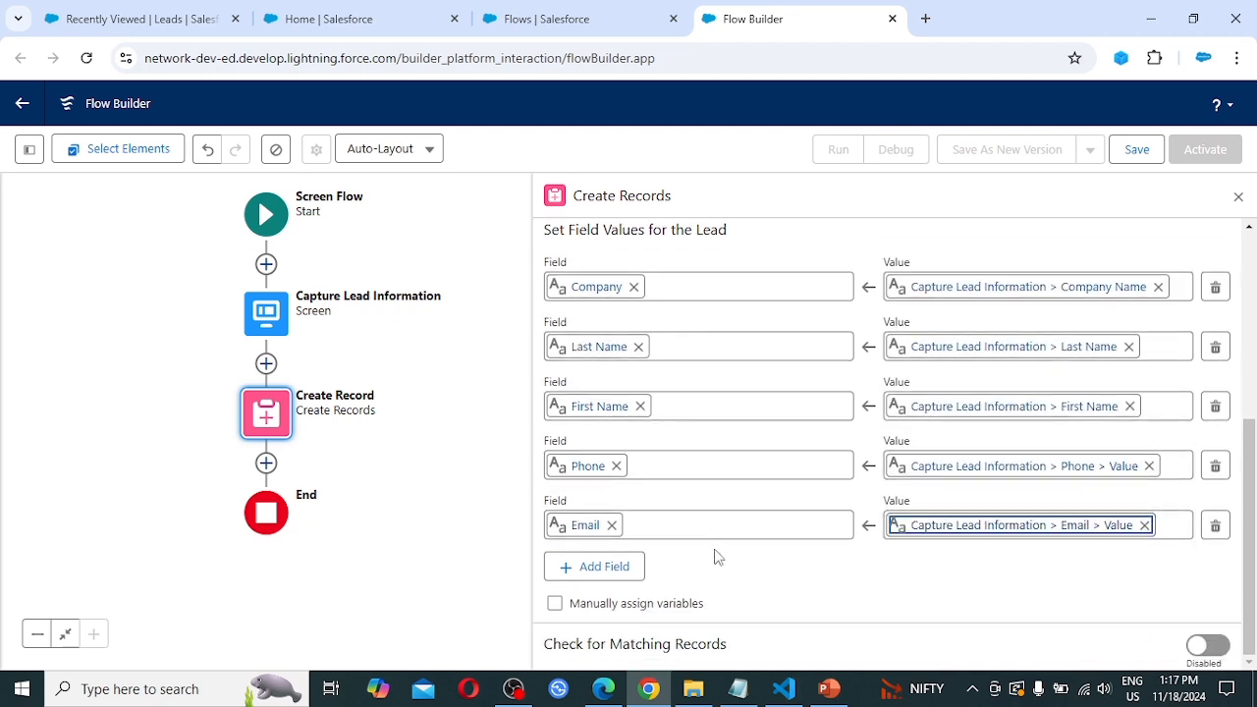
click(585, 569)
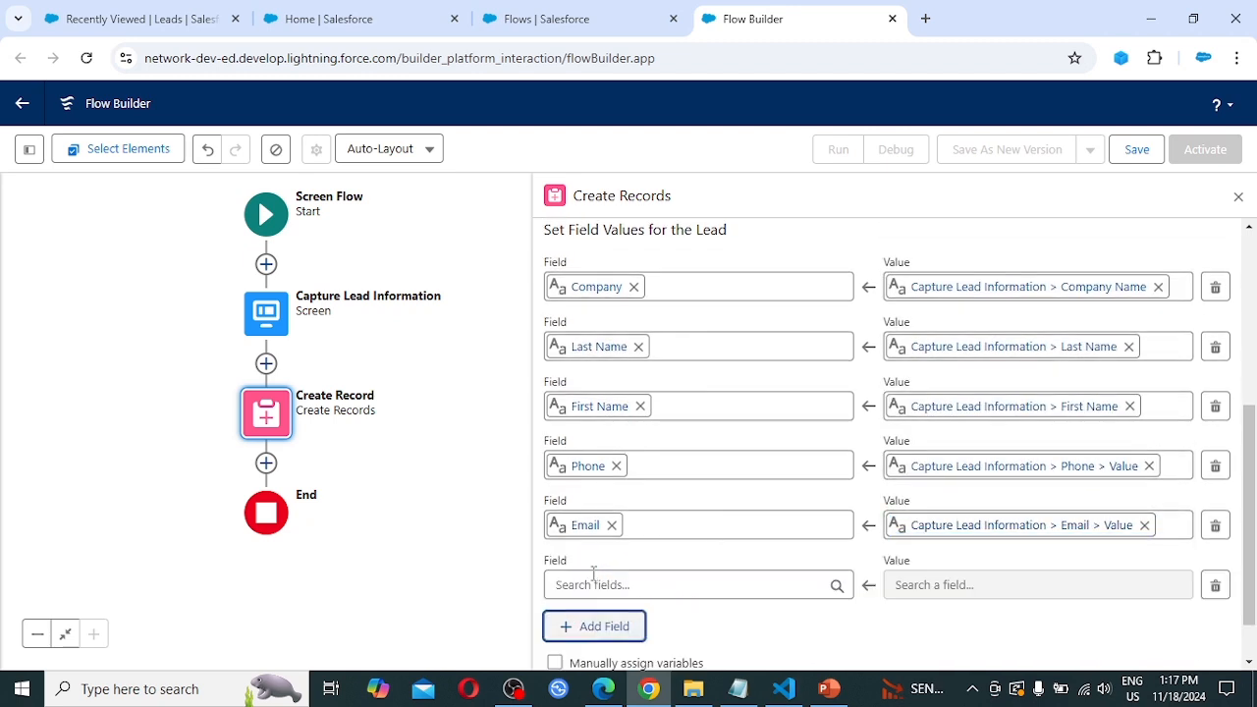
click(593, 577)
text(Lead So)
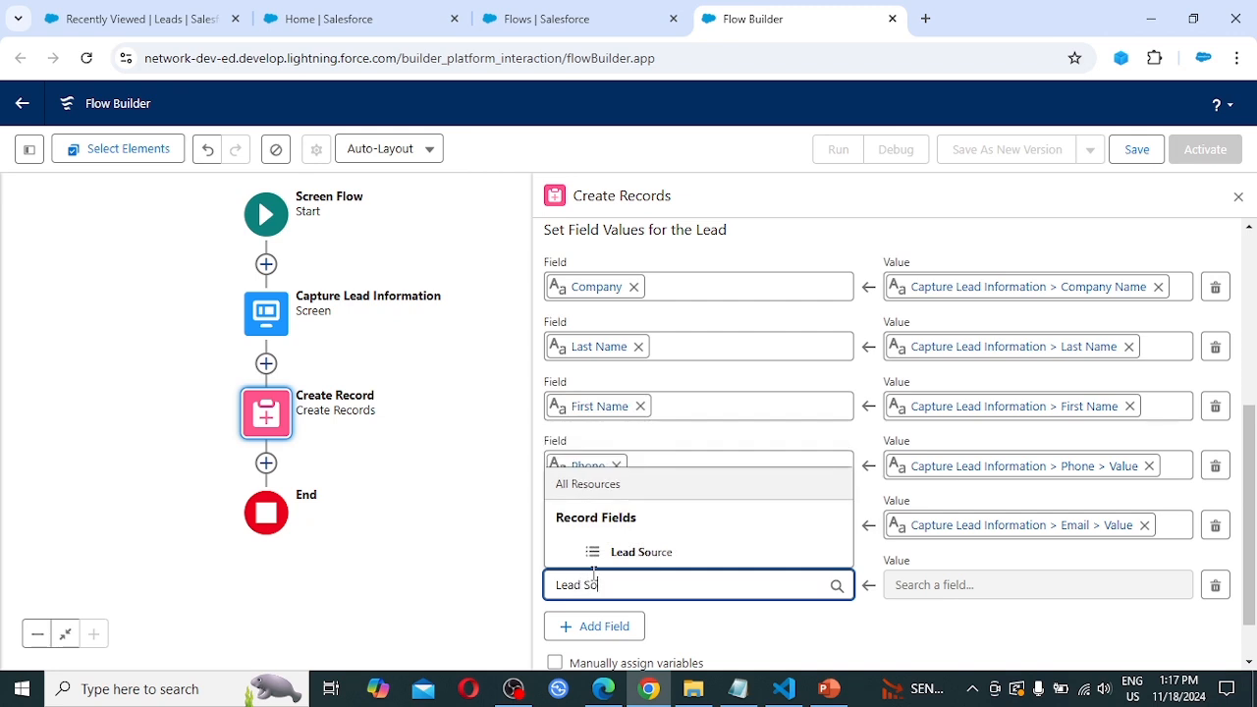
text(urce)
click(654, 556)
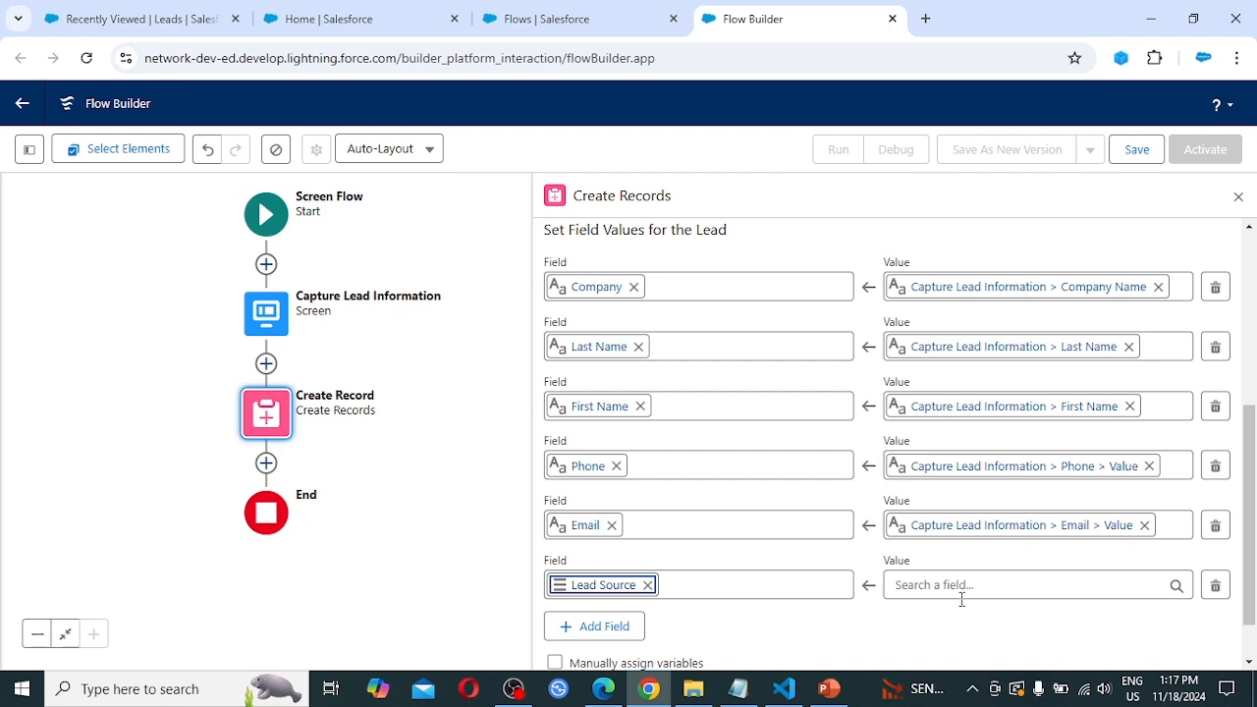
click(970, 599)
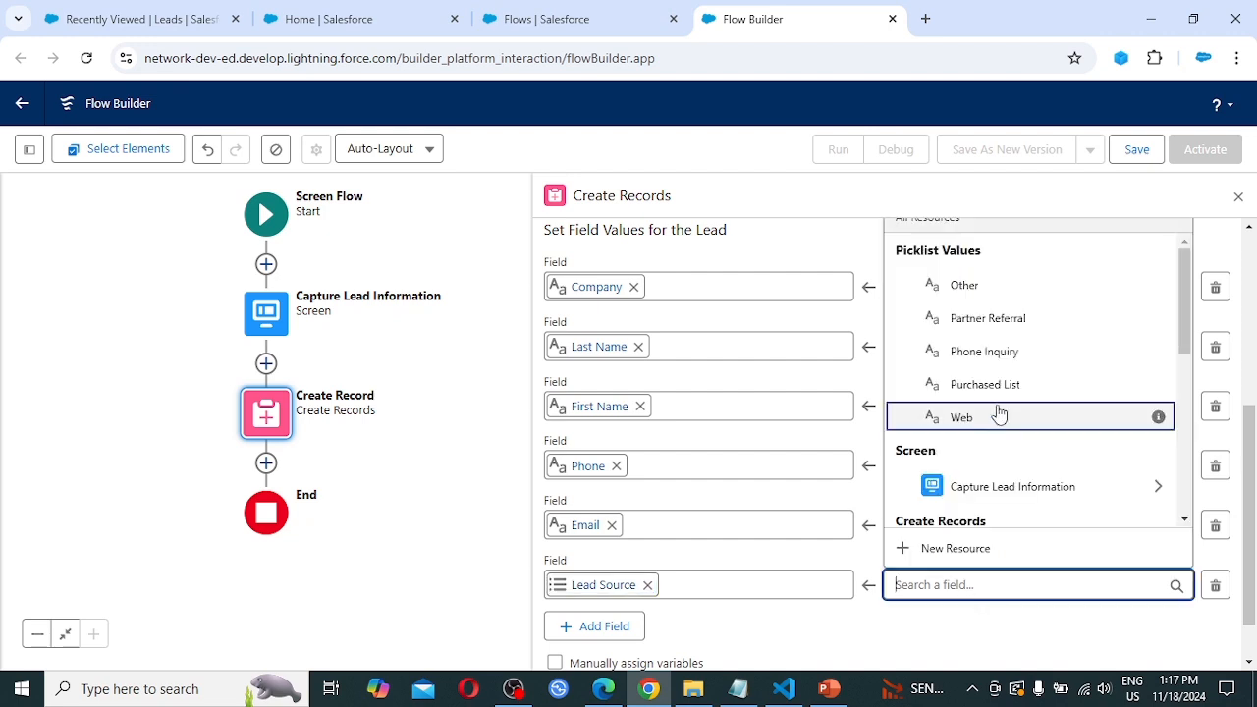
text(lead)
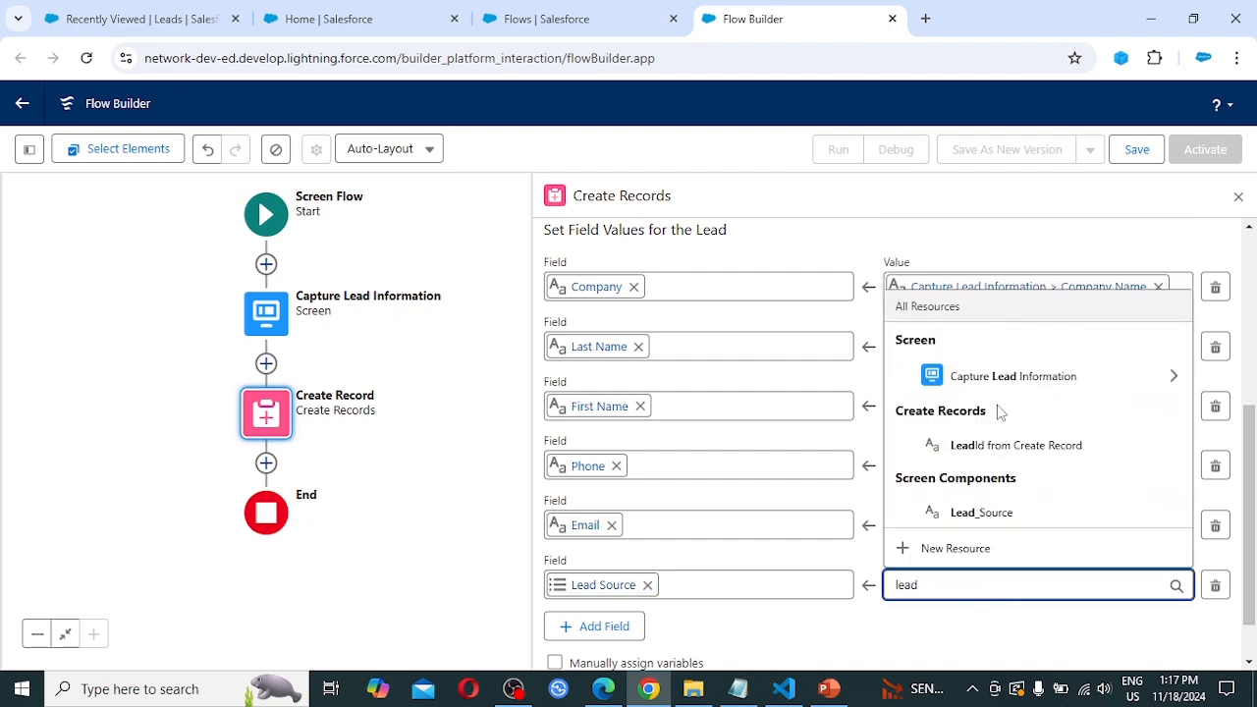
click(986, 520)
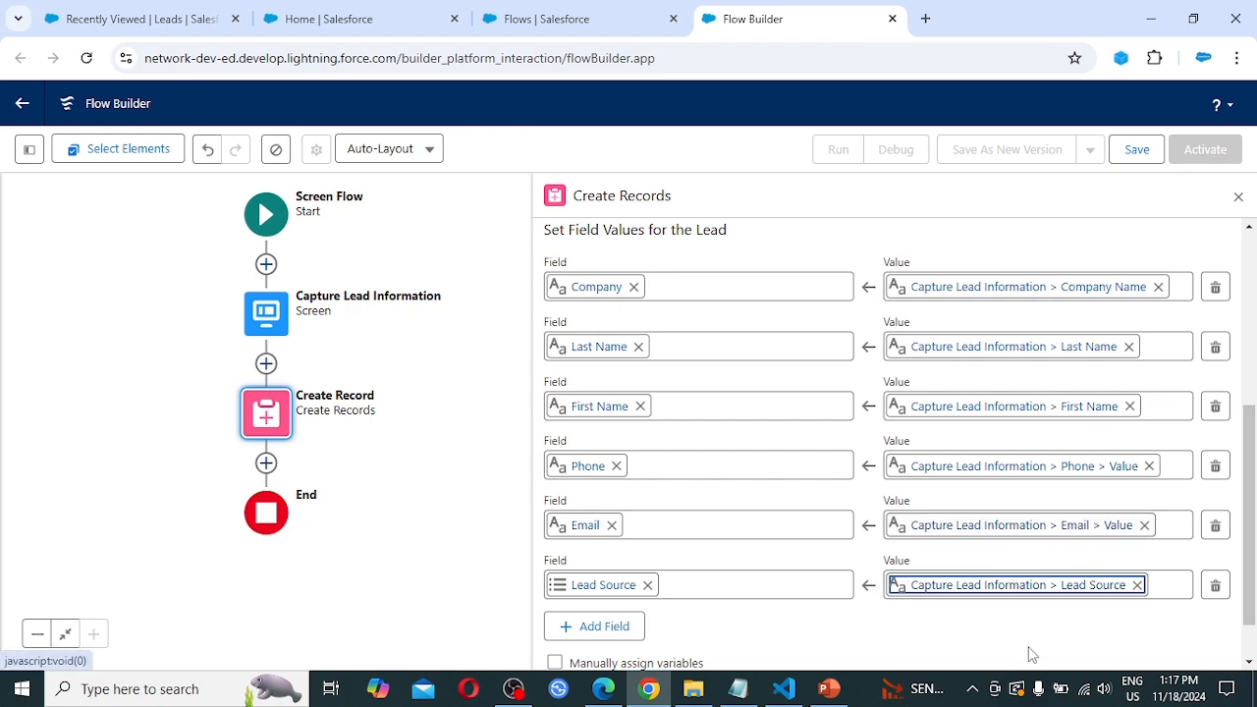
scroll(1060, 595, down, 1)
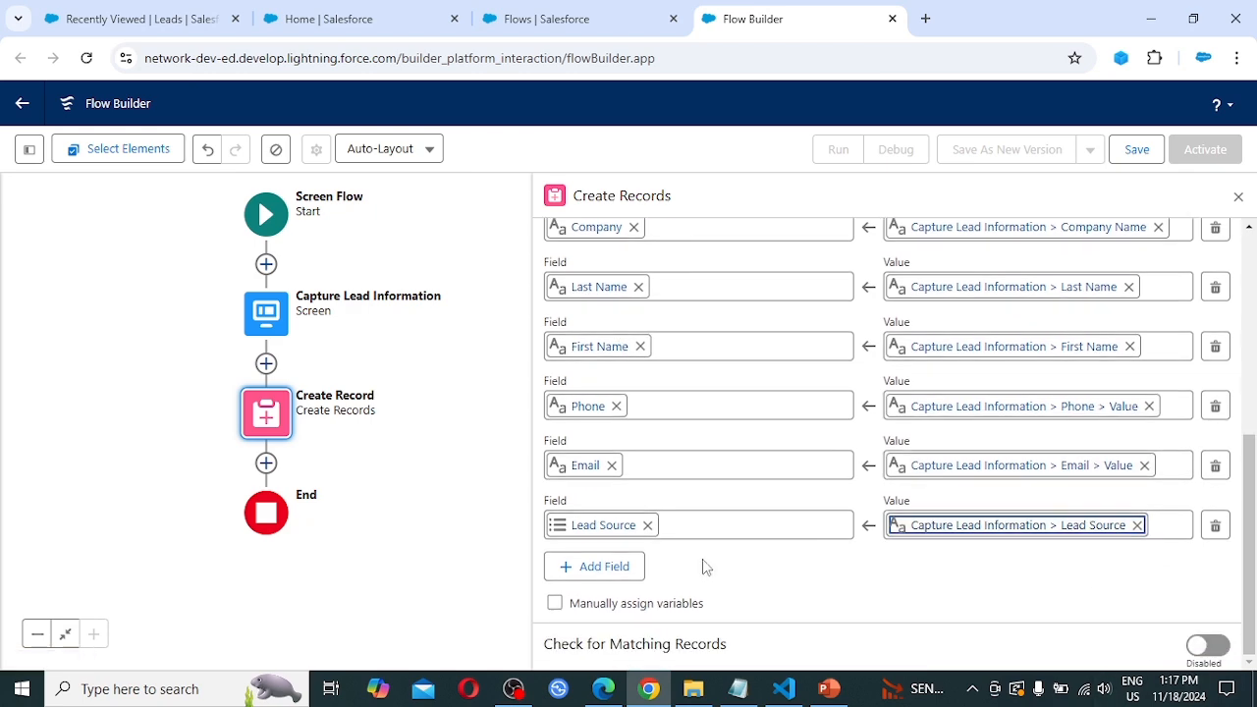
click(999, 615)
scroll(920, 499, up, 2)
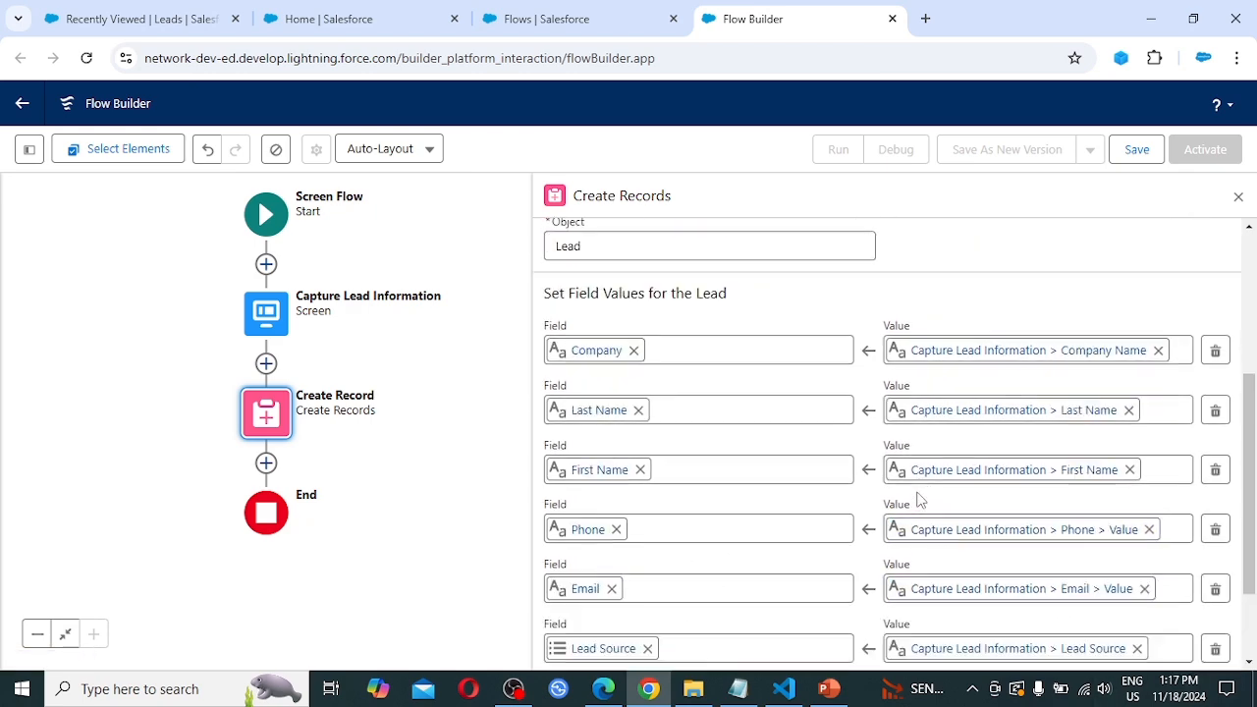
scroll(920, 500, up, 4)
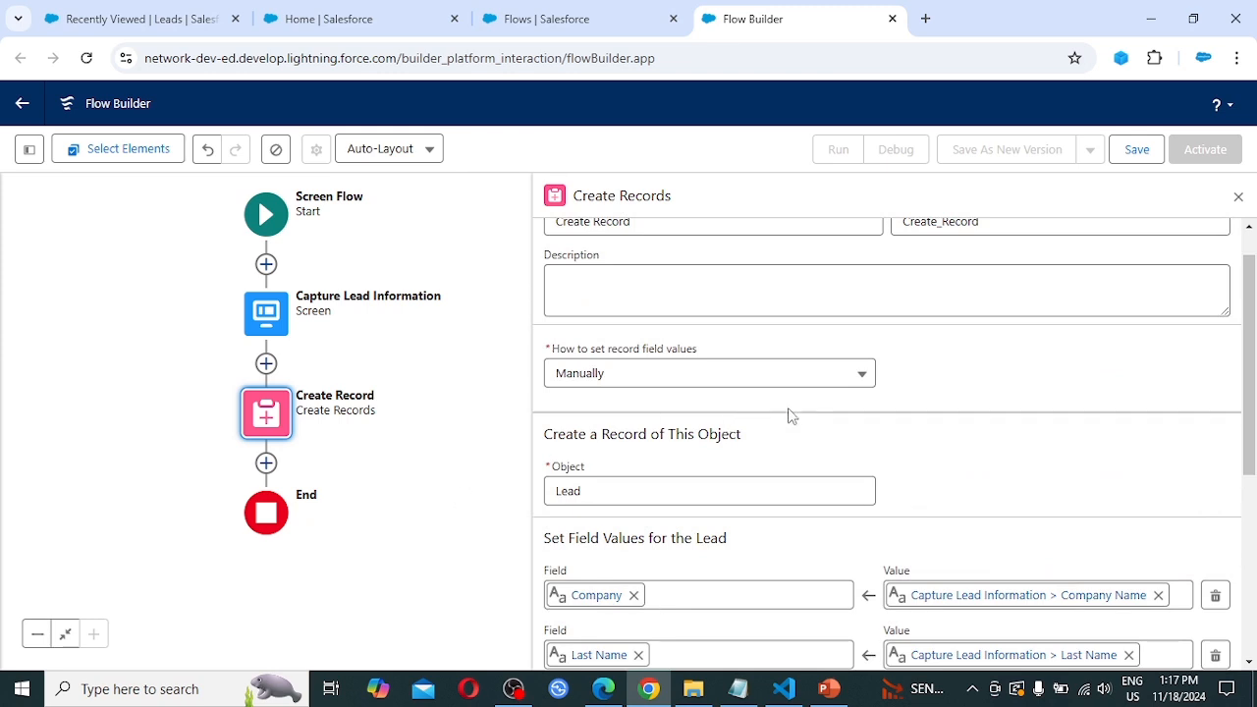
scroll(790, 417, up, 1)
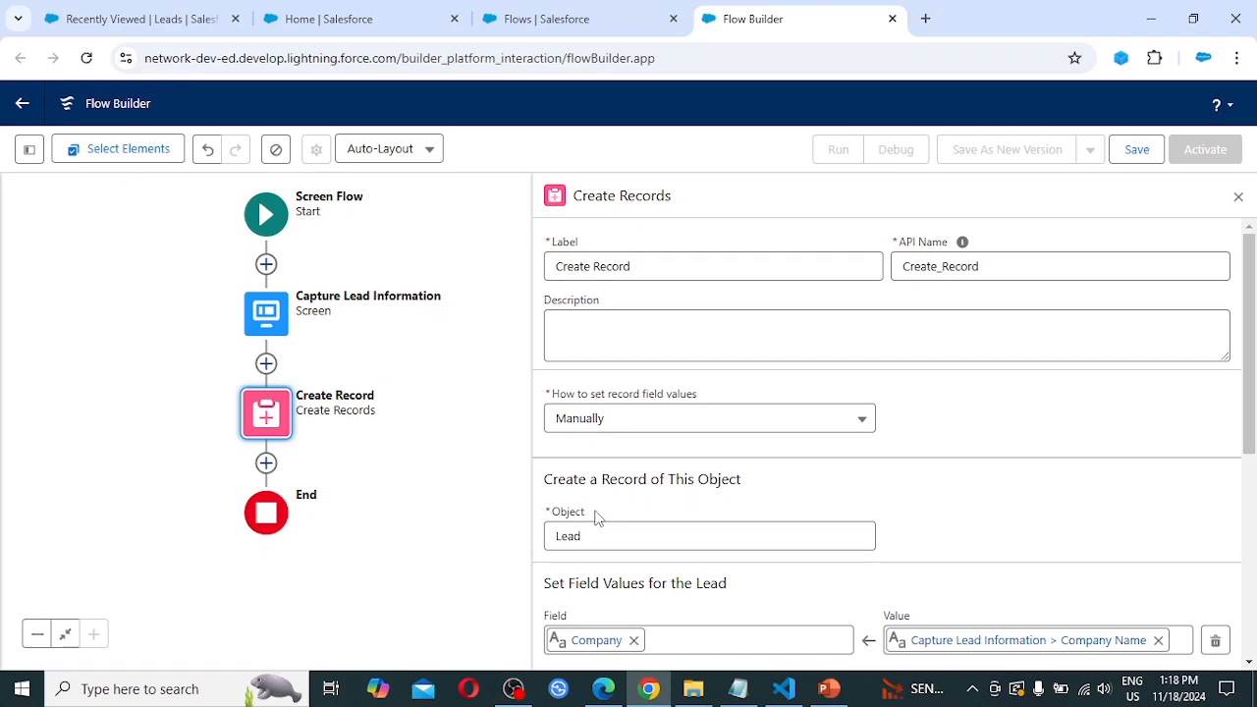
Add a screen after Create Record labelled 'Display Lead Info' (API name Display_Lead_Info)
click(266, 463)
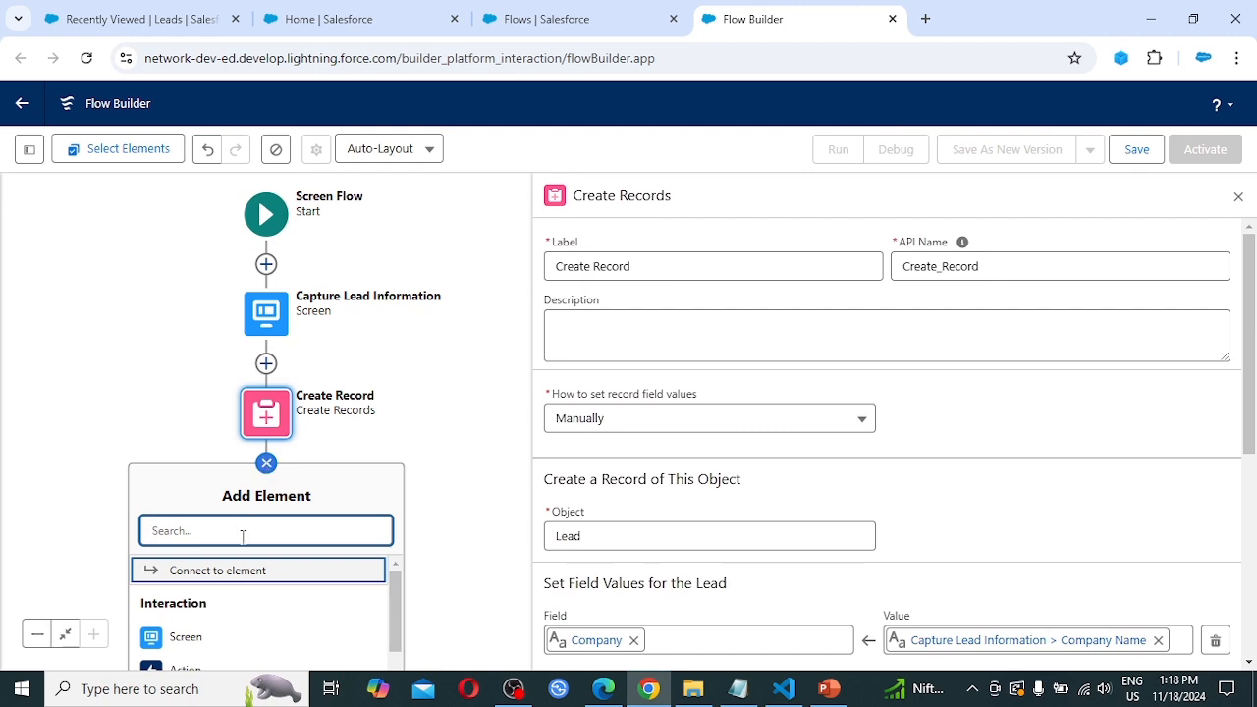
scroll(212, 610, down, 2)
scroll(212, 611, up, 3)
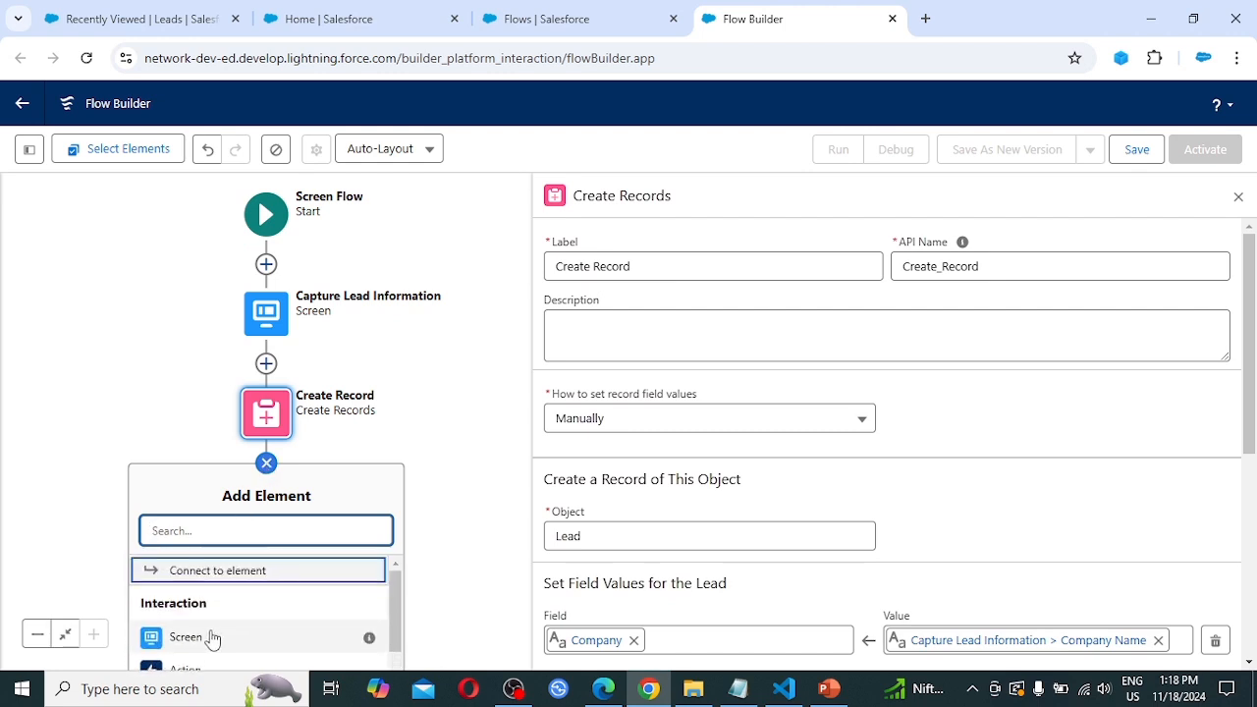
click(196, 637)
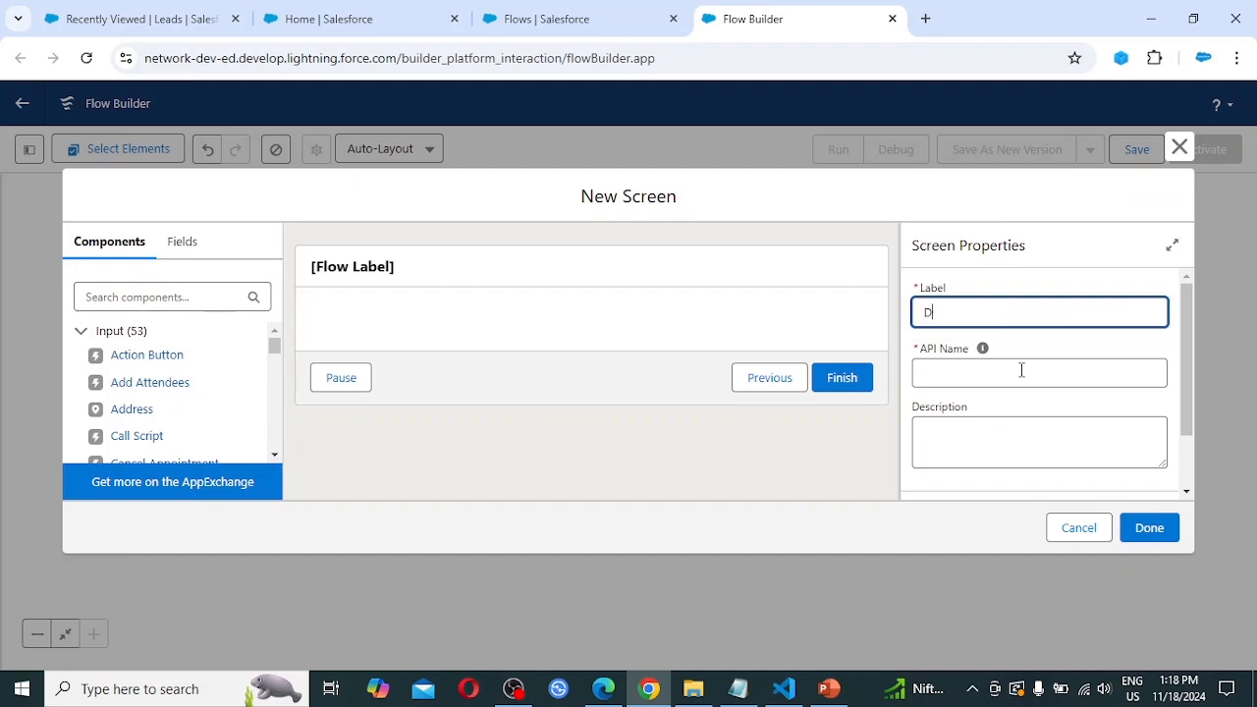
text(Display Lead Info)
key(Tab)
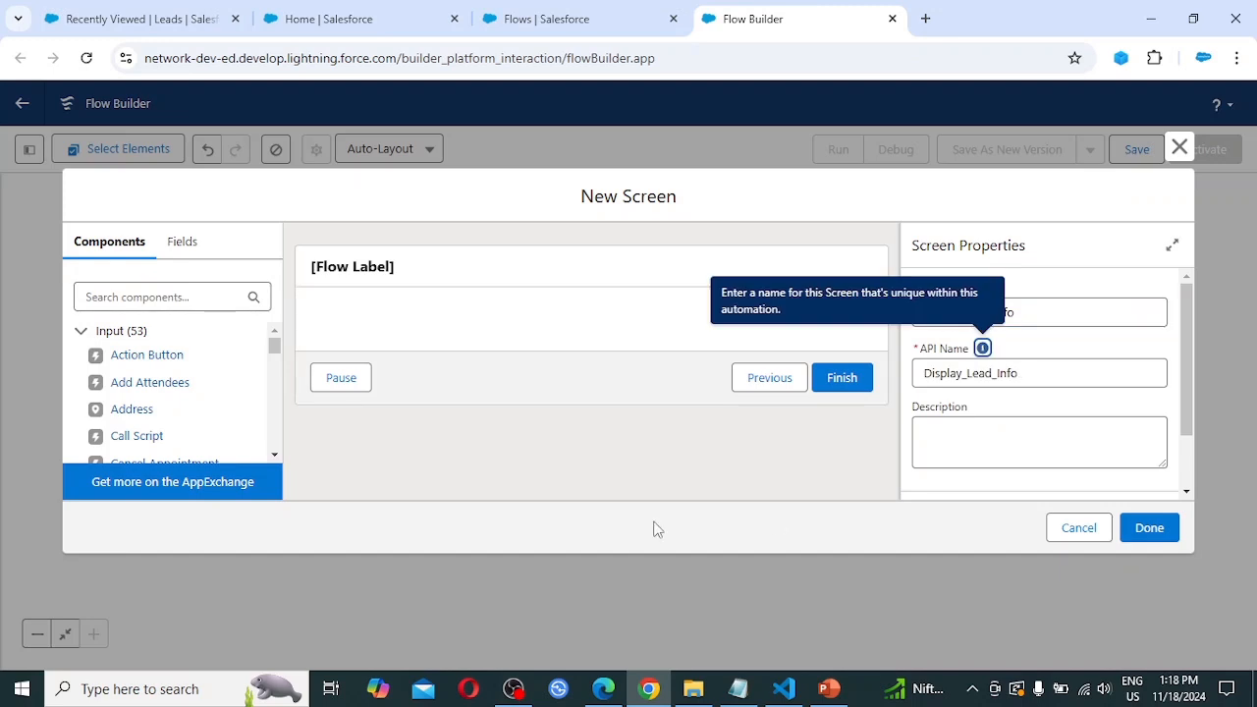
scroll(993, 471, down, 2)
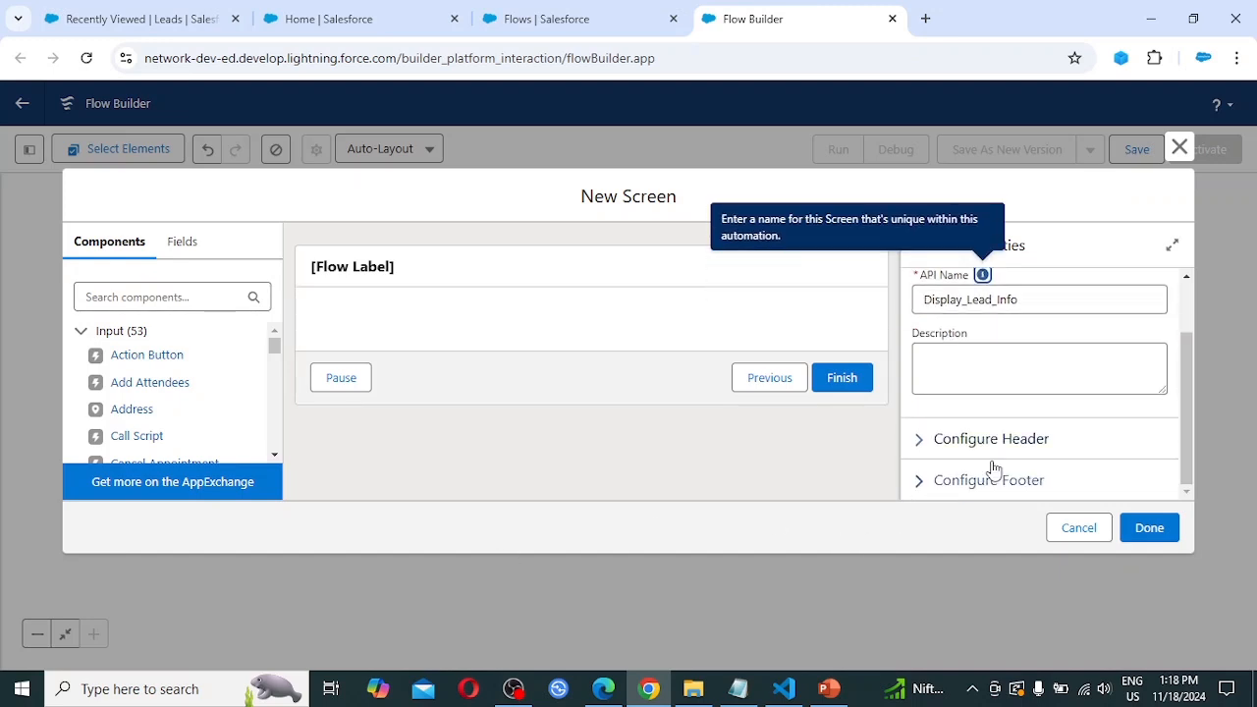
scroll(940, 439, up, 2)
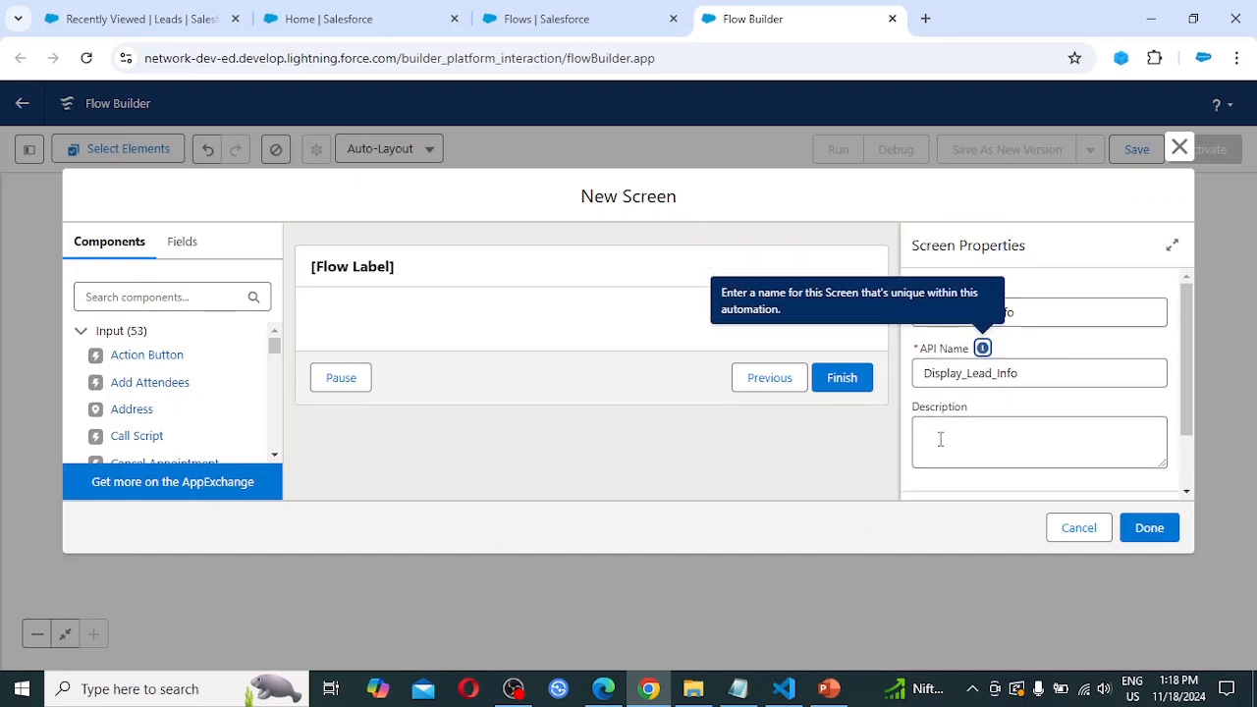
click(471, 327)
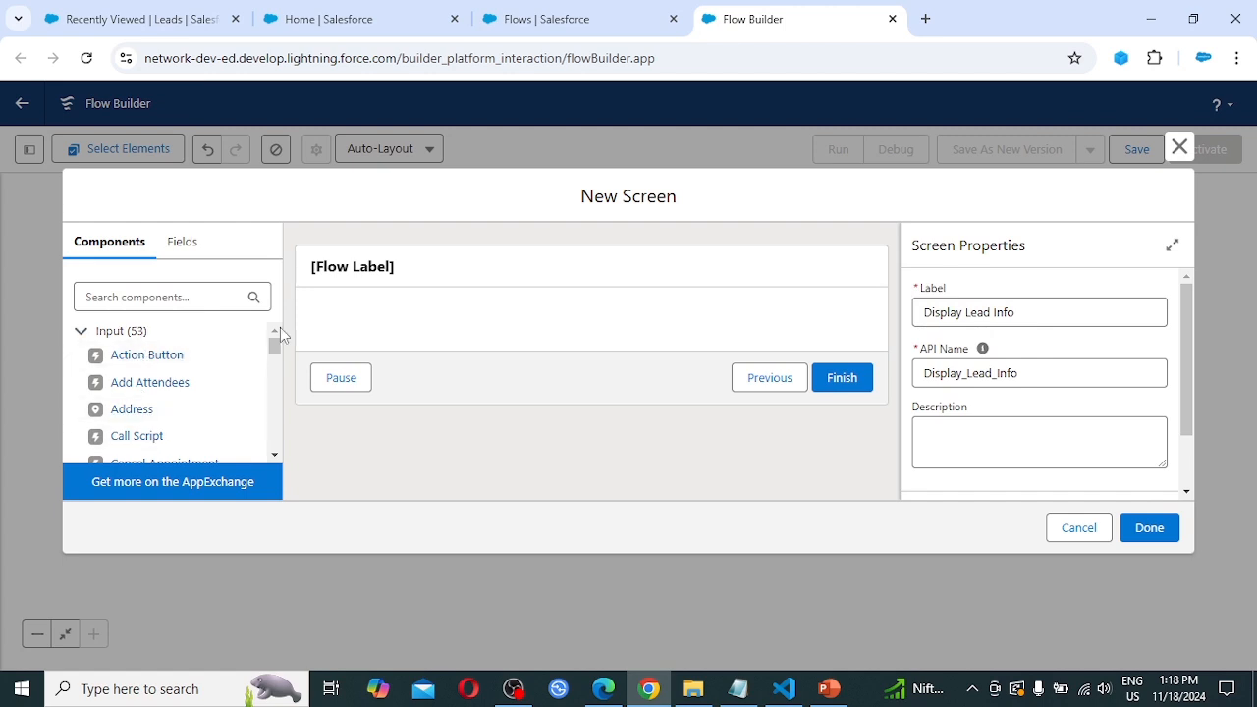
click(156, 298)
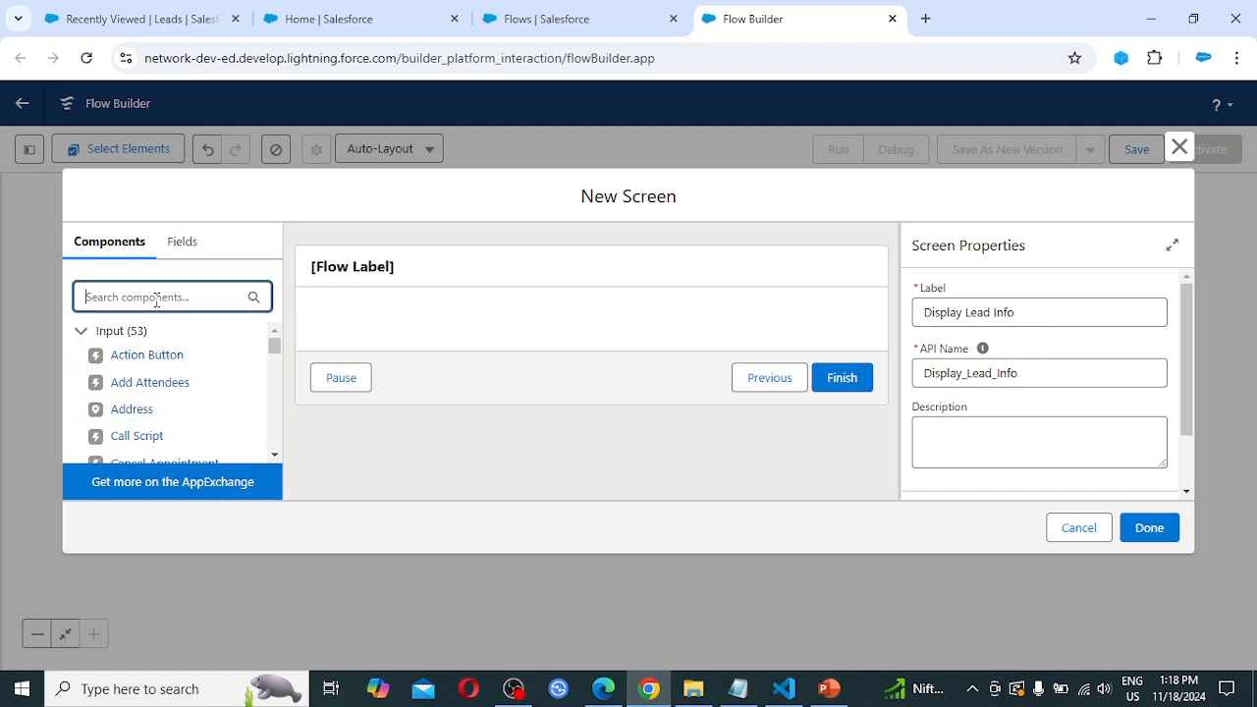
Place a Display Text component on the screen and name it Display_Info
text(dis)
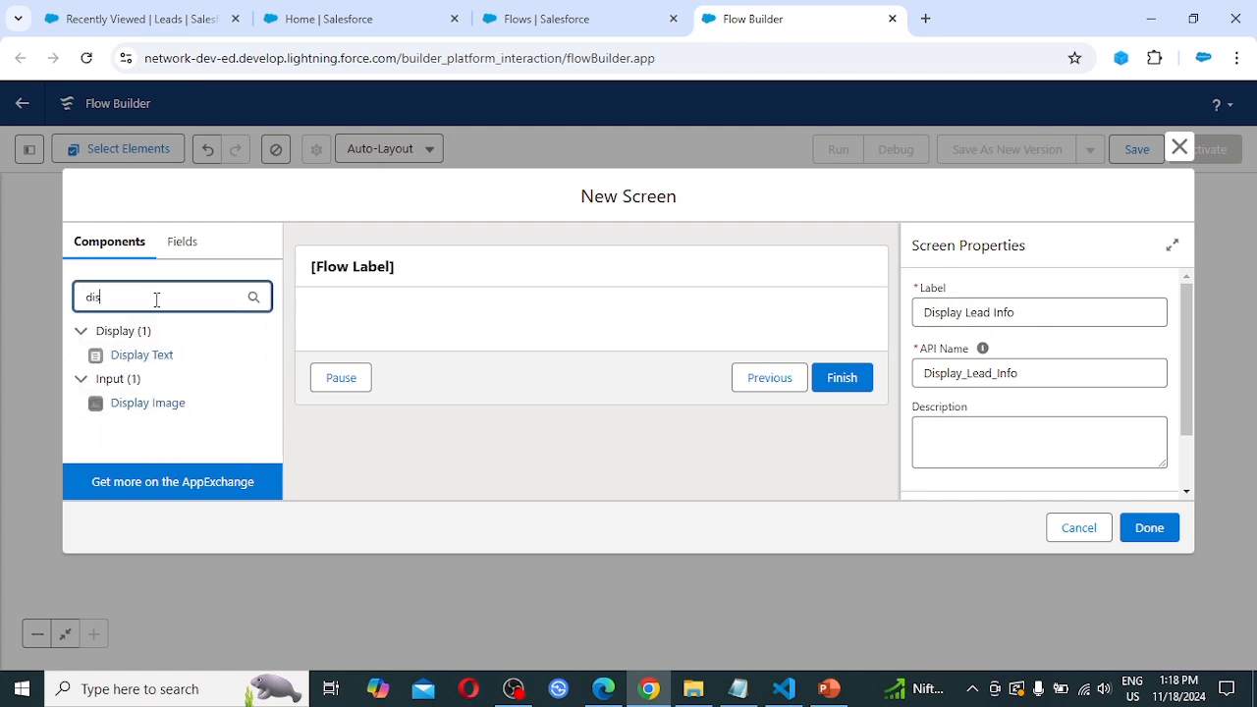
text(play)
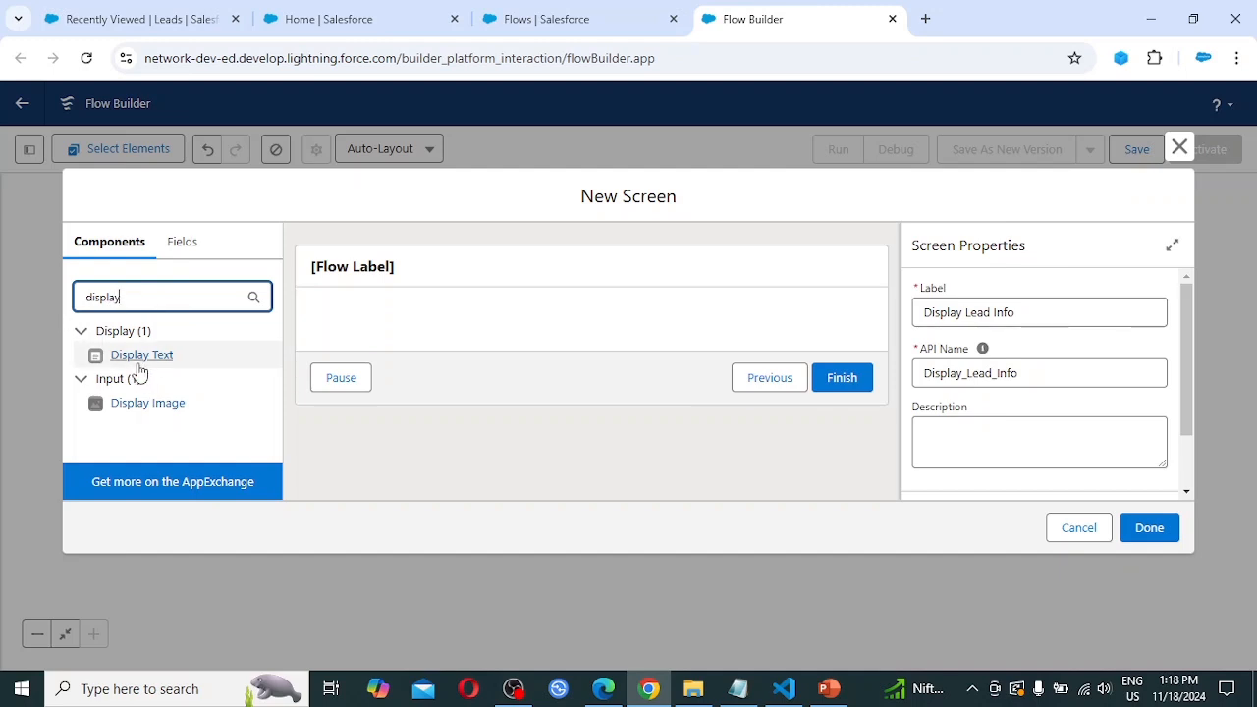
drag(142, 361, 379, 328)
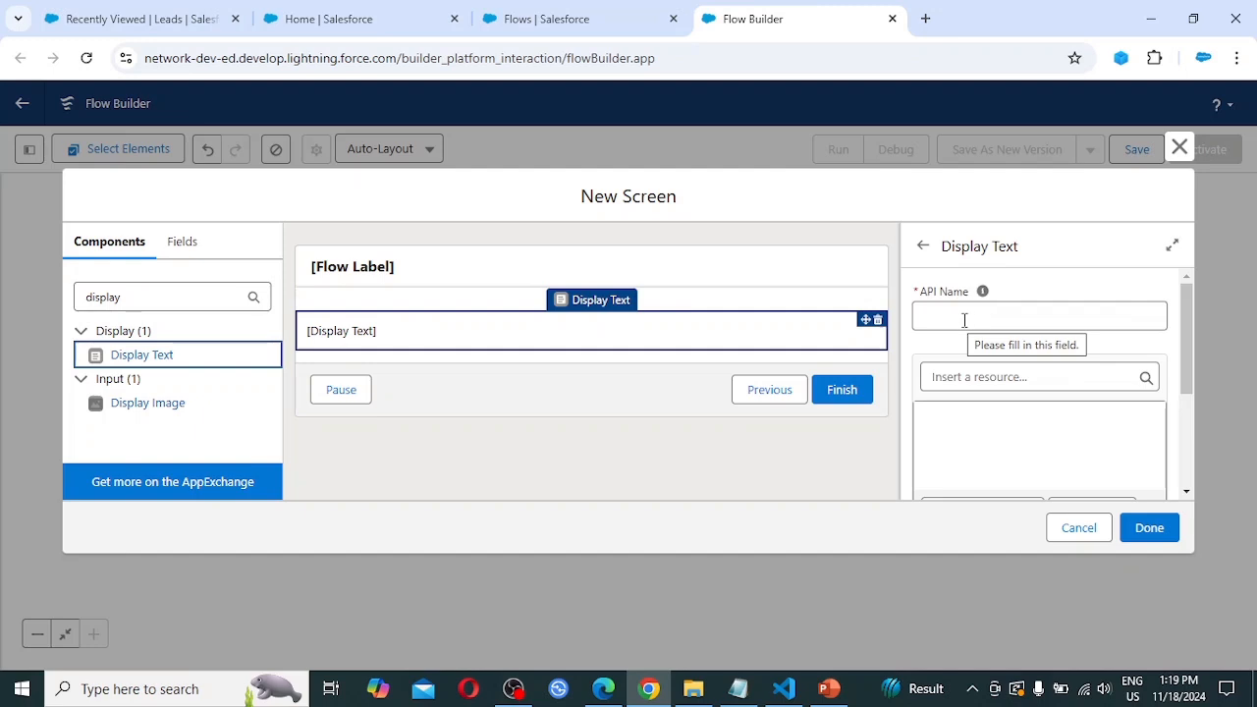
click(962, 317)
text(Dis)
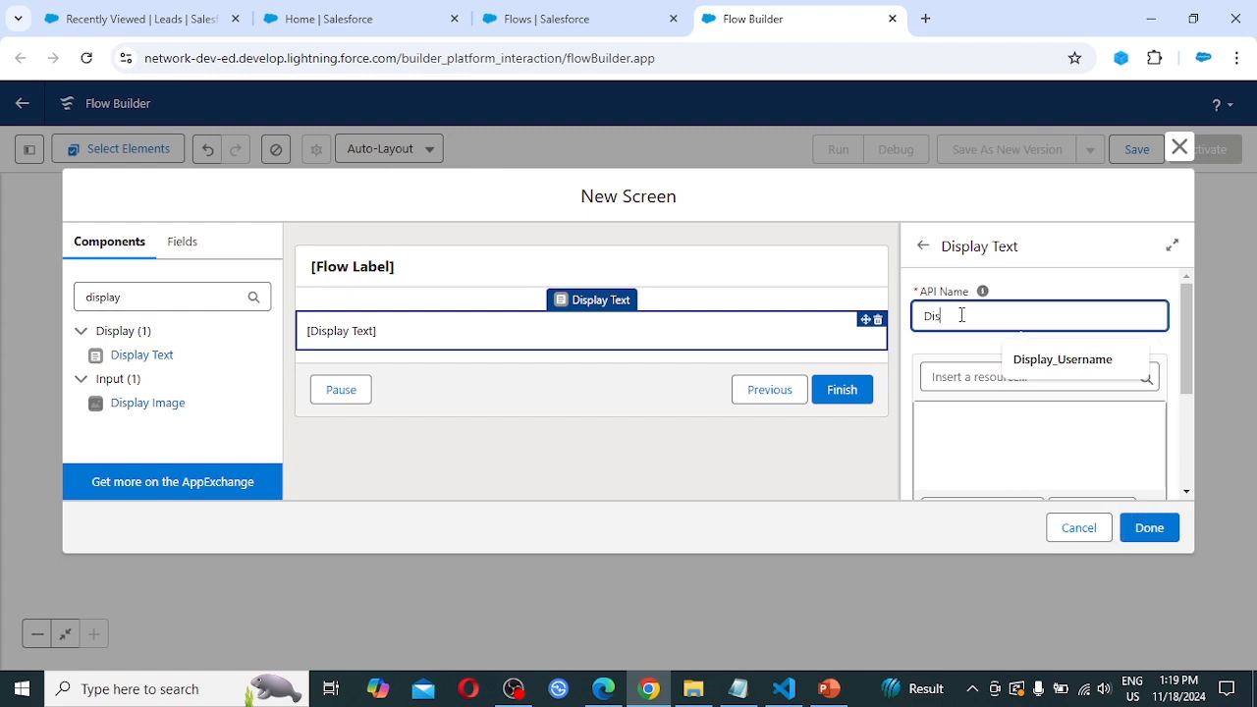
text(play)
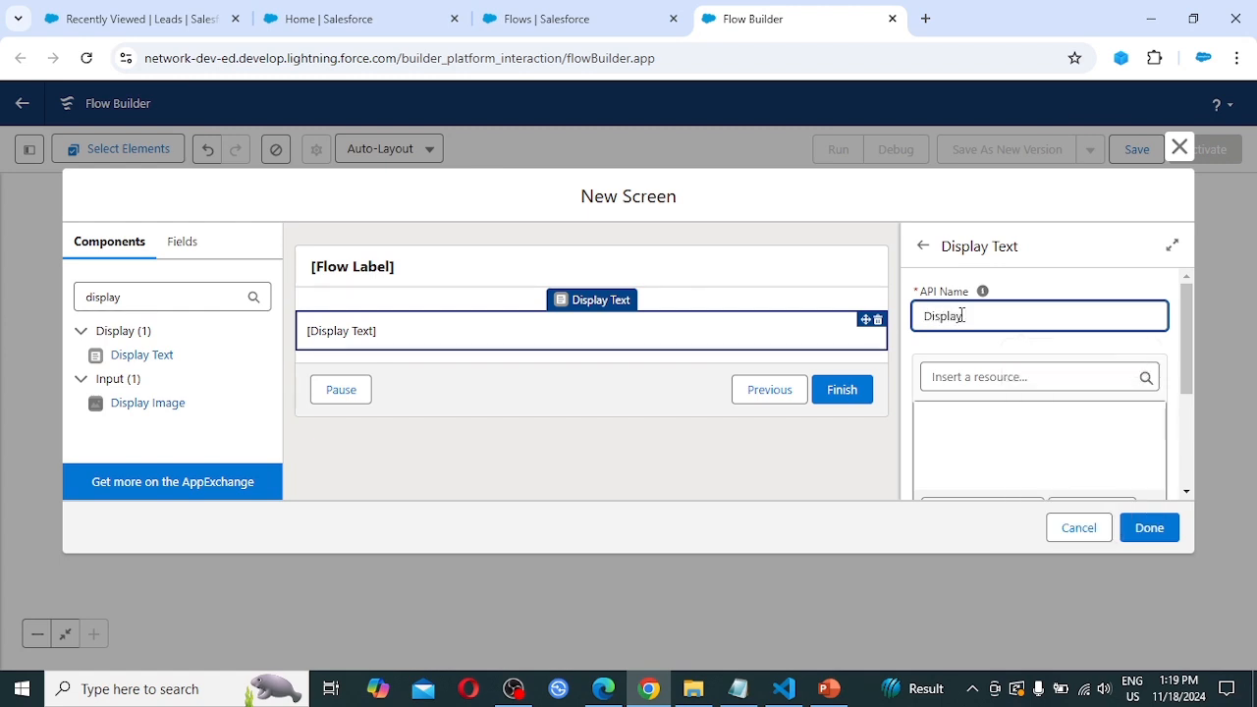
text(Info)
click(982, 418)
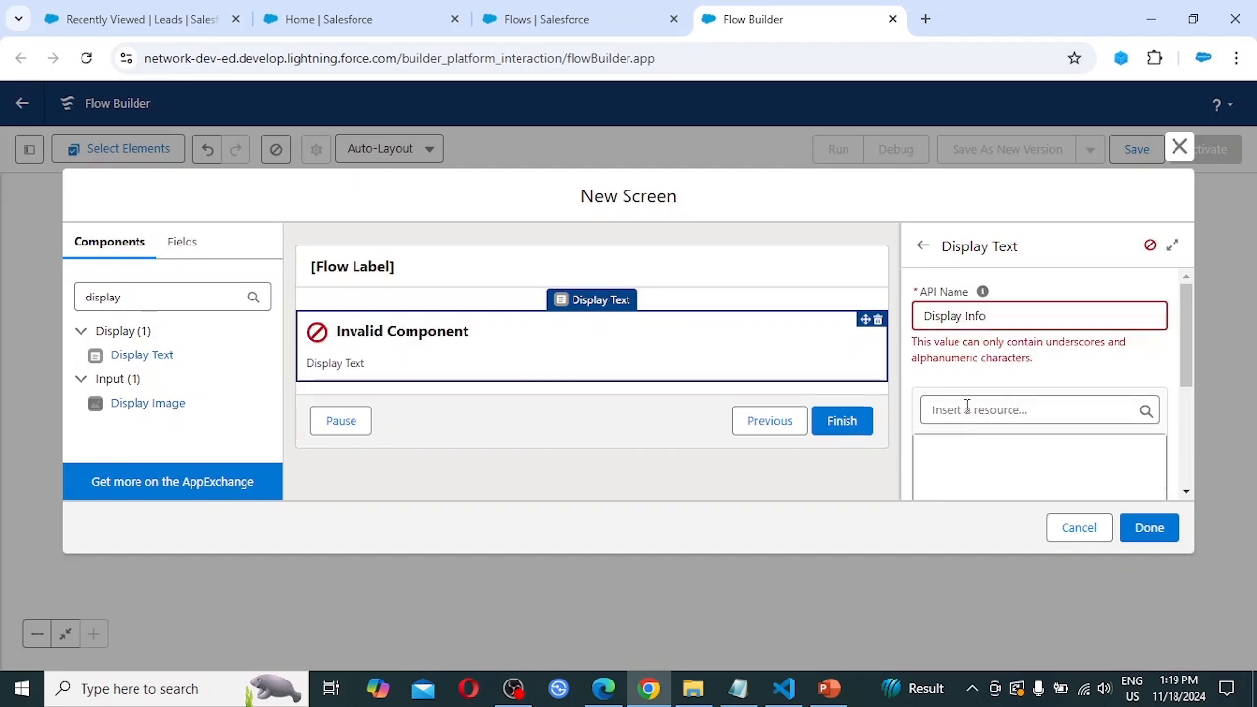
click(967, 315)
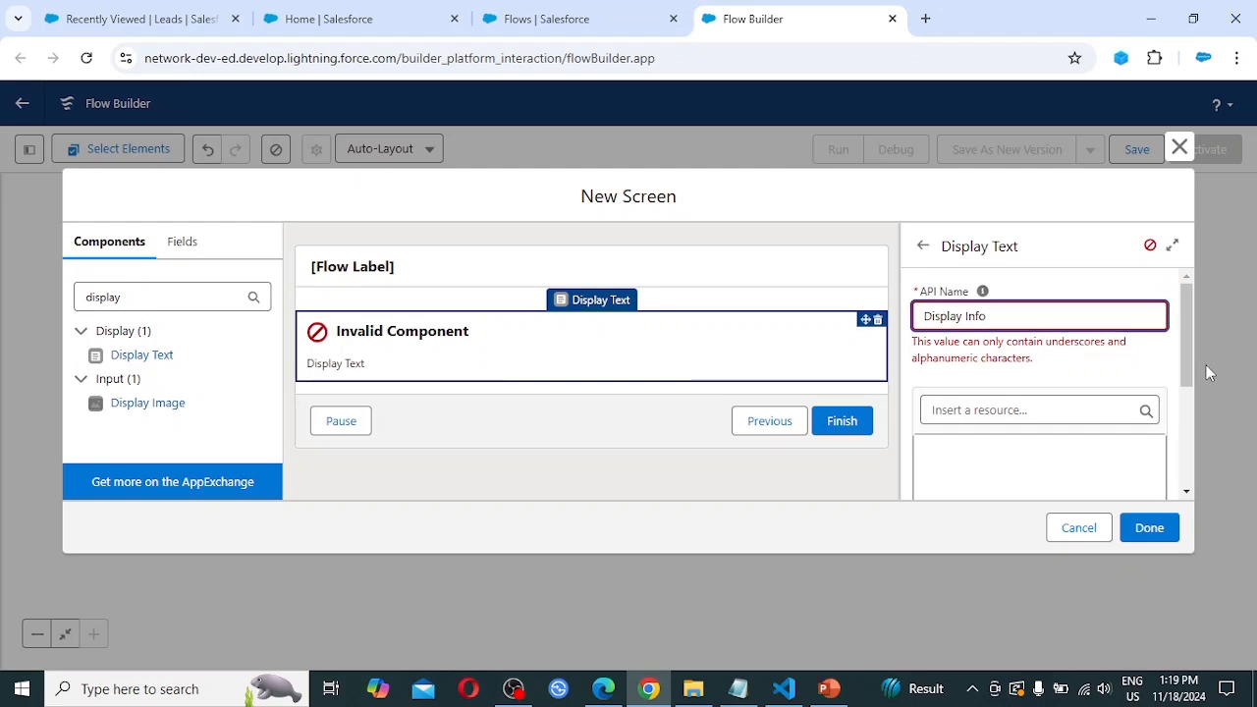
key(BackSpace)
text(_)
click(1040, 462)
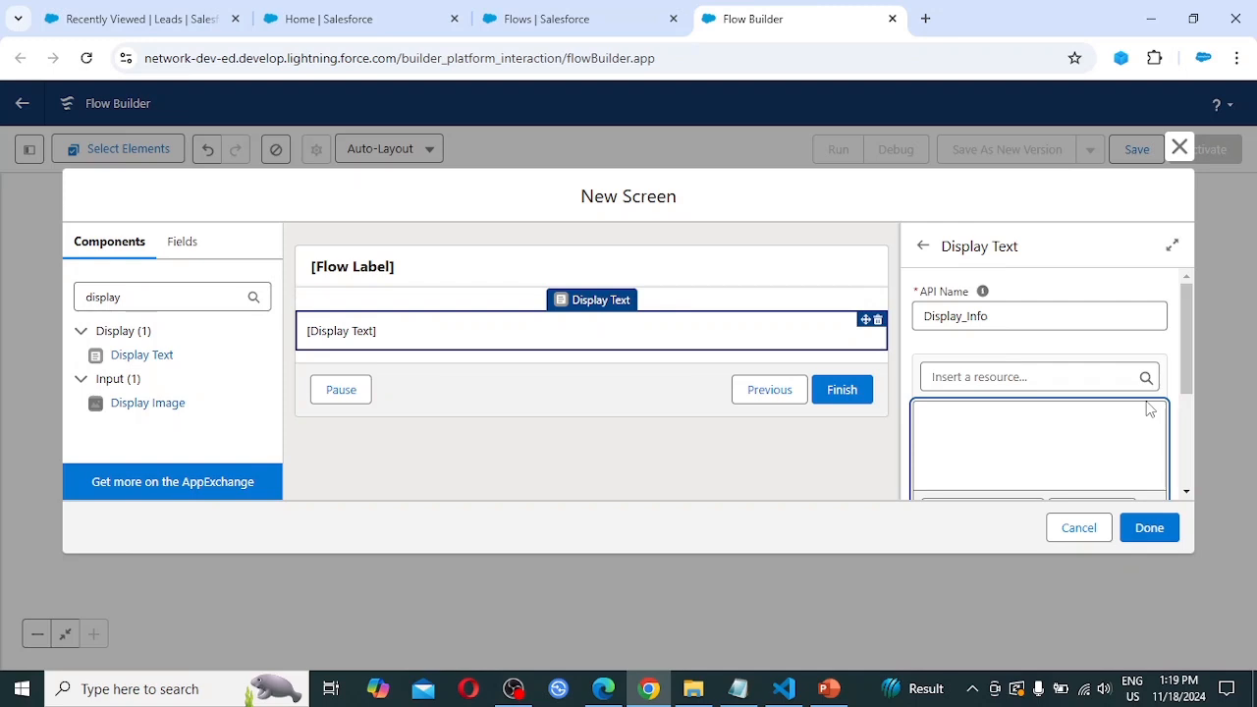
Enter 'The new Lead has been created successfully!' and format it bold
text(The new Lead )
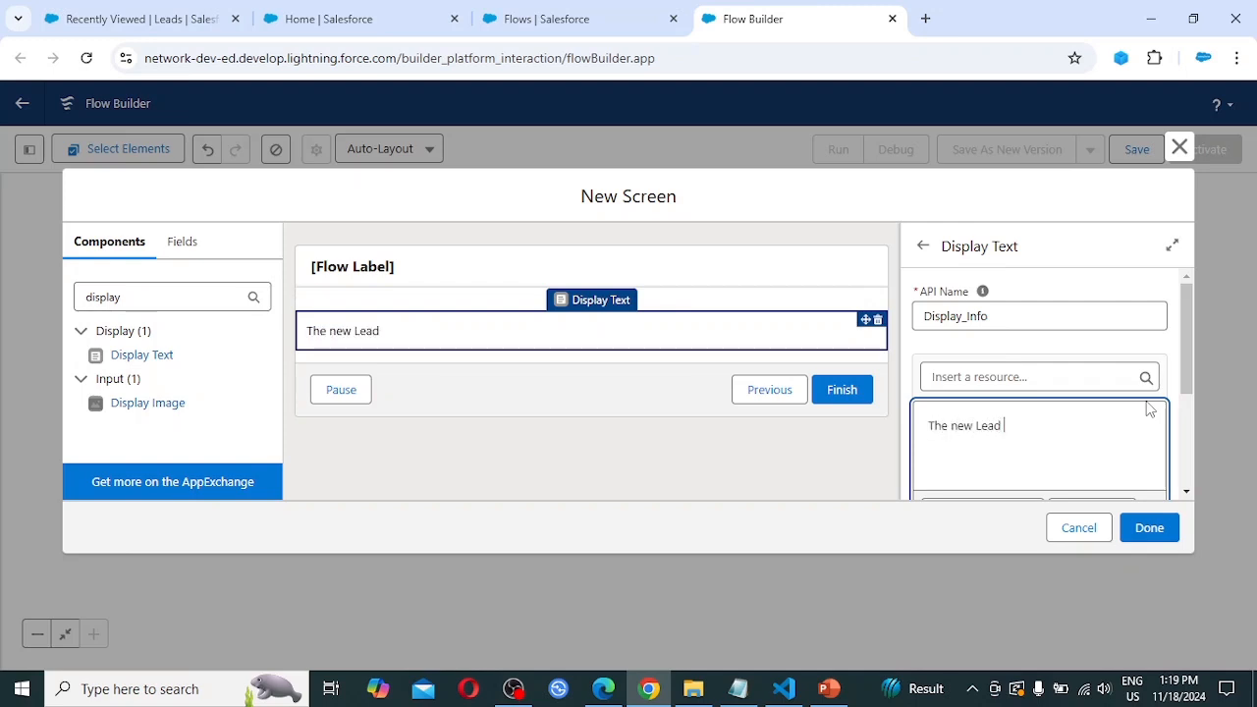
text(has )
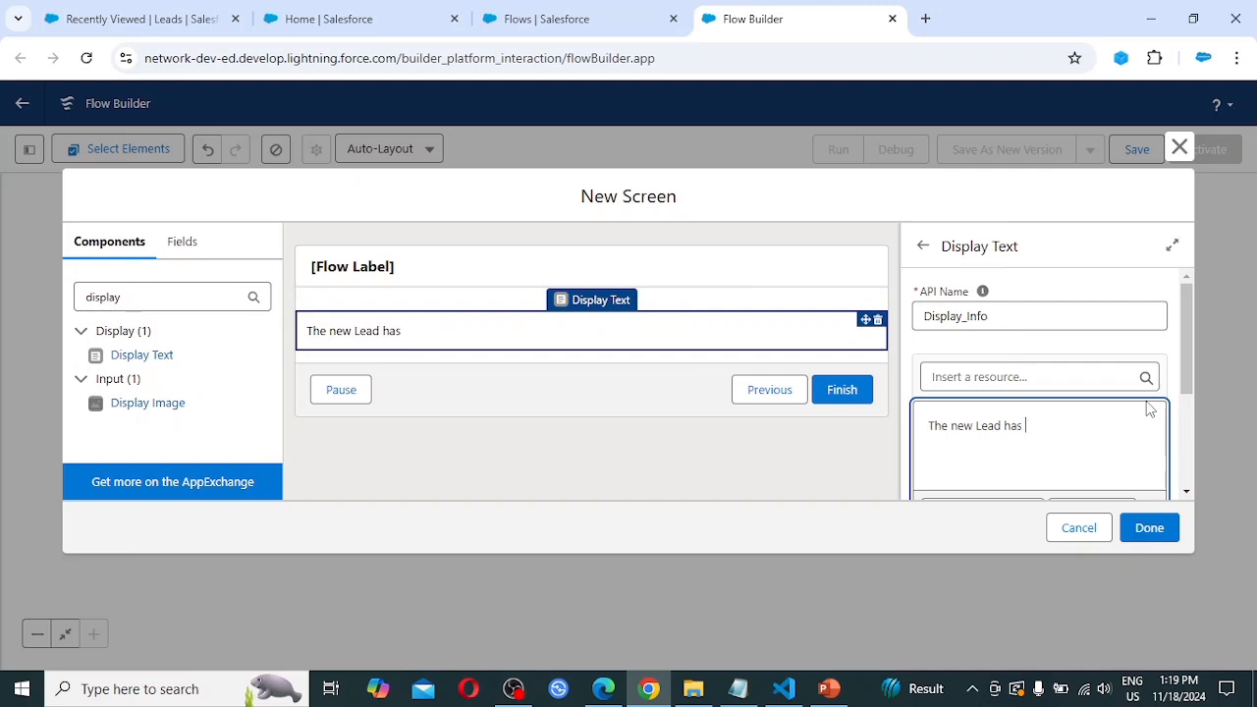
text(been created su)
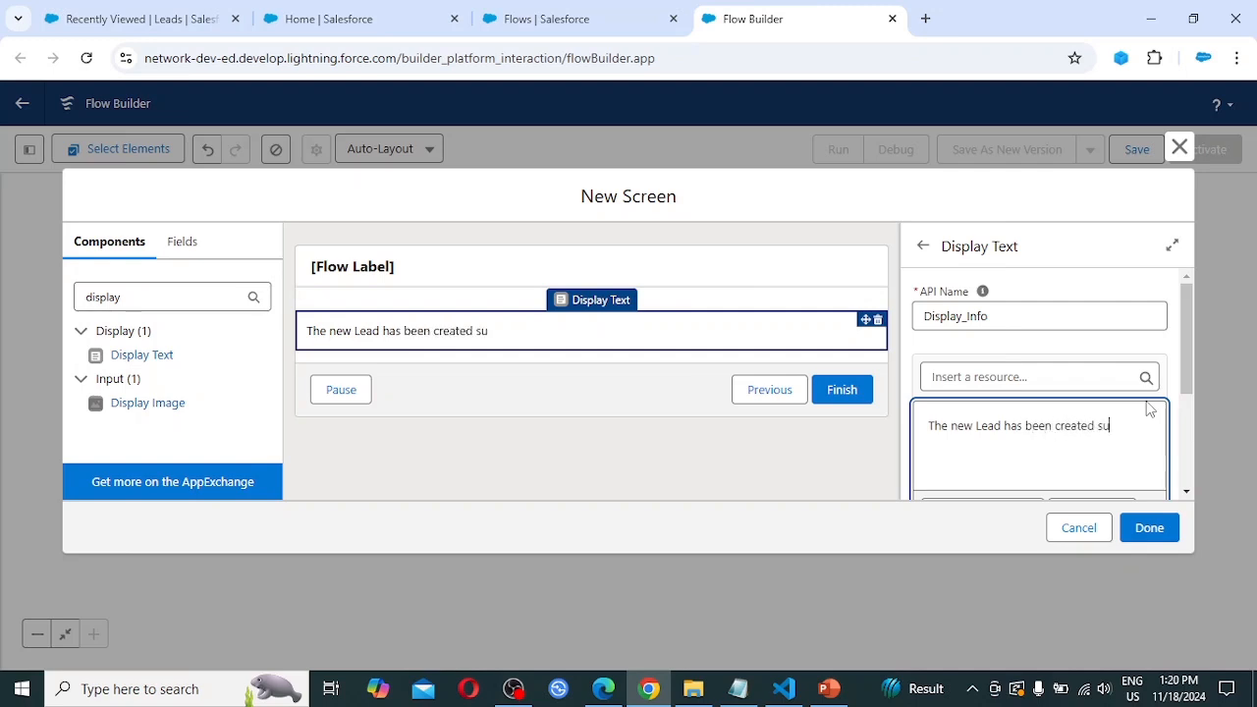
text(ccessfully!)
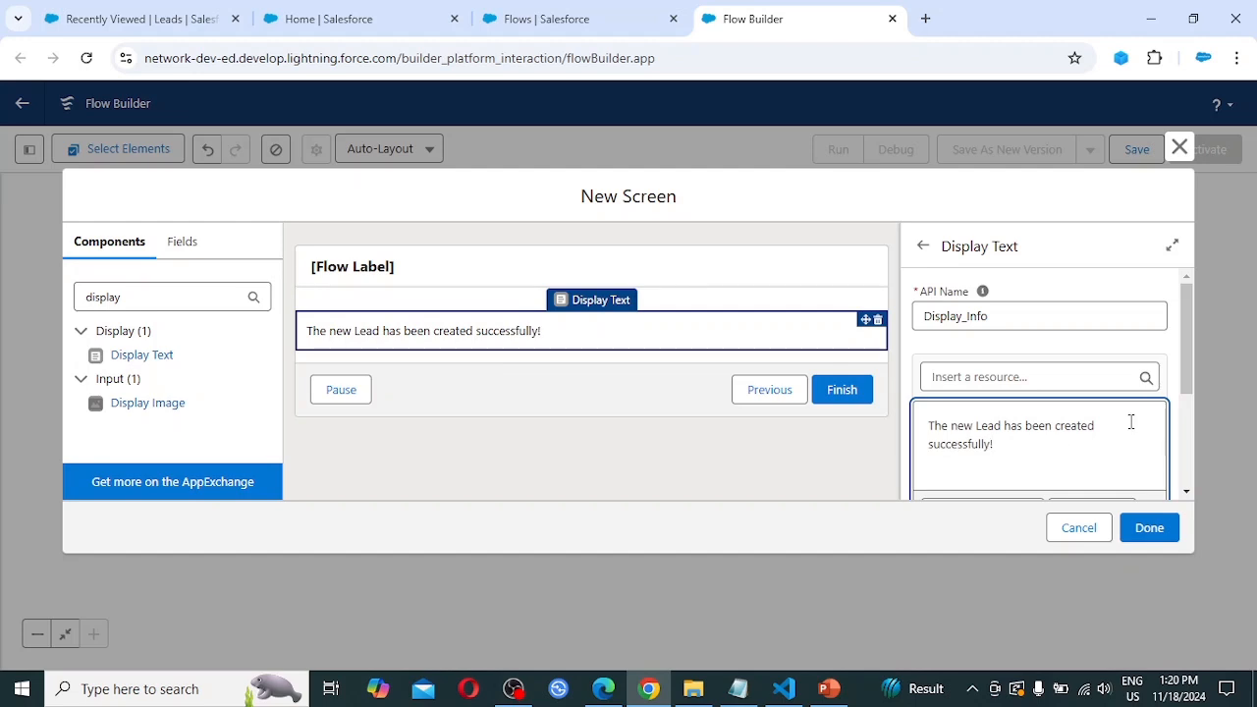
drag(992, 448, 913, 432)
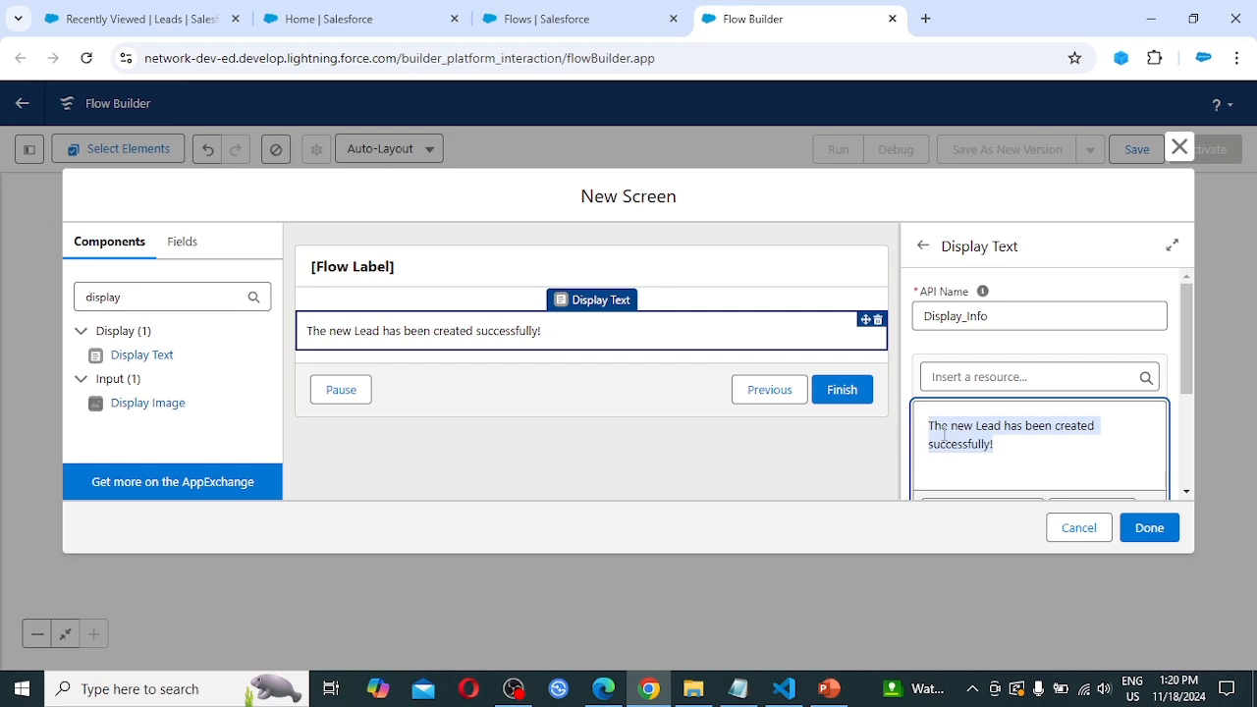
scroll(942, 432, down, 1)
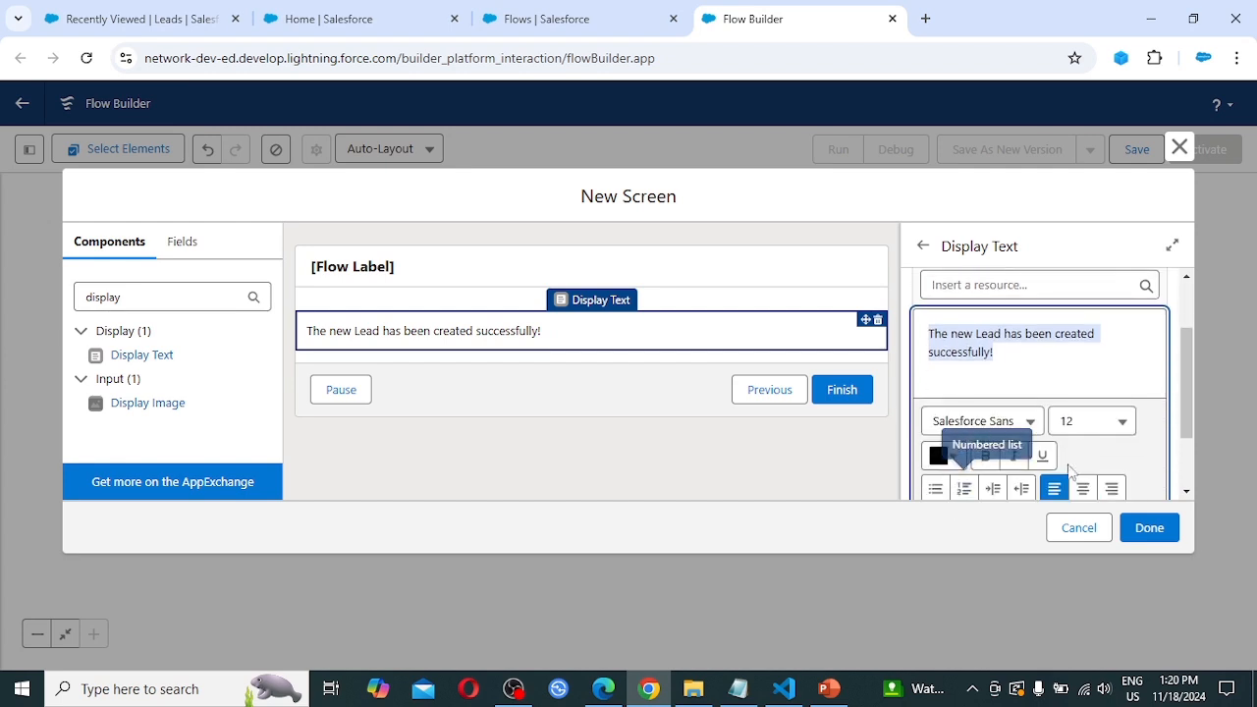
scroll(1021, 451, down, 1)
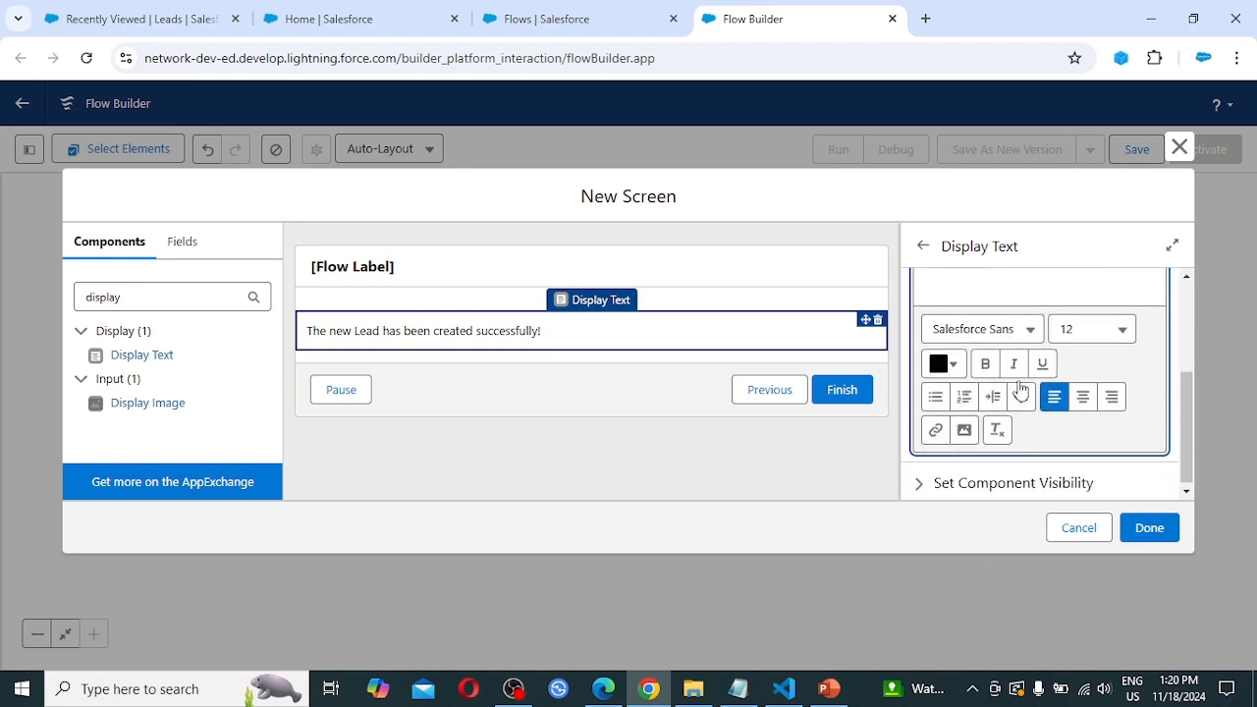
click(986, 365)
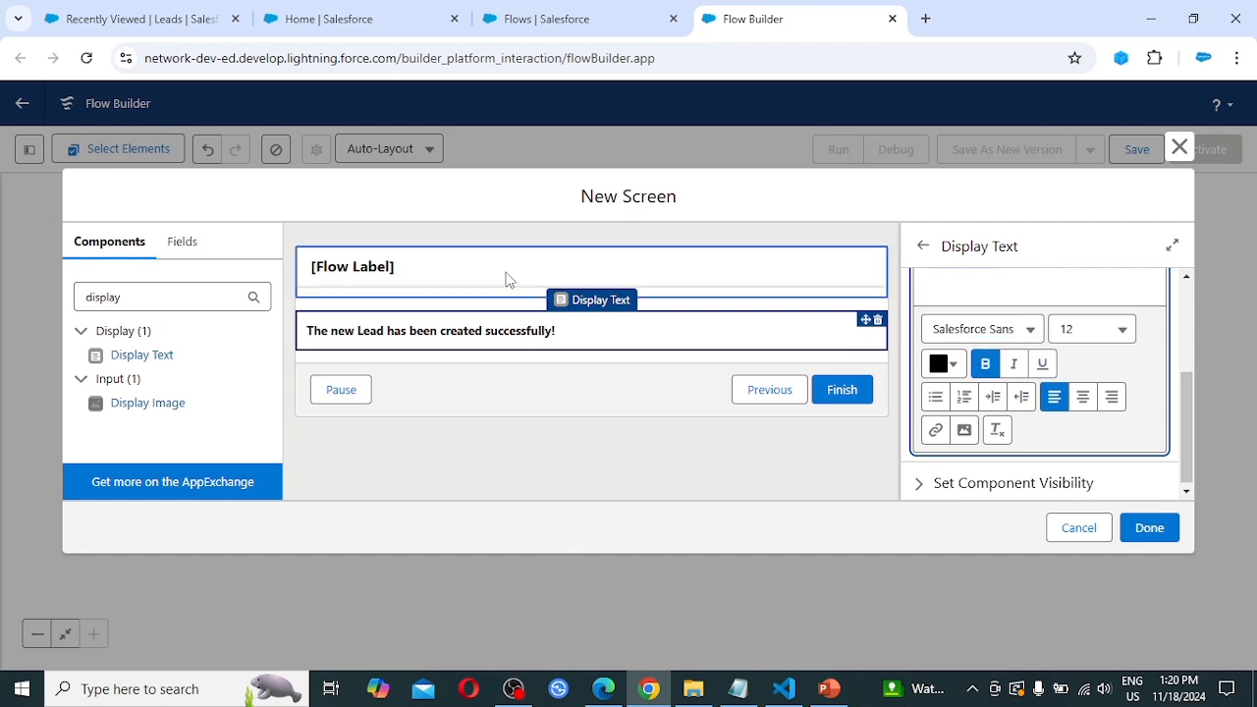
scroll(972, 349, up, 1)
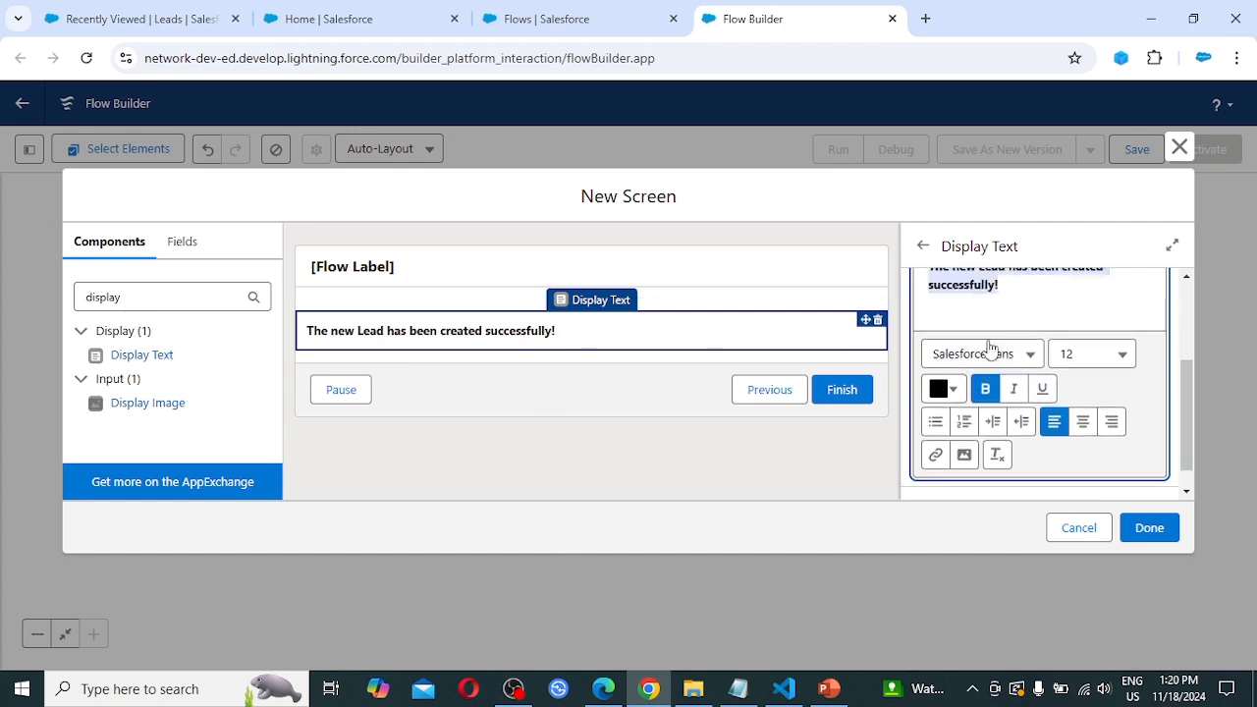
click(1069, 365)
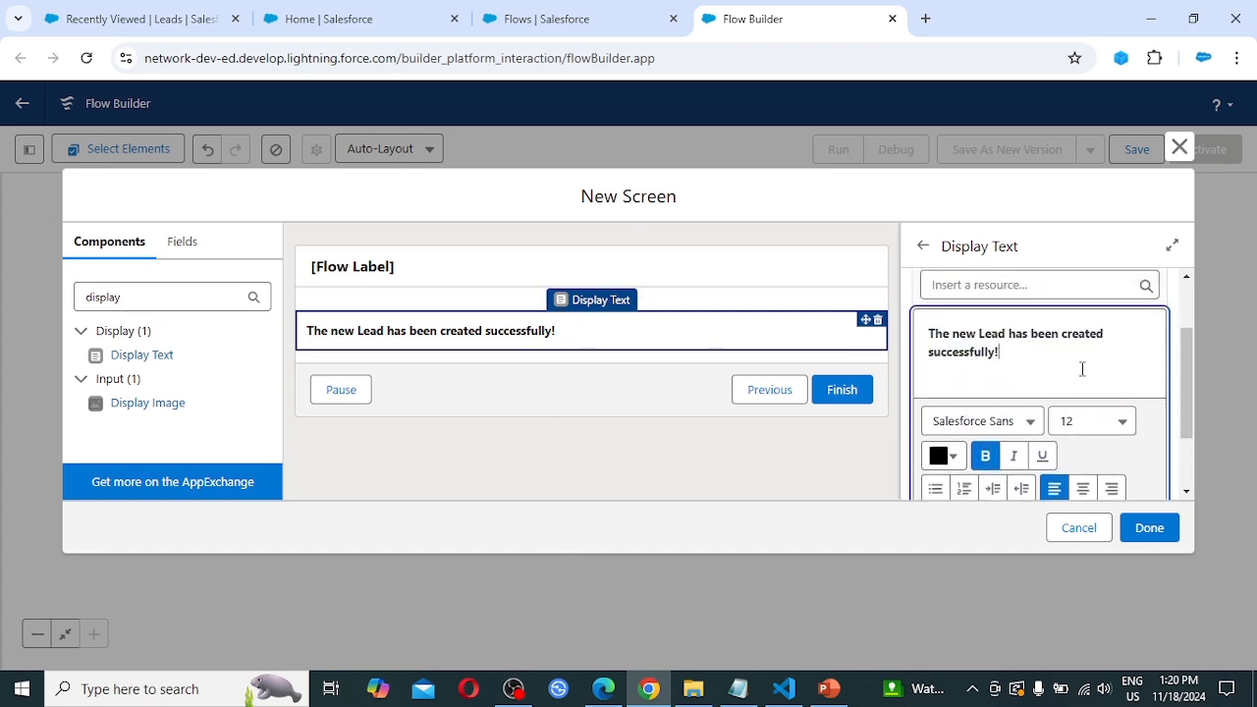
key(Return)
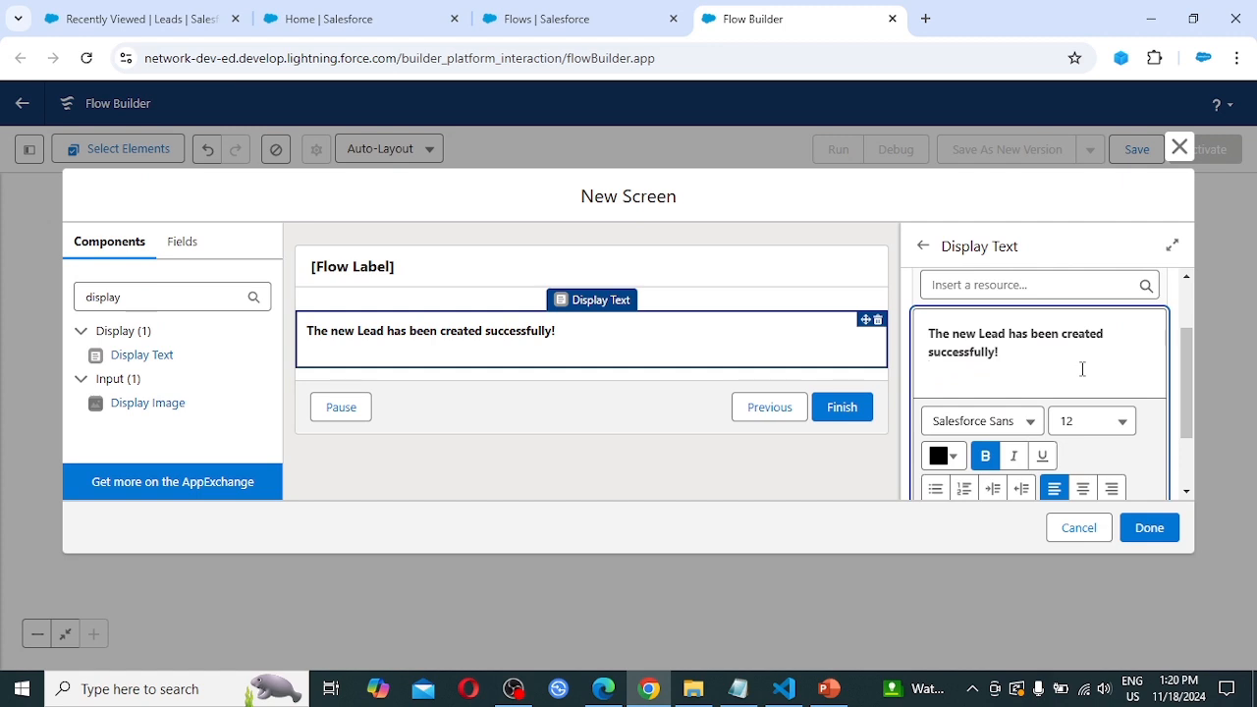
Add 'First Name:', 'Last Name' and 'Company Name' label lines below the message
key(Return)
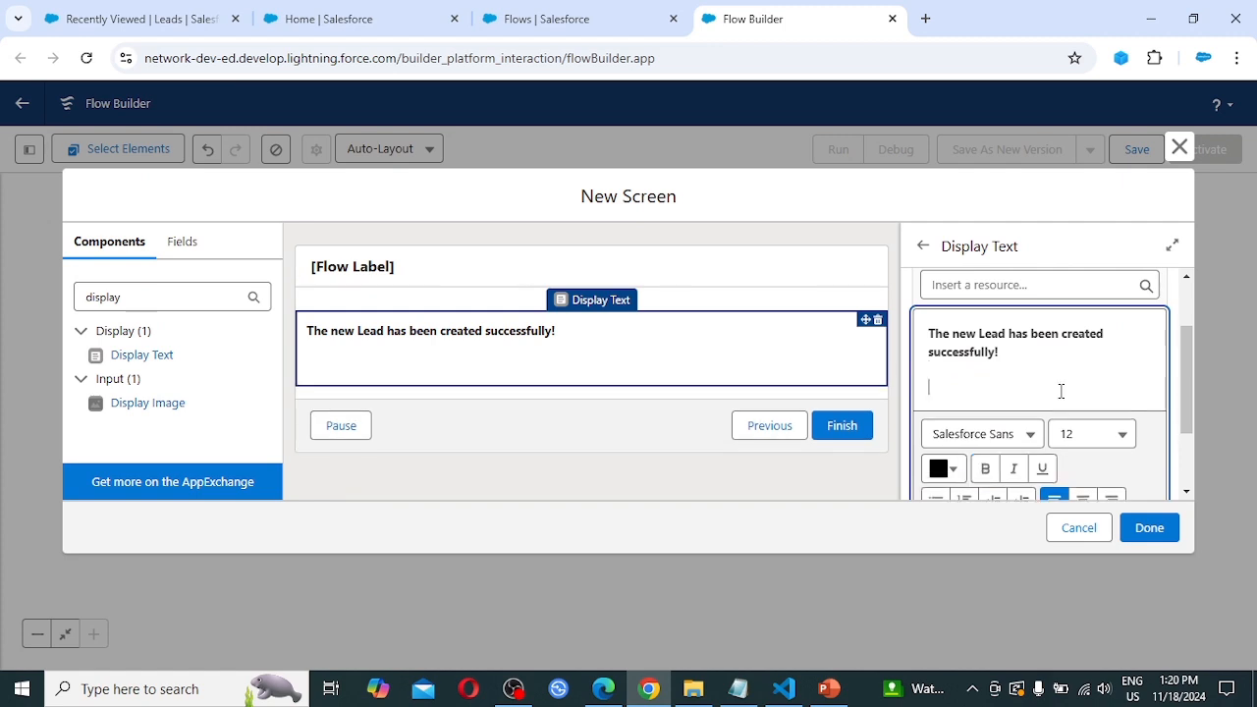
text(First Name)
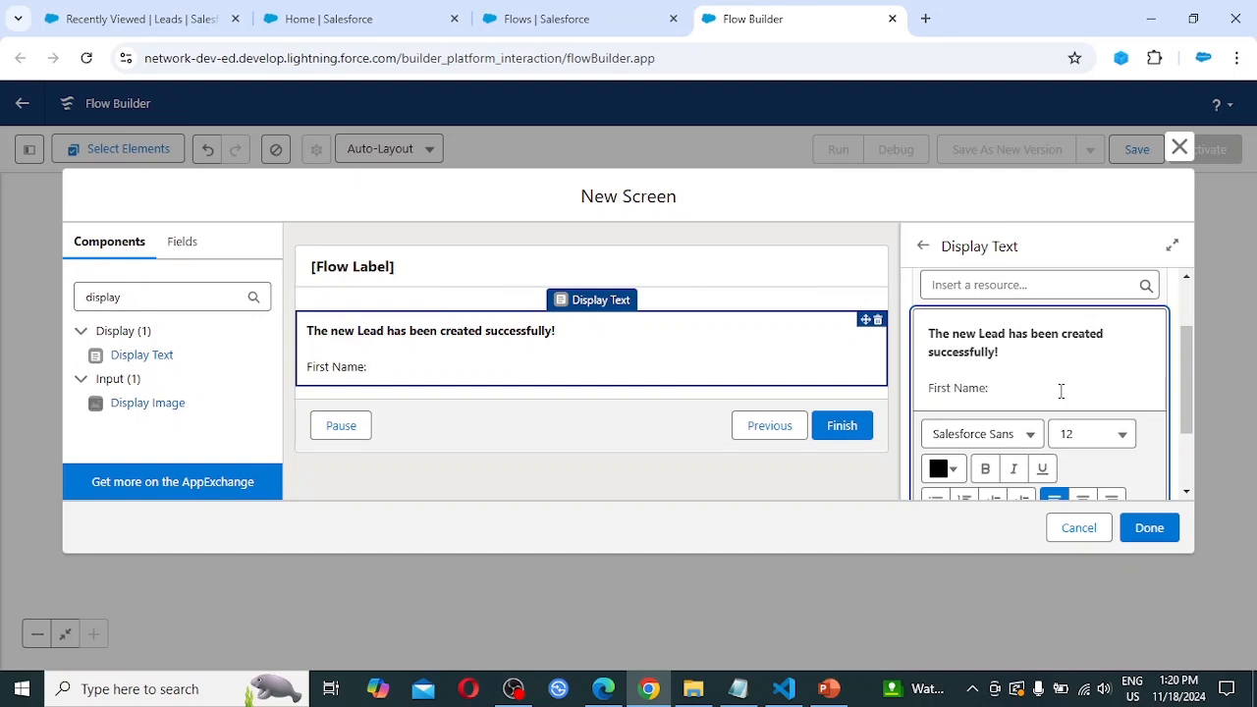
text(:)
key(Return)
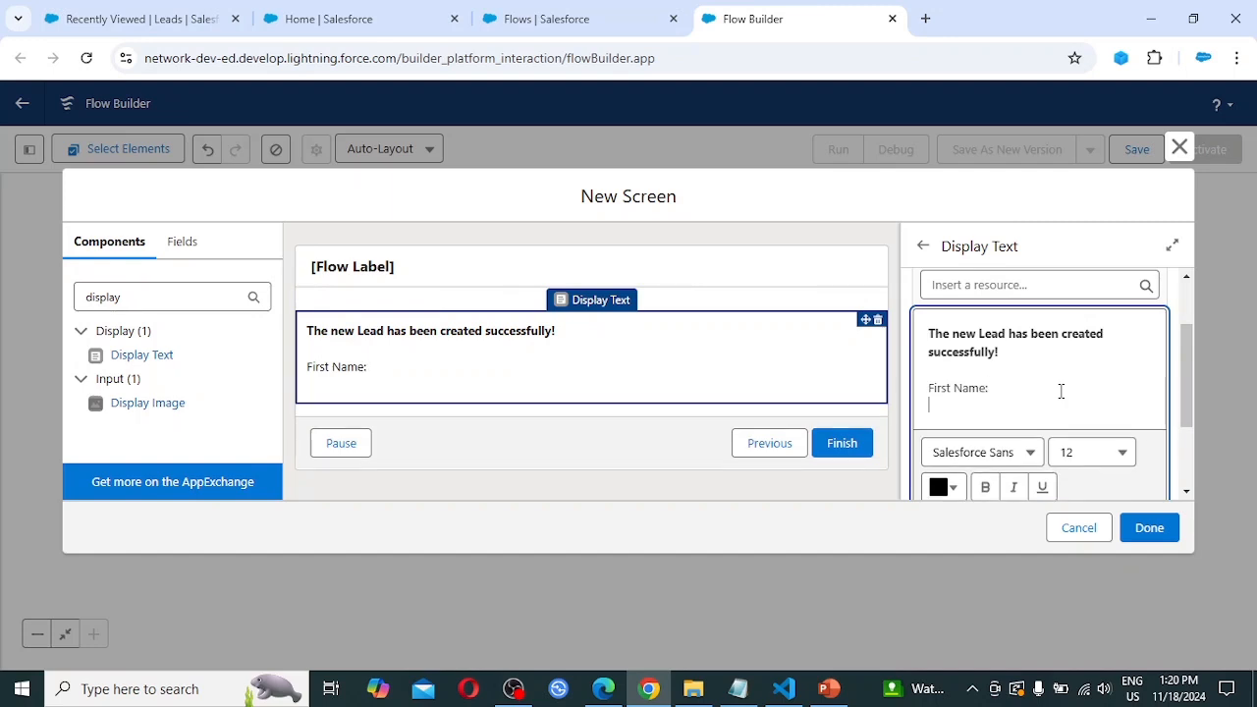
text(Last Name:)
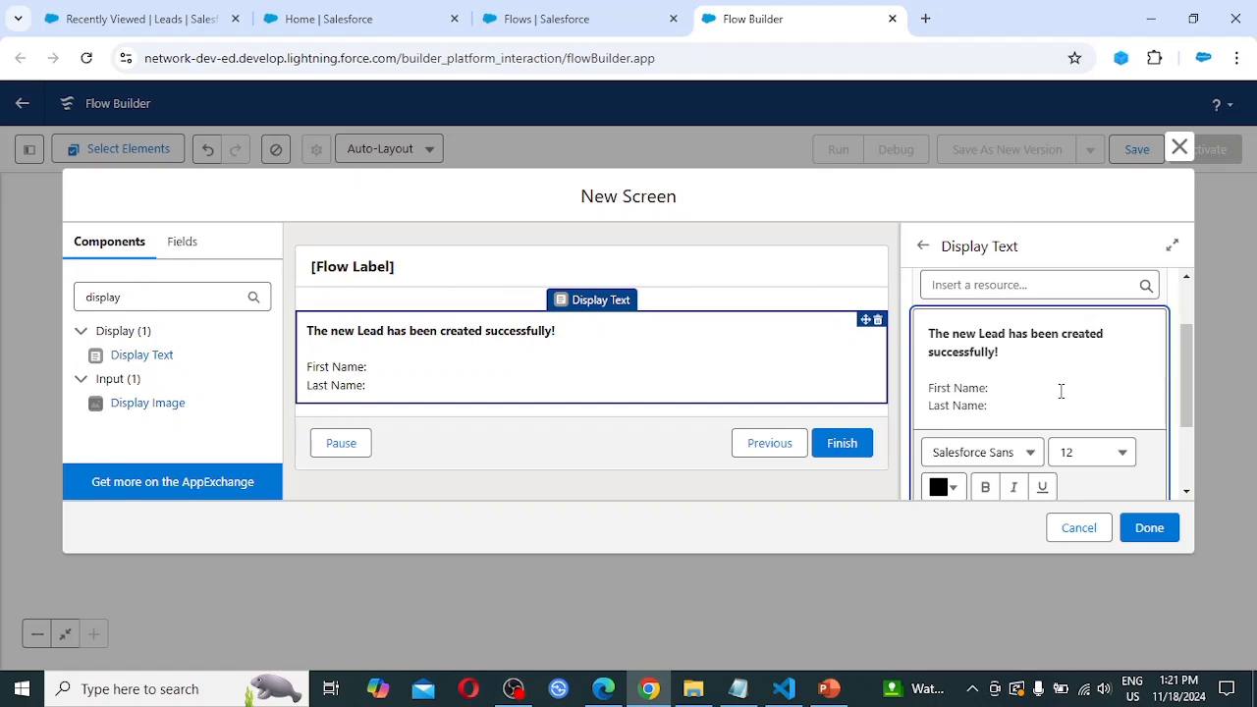
key(Return)
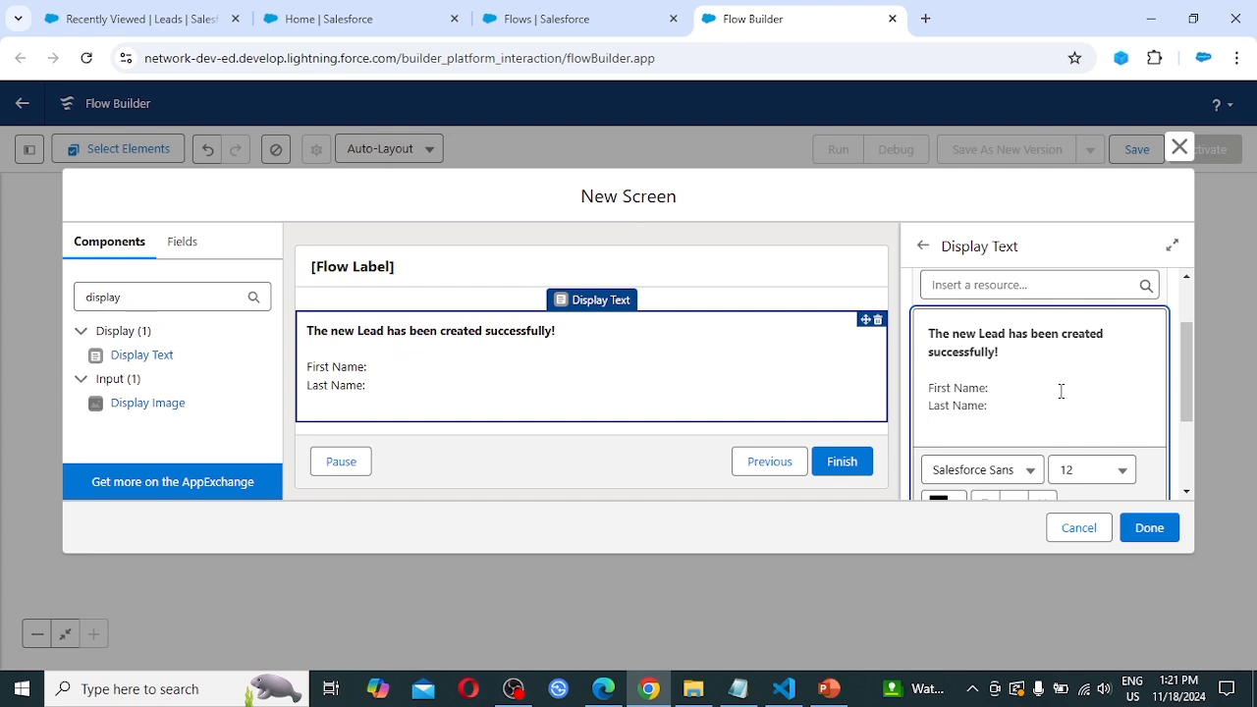
text(Company Name:)
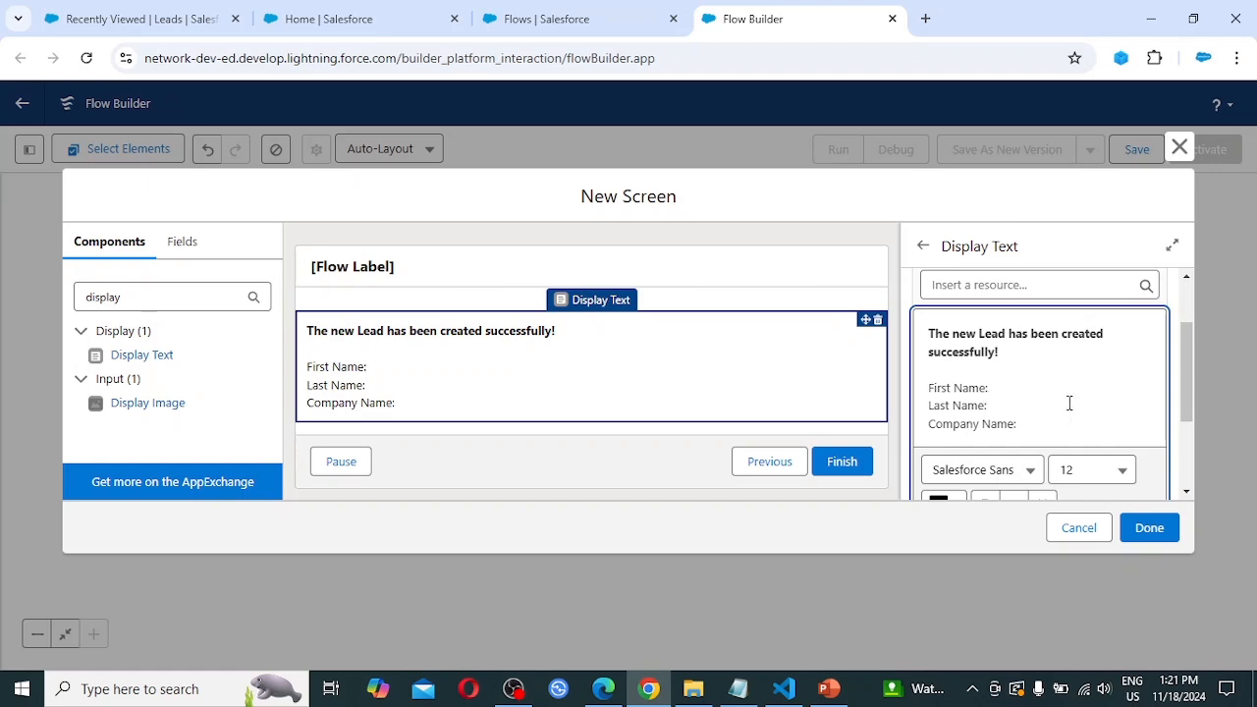
scroll(1065, 402, up, 1)
scroll(1031, 401, down, 1)
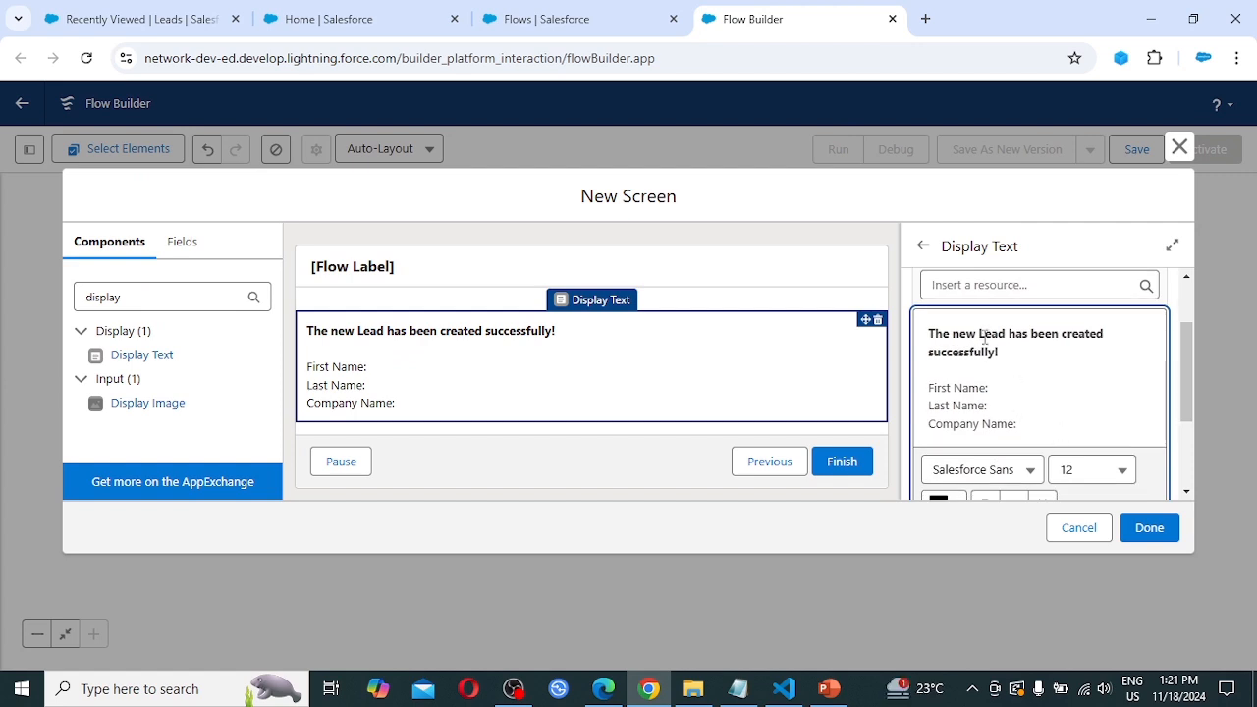
Insert {!First_Name}, {!Last_Name} and {!Company_Name} after their labels and finish the screen
click(994, 284)
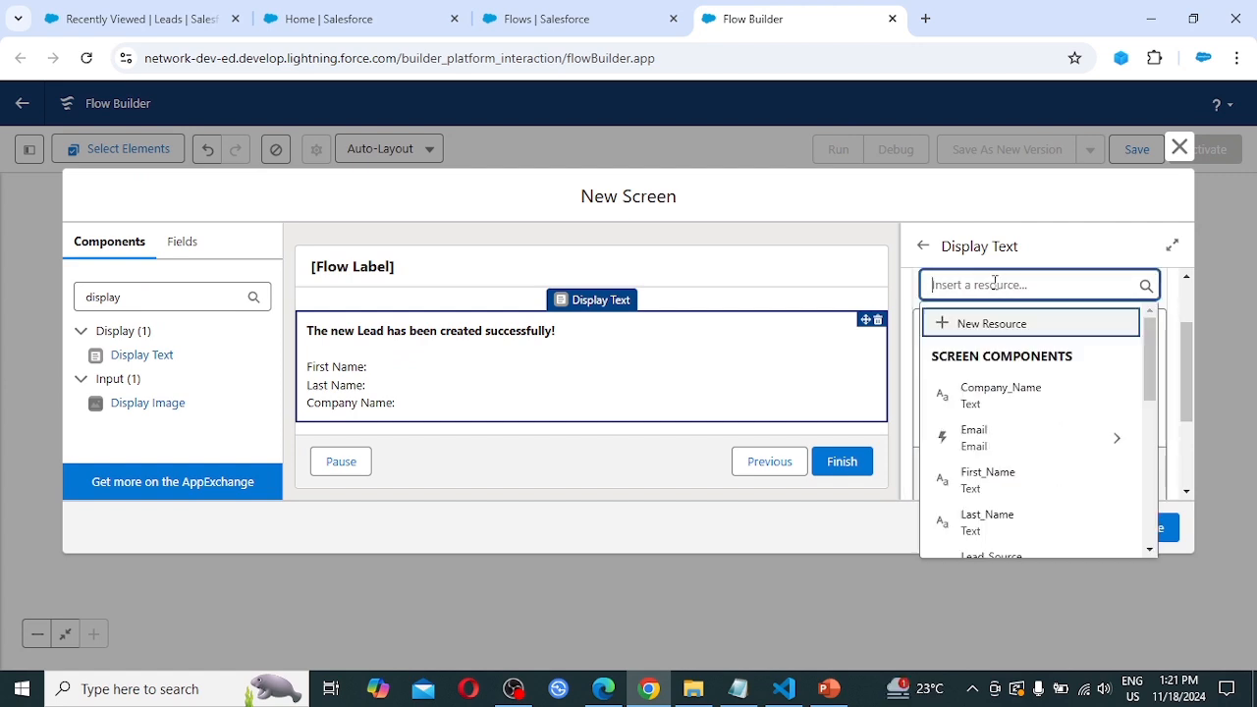
click(993, 487)
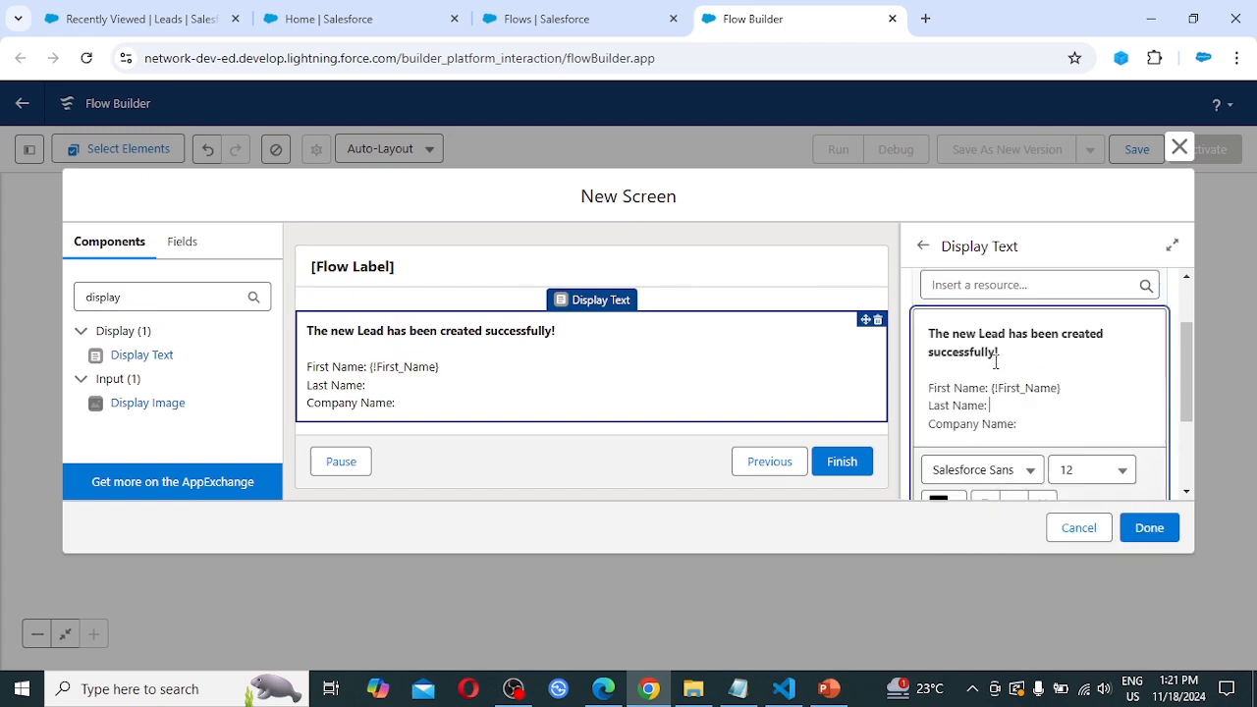
click(980, 287)
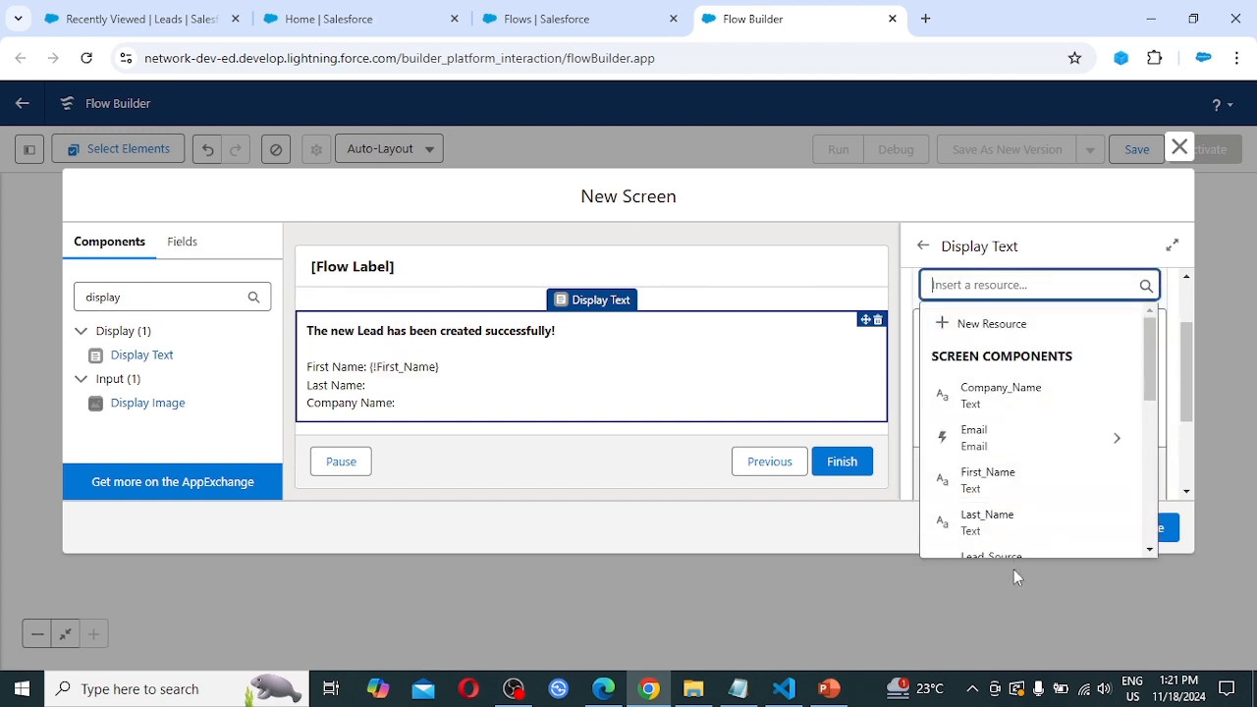
click(998, 538)
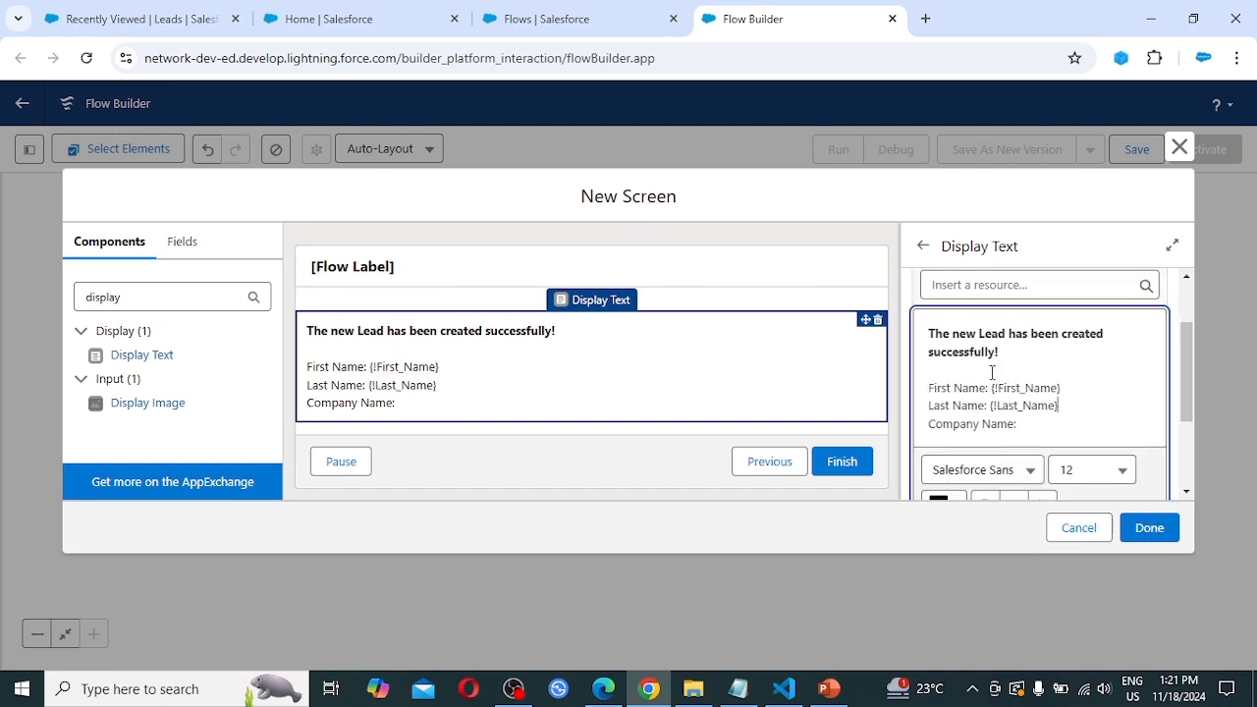
click(1034, 424)
click(982, 284)
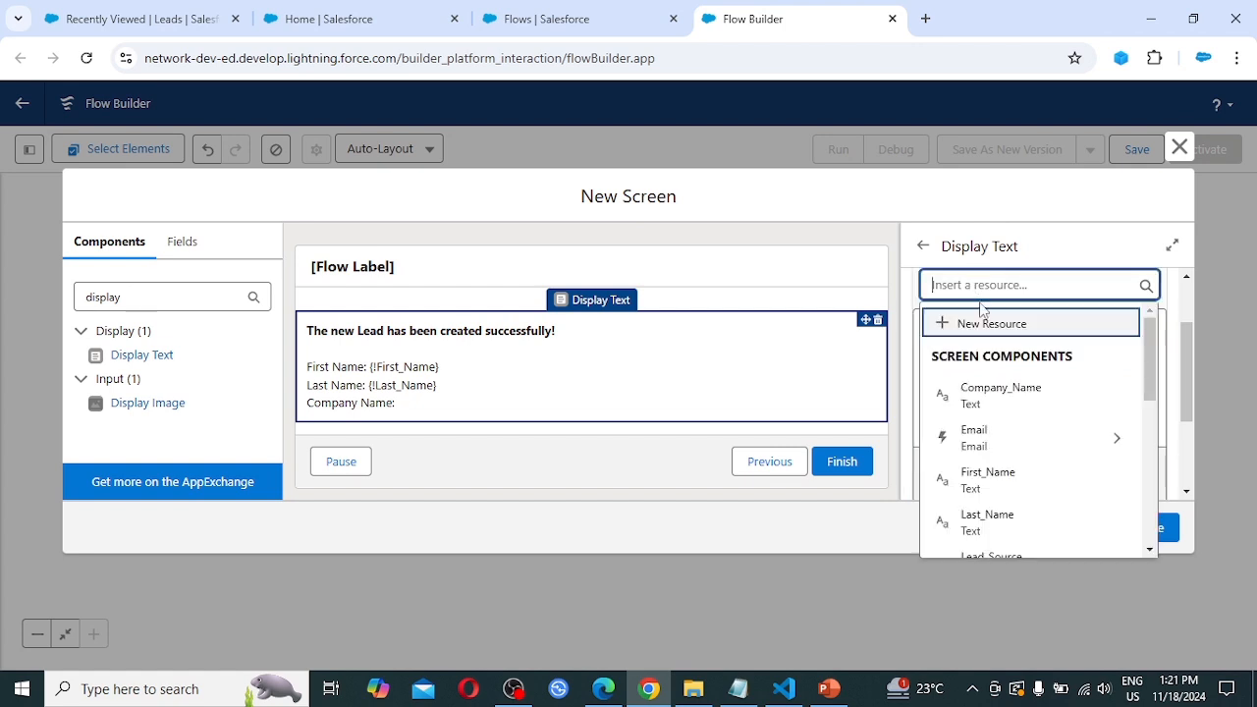
click(1015, 415)
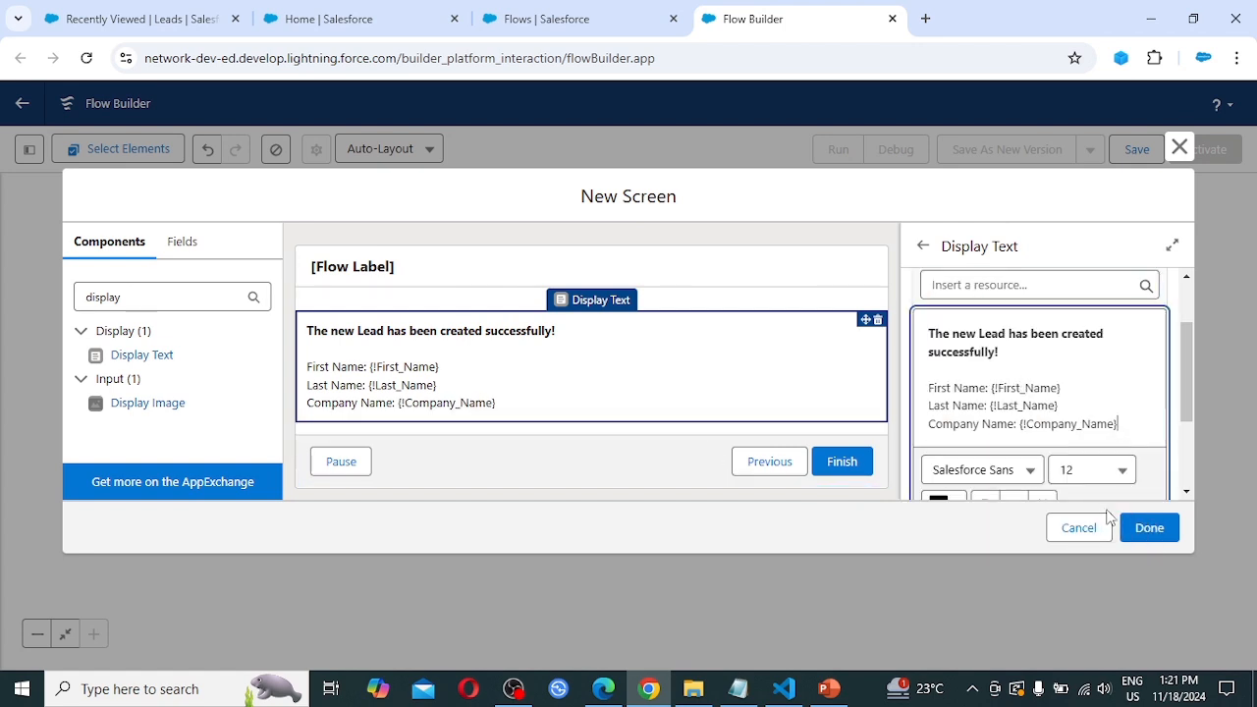
click(1148, 529)
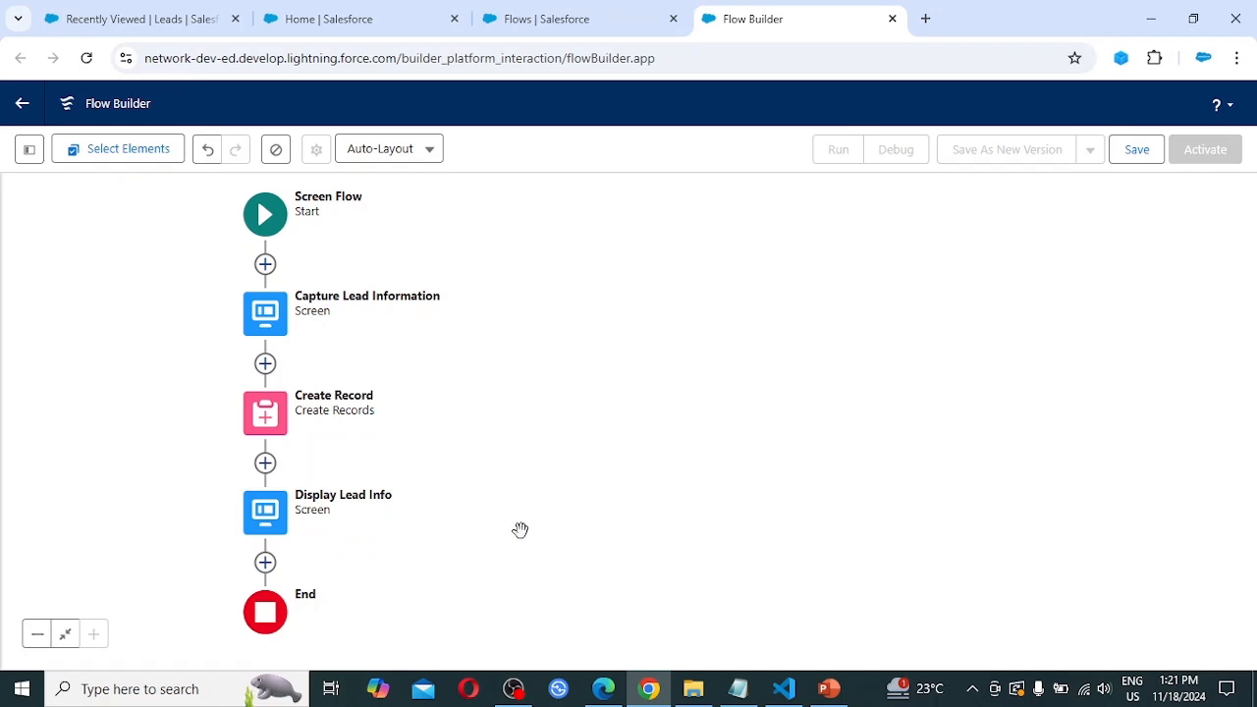
Save the flow as 'SF Lead Info' with API name SF_Lead_Info
click(1141, 154)
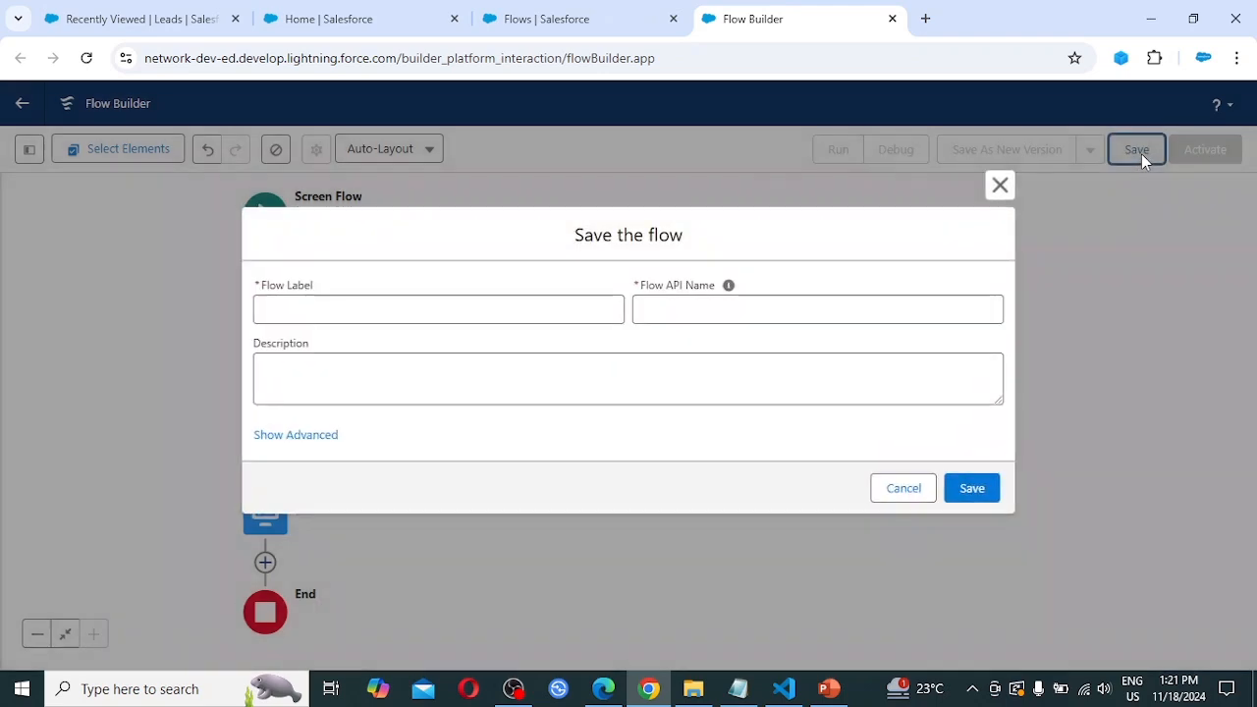
click(353, 309)
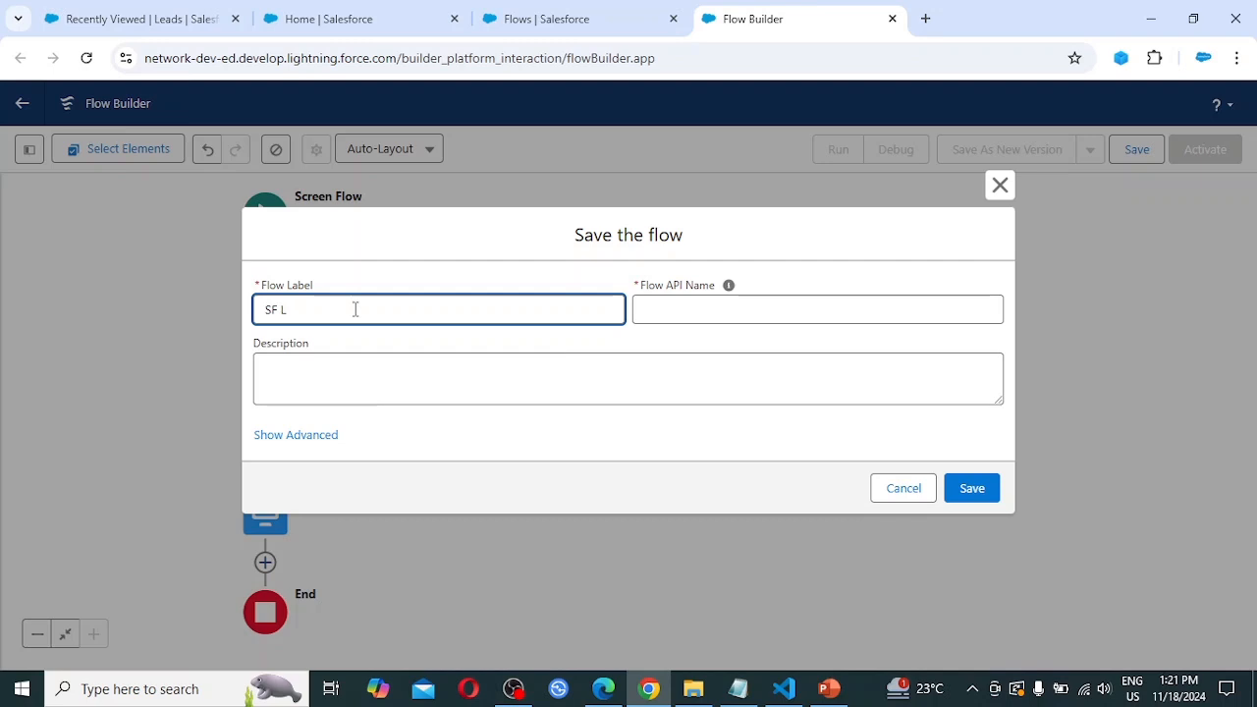
text(SF Lead Info)
key(Tab)
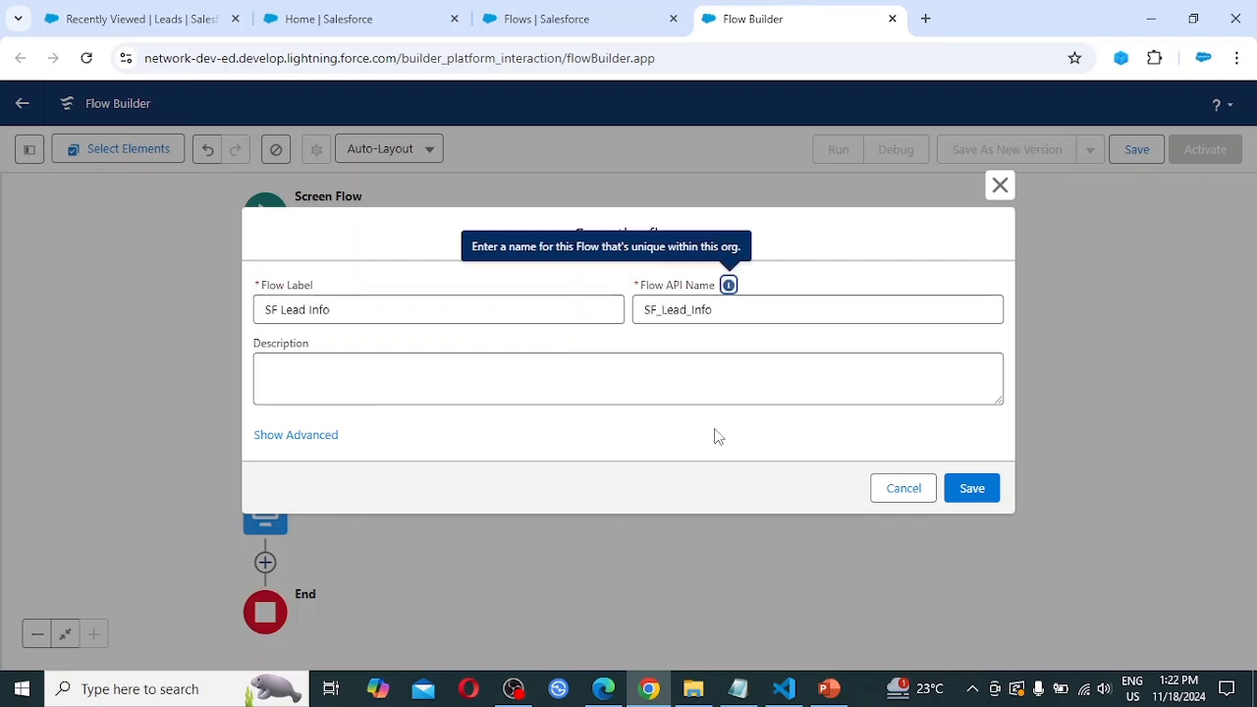
click(972, 490)
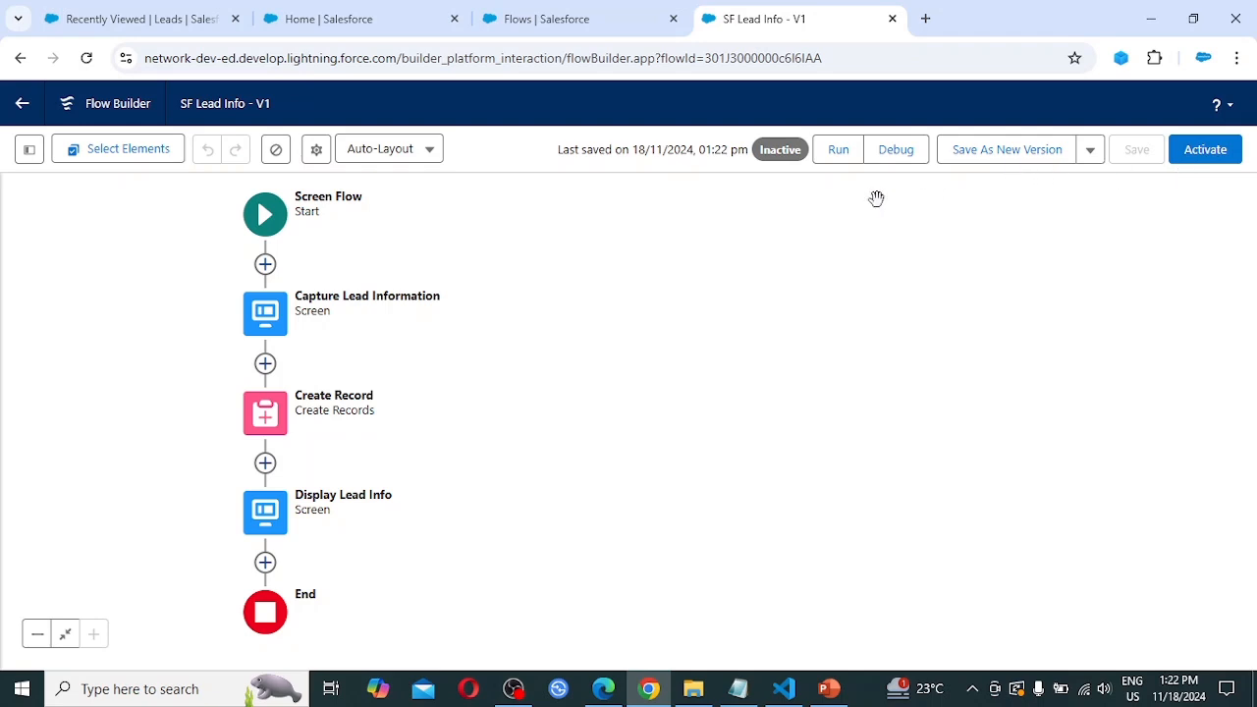
Launch a debug run of the SF Lead Info flow to bring up its blank lead form
click(896, 155)
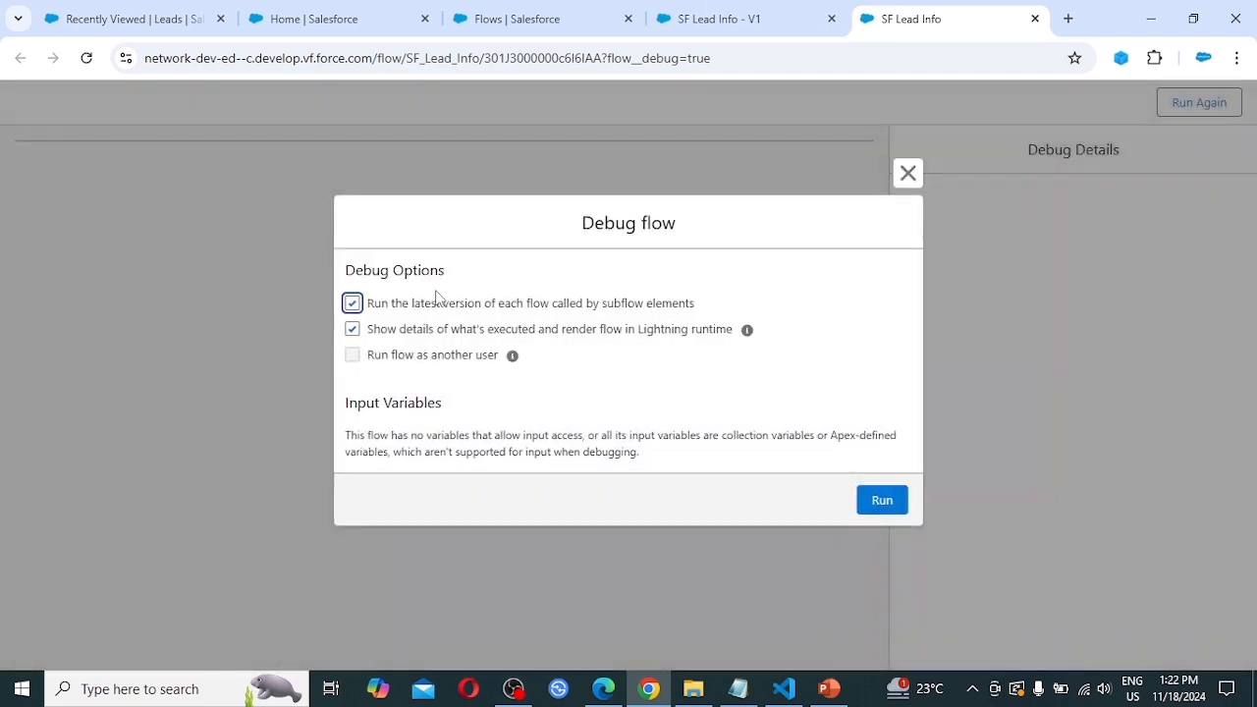
click(877, 505)
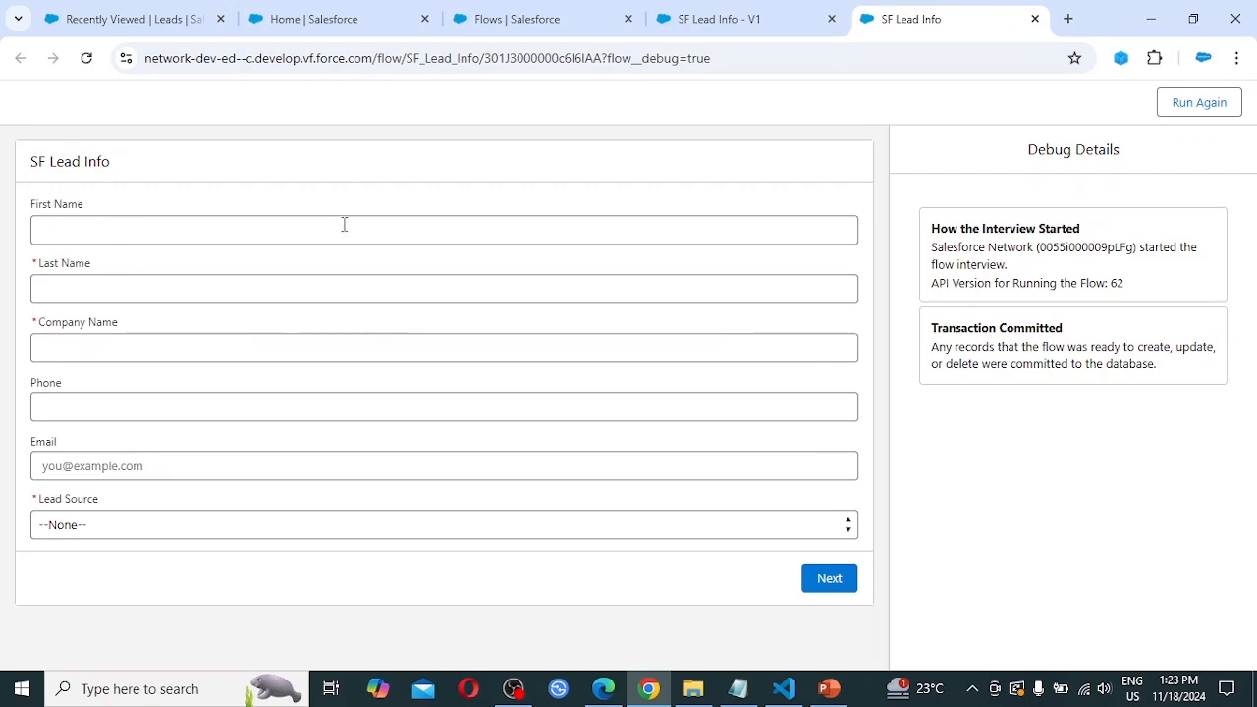
Fill in the lead's first name, last name, company name and phone number
click(217, 235)
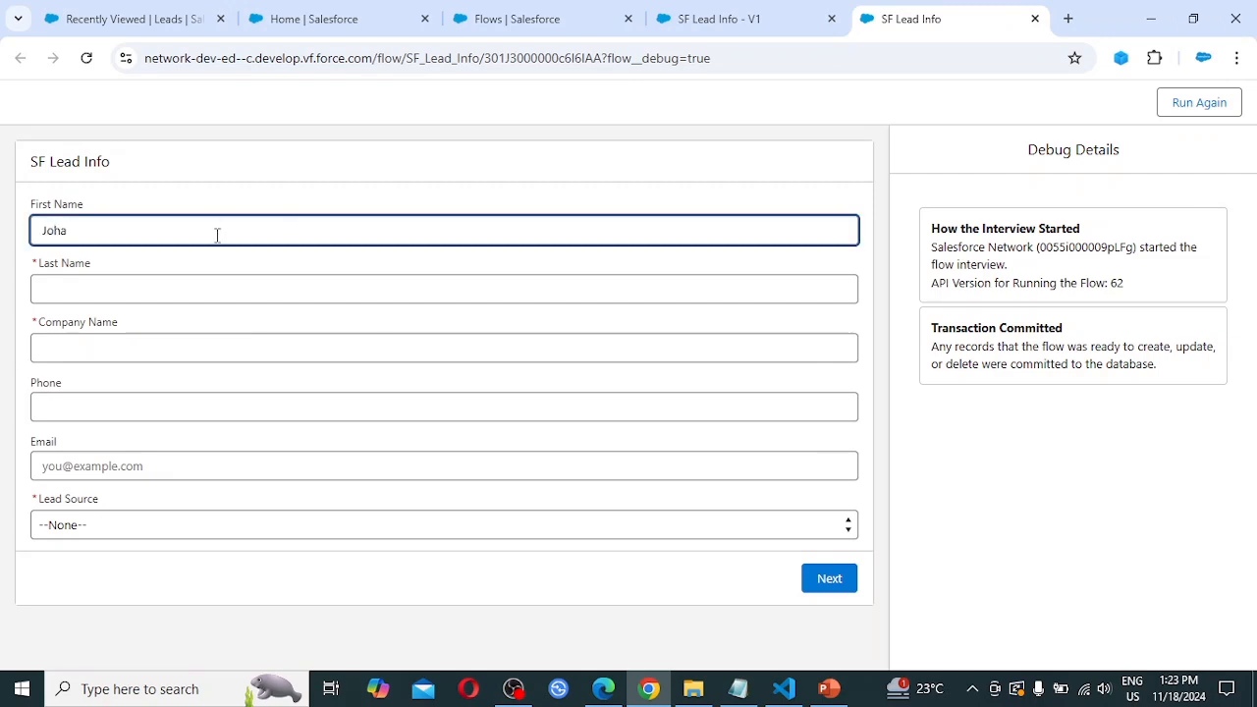
text(Joha)
key(BackSpace)
key(Tab)
text(Smi)
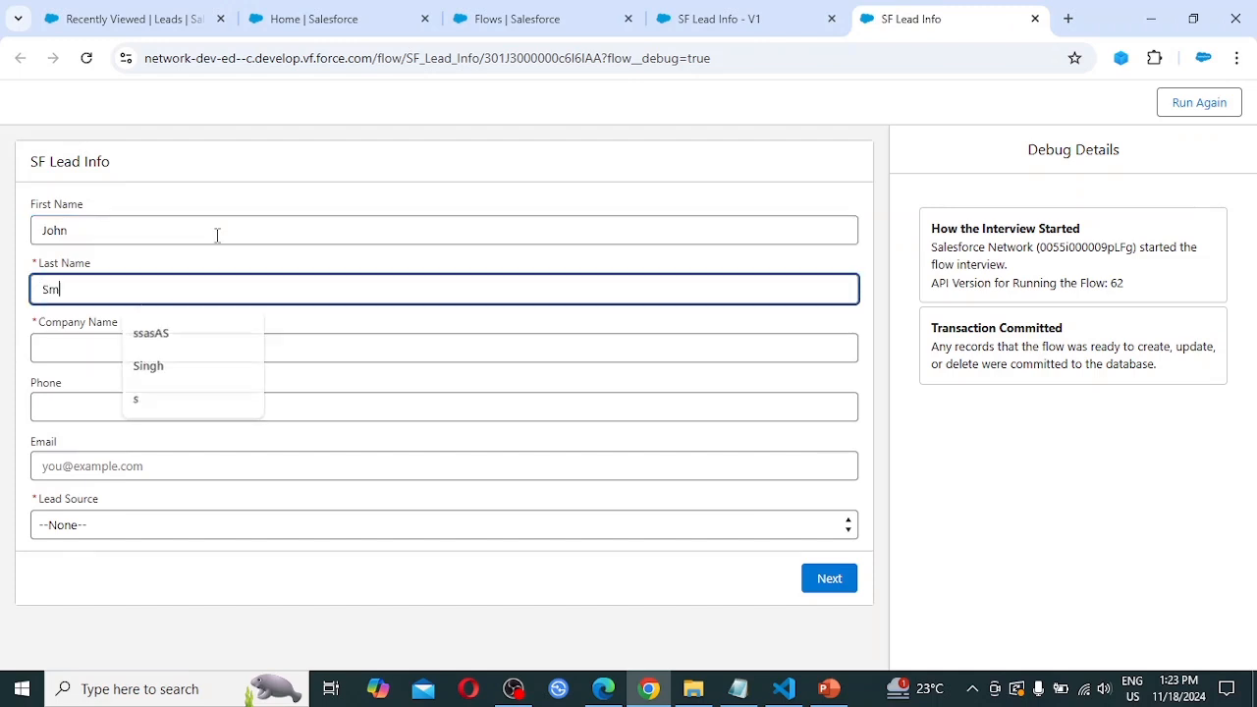
key(Tab)
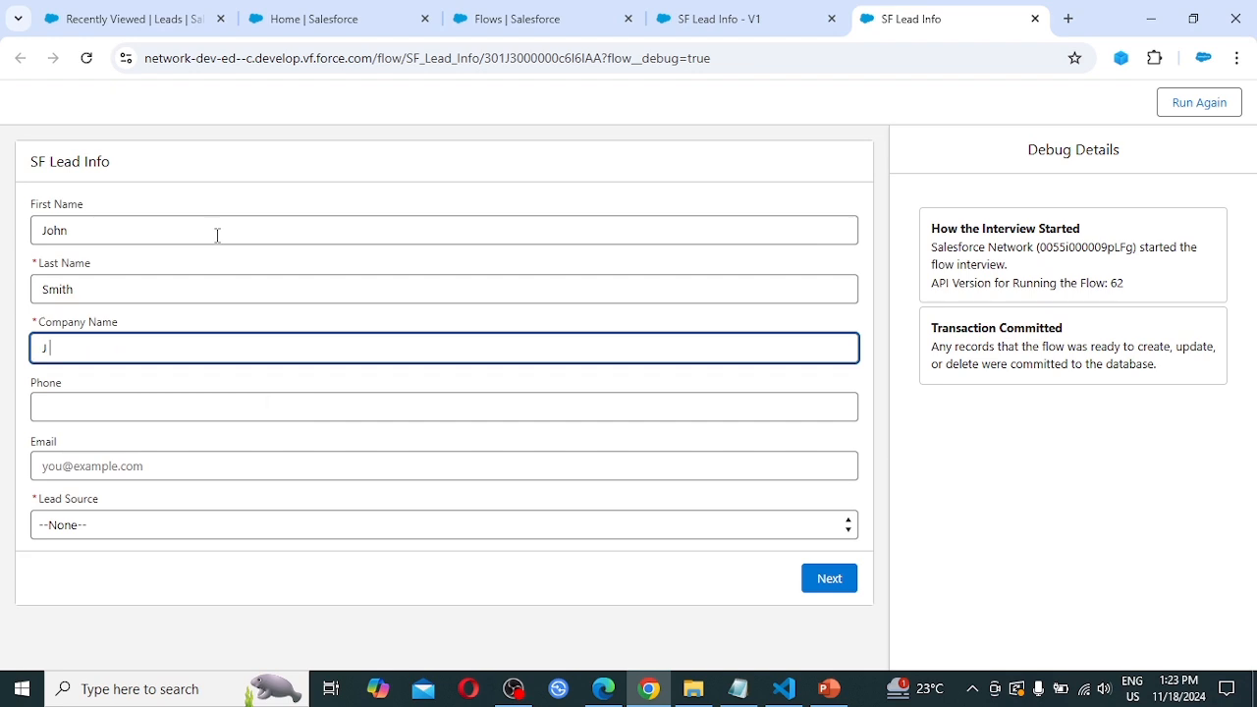
text(J and S)
key(Tab)
text(9090909)
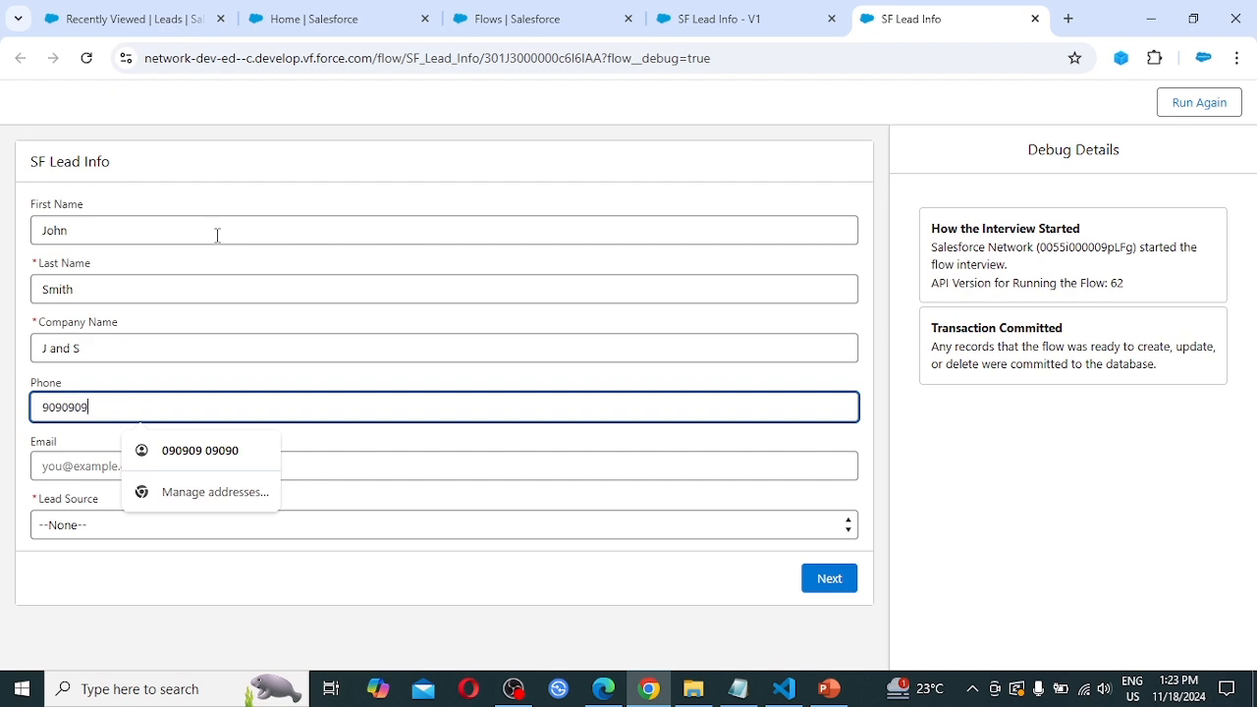
Enter the lead's email address, set Lead Source to Web, and submit the form
key(Tab)
text(j)
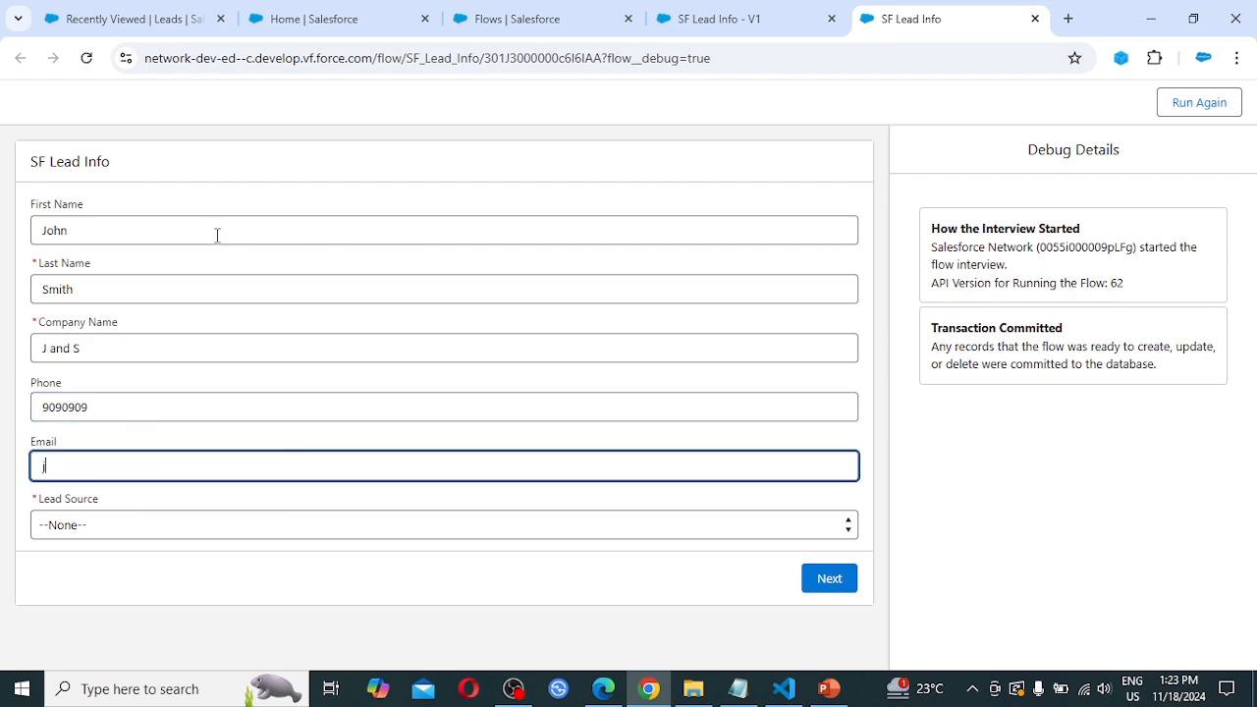
text(s@)
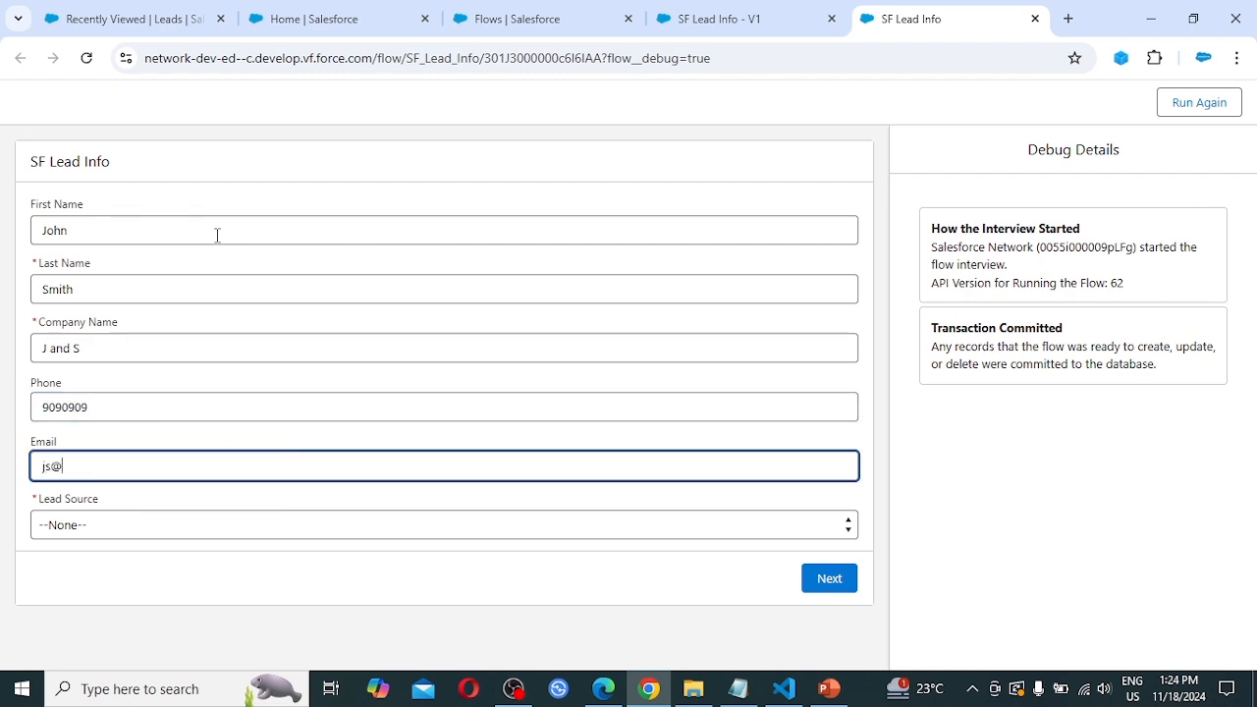
text(test.com)
key(Tab)
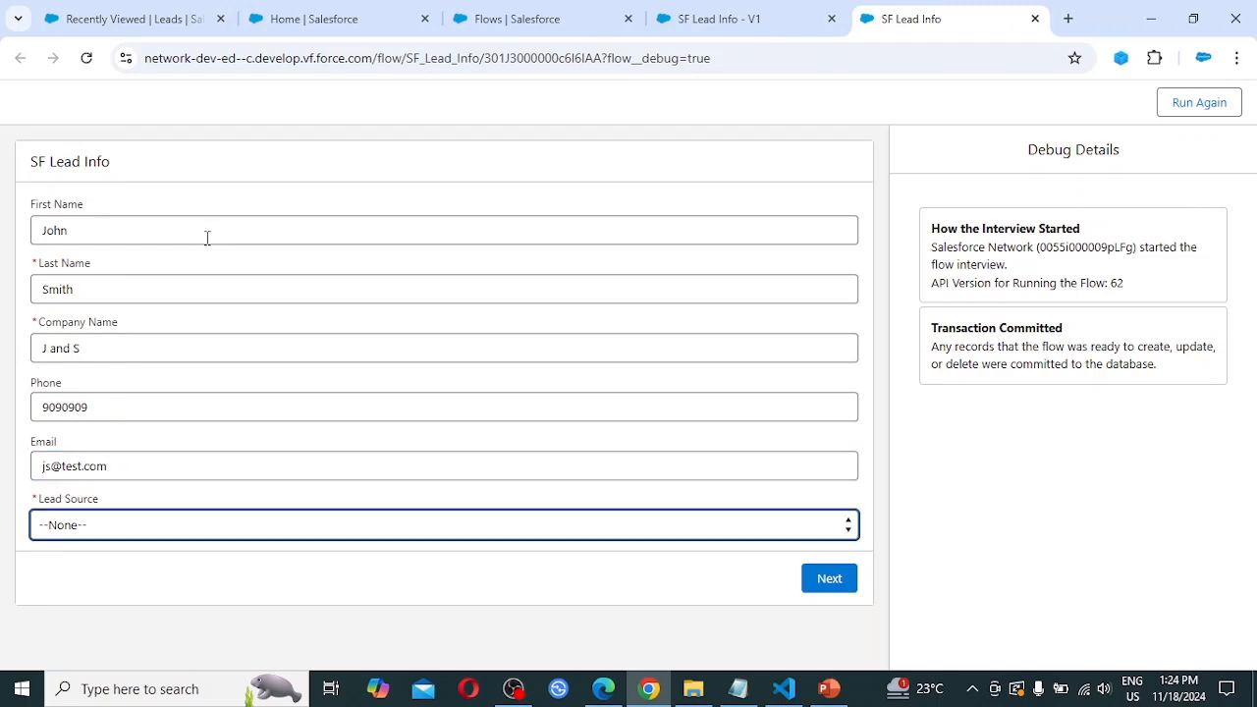
click(417, 539)
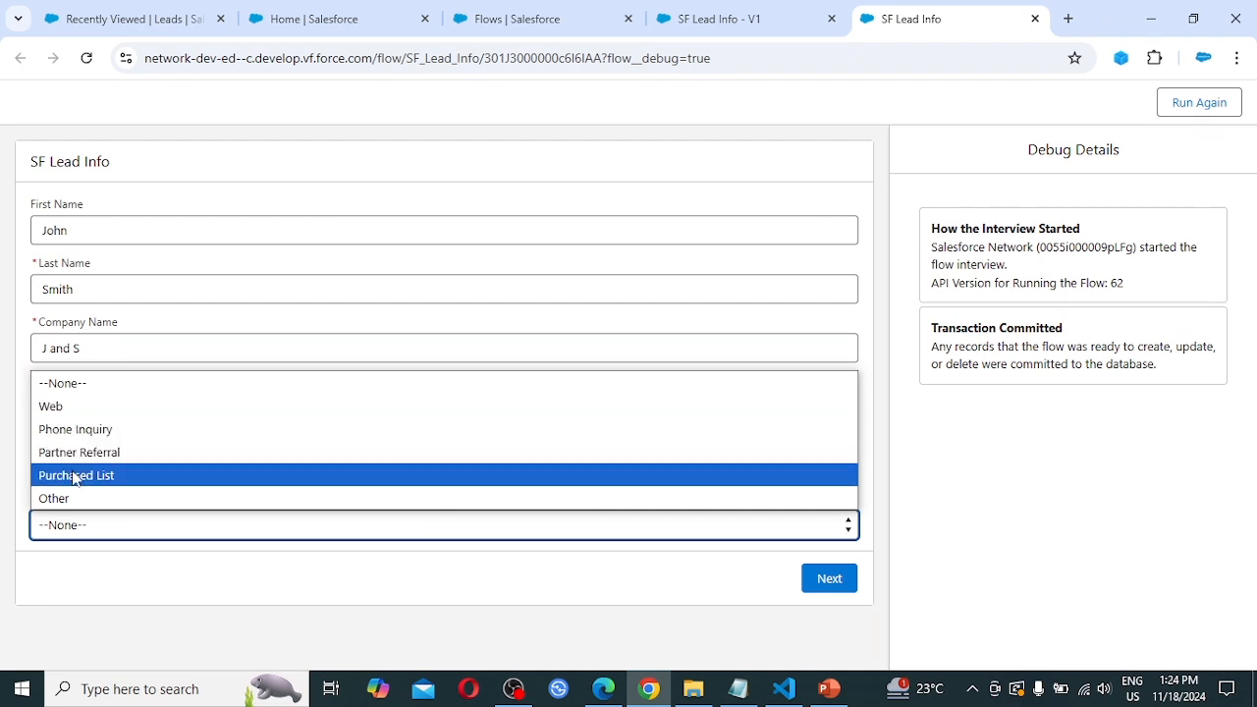
click(88, 408)
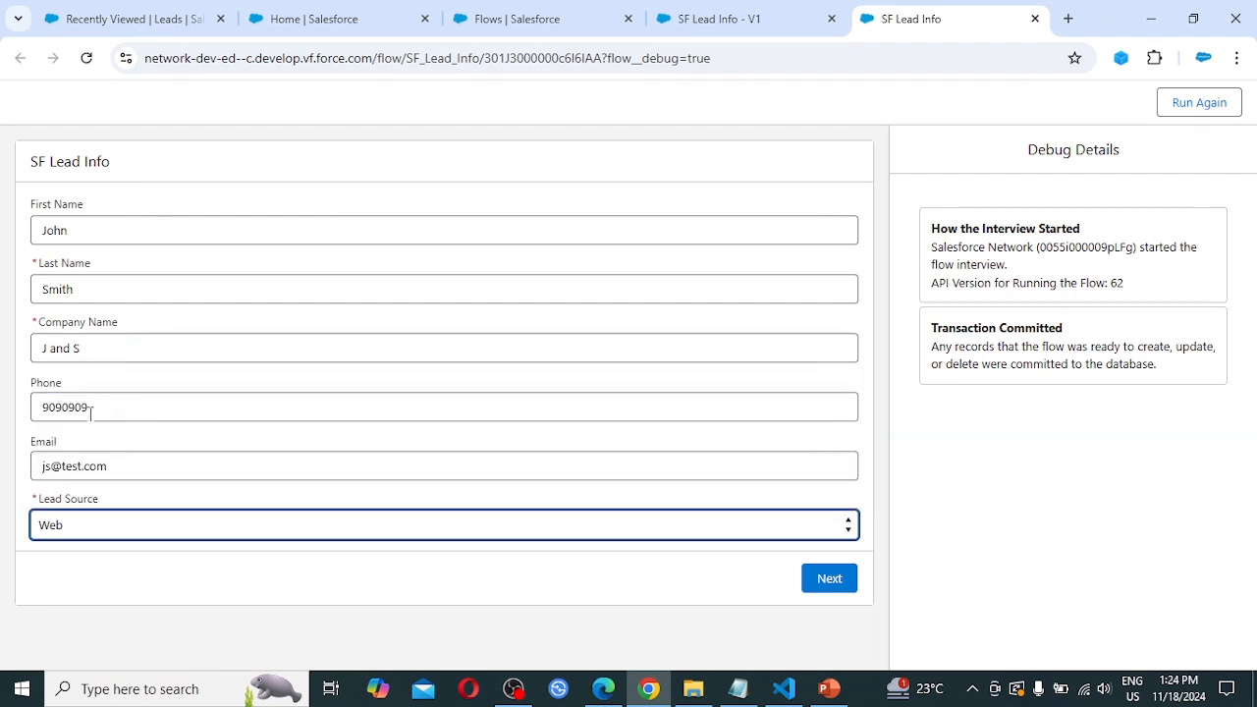
click(829, 581)
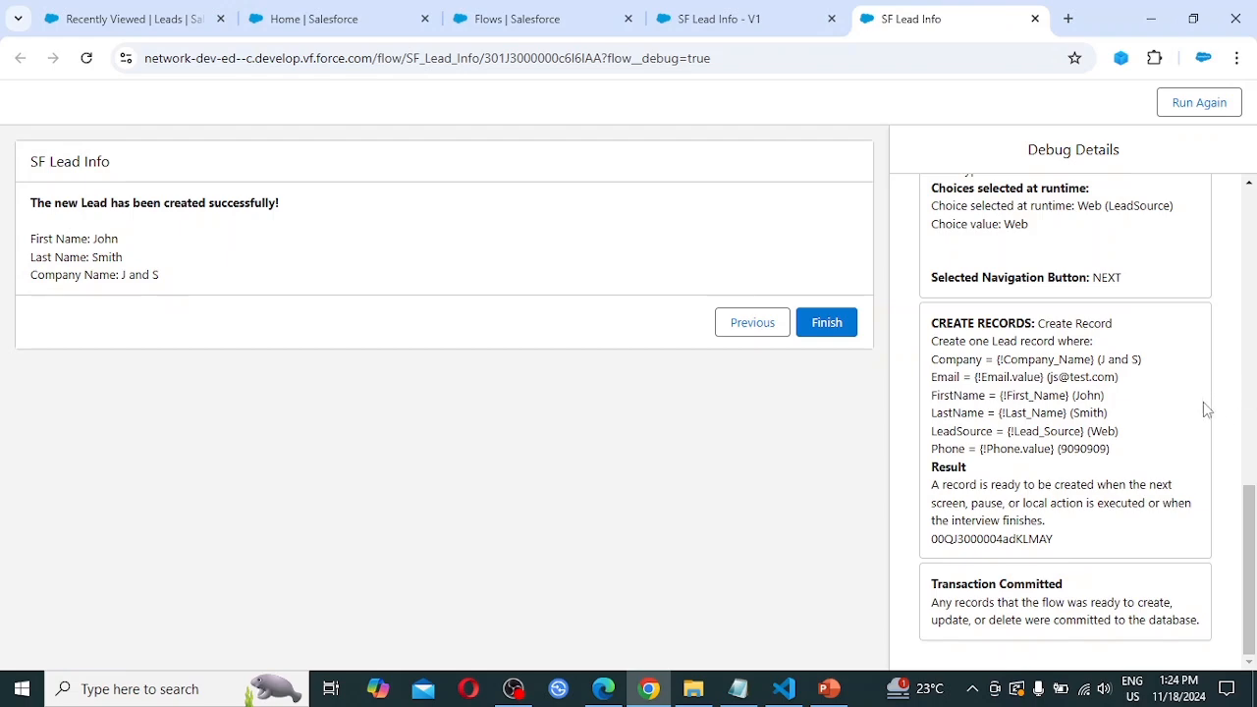
Scroll the Debug Details to the CREATE RECORDS result and select the new Lead's record ID
scroll(1200, 395, up, 10)
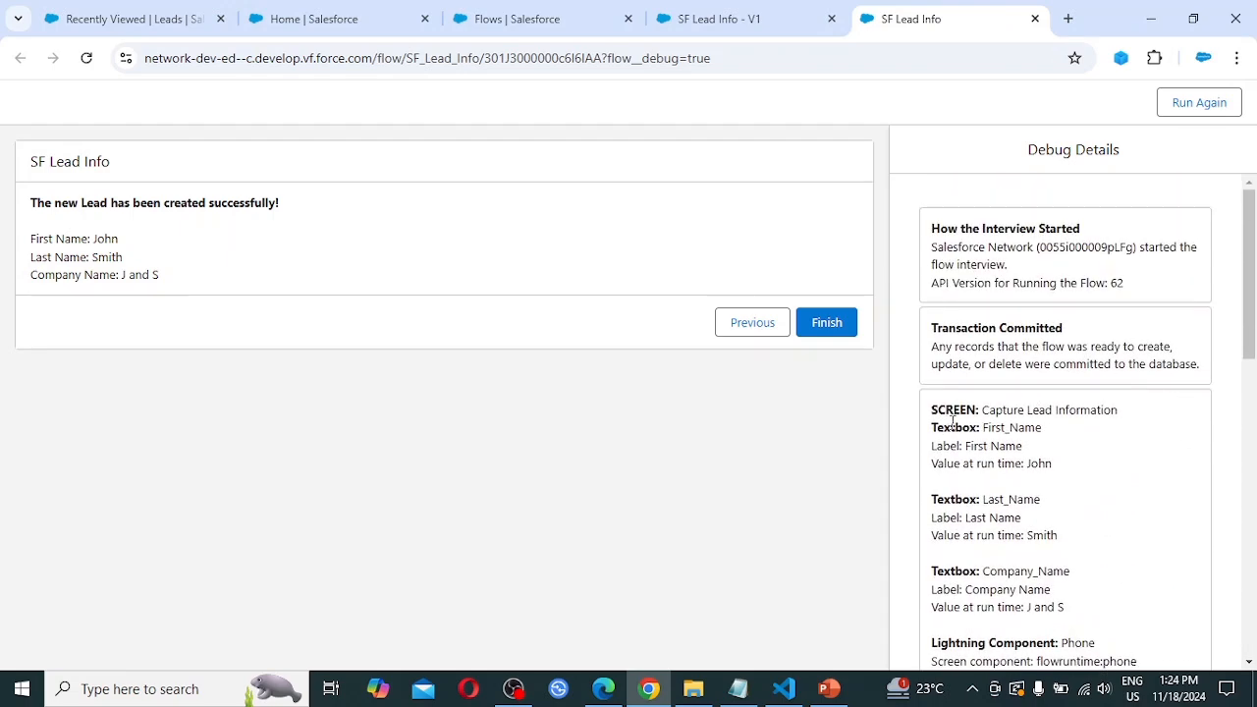
scroll(1060, 451, down, 1)
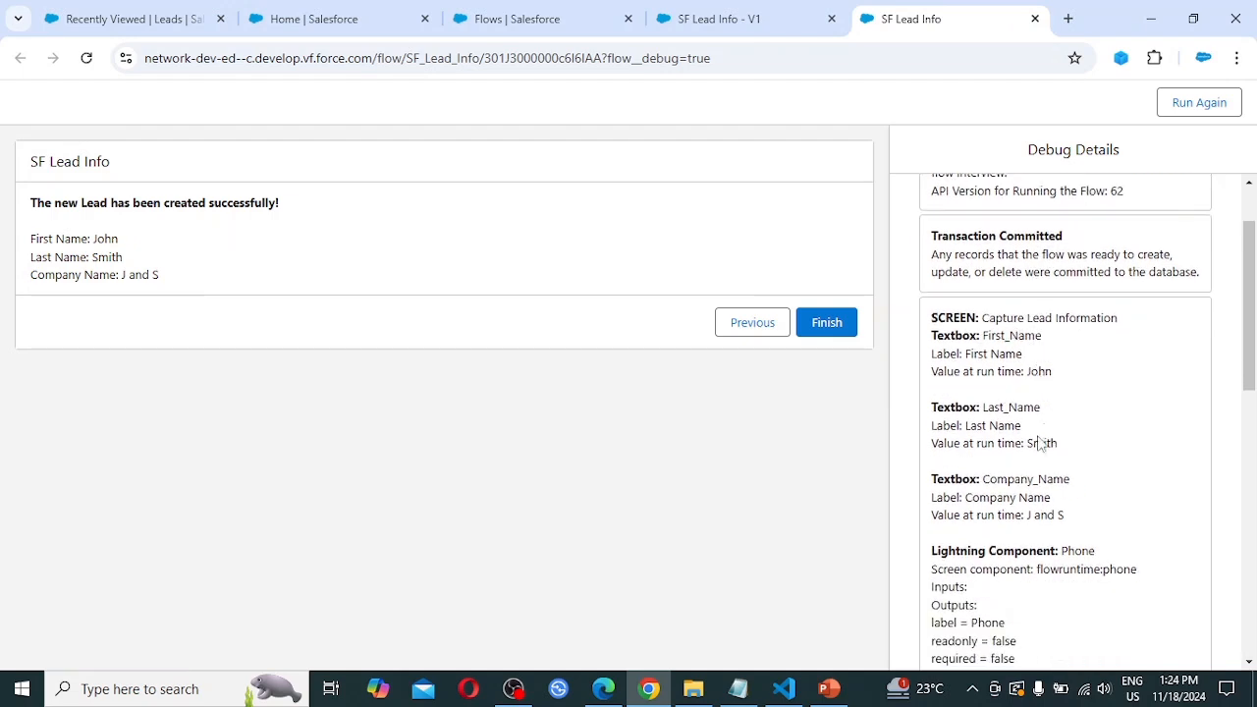
scroll(1068, 476, down, 1)
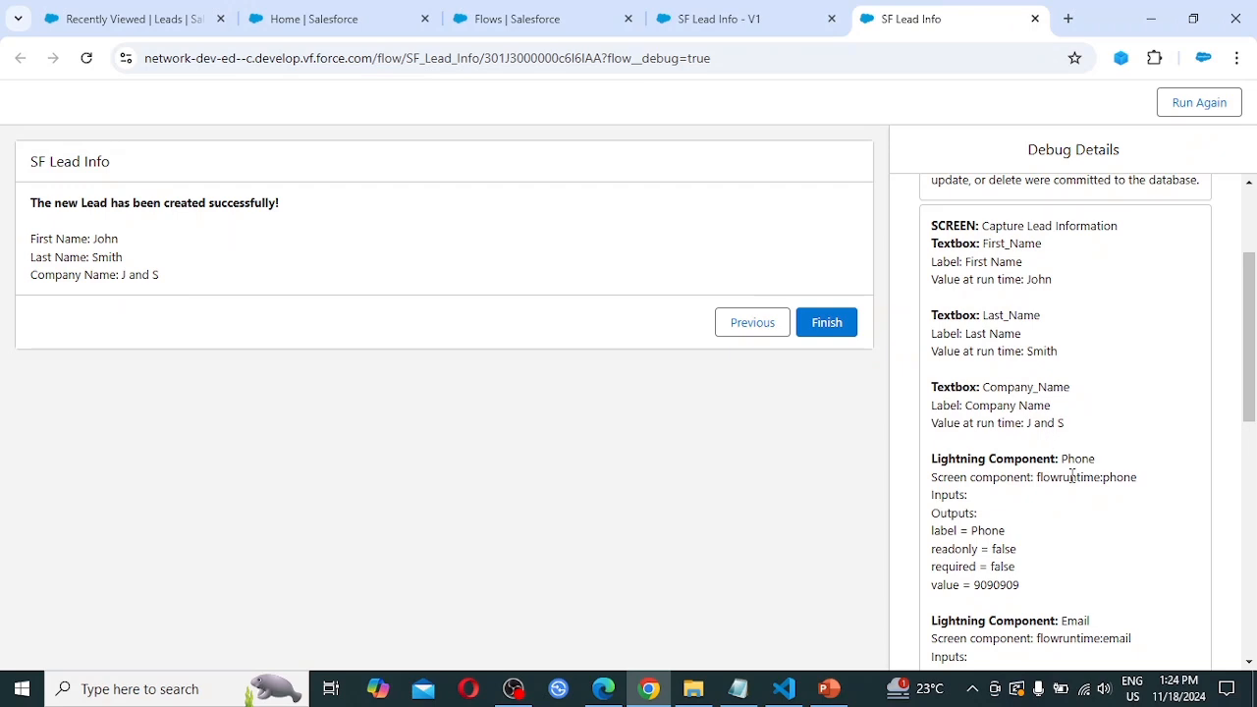
scroll(1069, 471, down, 1)
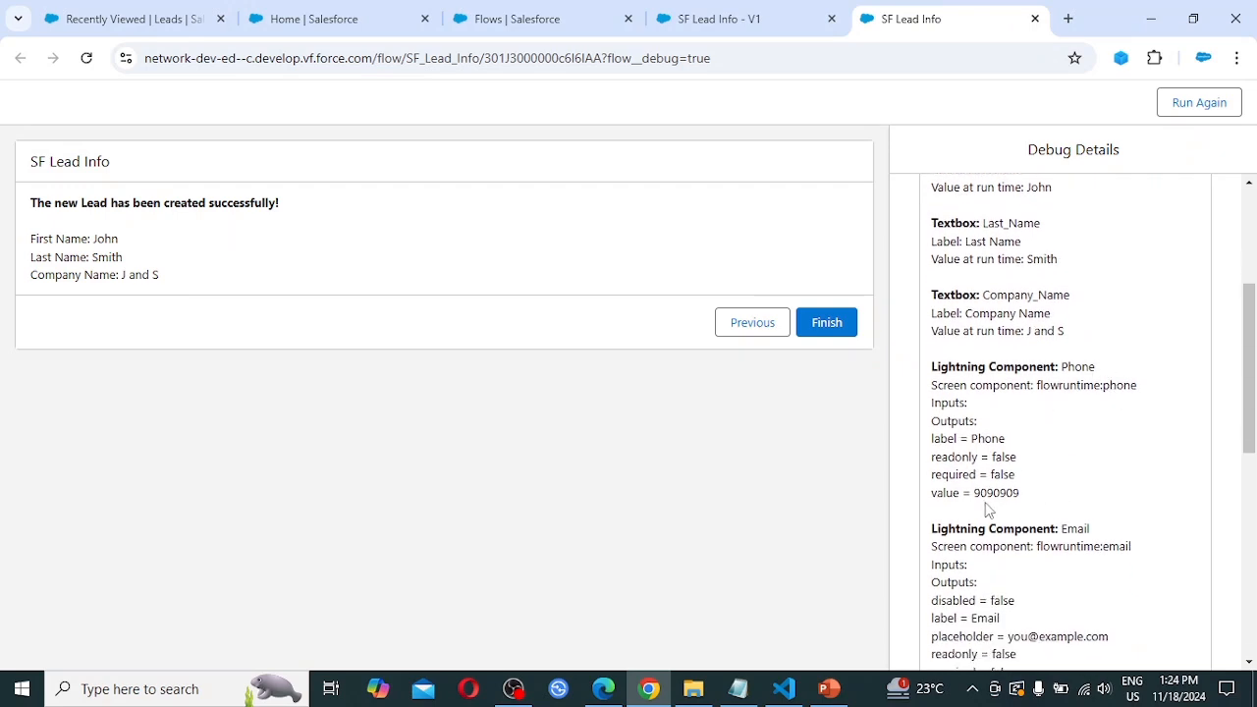
scroll(989, 501, down, 2)
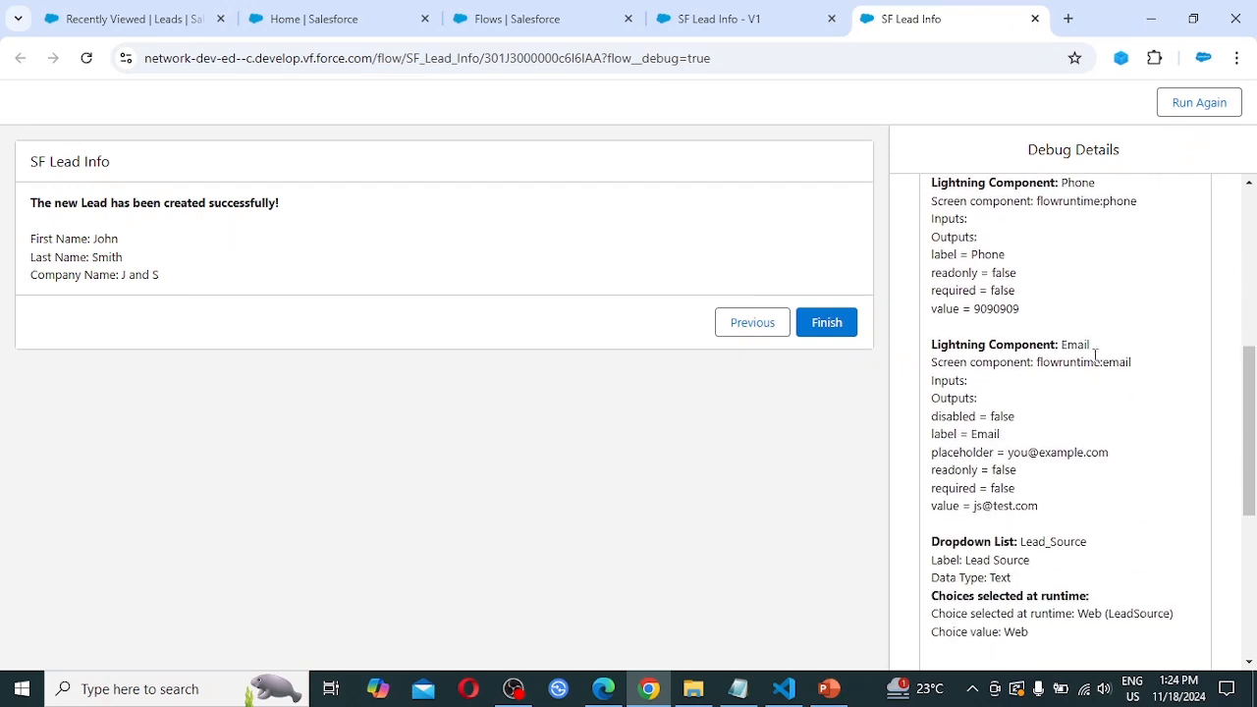
scroll(1007, 521, down, 1)
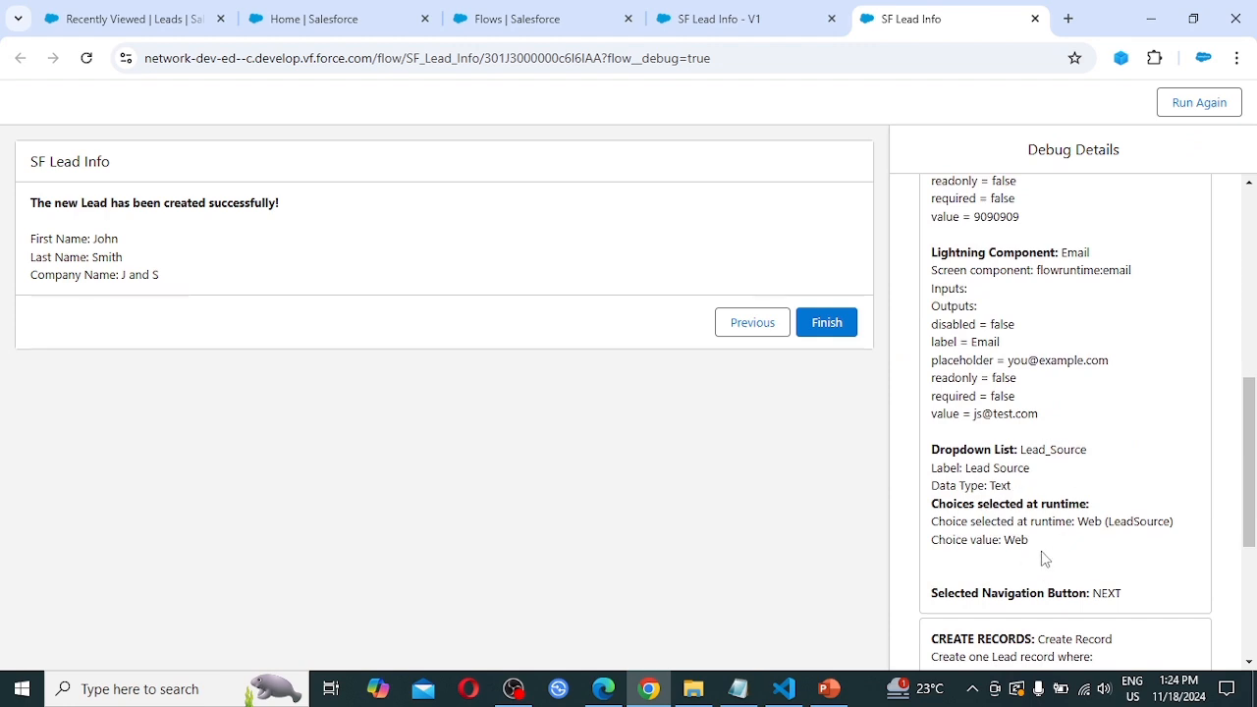
scroll(1047, 555, down, 2)
scroll(1043, 446, down, 1)
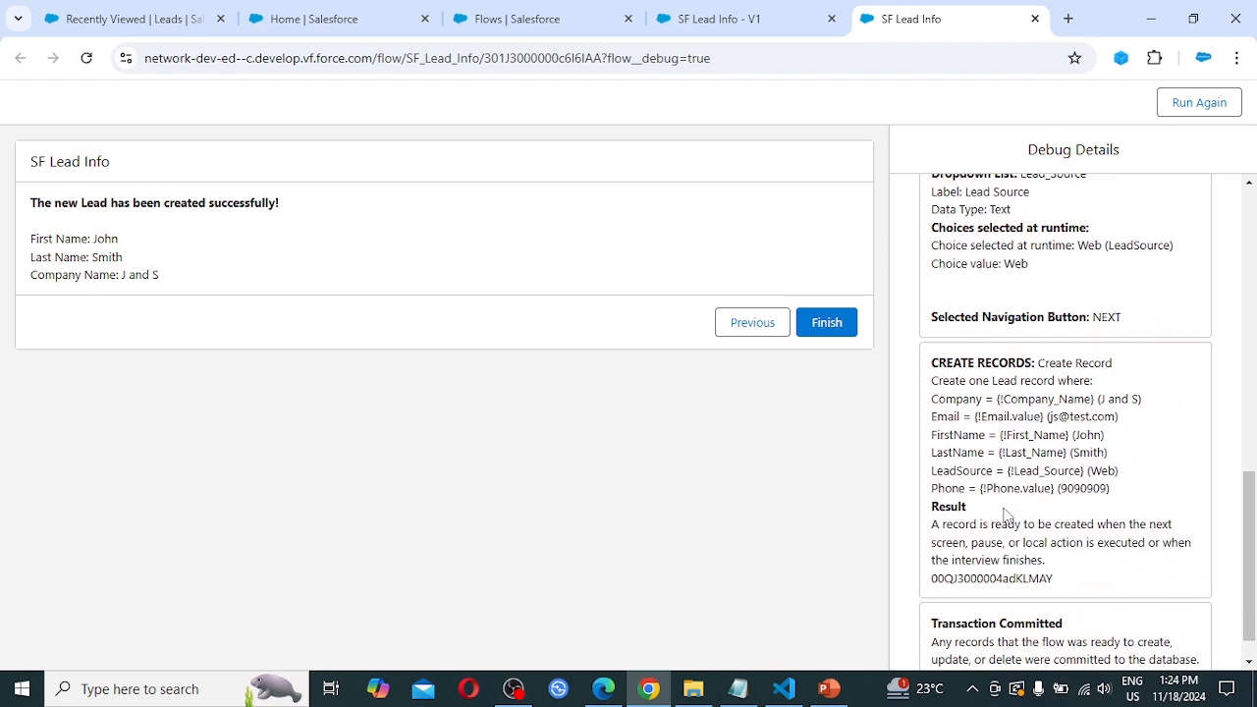
scroll(1035, 503, down, 1)
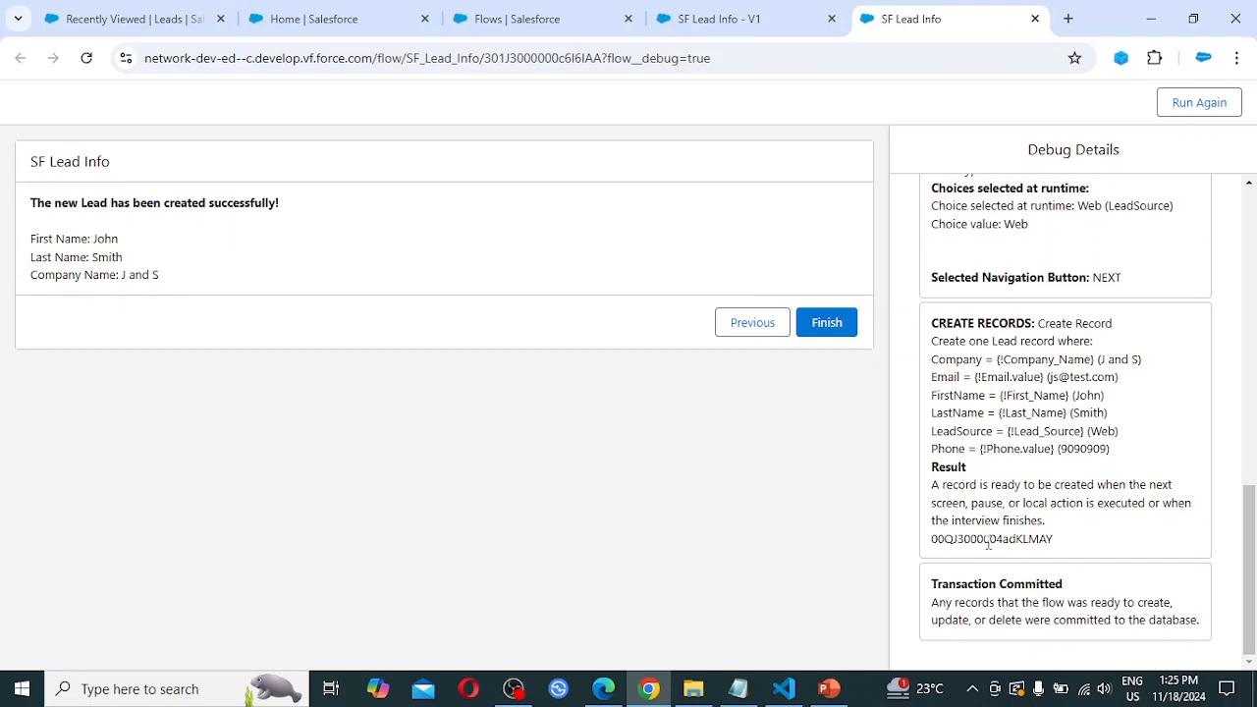
double_click(988, 543)
key(ctrl+c)
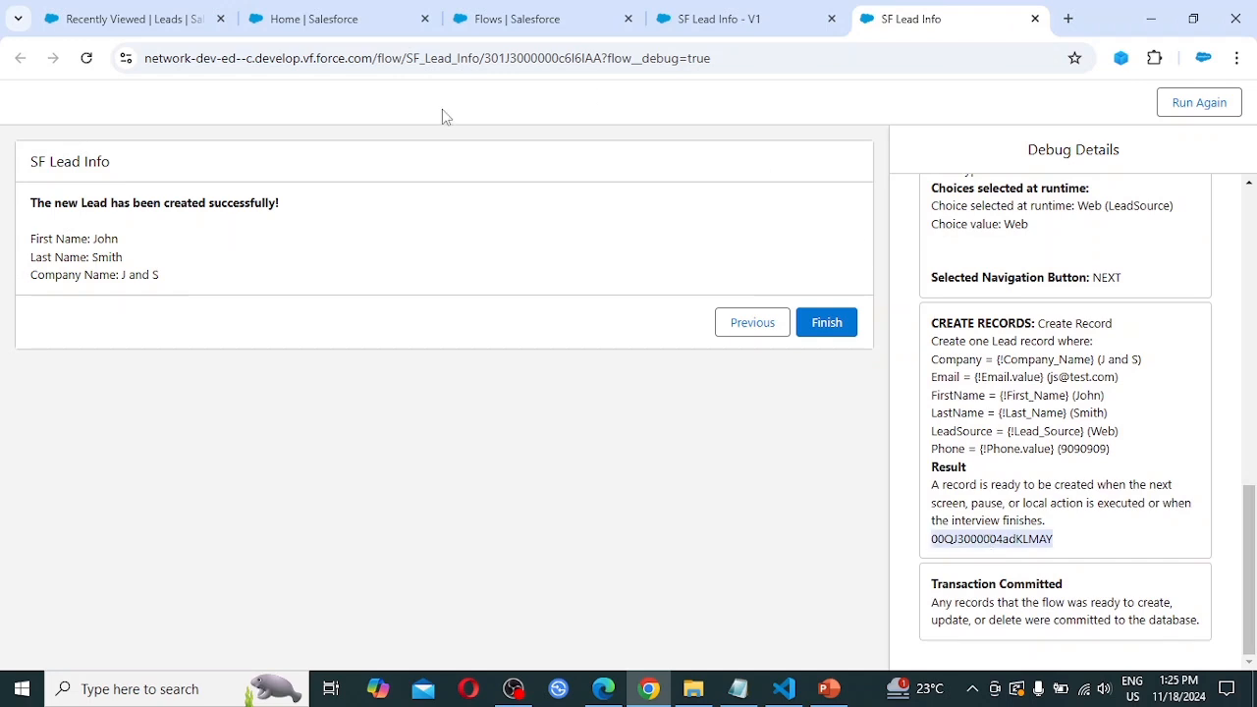
In the Leads tab, switch to the All Open Leads view and open an existing lead
click(131, 20)
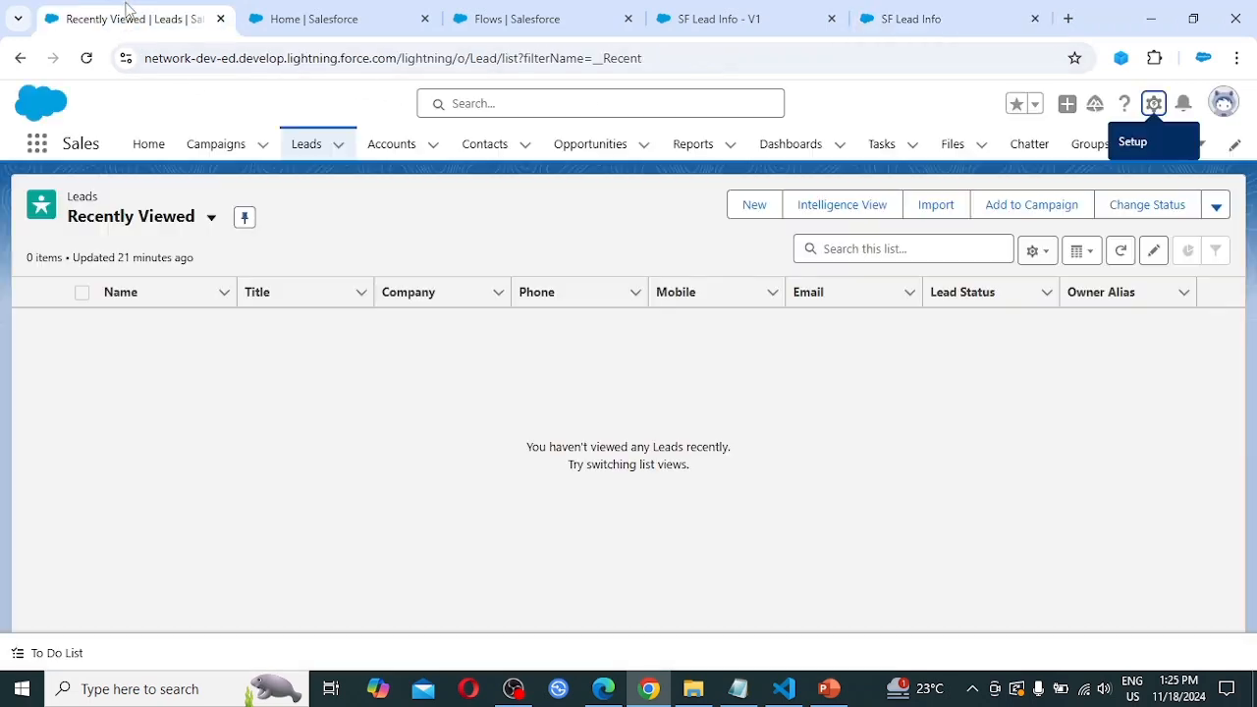
click(307, 147)
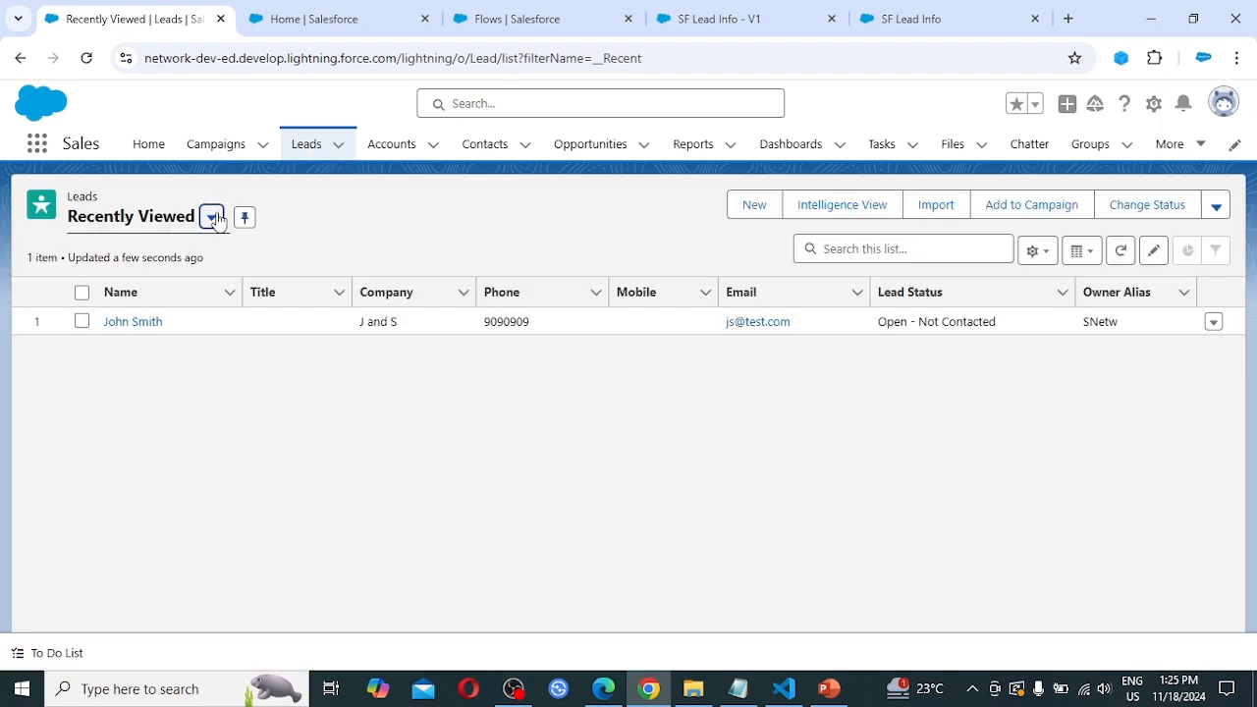
click(211, 217)
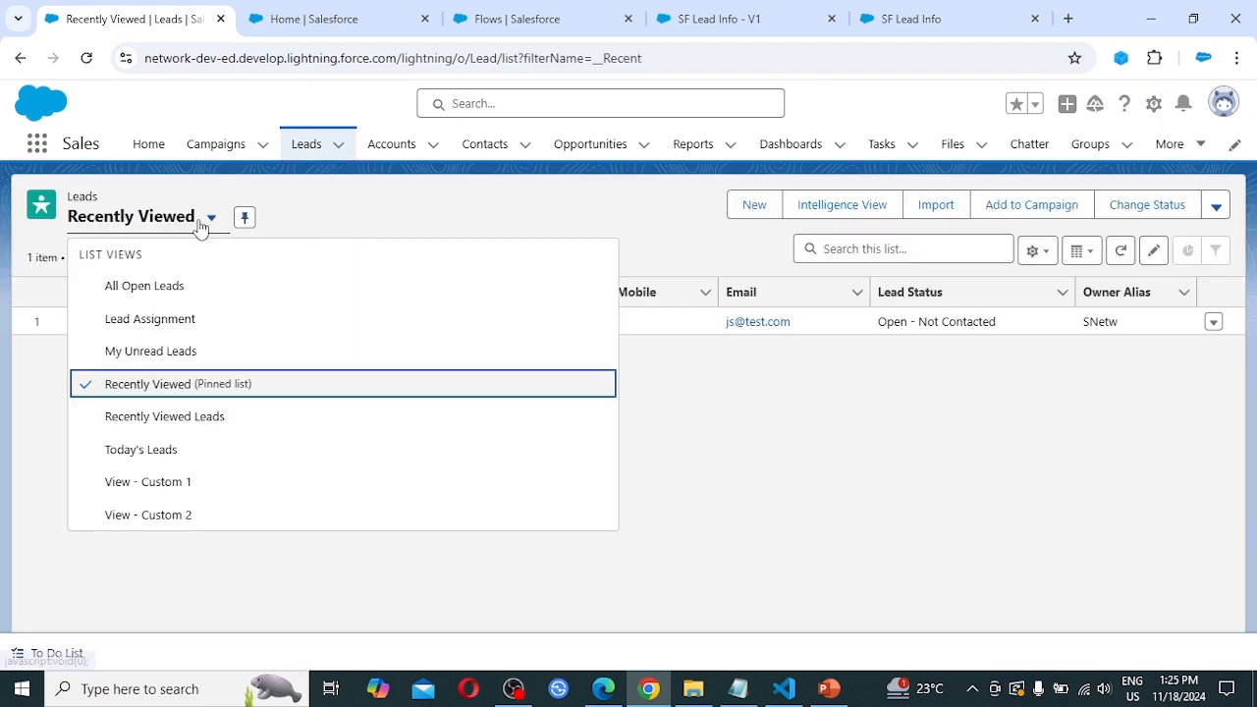
click(165, 288)
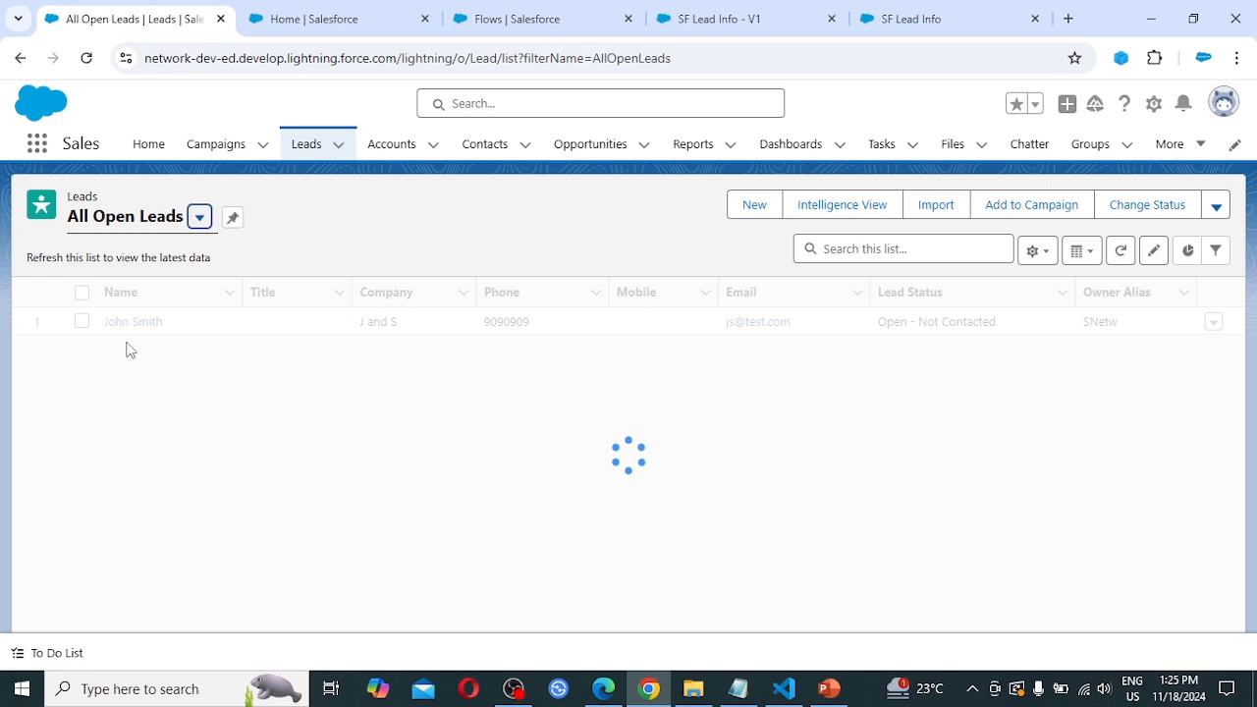
click(137, 322)
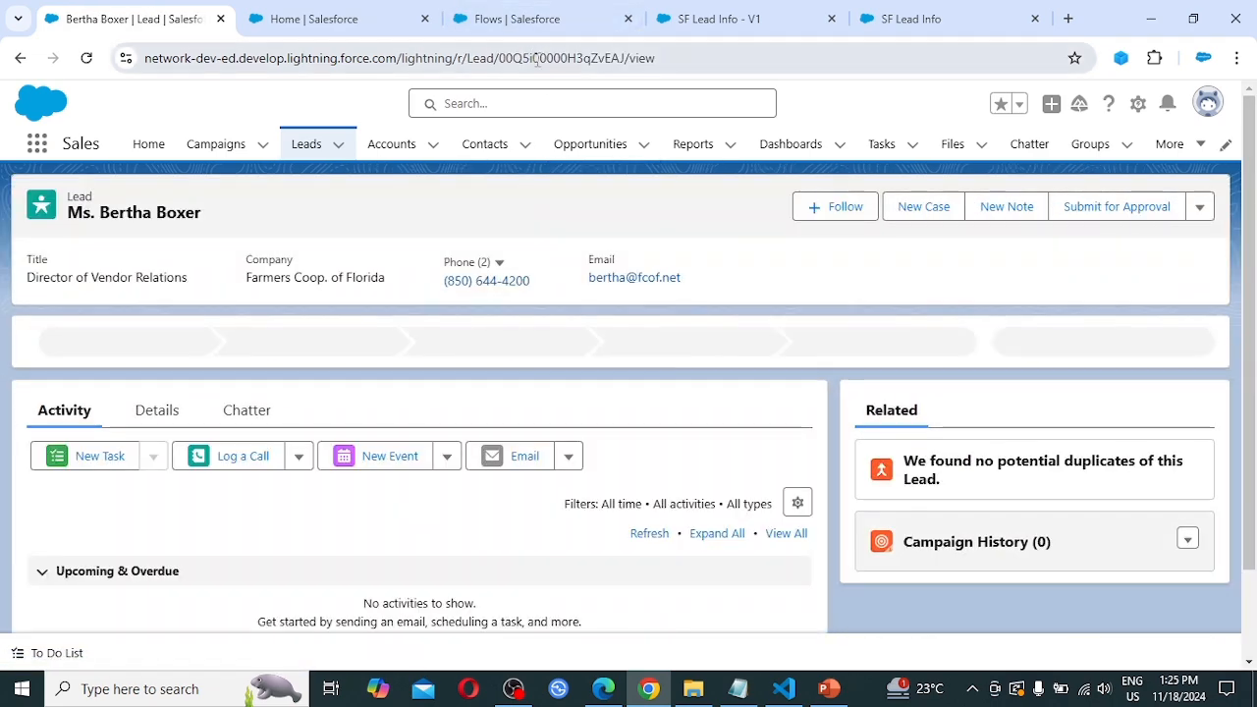
Paste the new record ID into the page URL to load the new lead, and view its Details
double_click(533, 57)
key(ctrl+v)
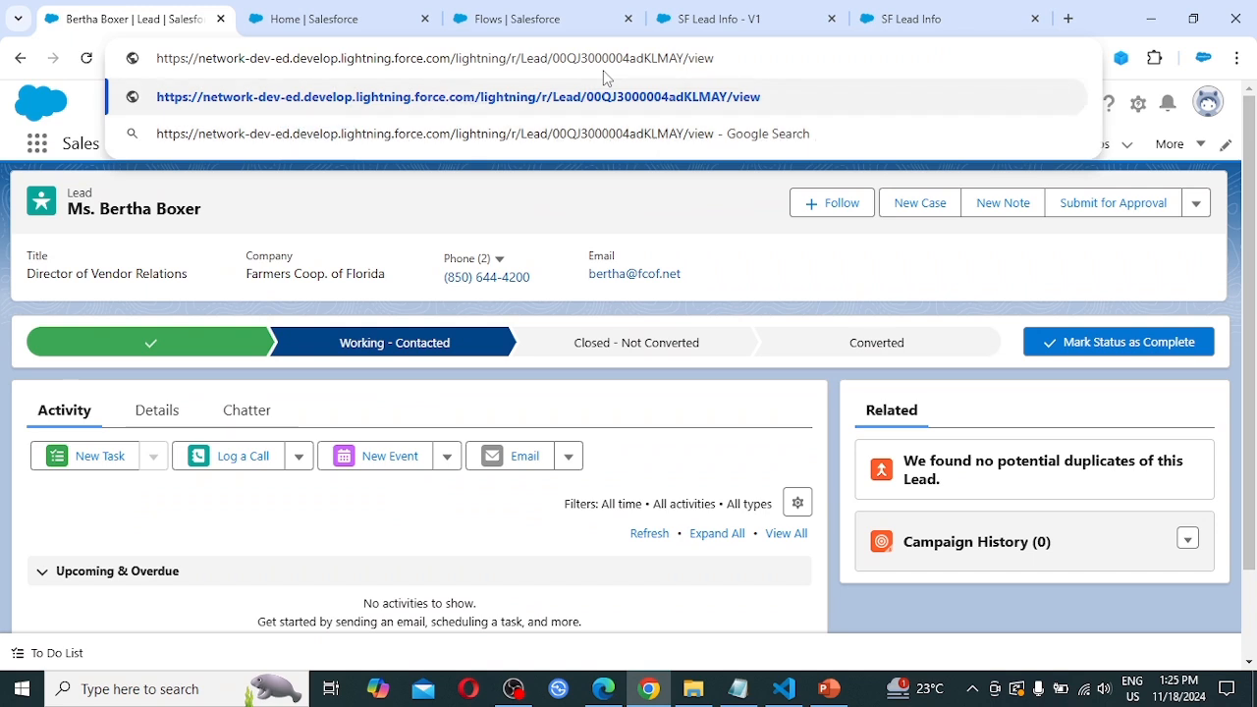
key(Return)
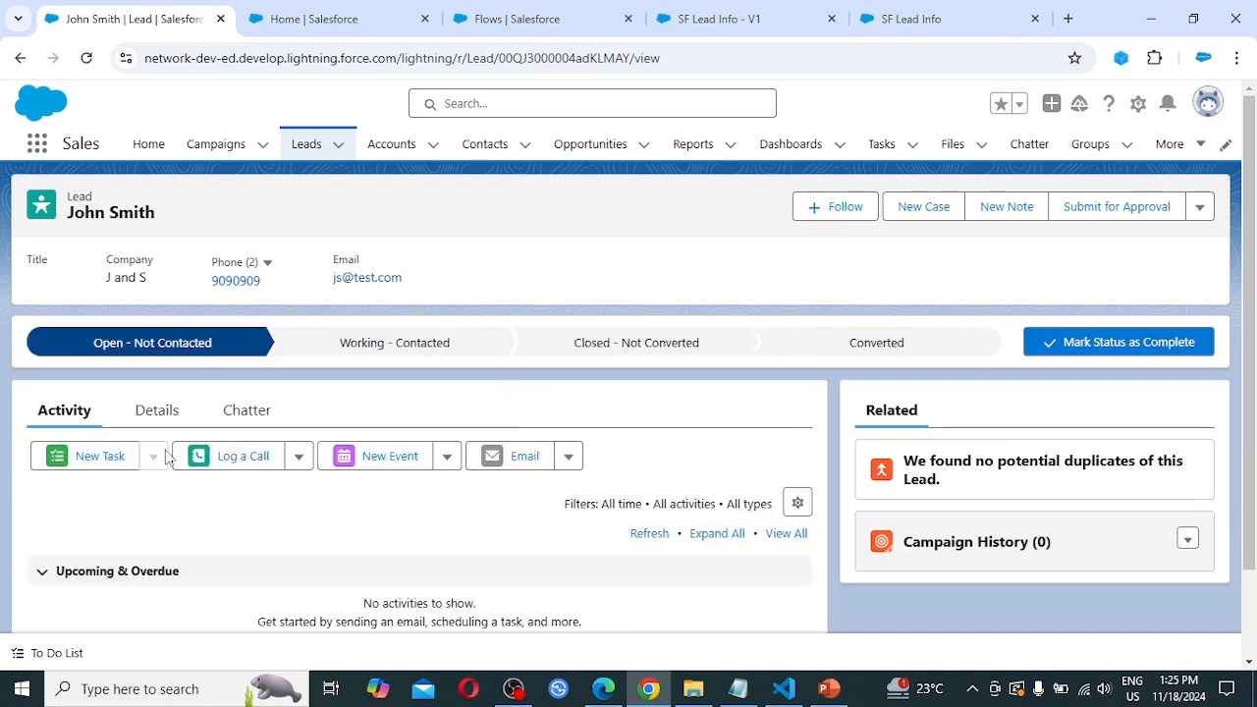
click(156, 410)
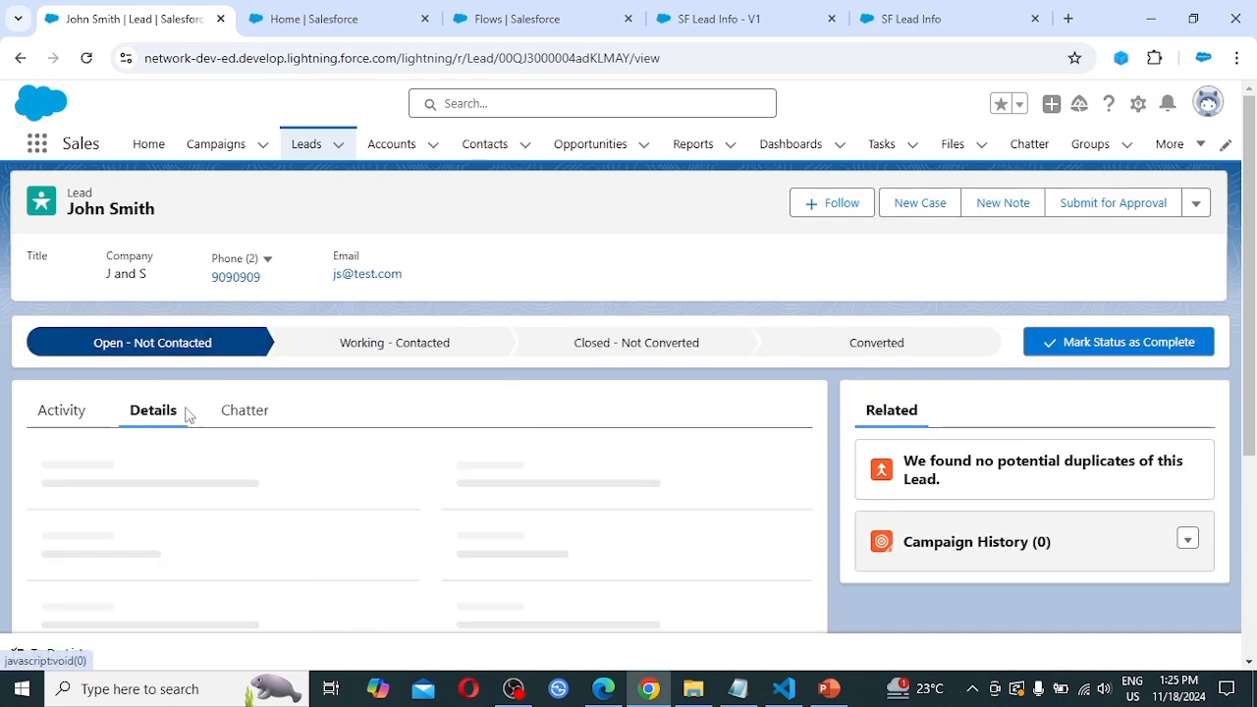
scroll(426, 429, down, 2)
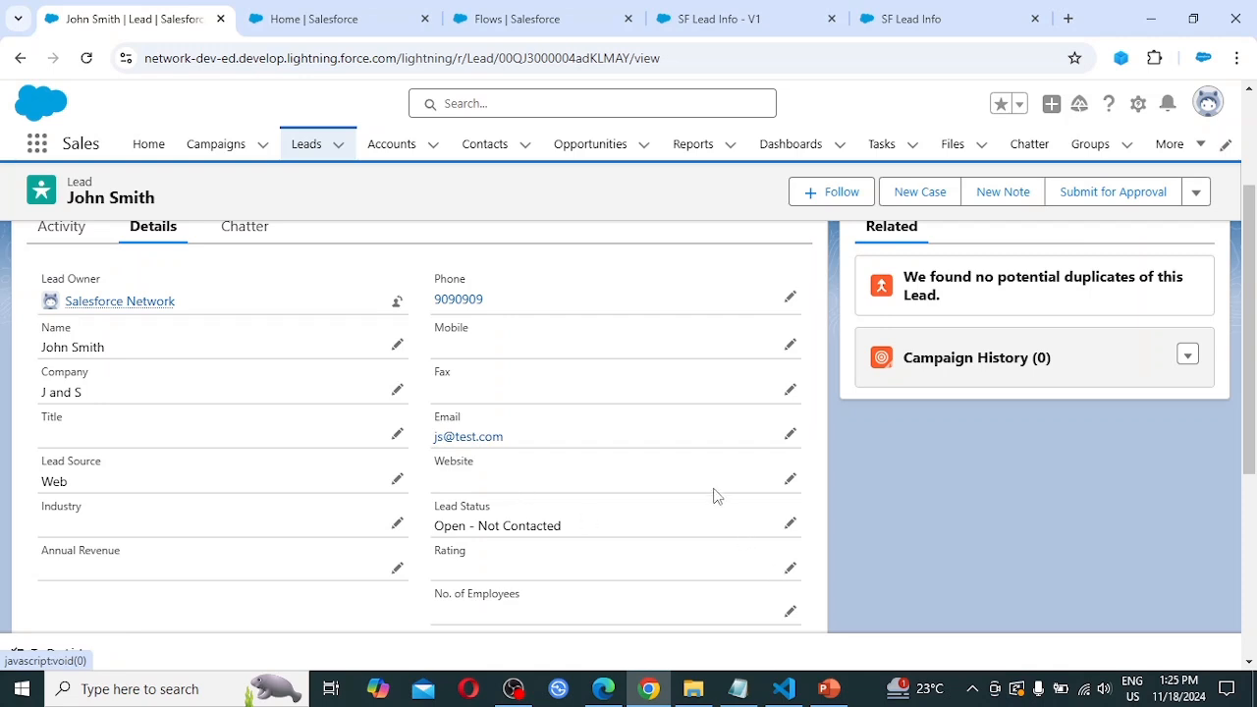
scroll(715, 496, up, 2)
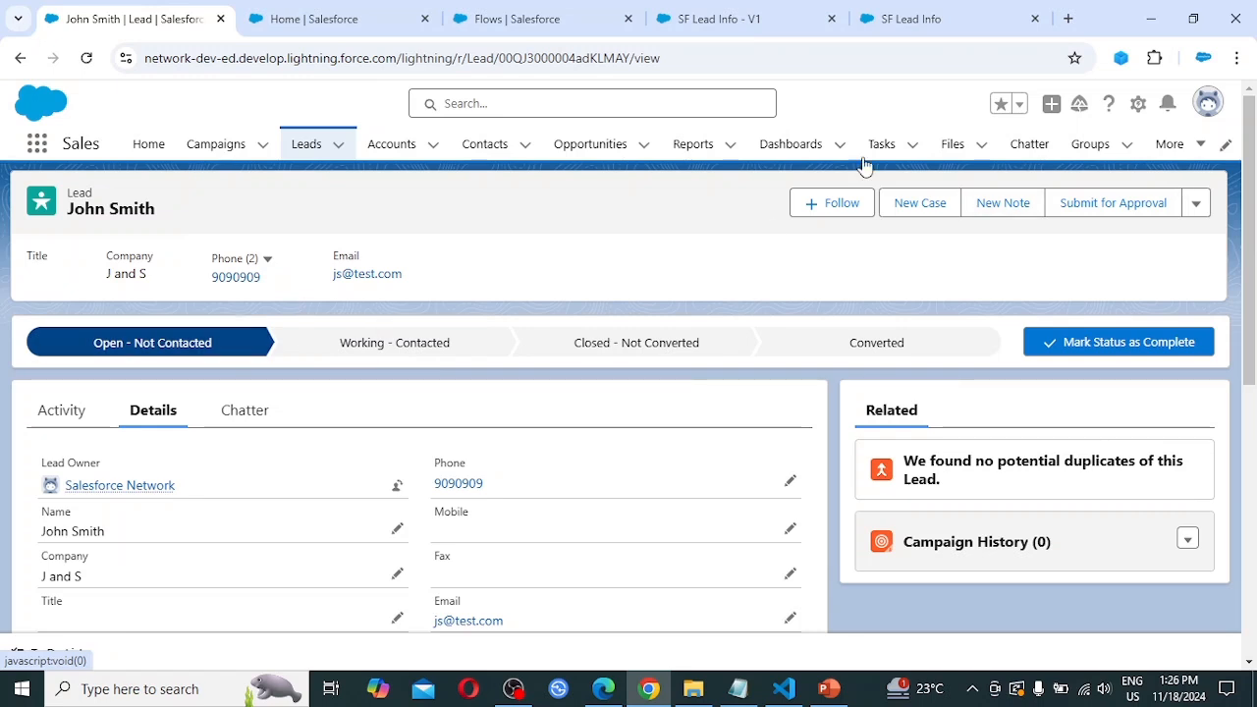
From Setup, search Quick Find for 'lightning a' and open Lightning App Builder in a new tab
click(1137, 105)
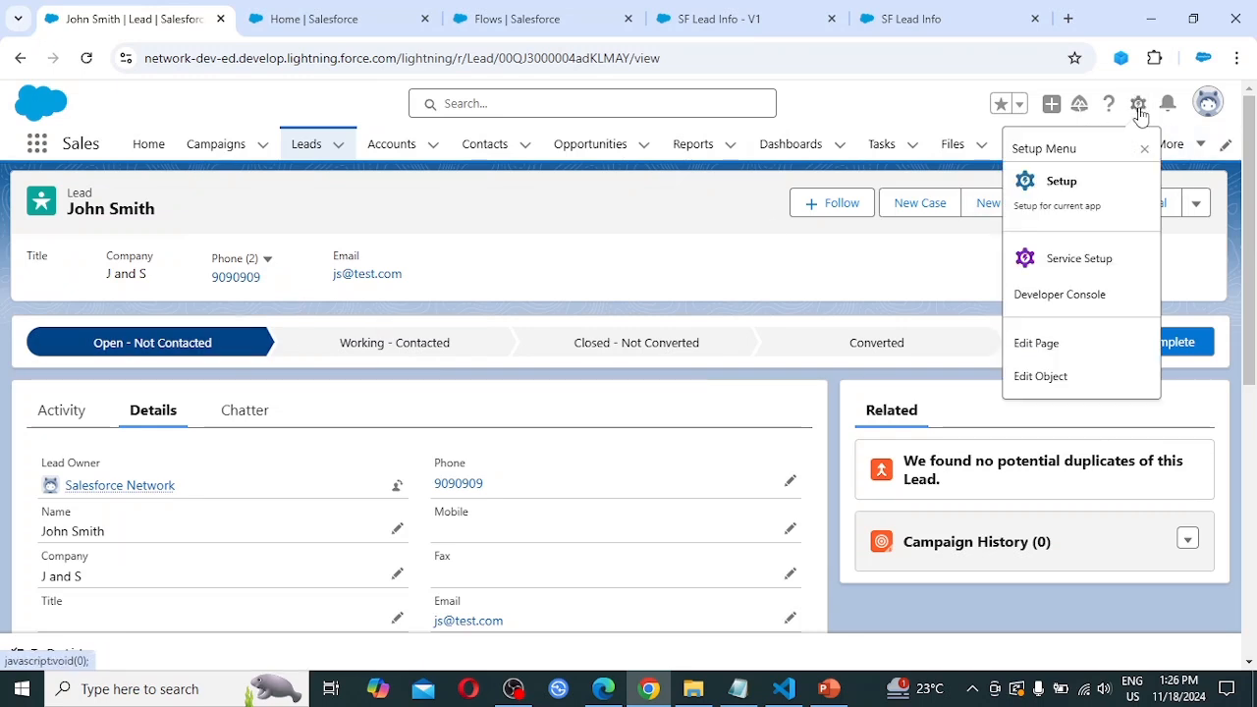
click(1058, 206)
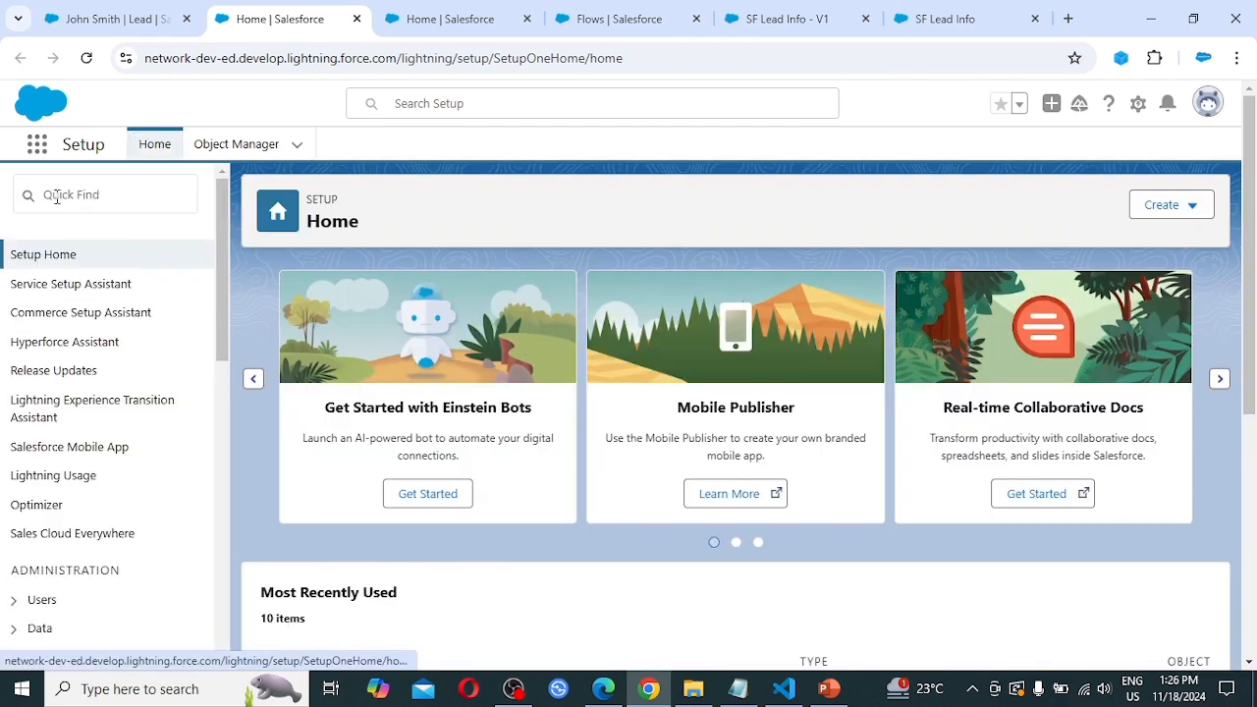
click(56, 196)
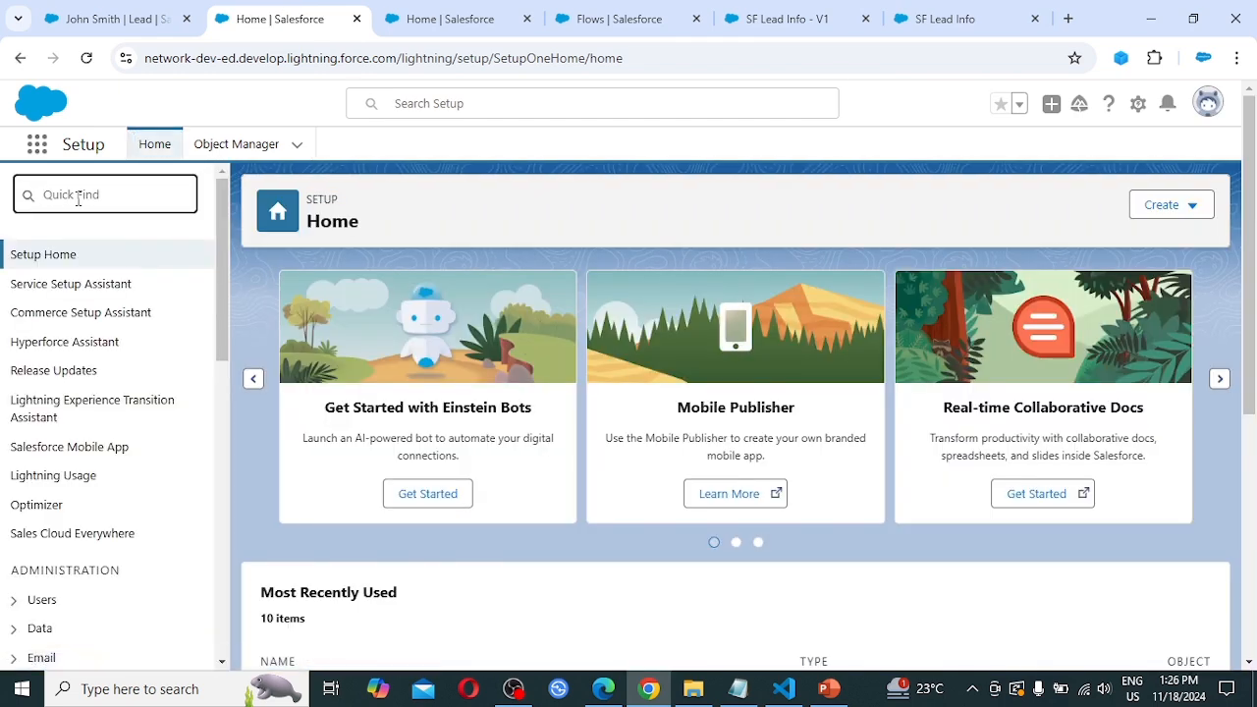
text(lightning app)
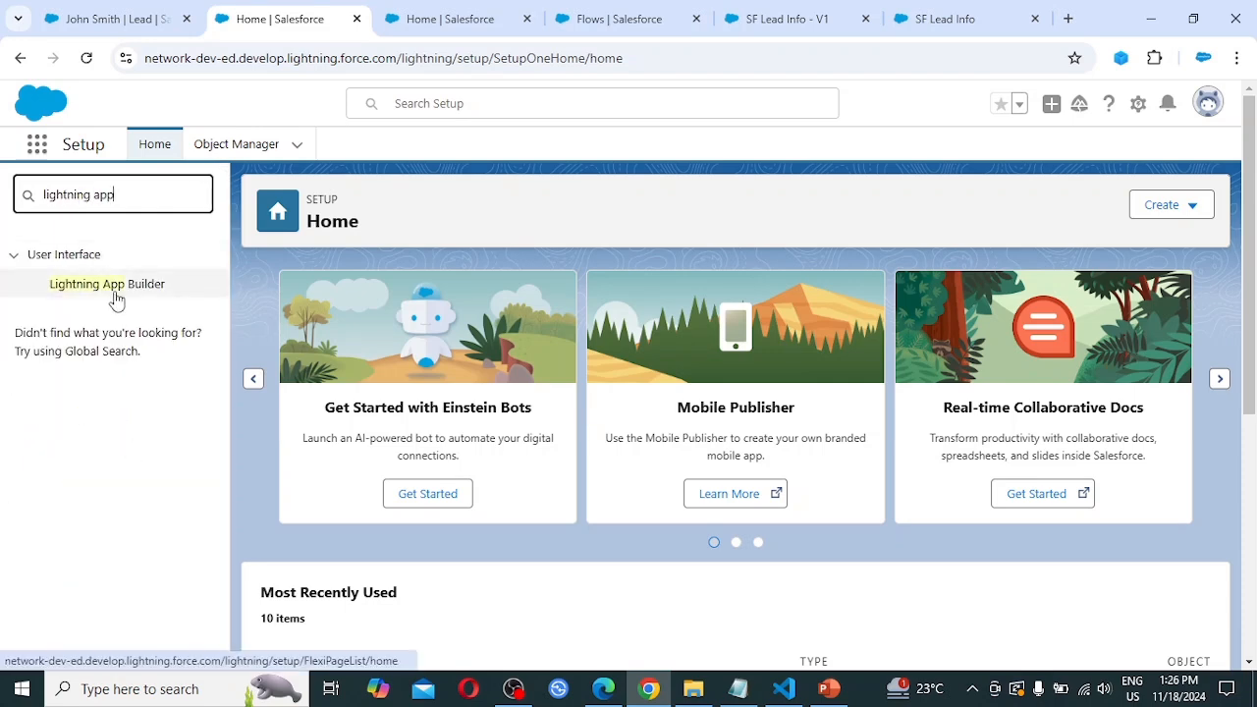
right_click(117, 298)
click(162, 307)
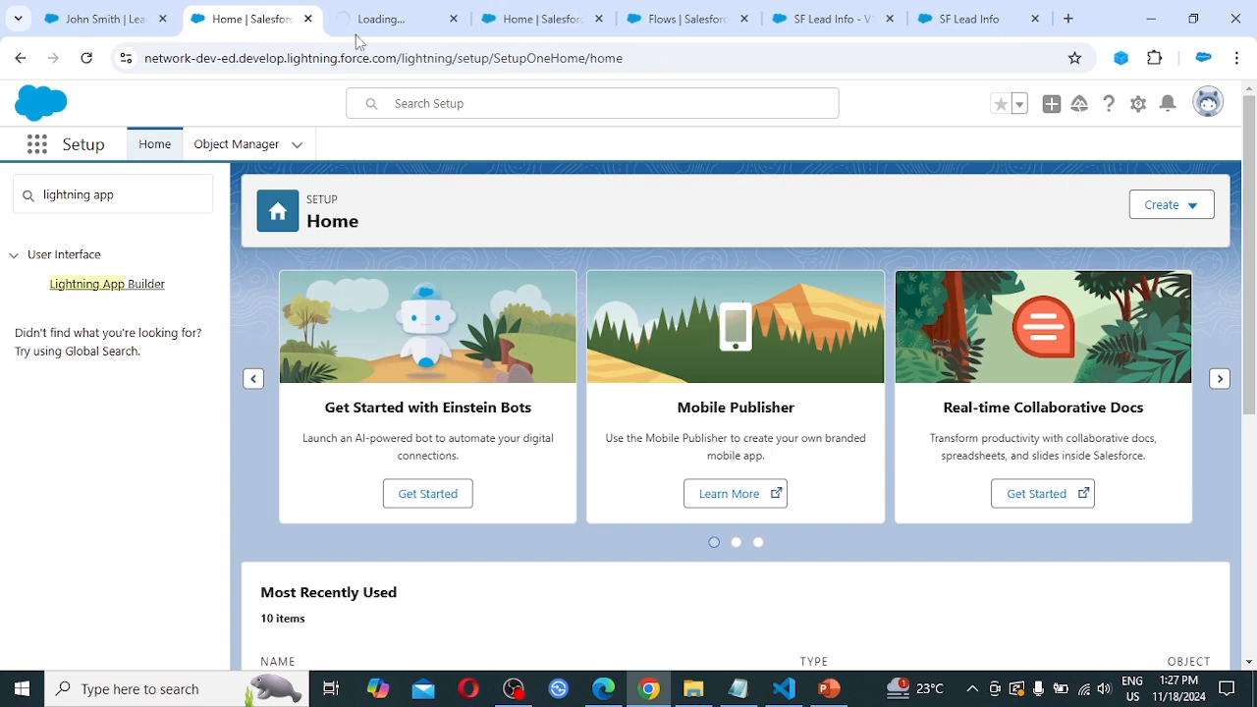
click(390, 13)
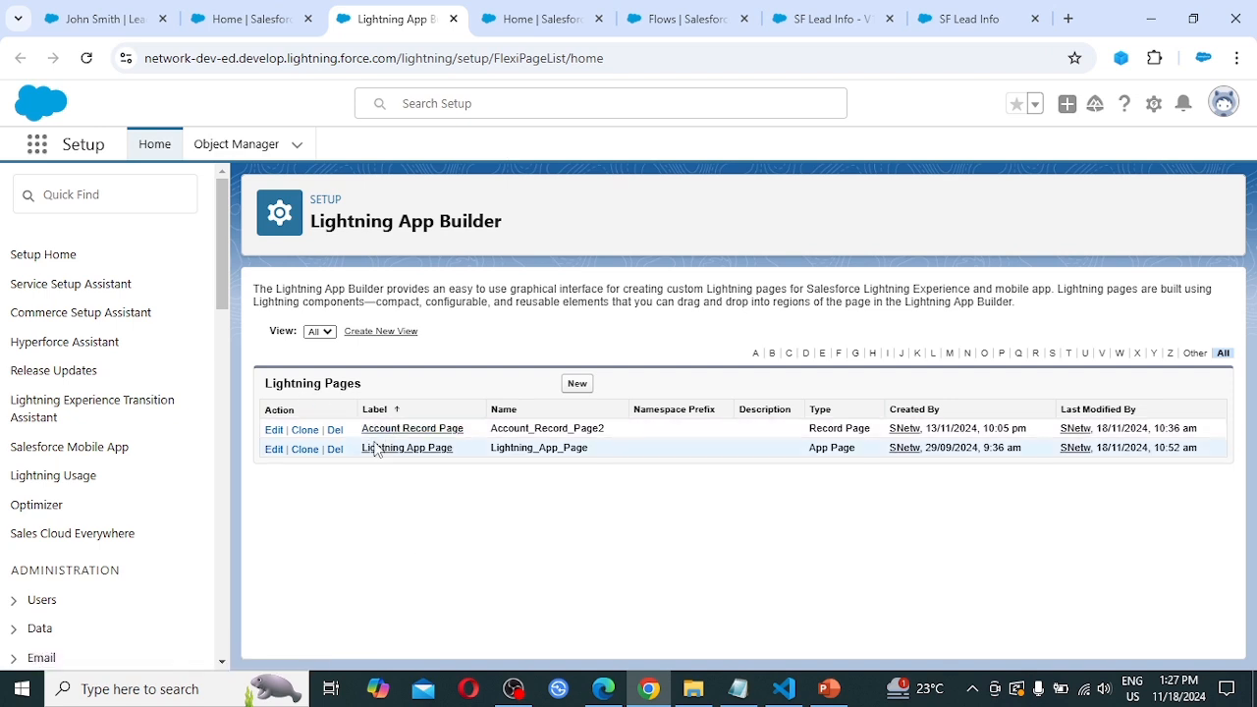
Create an App Page named 'Flow Lightning Page' using the Two Regions layout
click(579, 386)
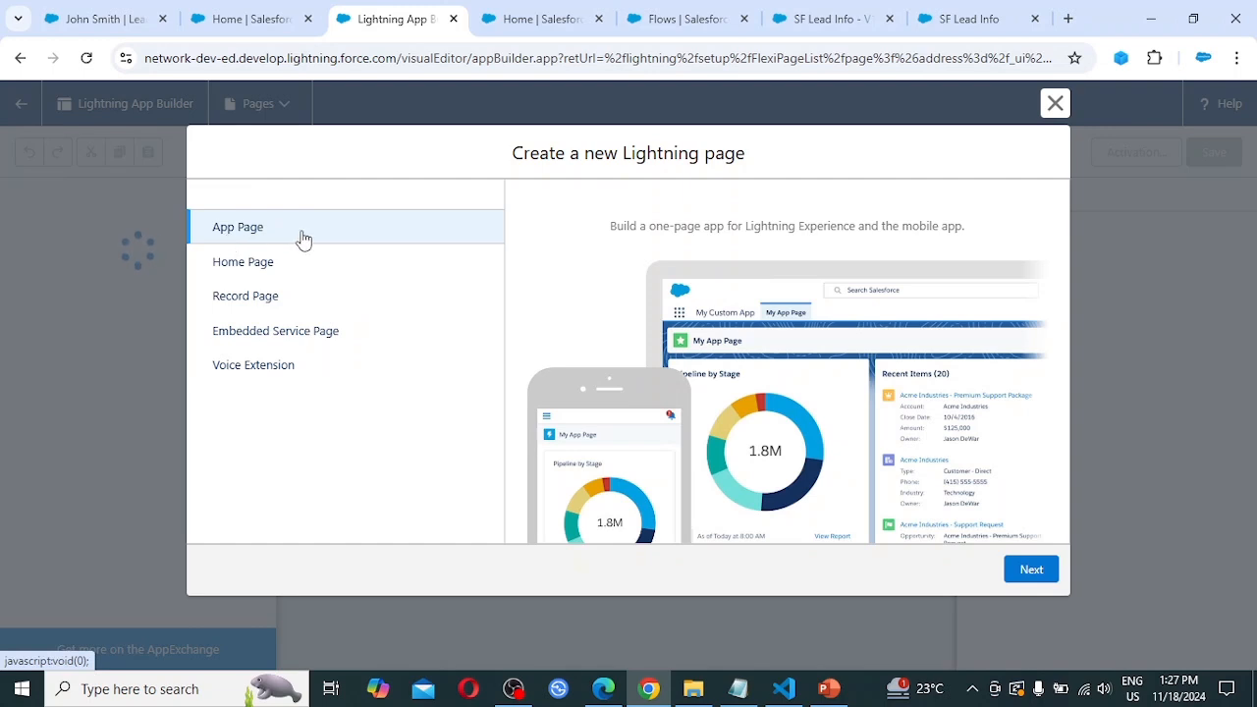
click(1031, 572)
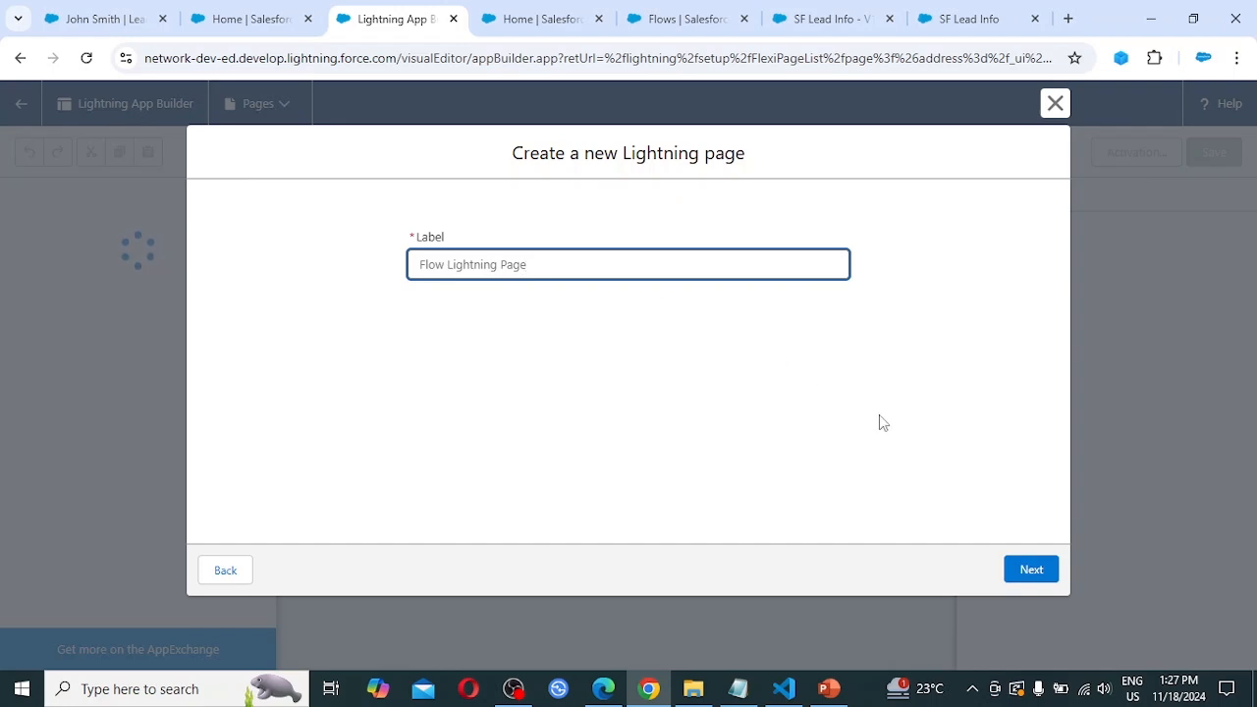
click(1031, 571)
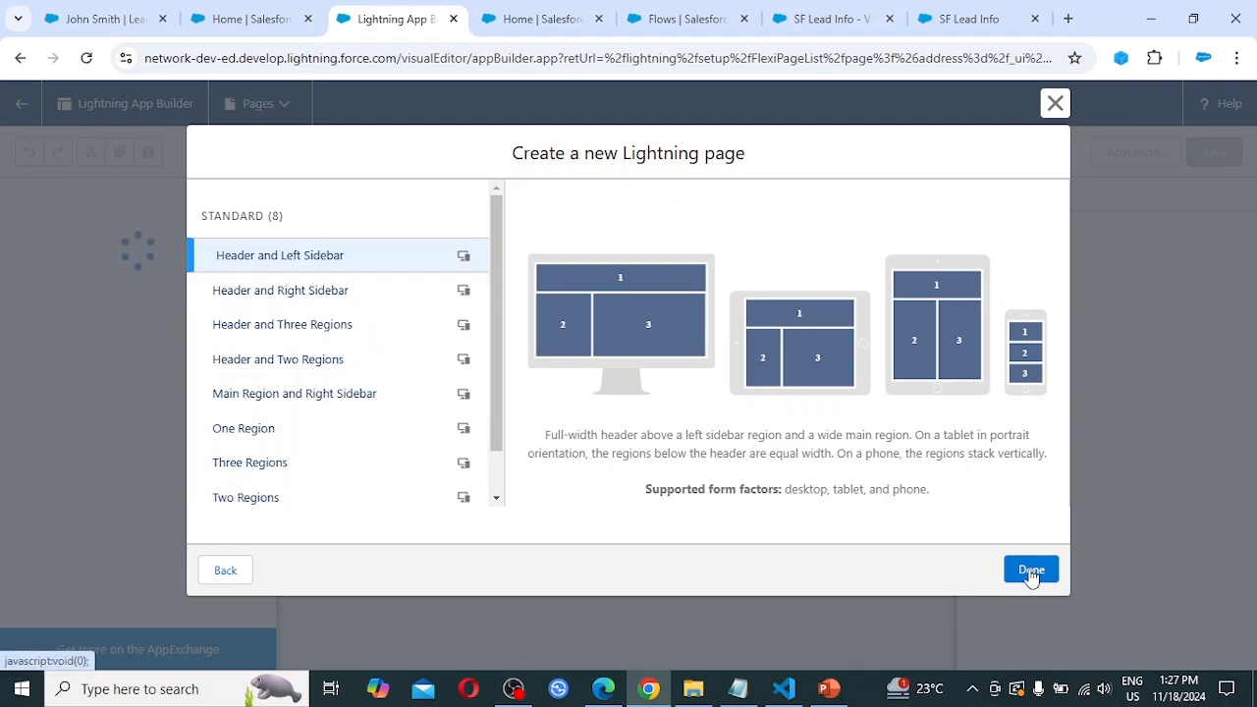
click(247, 503)
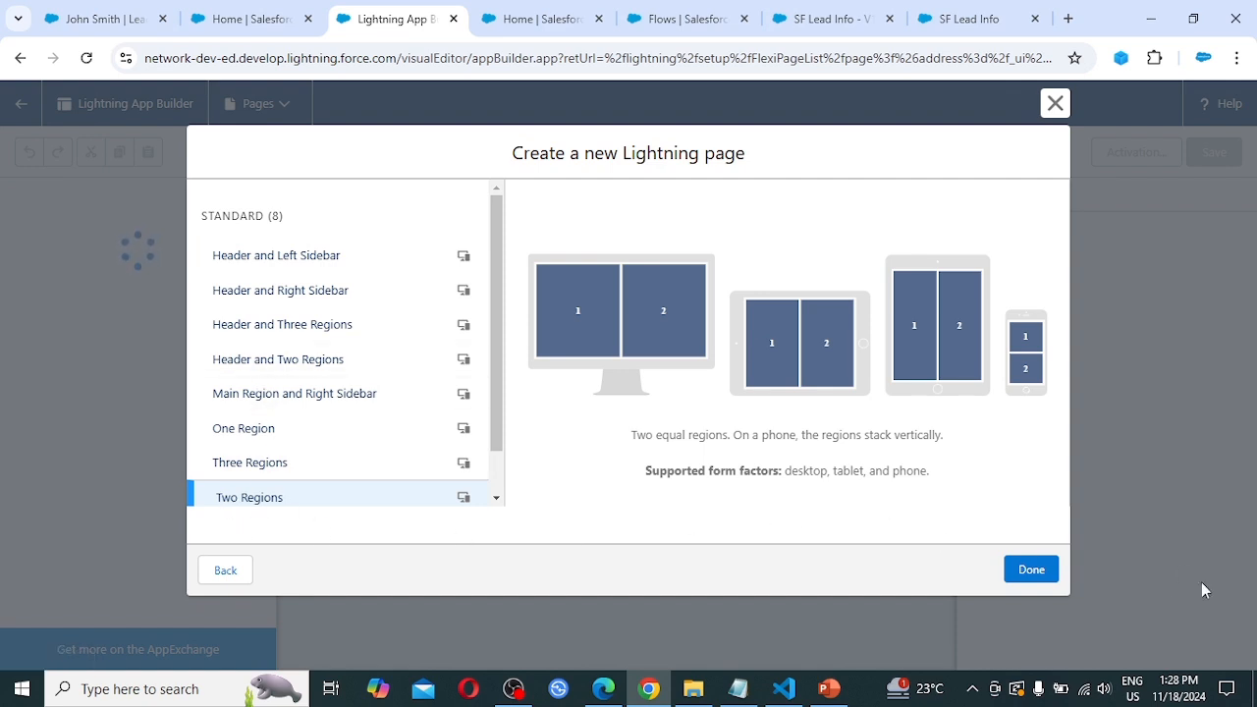
click(1016, 577)
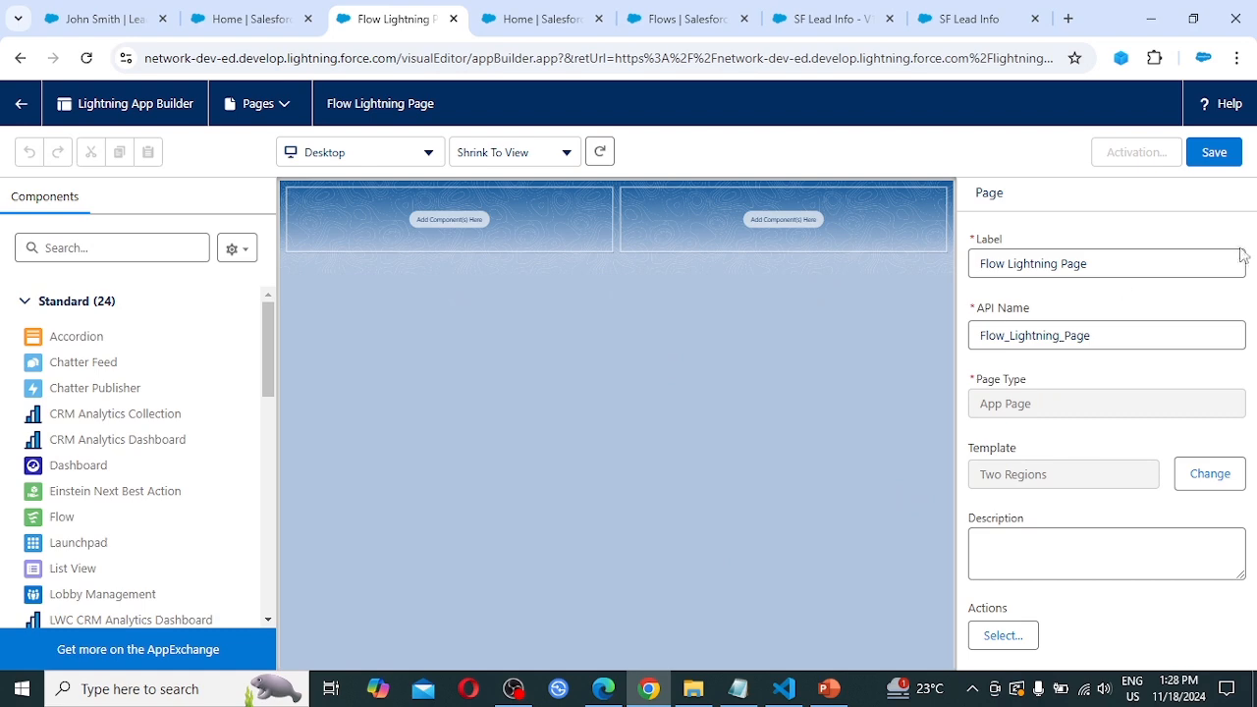
Save the page, activate it for all users, and skip adding it to navigation
click(1216, 155)
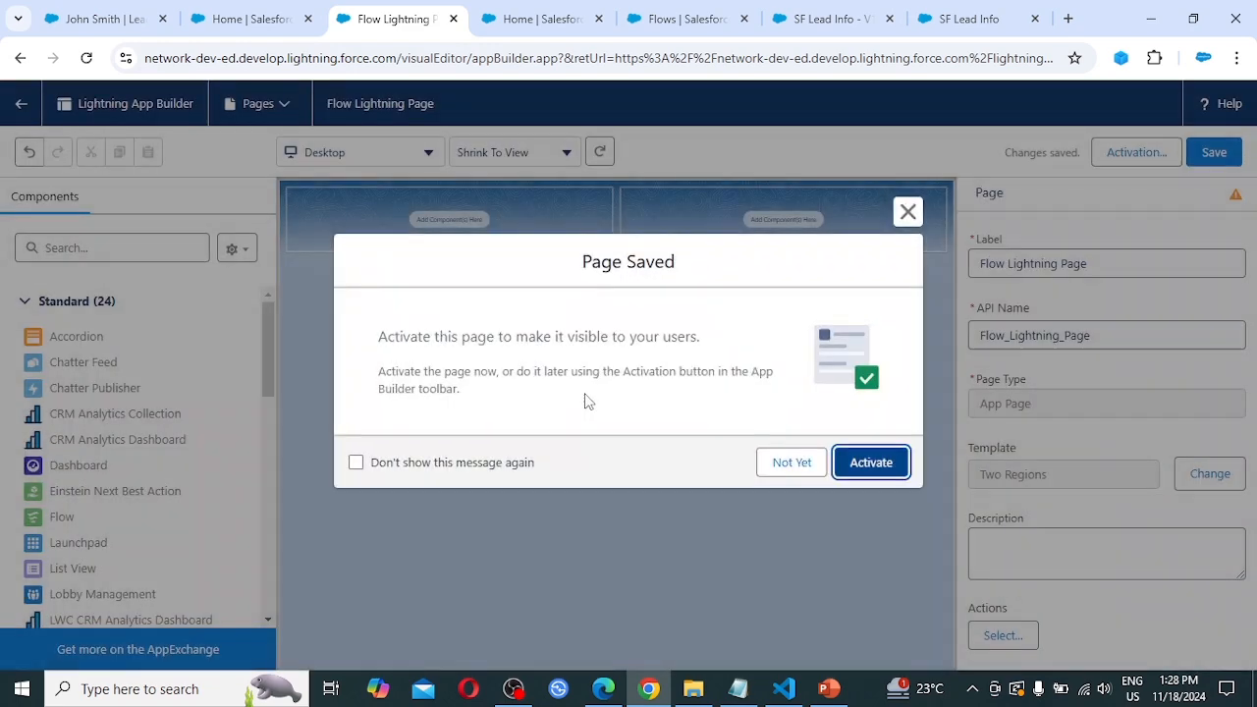
click(877, 465)
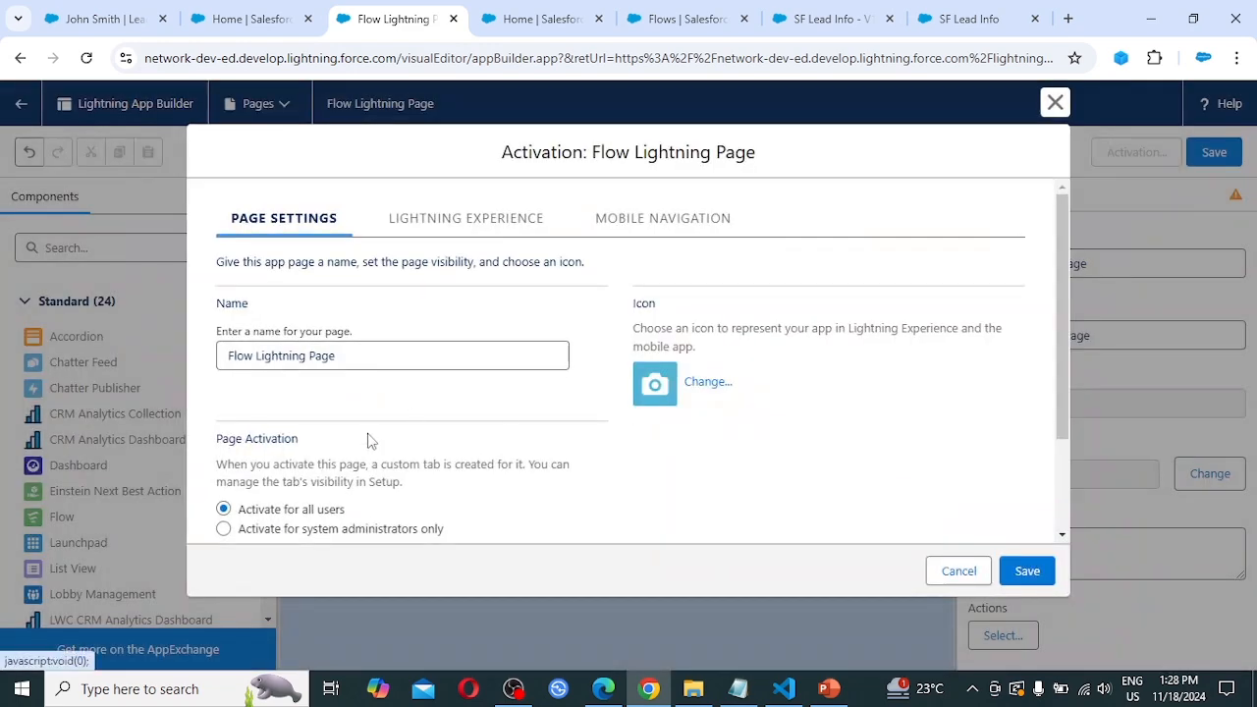
scroll(455, 416, down, 2)
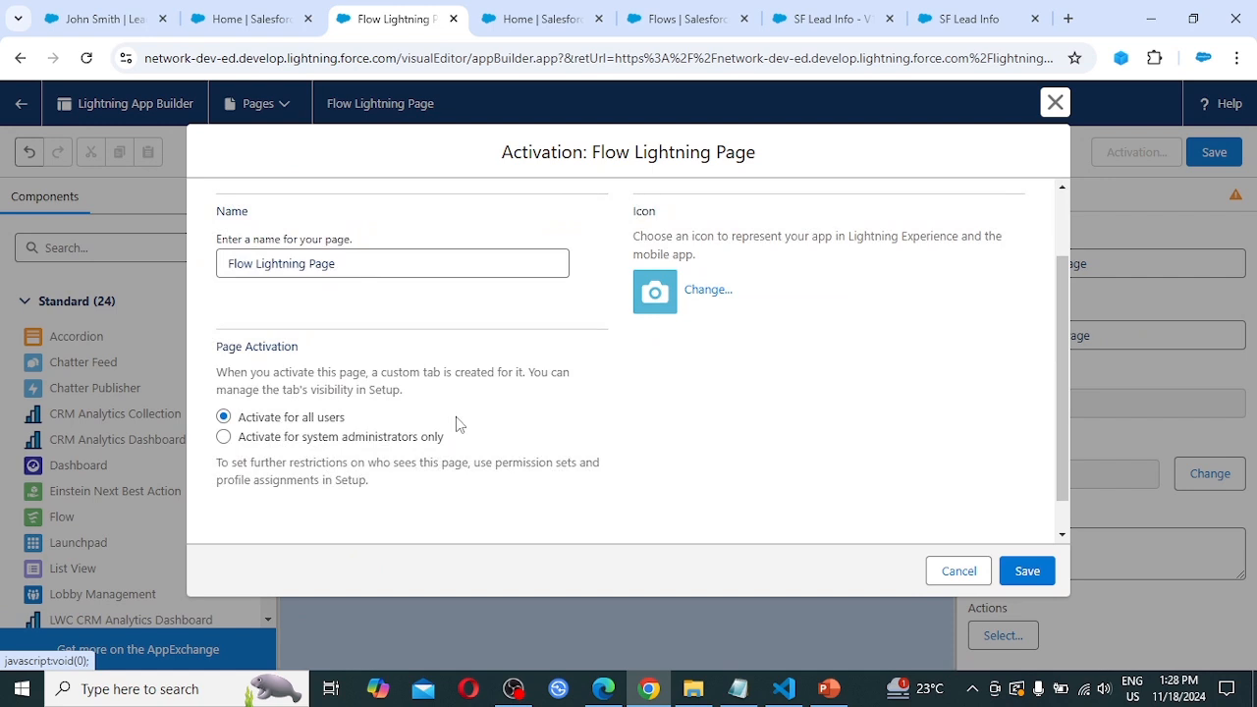
scroll(455, 416, up, 2)
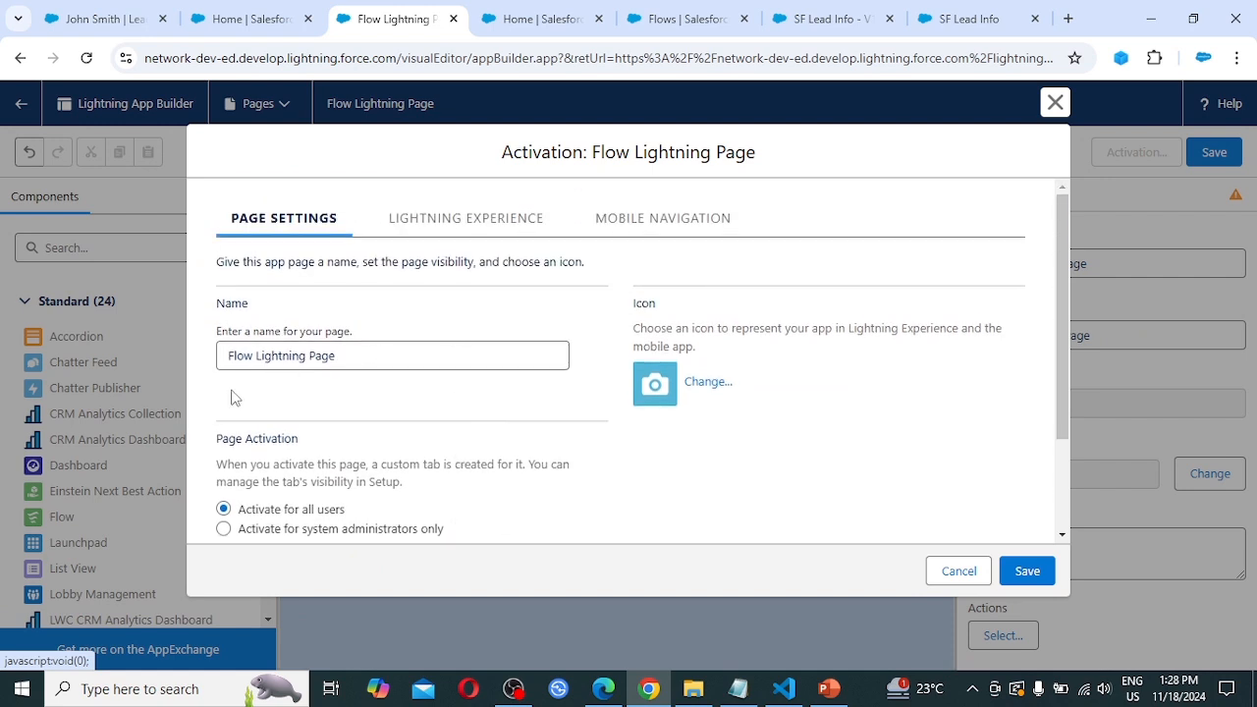
click(1014, 565)
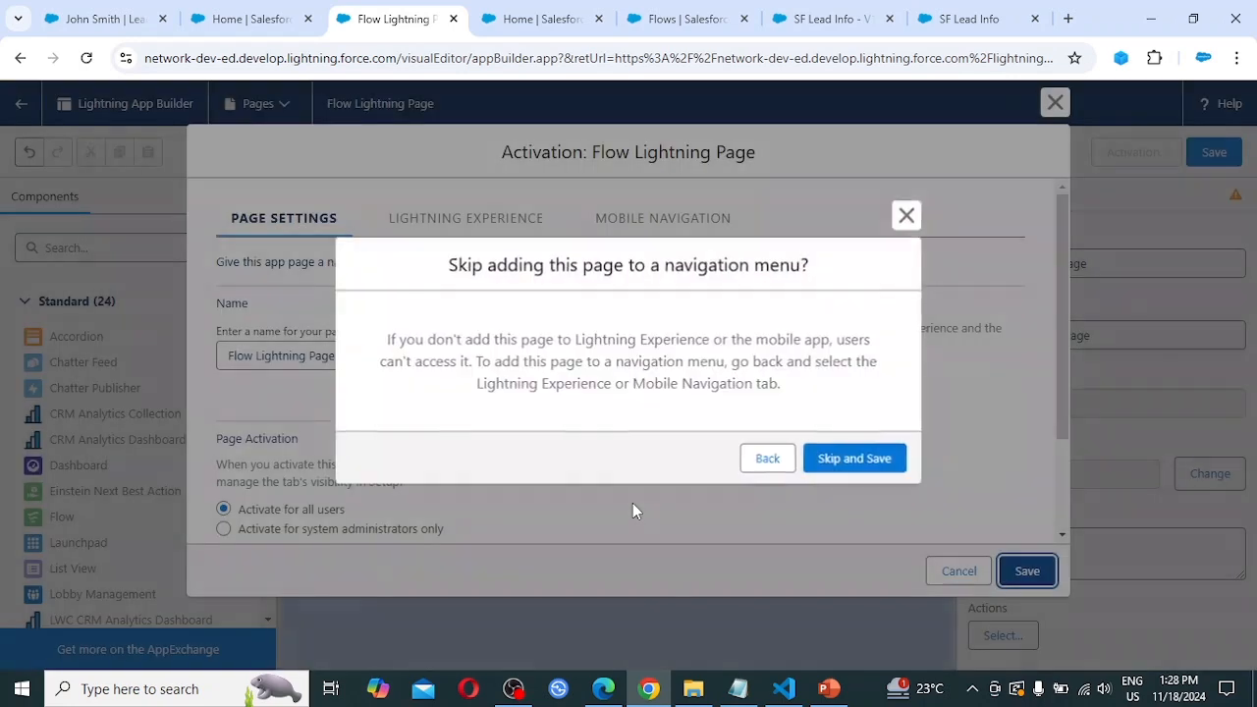
click(863, 475)
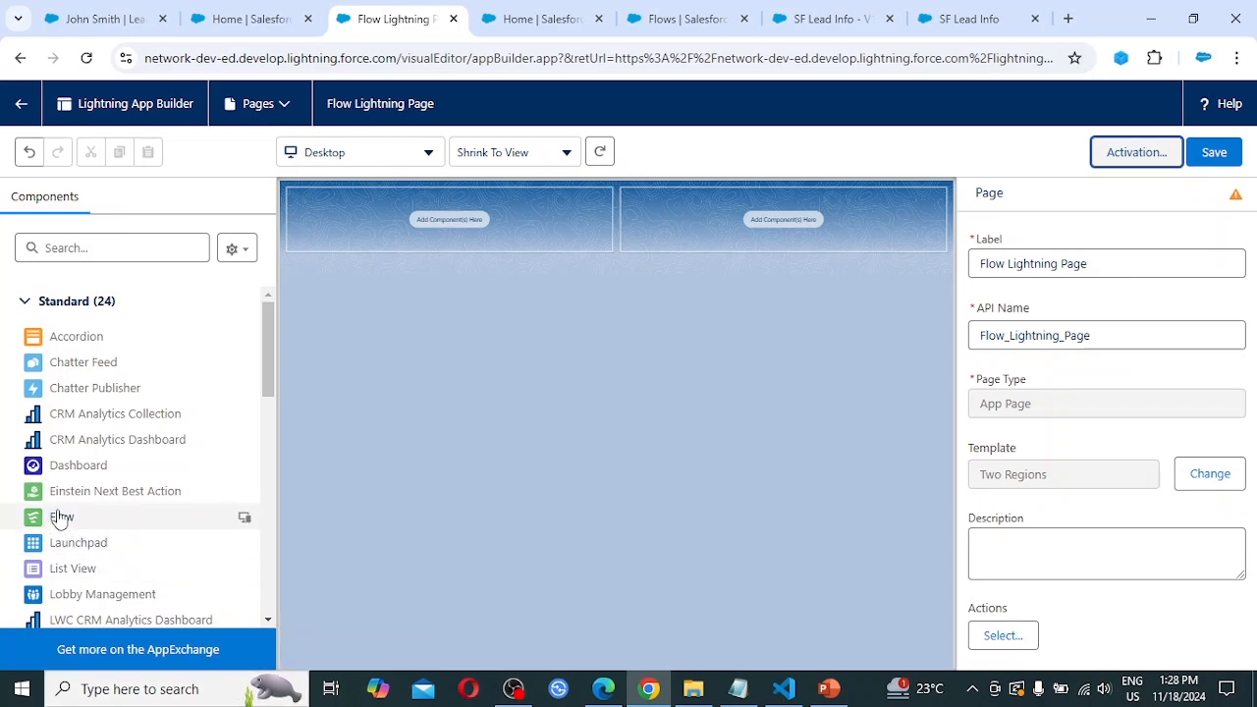
Drag a Flow component into the left region and clear its flow, searching 'sf'
drag(66, 525, 380, 224)
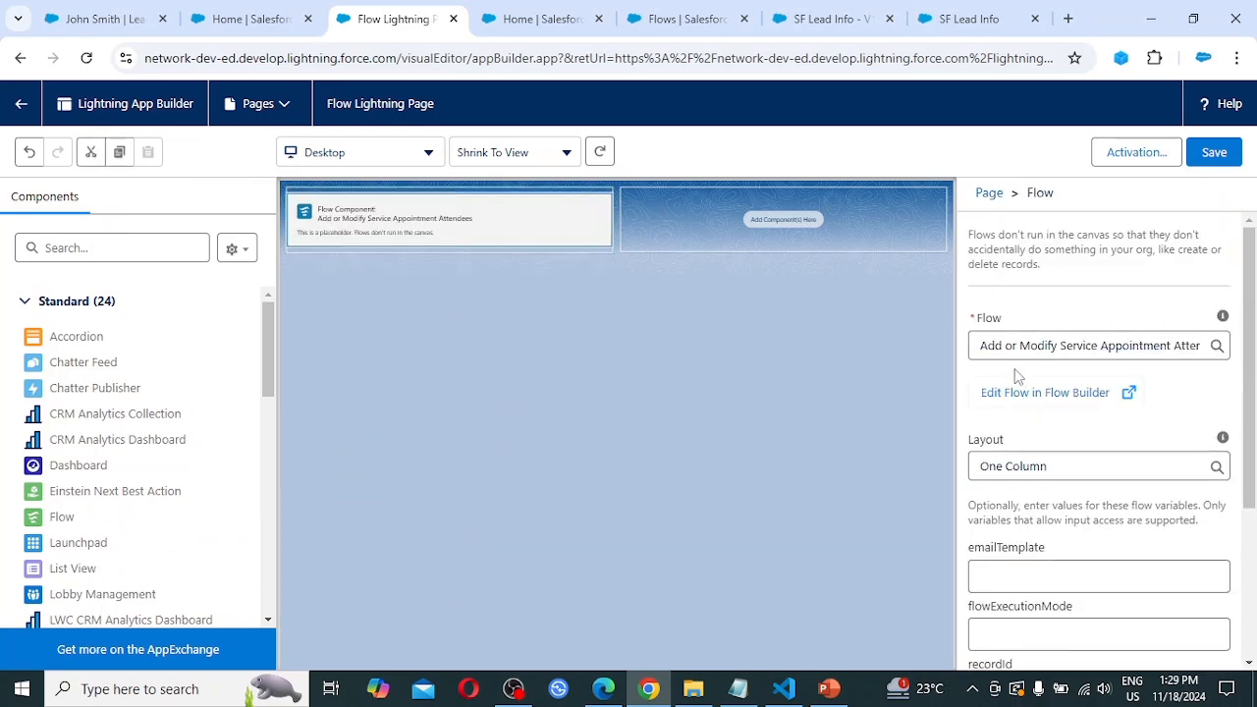
click(979, 345)
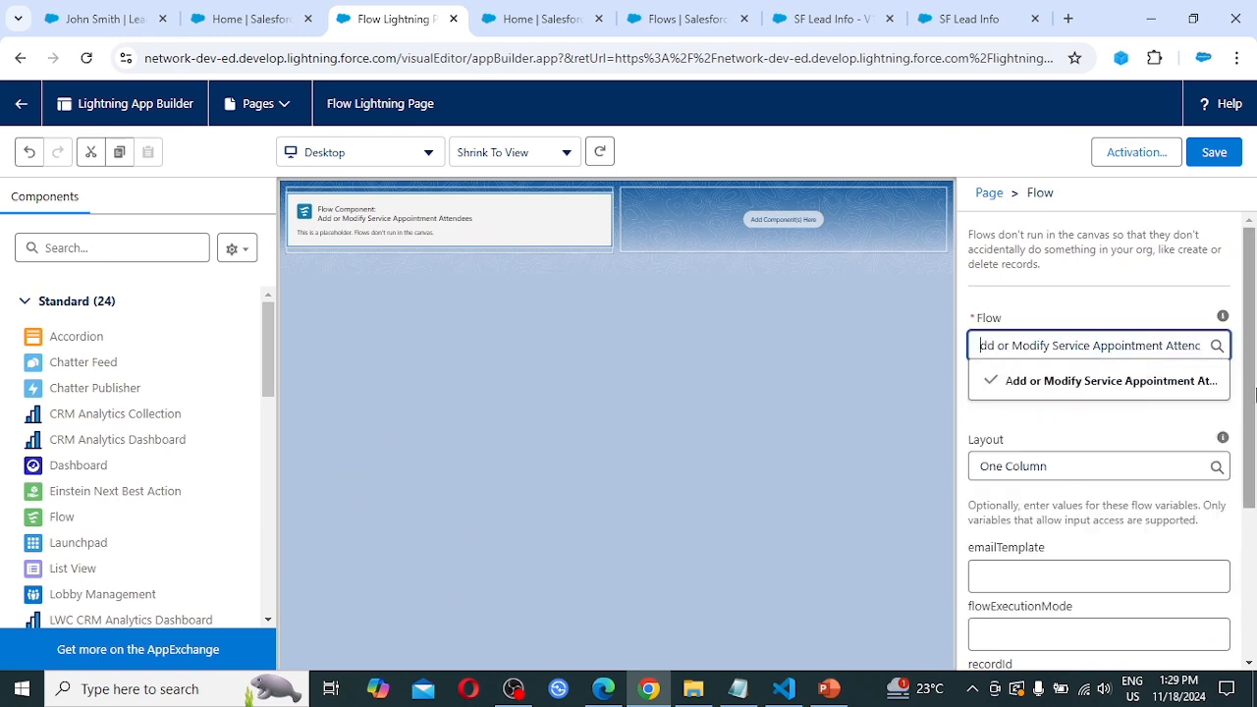
key(Delete)
key(Delete)
key(Delete)
key(Delete)
key(Delete)
key(Delete)
key(Delete)
key(Delete)
key(Delete)
key(Delete)
key(Delete)
key(Delete)
key(Delete)
key(Delete)
key(Delete)
key(Delete)
key(Delete)
key(Delete)
key(Delete)
key(Delete)
key(Delete)
key(Delete)
key(Delete)
key(Delete)
key(Delete)
key(Delete)
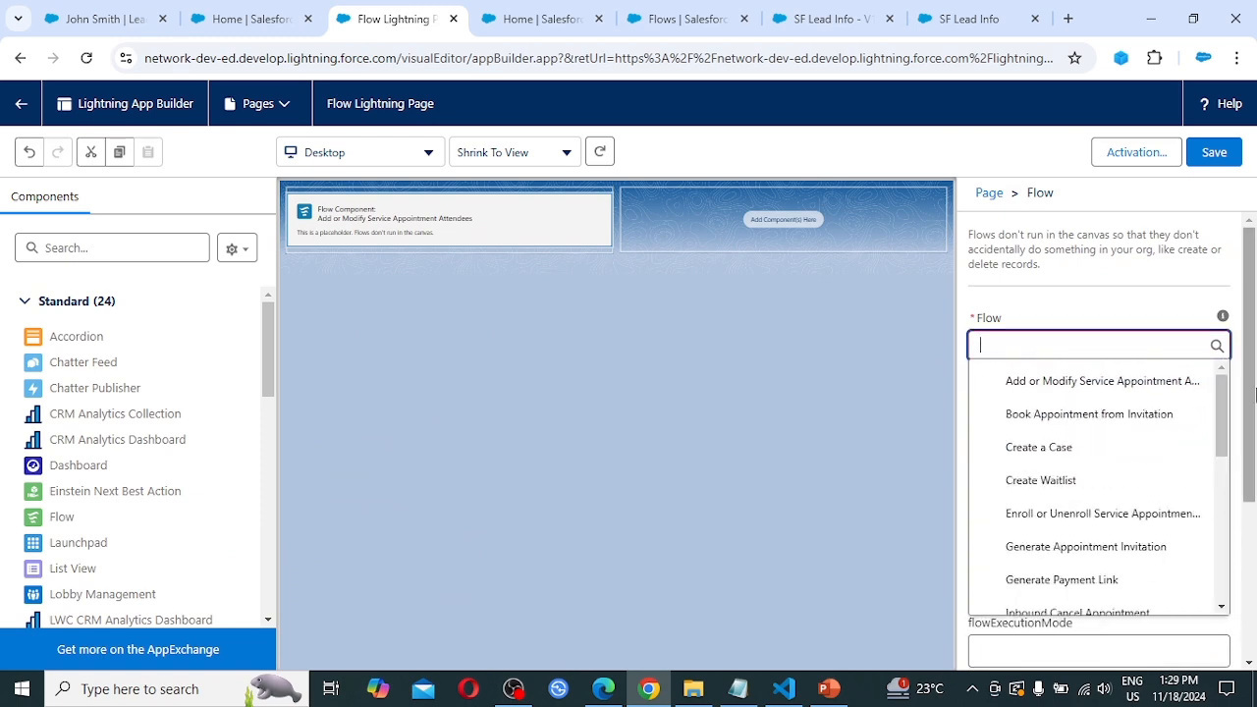
text(sf)
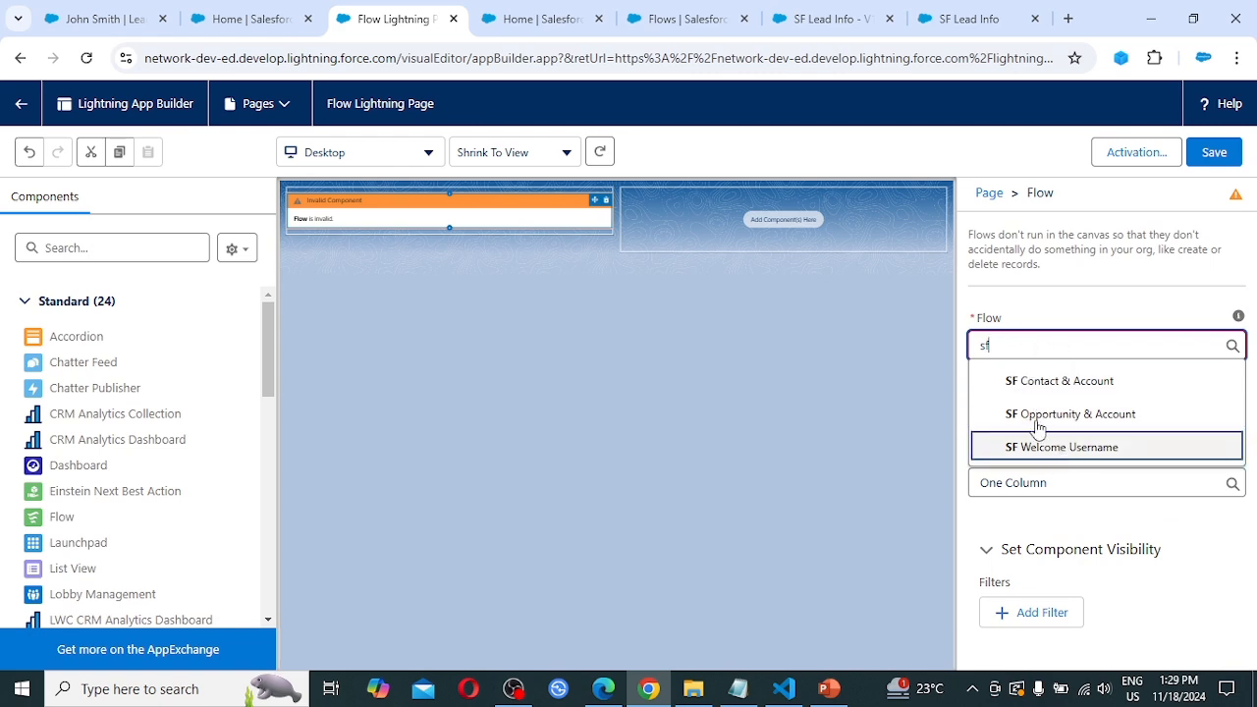
click(677, 335)
click(684, 336)
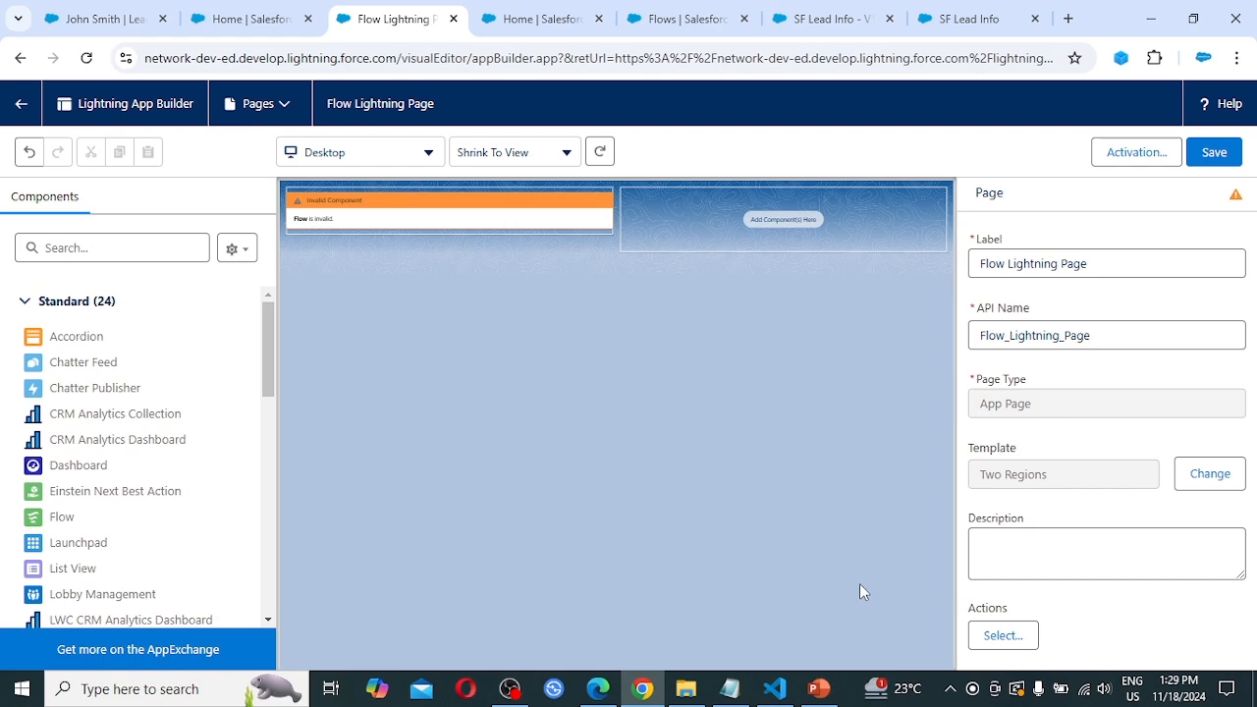
Activate the SF Lead Info - V1 flow in Flow Builder and return to the page builder
click(852, 12)
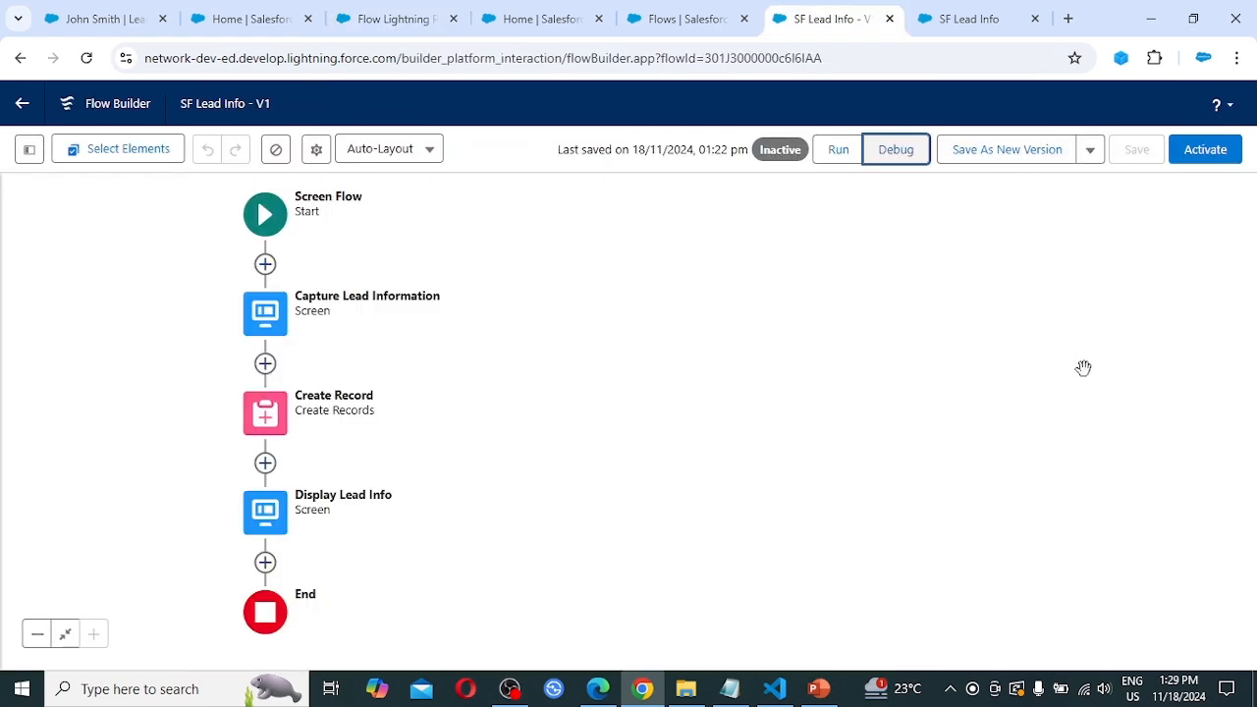
click(1210, 159)
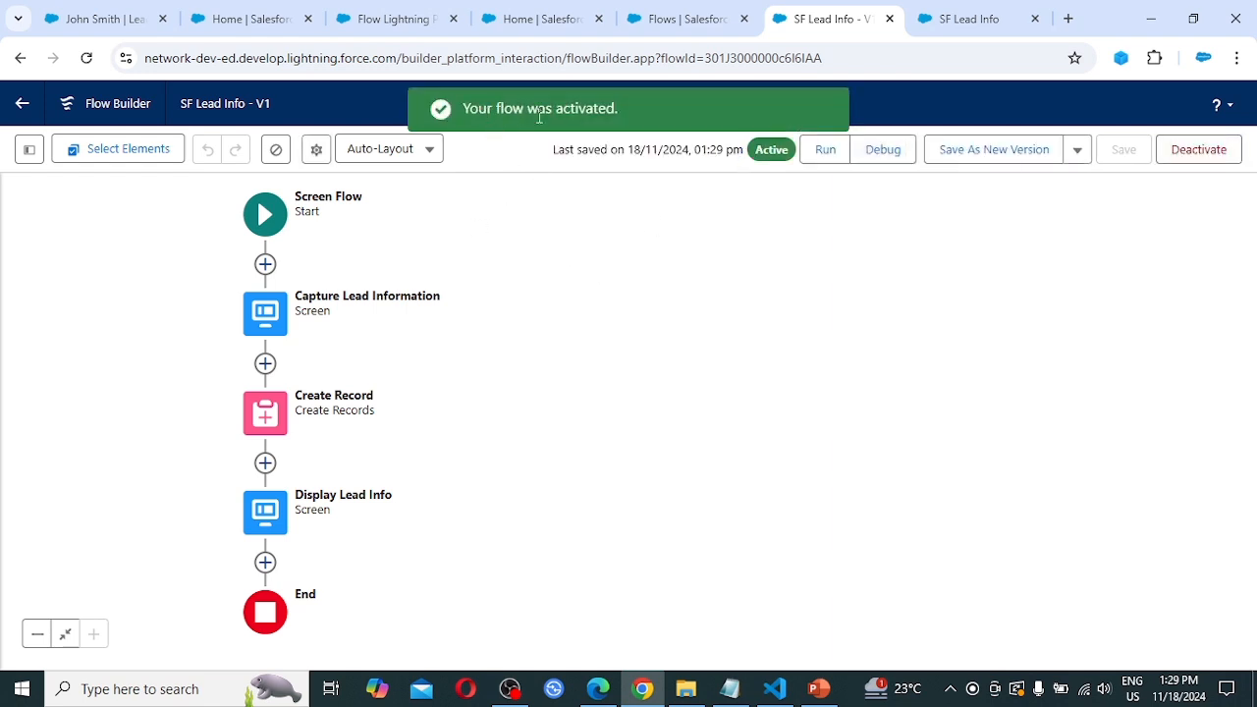
click(373, 12)
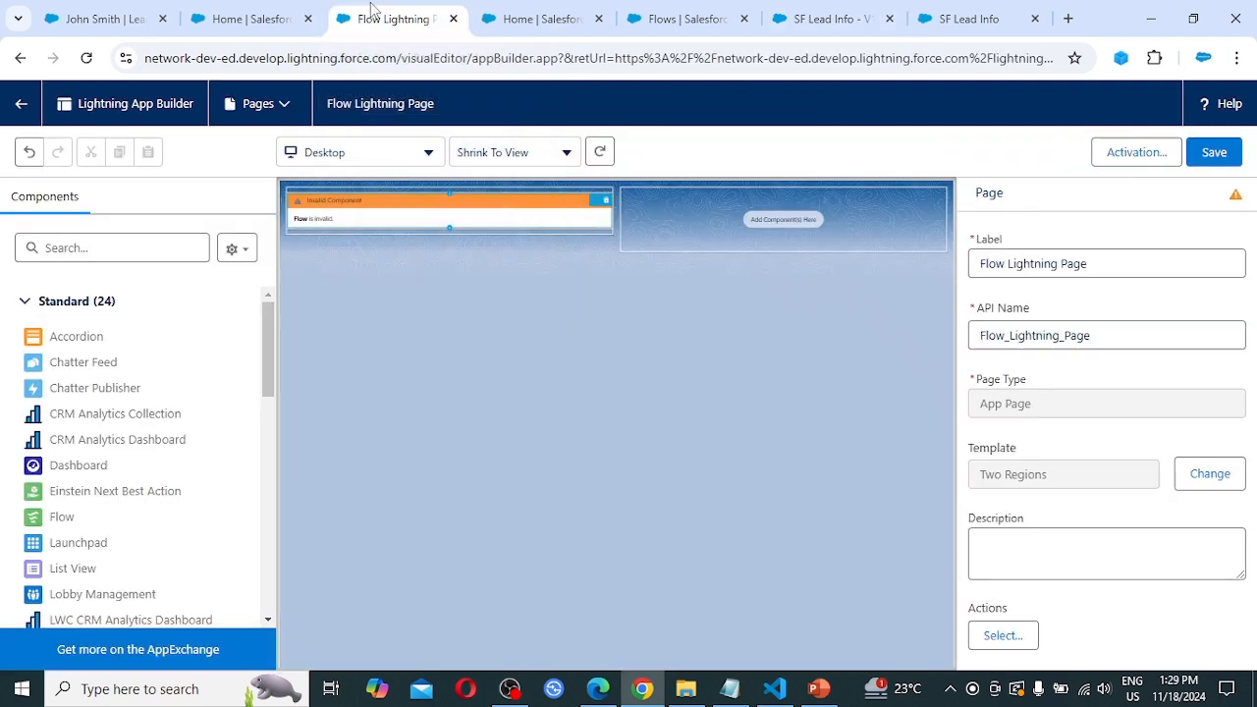
Reload the page builder and drag a Flow component into the left region
click(88, 59)
click(719, 176)
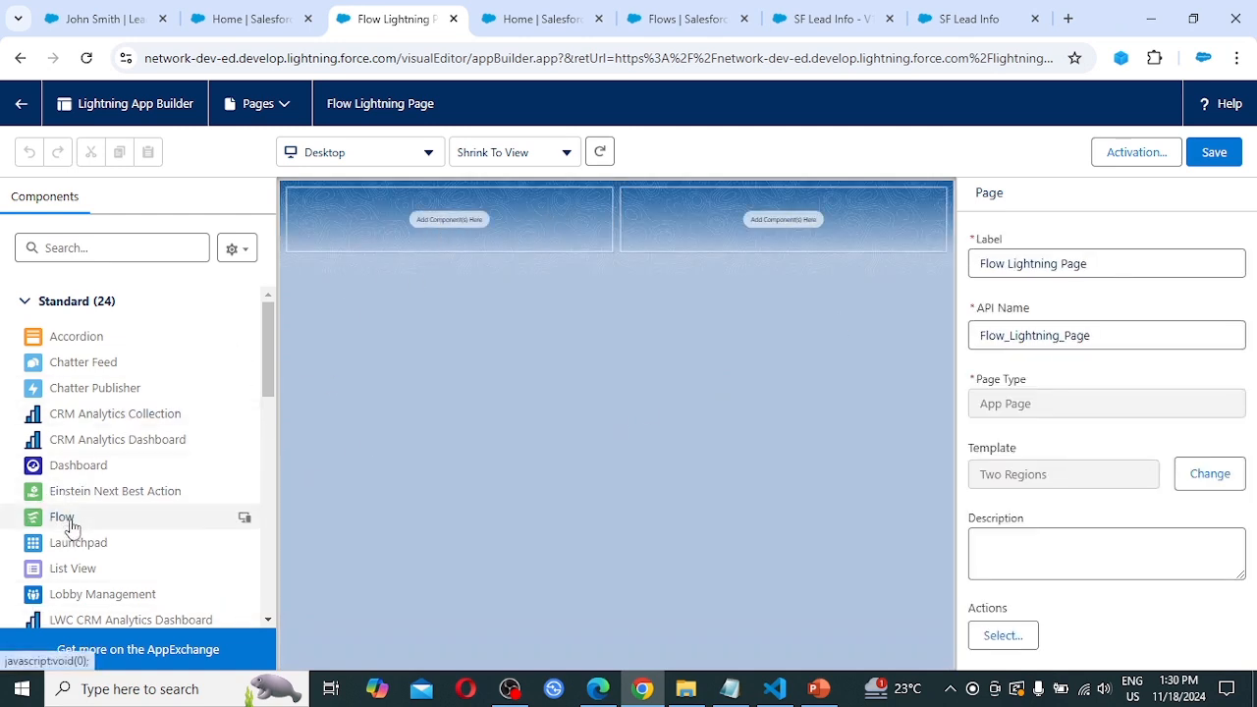
drag(70, 527, 412, 213)
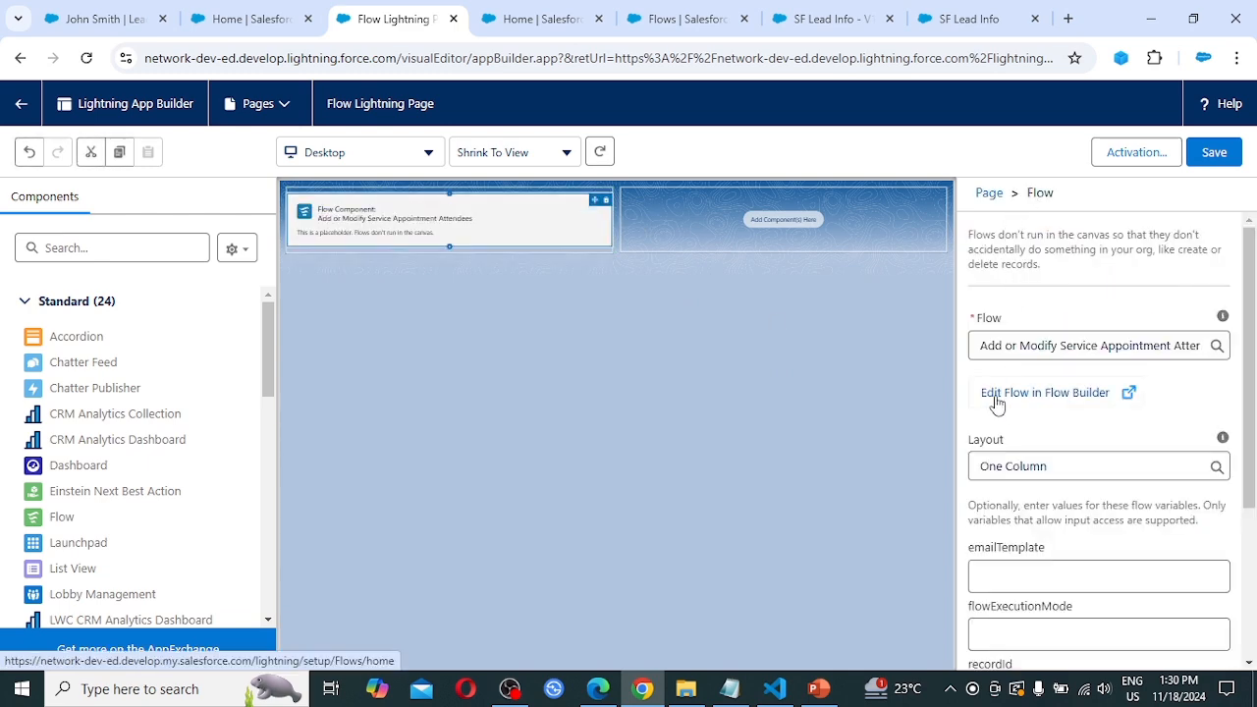
Replace the component's flow with SF Lead Info and save the page
drag(978, 344, 1254, 337)
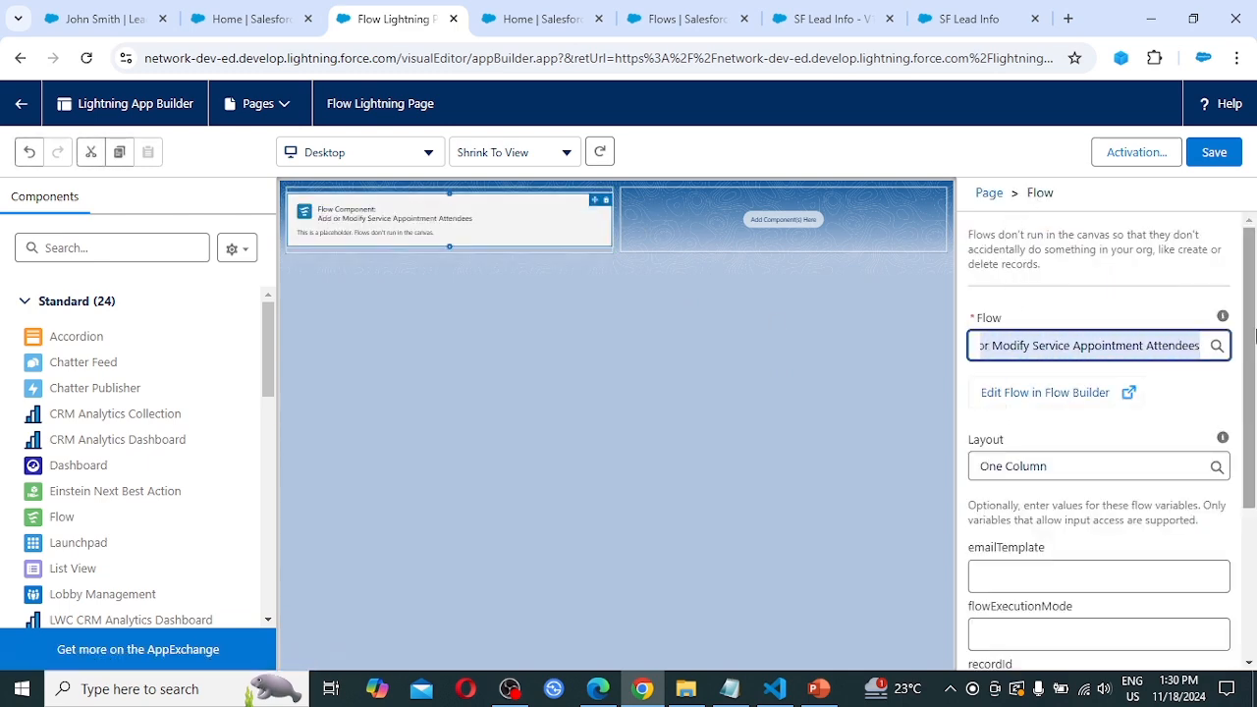
key(BackSpace)
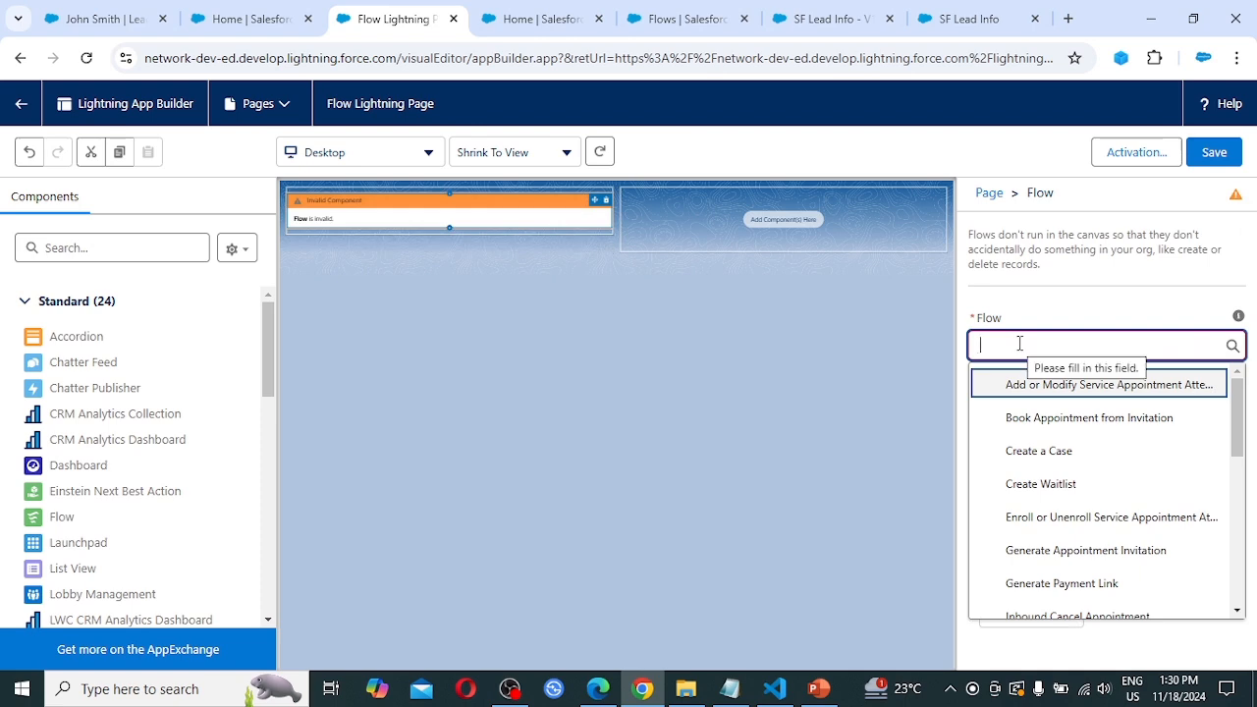
text(sf)
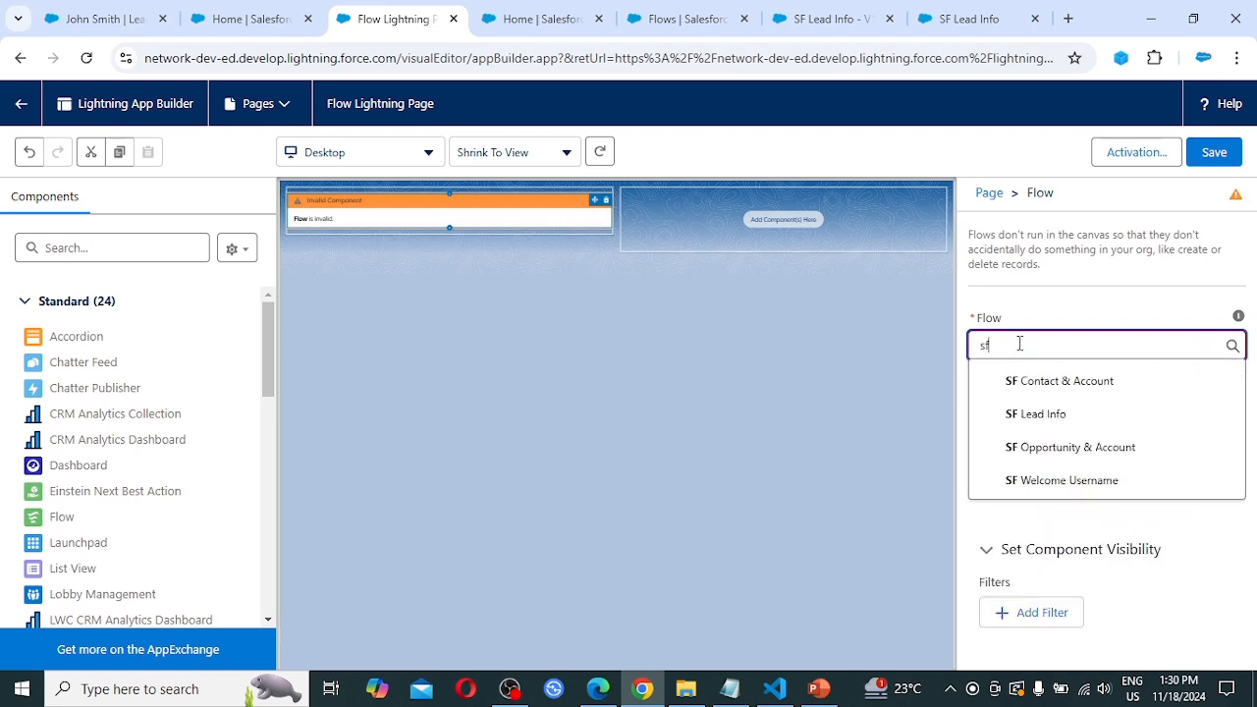
click(1056, 425)
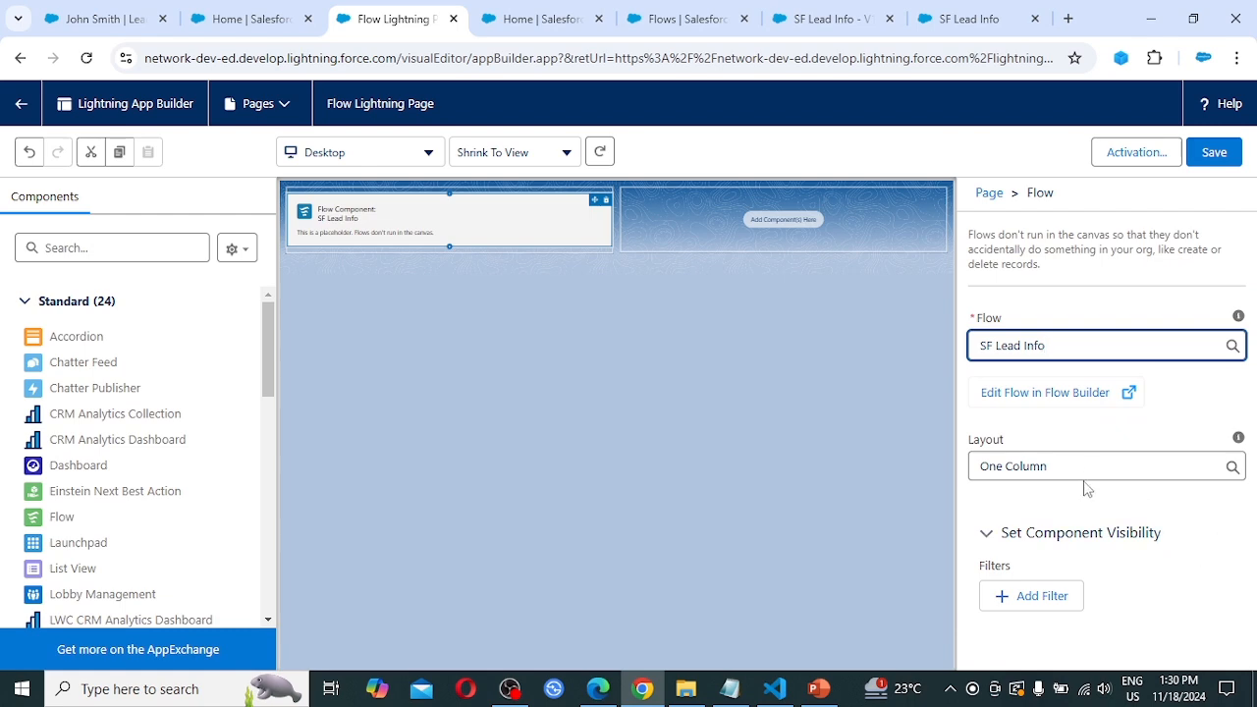
click(1213, 155)
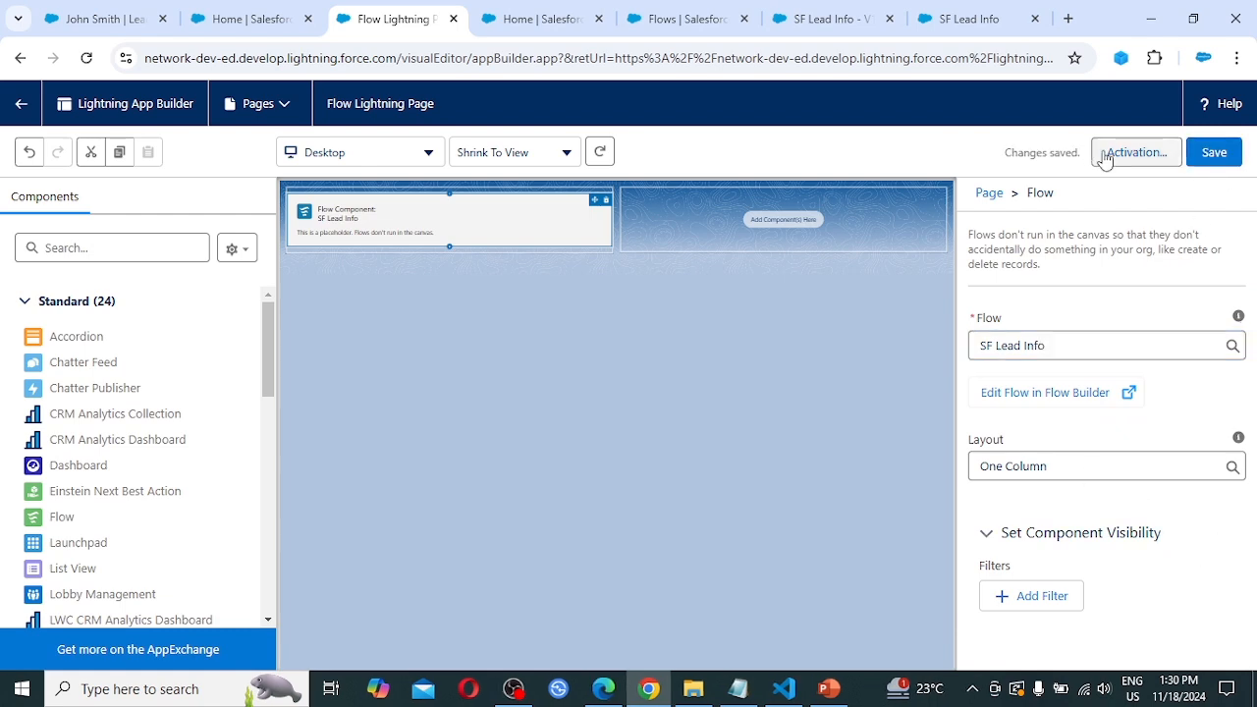
click(1212, 157)
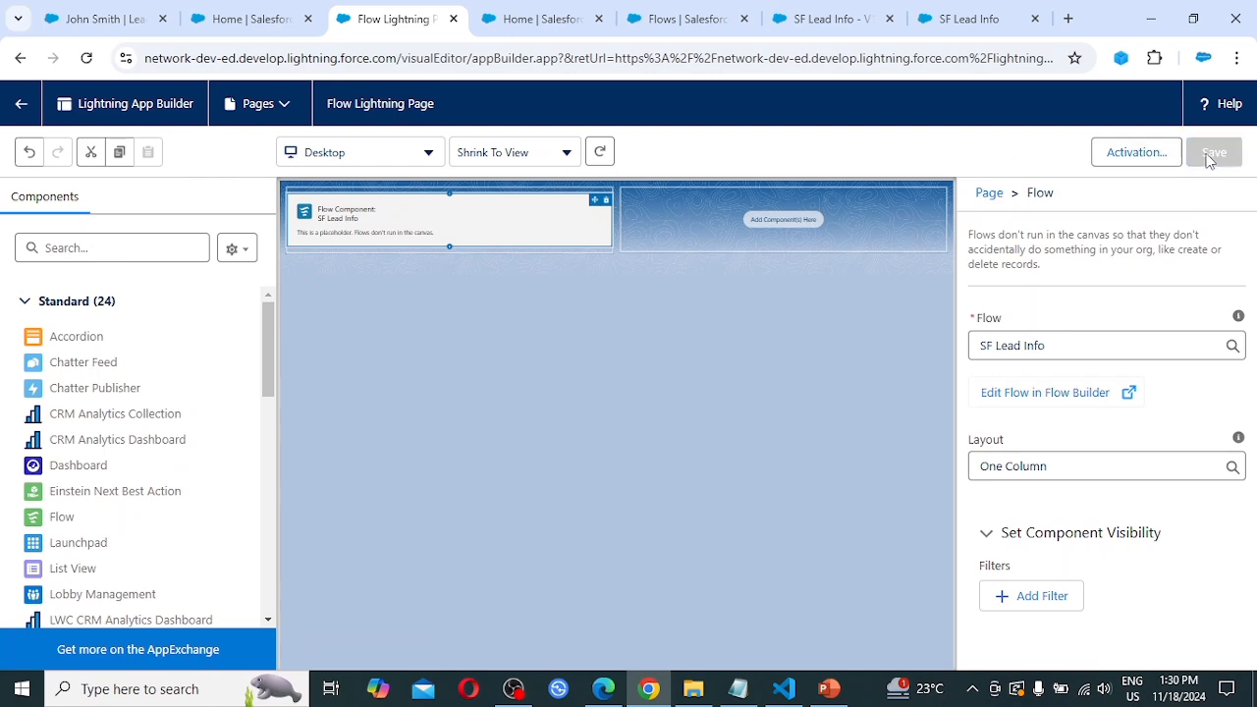
Search the App Launcher for 'flow' and open Flow Lightning Page in a new tab
click(24, 104)
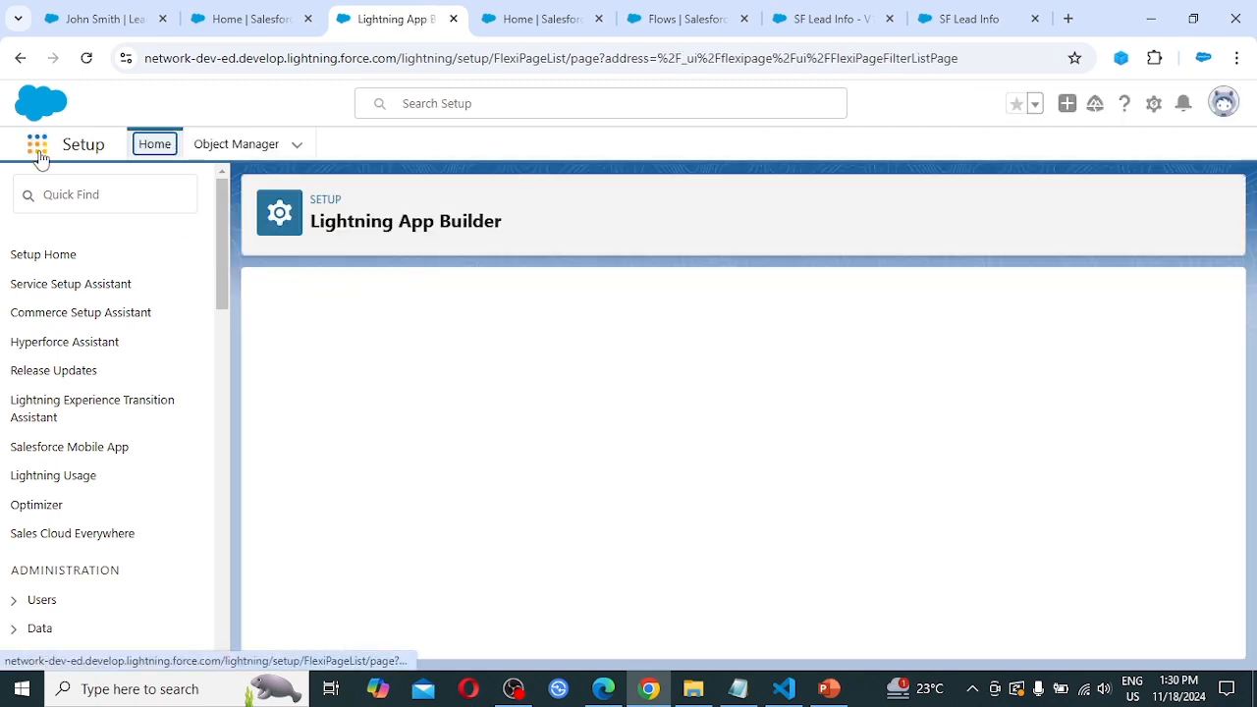
click(40, 155)
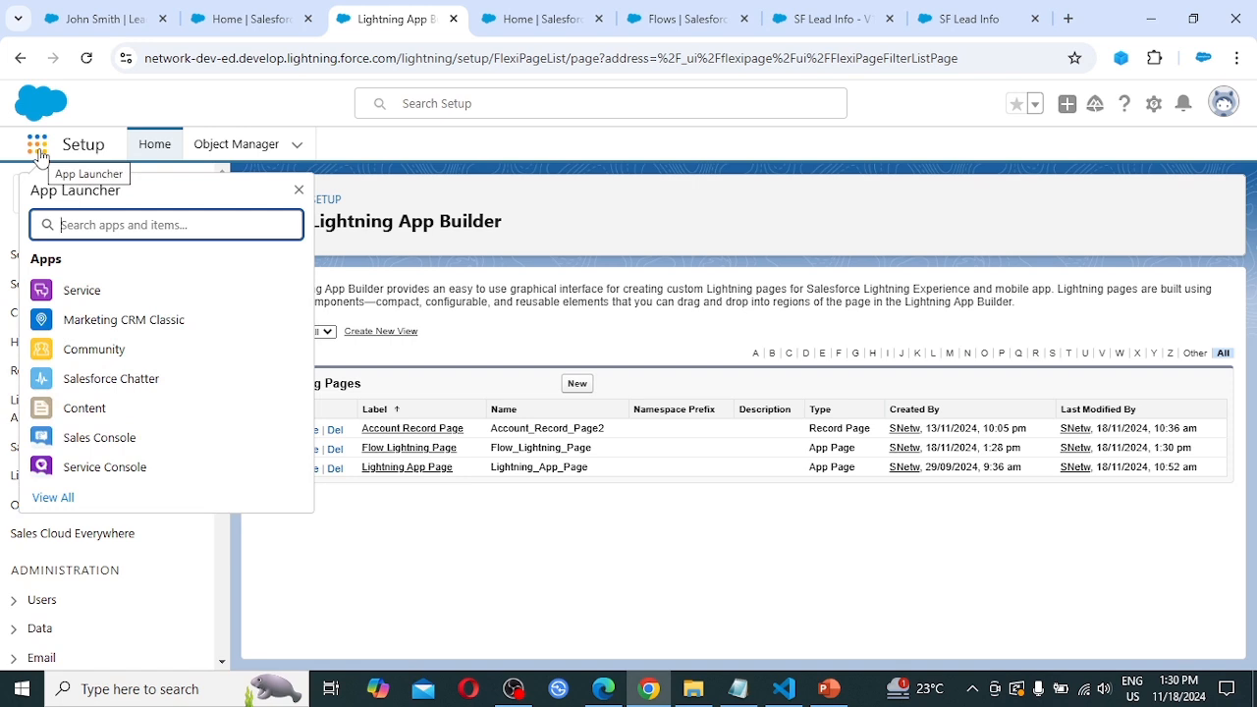
text(flow)
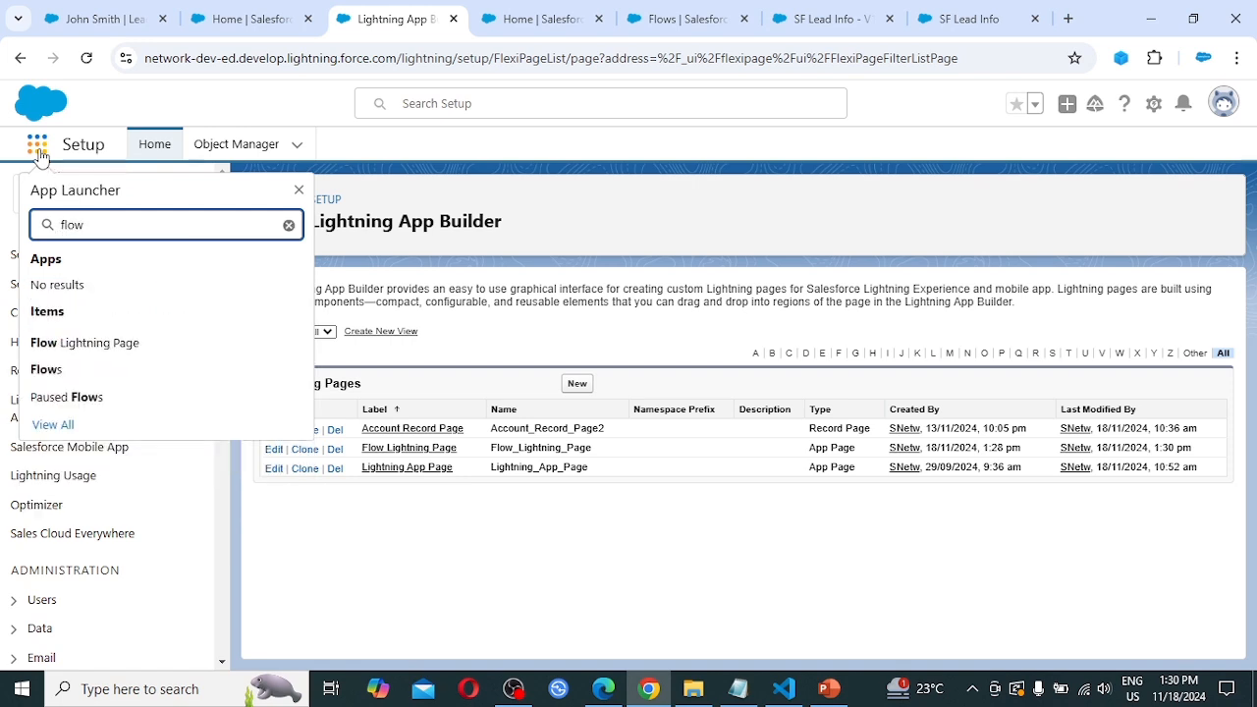
right_click(86, 348)
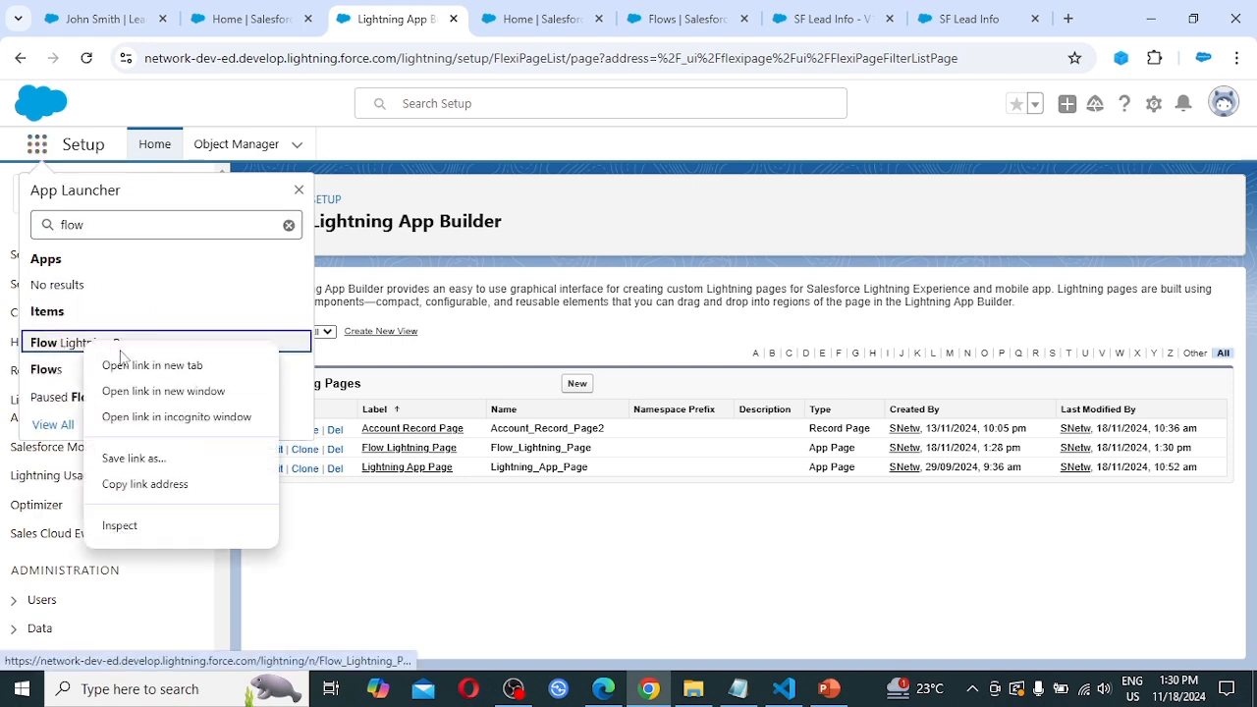
click(194, 369)
click(476, 19)
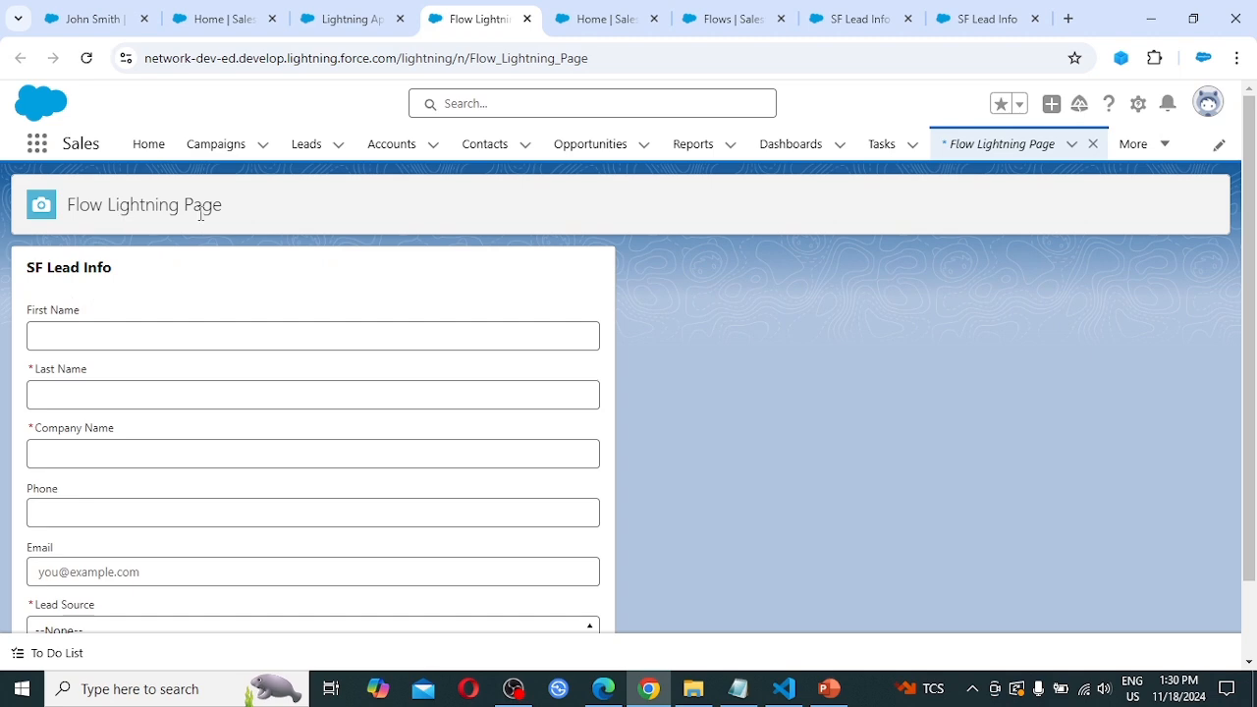
Fill in the lead's first and last name and company SN from the suggestions
scroll(109, 325, down, 2)
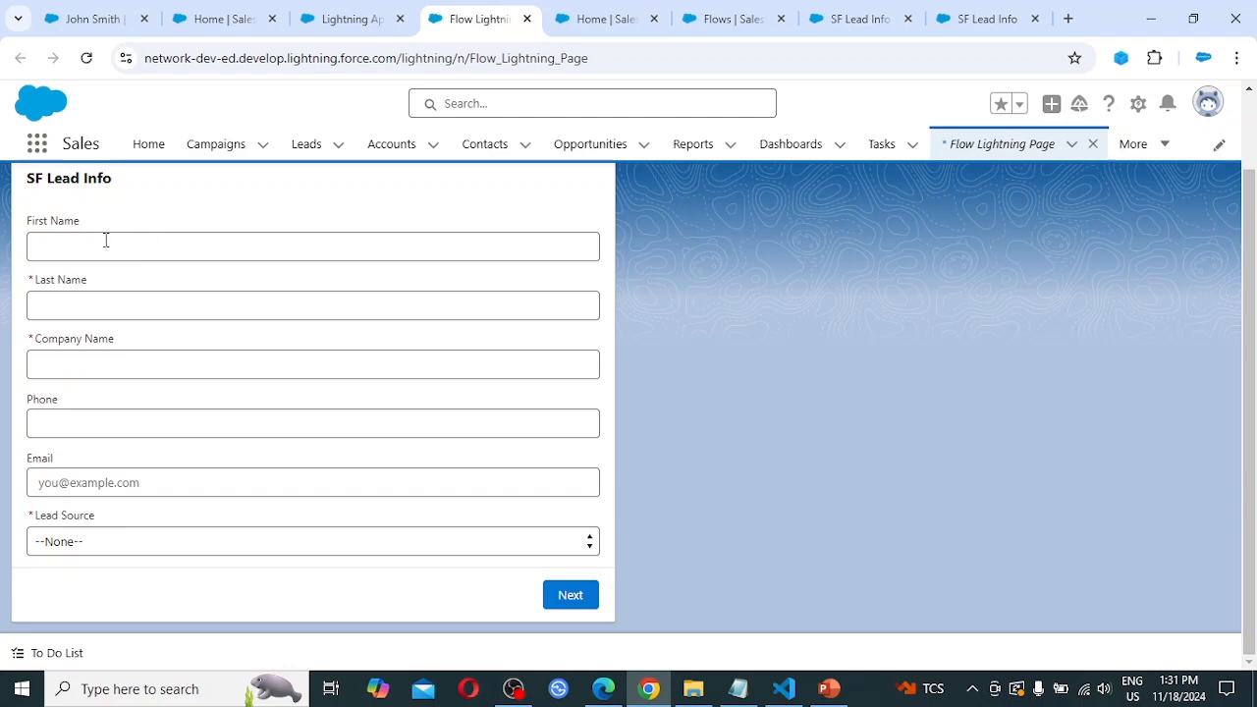
click(85, 327)
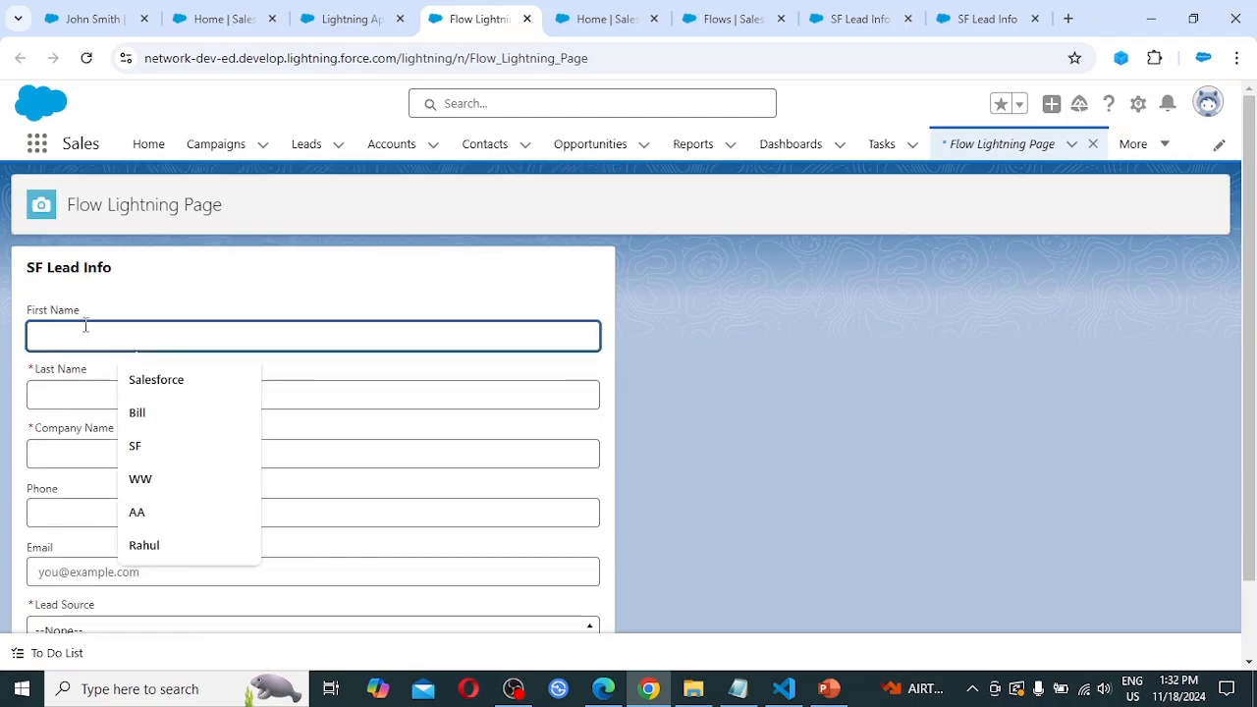
text(S)
key(Down)
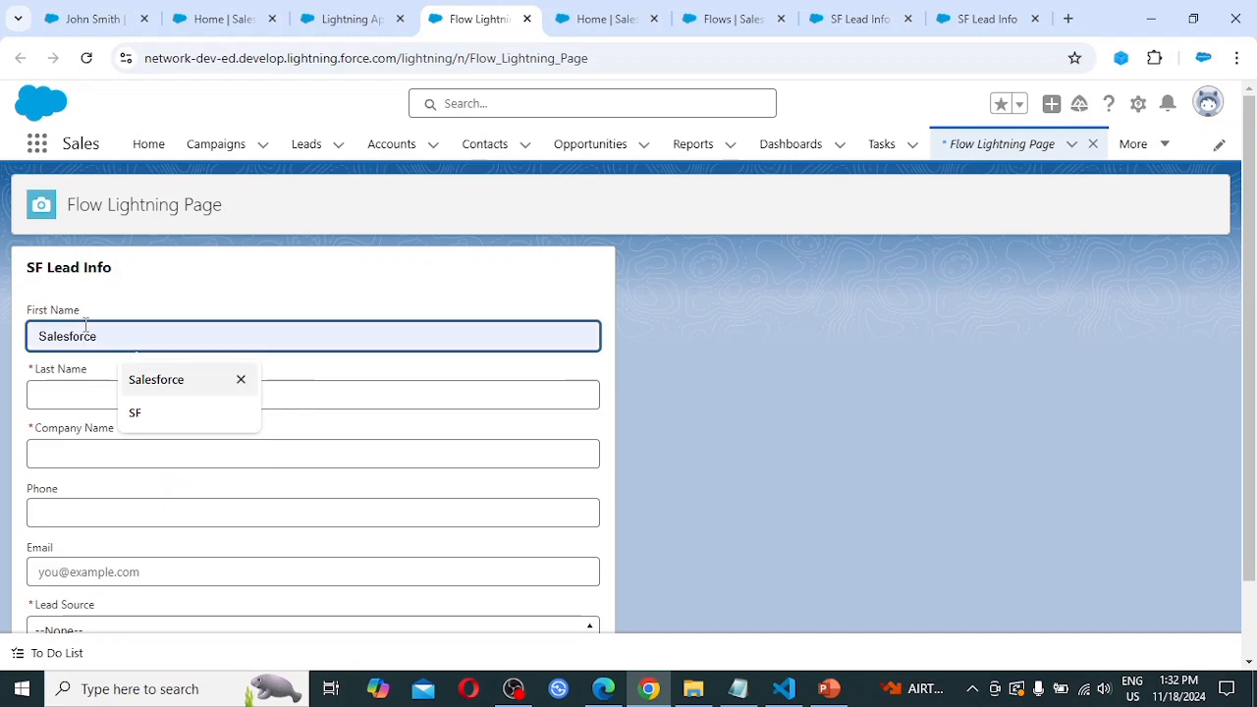
key(Tab)
text(Ne)
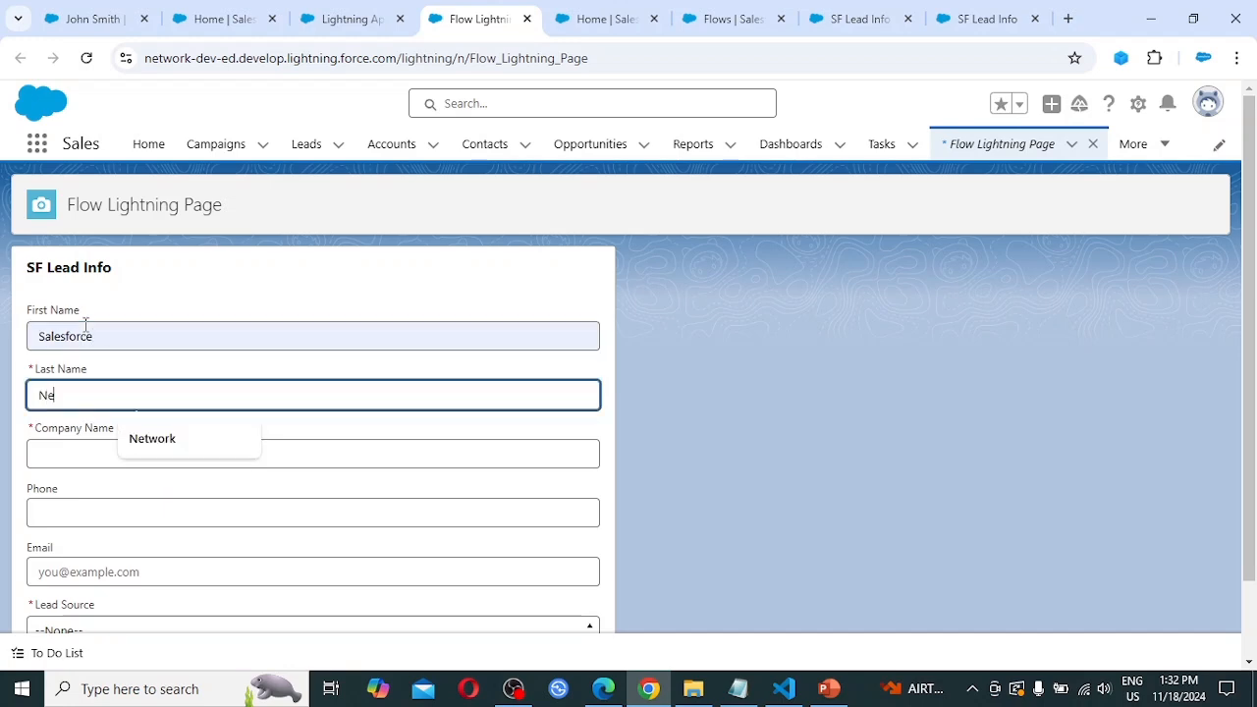
key(Down)
key(Tab)
text(S)
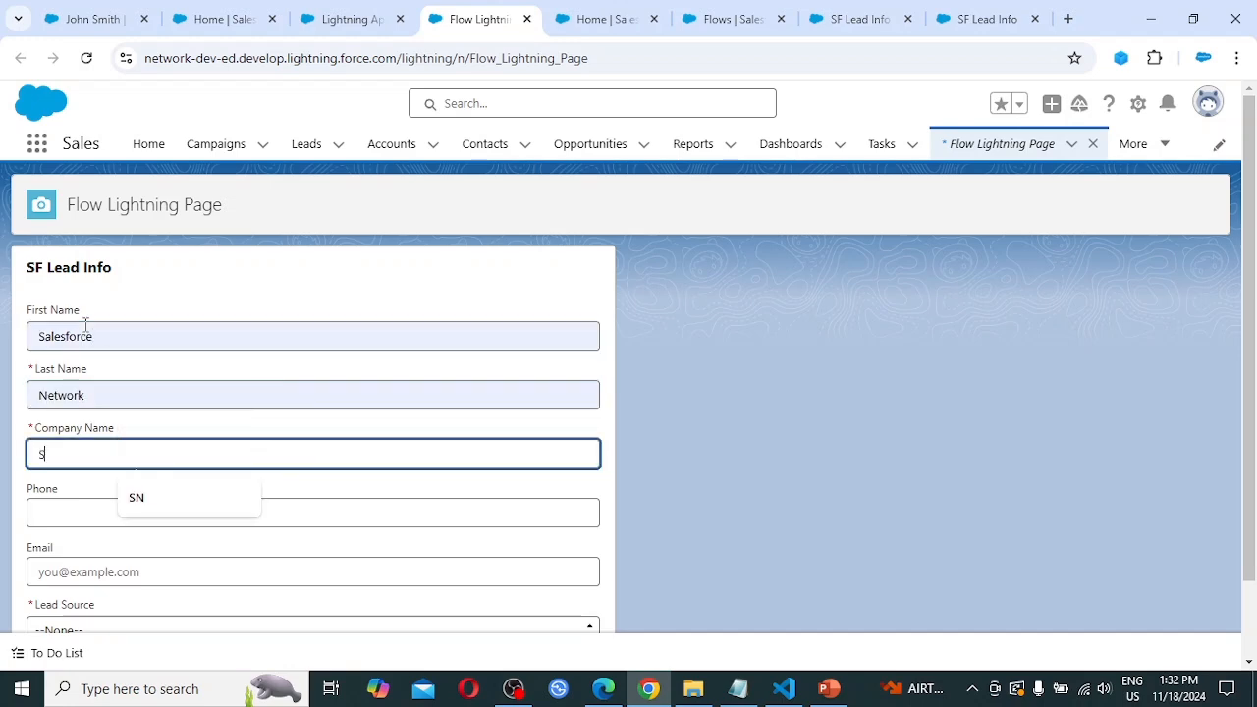
key(Down)
key(Tab)
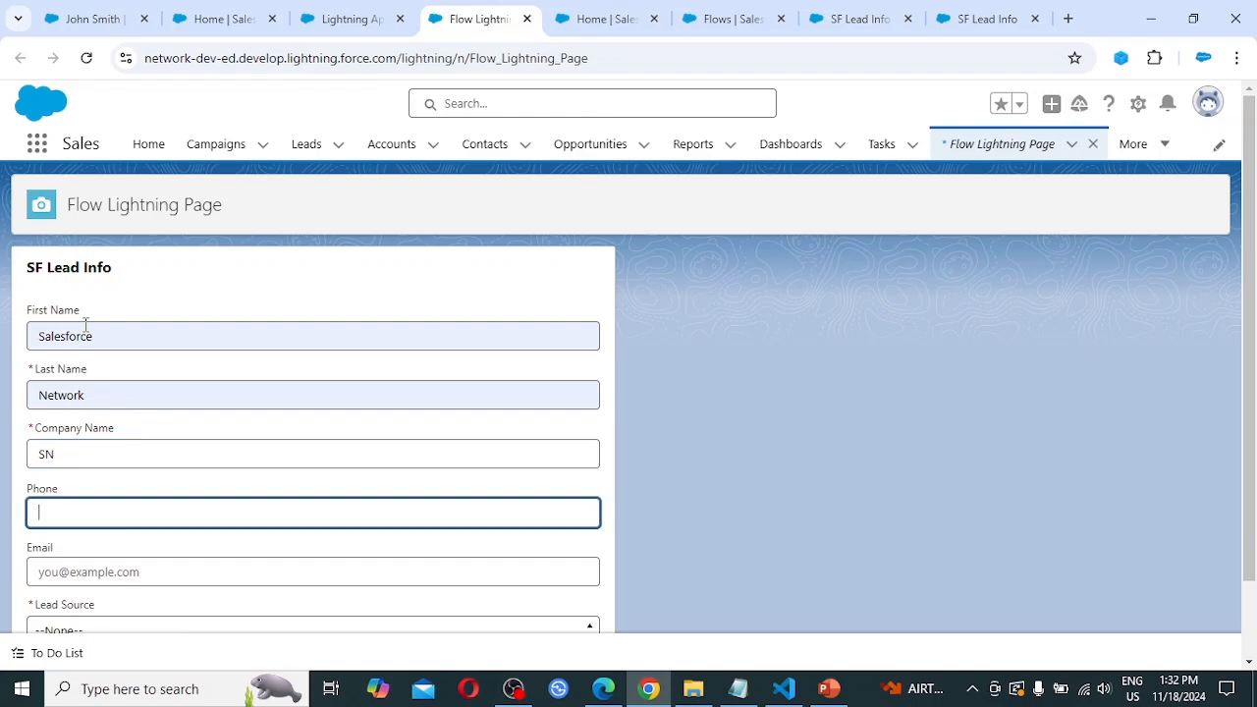
Enter the lead's phone number and e-mail, set Lead Source to Phone Inquiry, and submit
text(8989898)
key(BackSpace)
key(BackSpace)
key(BackSpace)
key(BackSpace)
key(BackSpace)
key(BackSpace)
key(BackSpace)
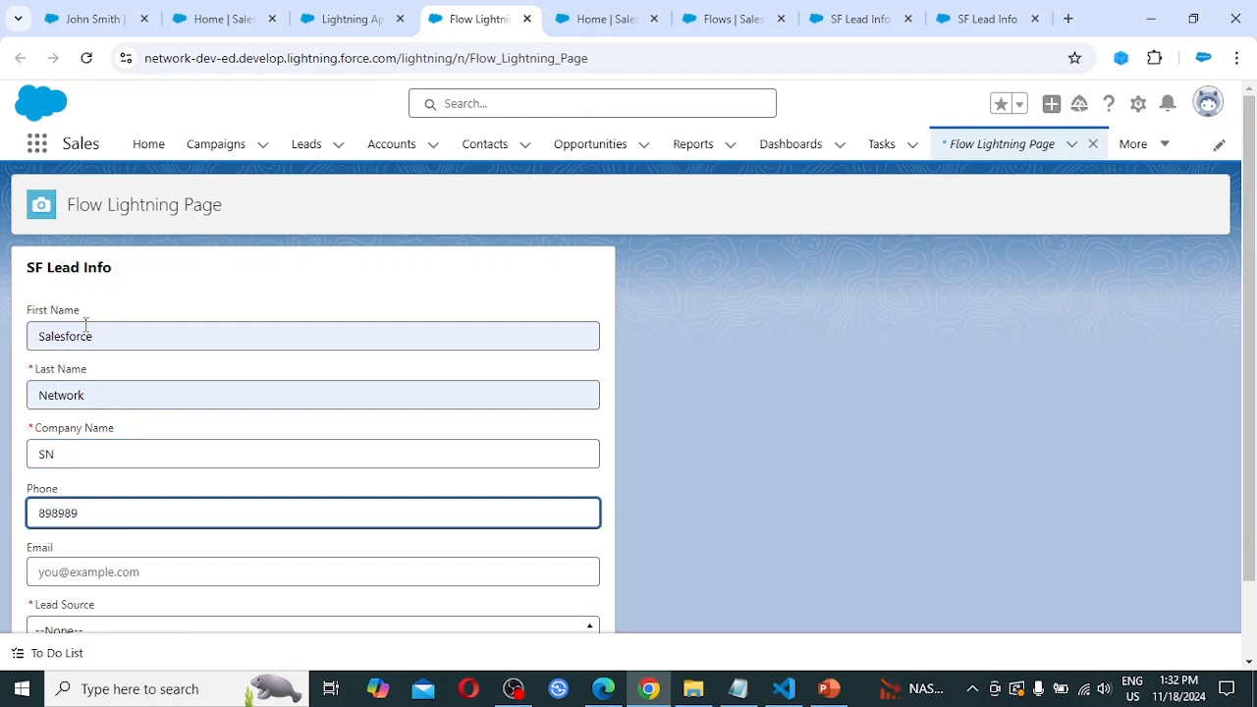
text(7878787878)
key(Tab)
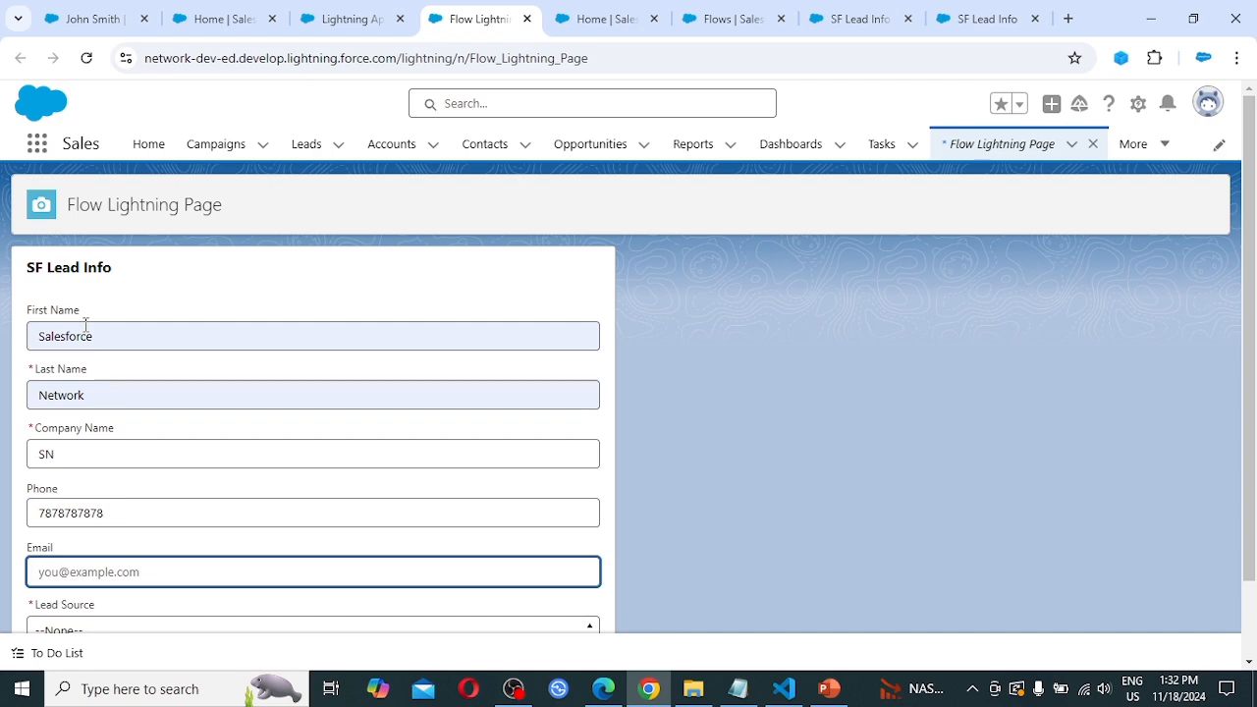
text(s)
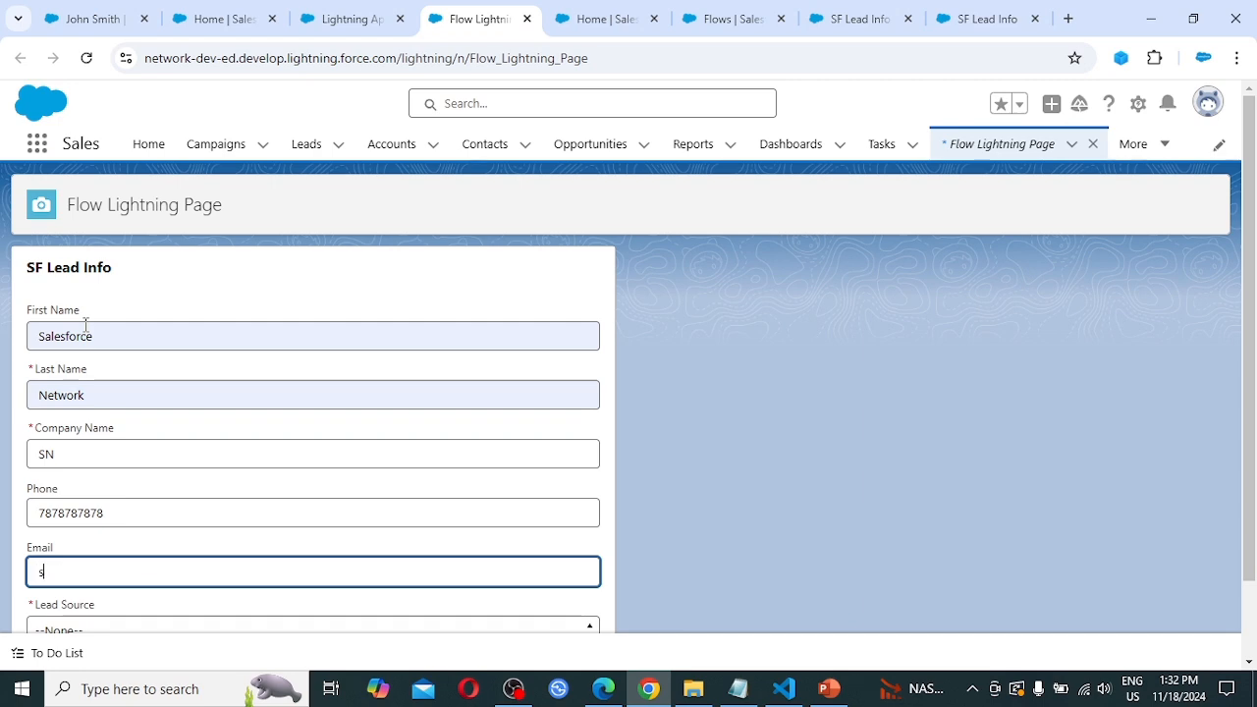
text(n@trest)
key(BackSpace)
key(BackSpace)
text(est.com)
key(Tab)
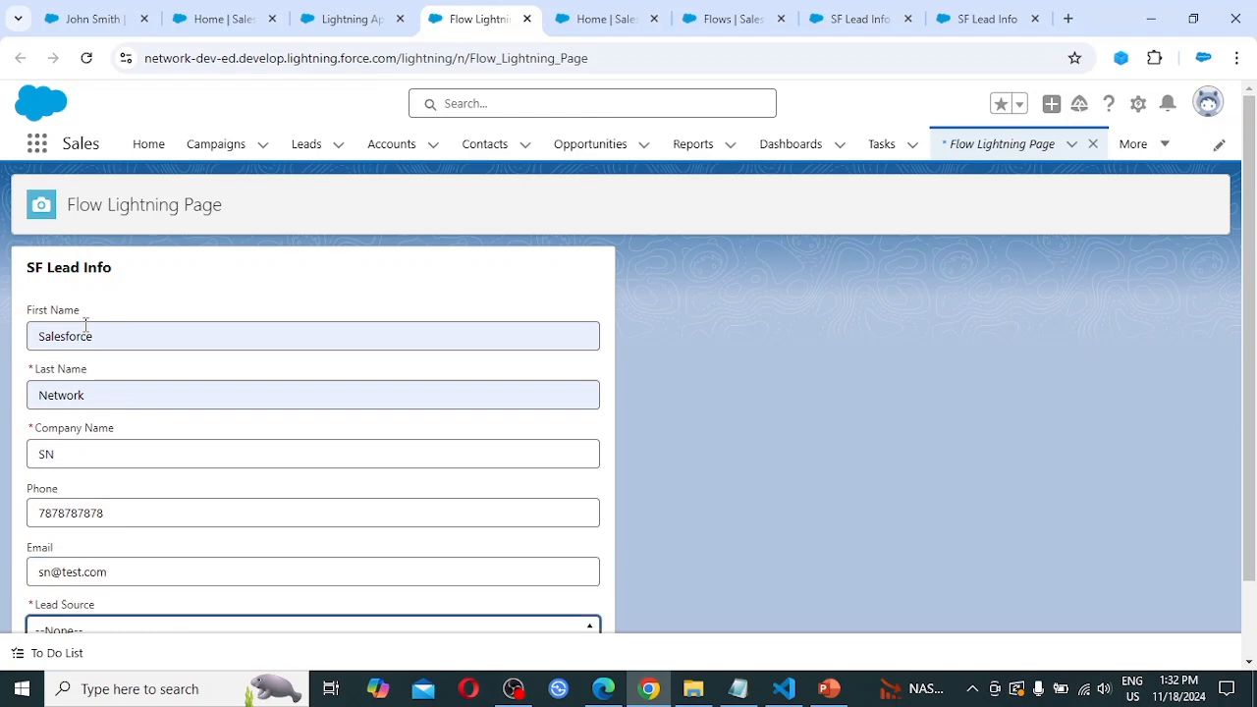
scroll(157, 491, down, 1)
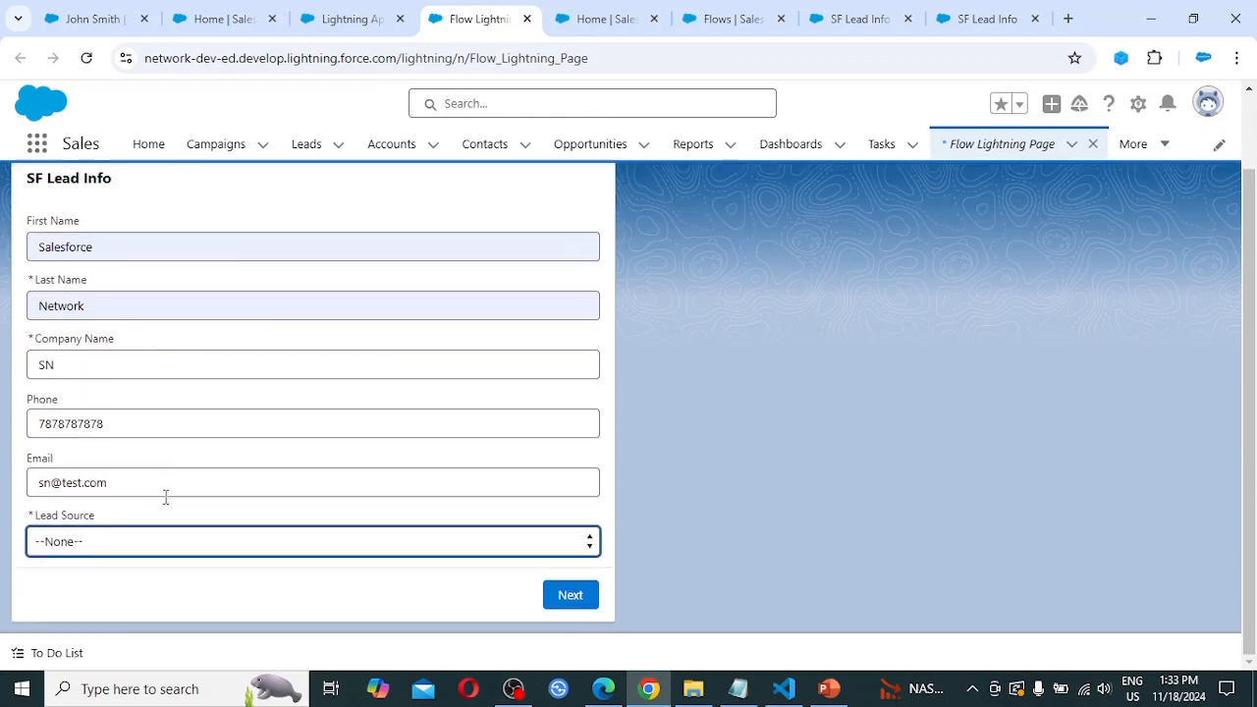
click(127, 547)
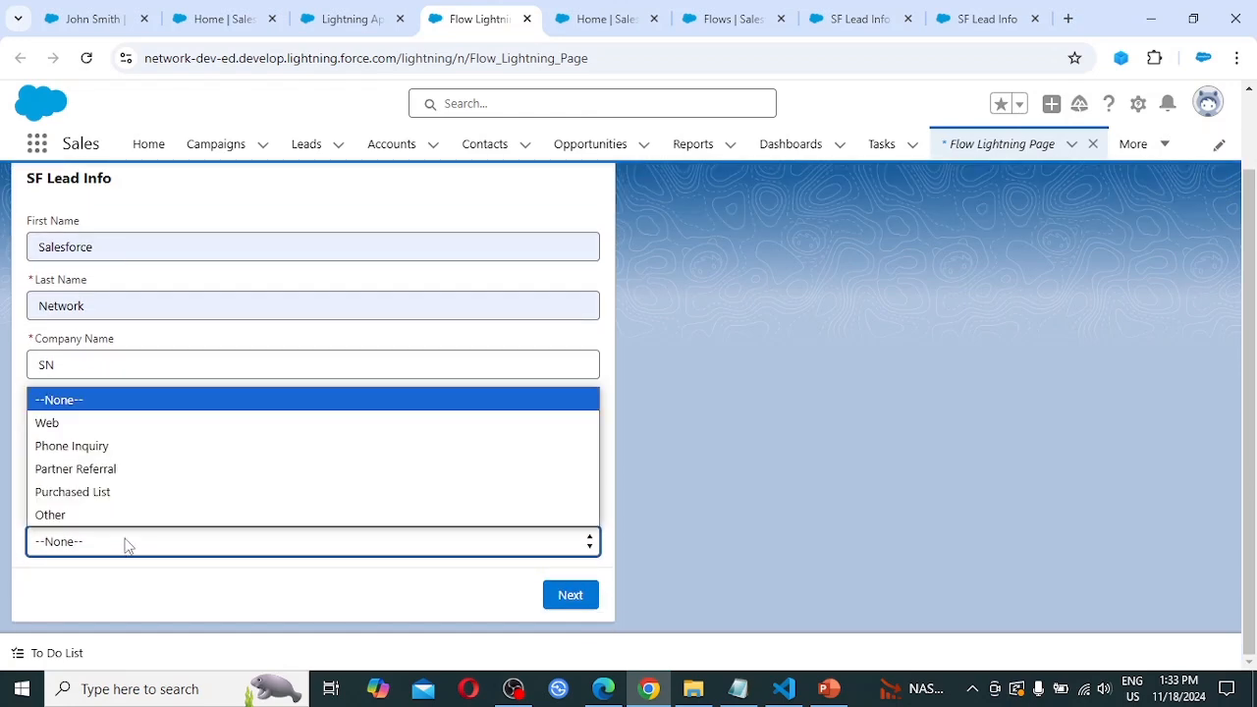
click(110, 447)
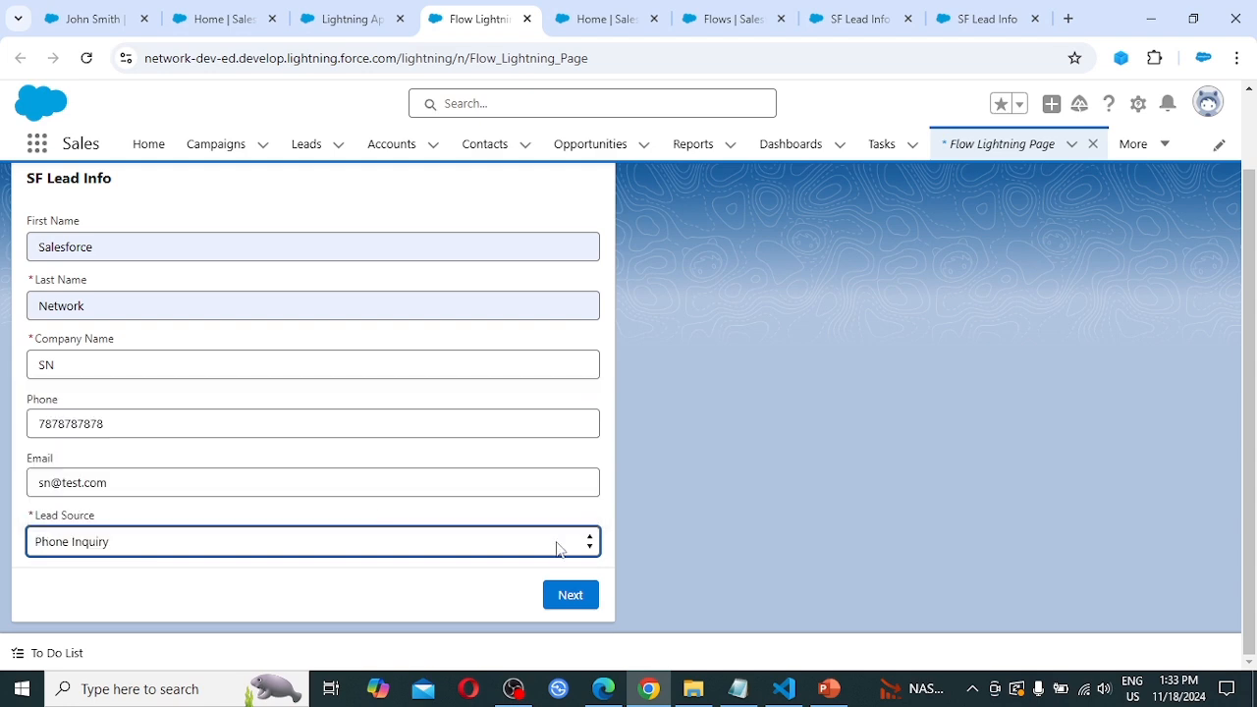
click(584, 598)
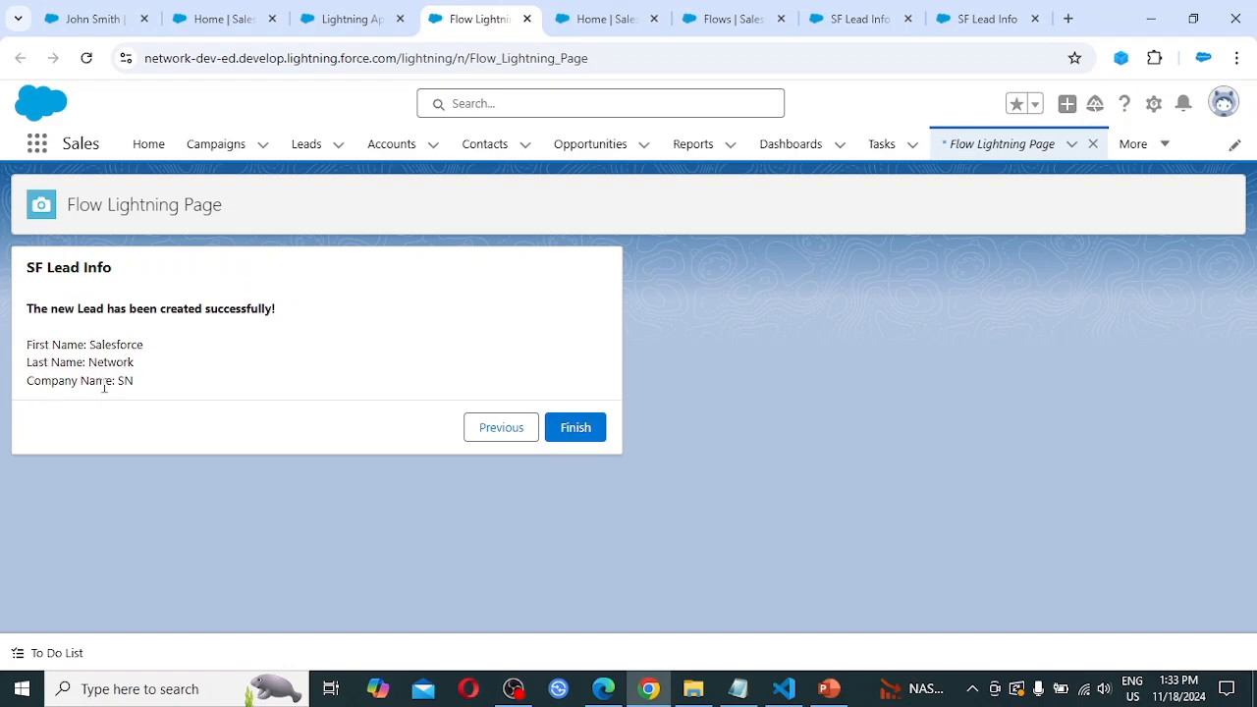
Finish the flow after the success message confirming the SN lead was created
click(576, 429)
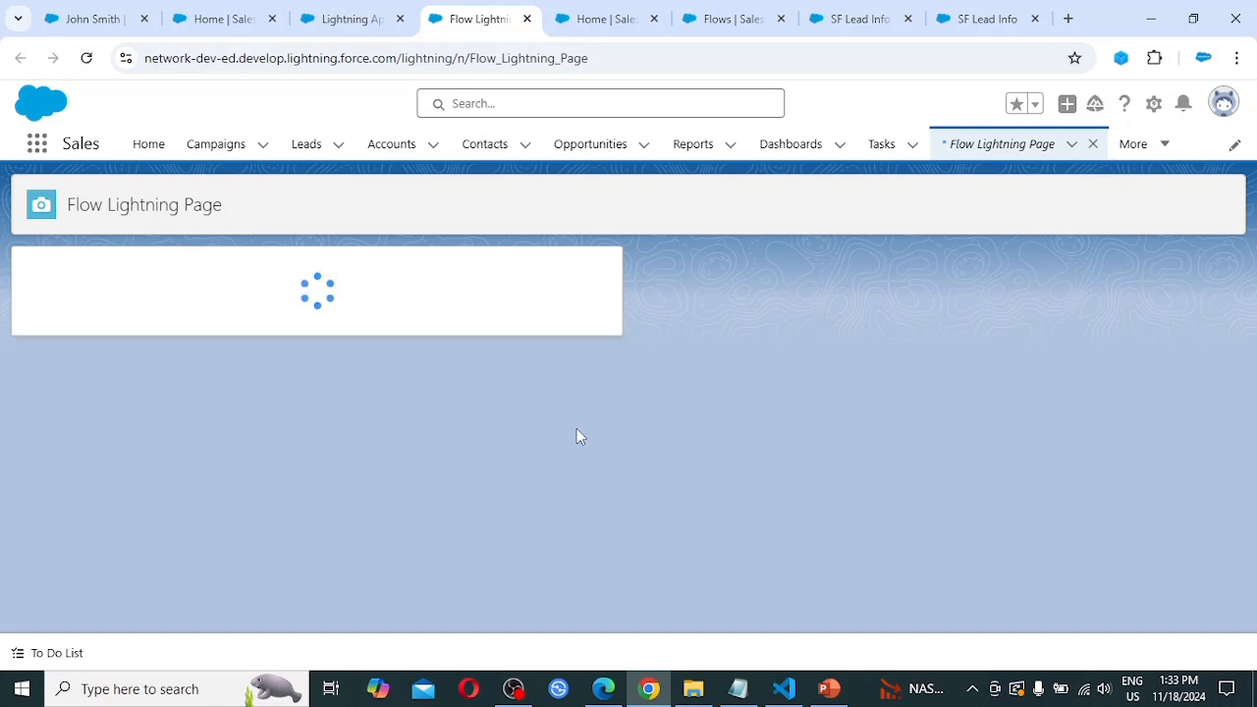